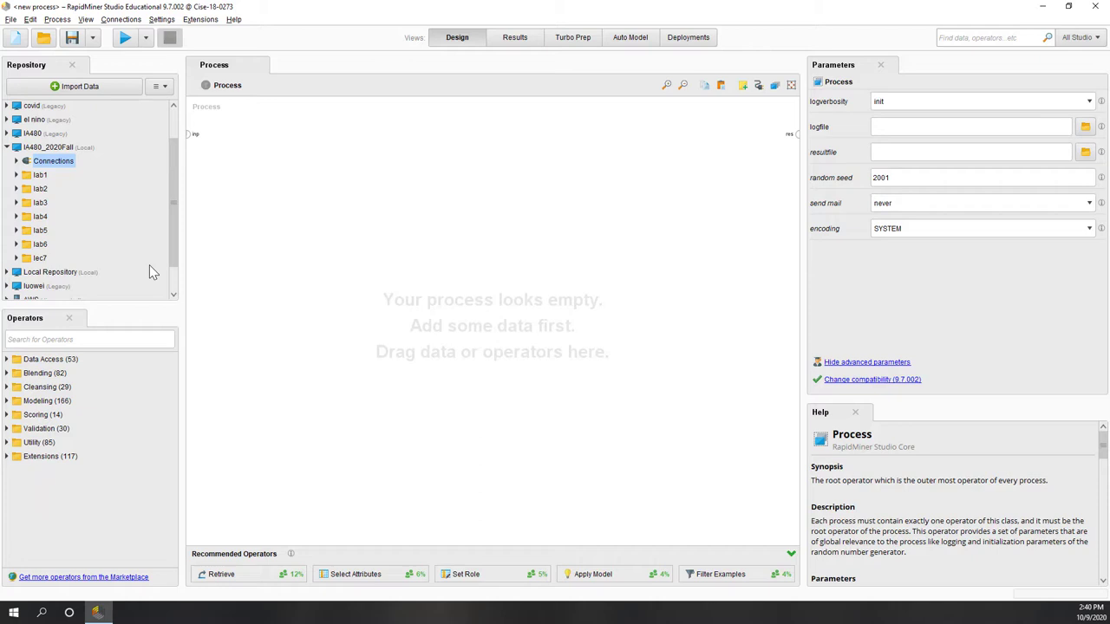
# Create a subfolder named lab7 in the IA480_2020Fall repository.
pyautogui.rightClick(66, 149)
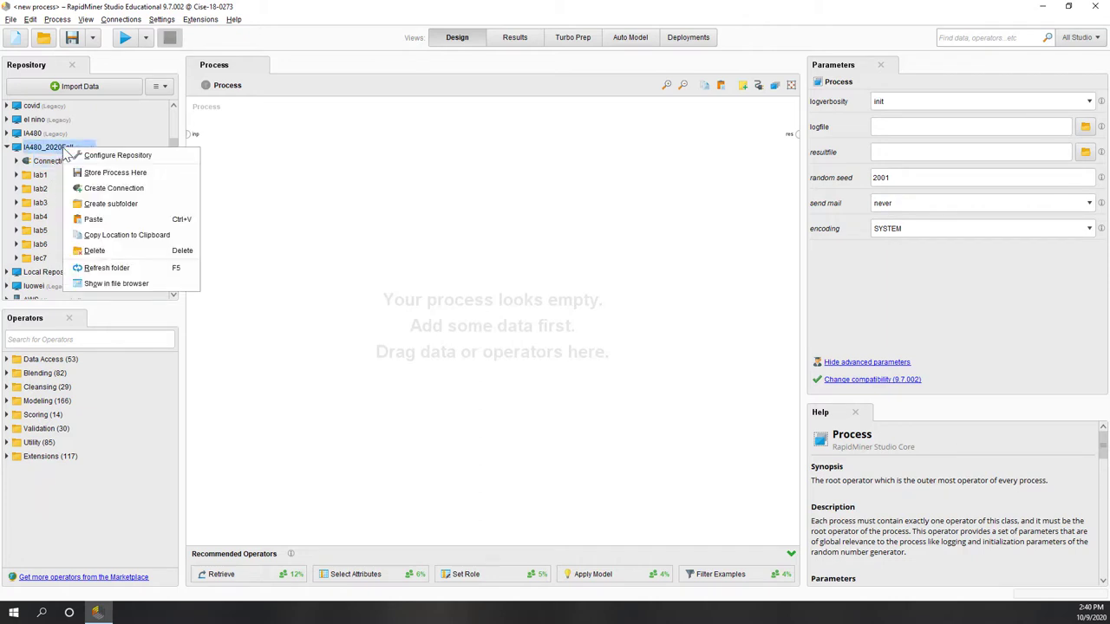
pyautogui.click(149, 205)
pyautogui.write('lab7')
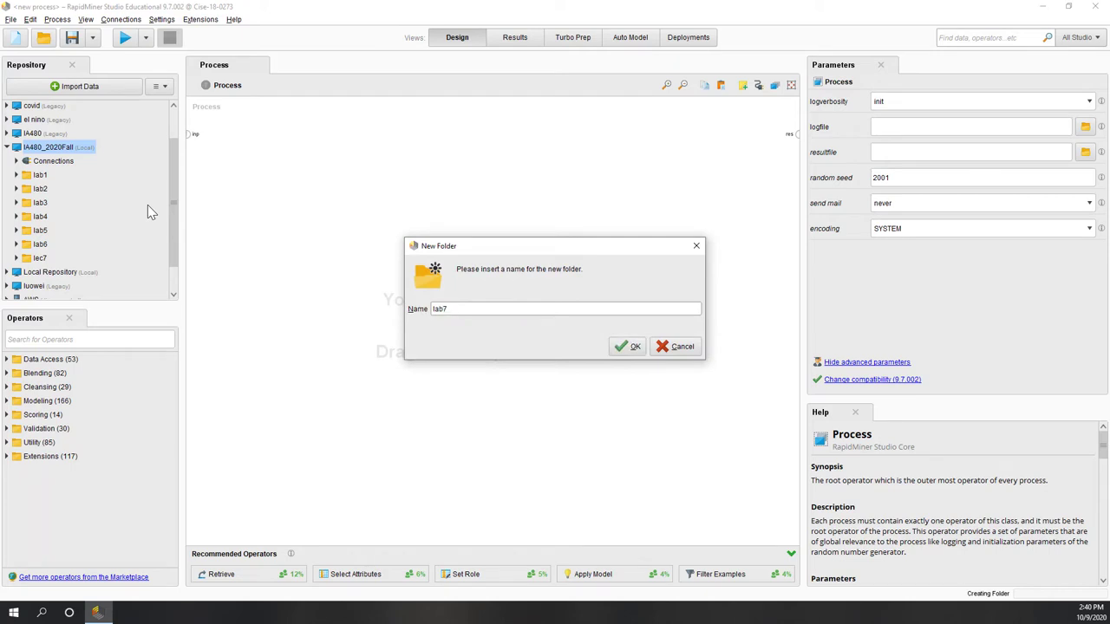
pyautogui.press('Return')
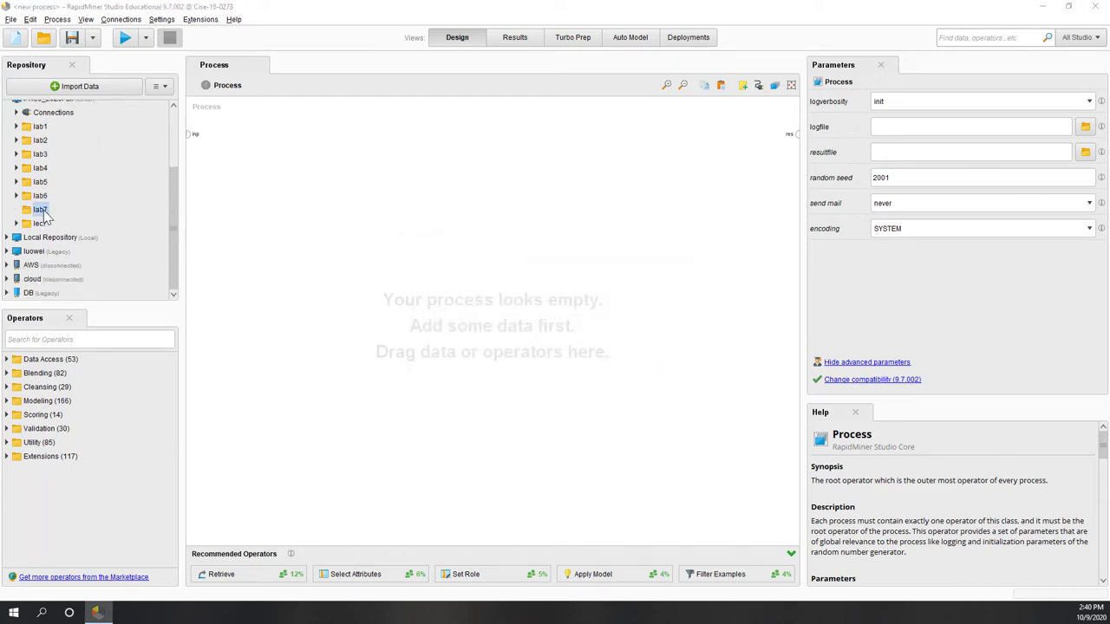
# Find the Search Twitter operator and add it to the empty process.
pyautogui.click(125, 343)
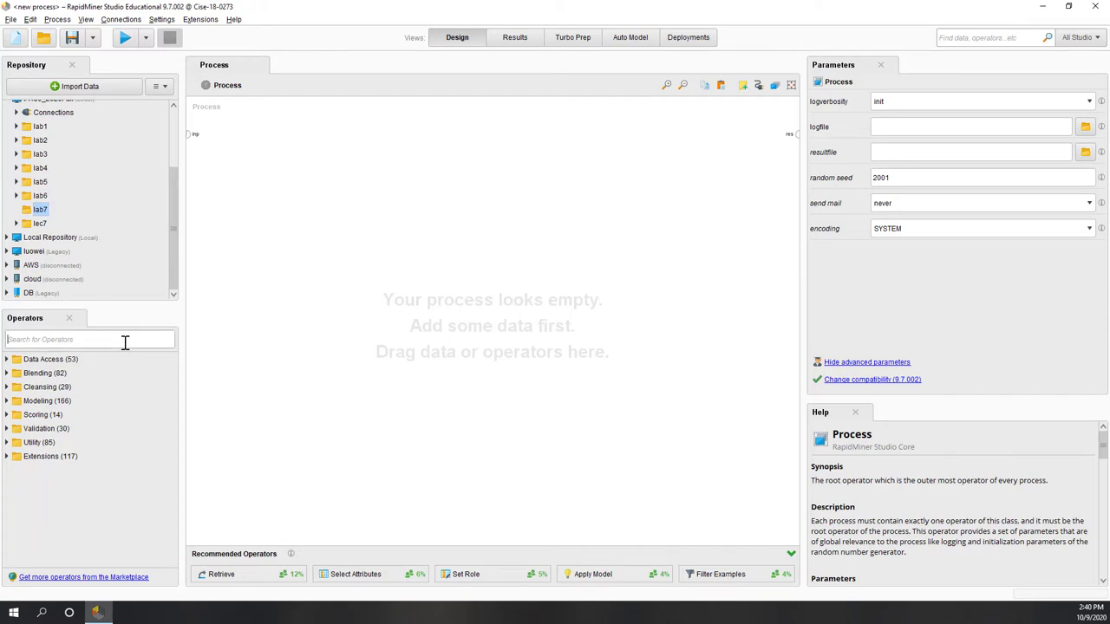
pyautogui.write('tw')
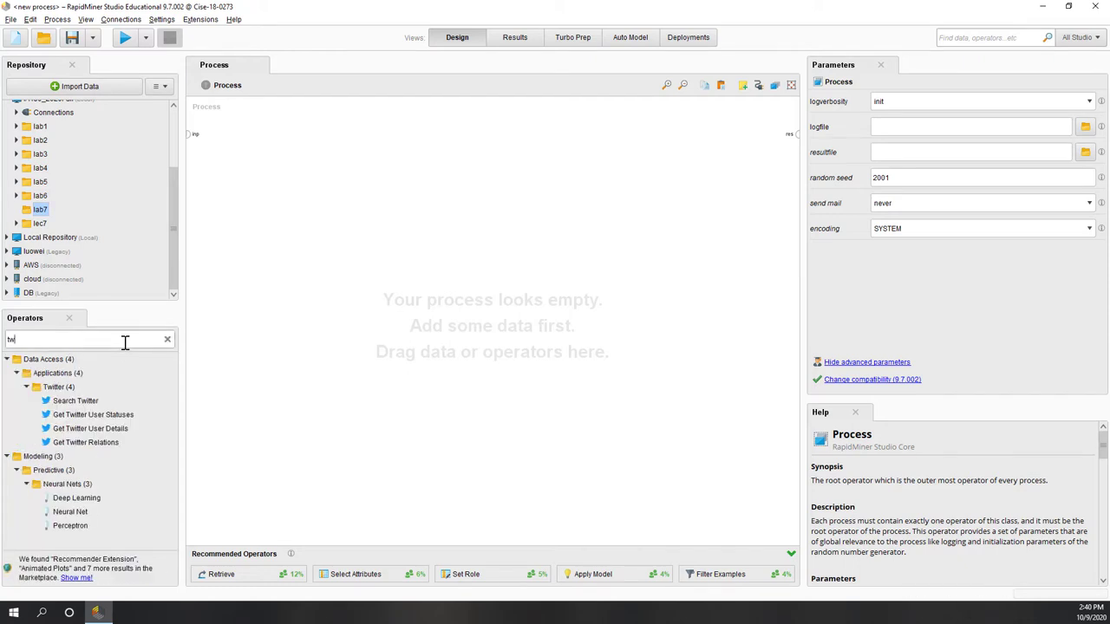
pyautogui.moveTo(80, 401); pyautogui.dragTo(299, 291)
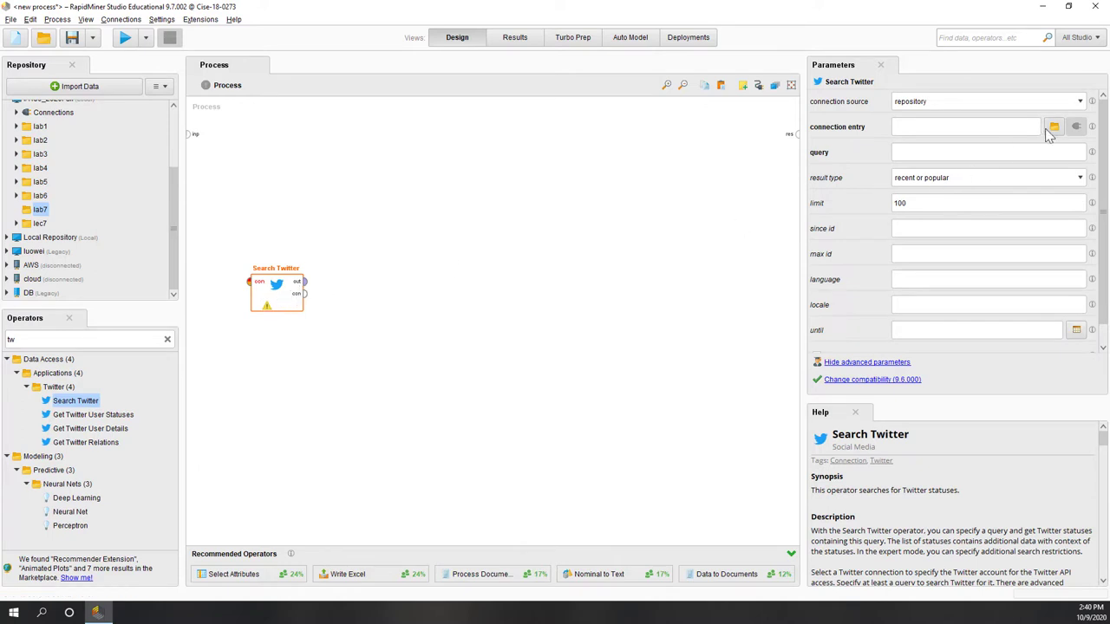
# Set Search Twitter's connection source to predefined and its connection to NewConnection.
pyautogui.click(1080, 103)
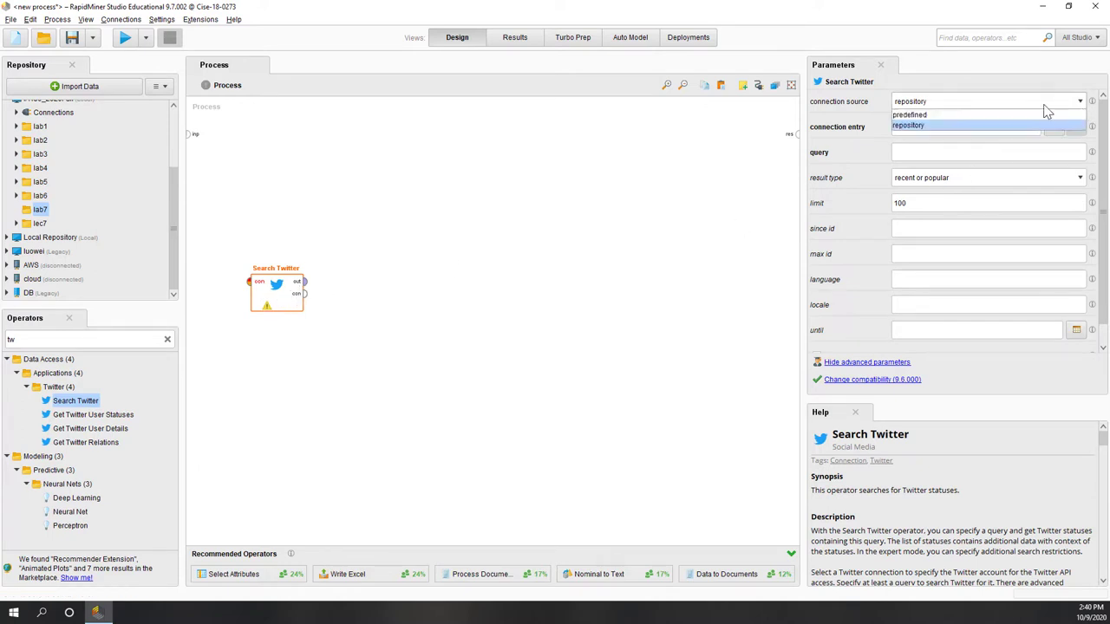
pyautogui.click(993, 111)
pyautogui.click(1056, 127)
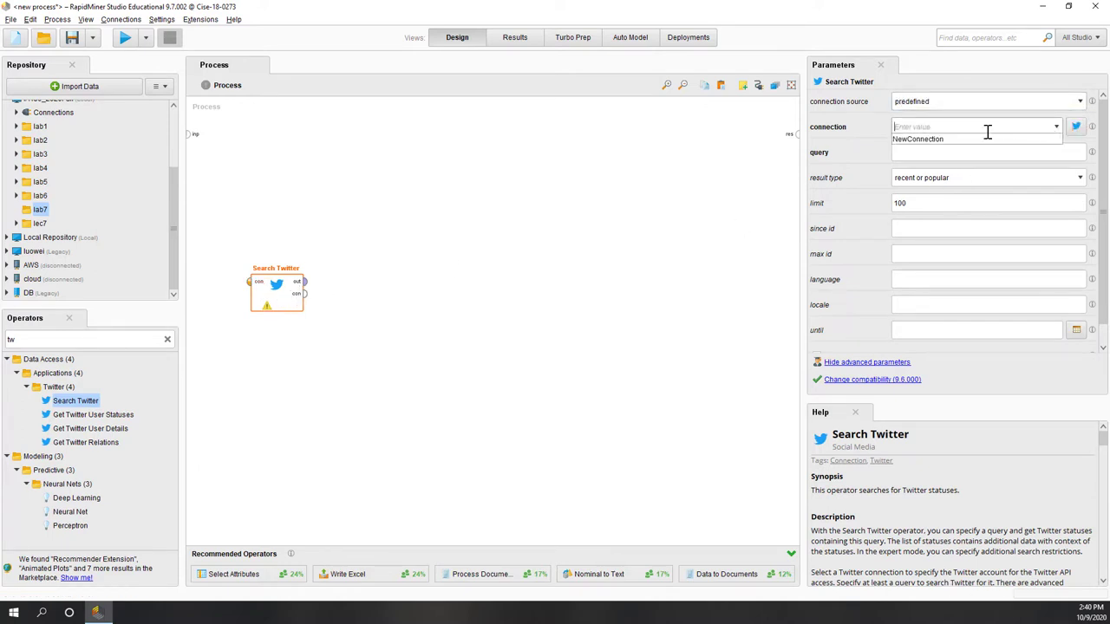
pyautogui.click(986, 144)
pyautogui.click(259, 321)
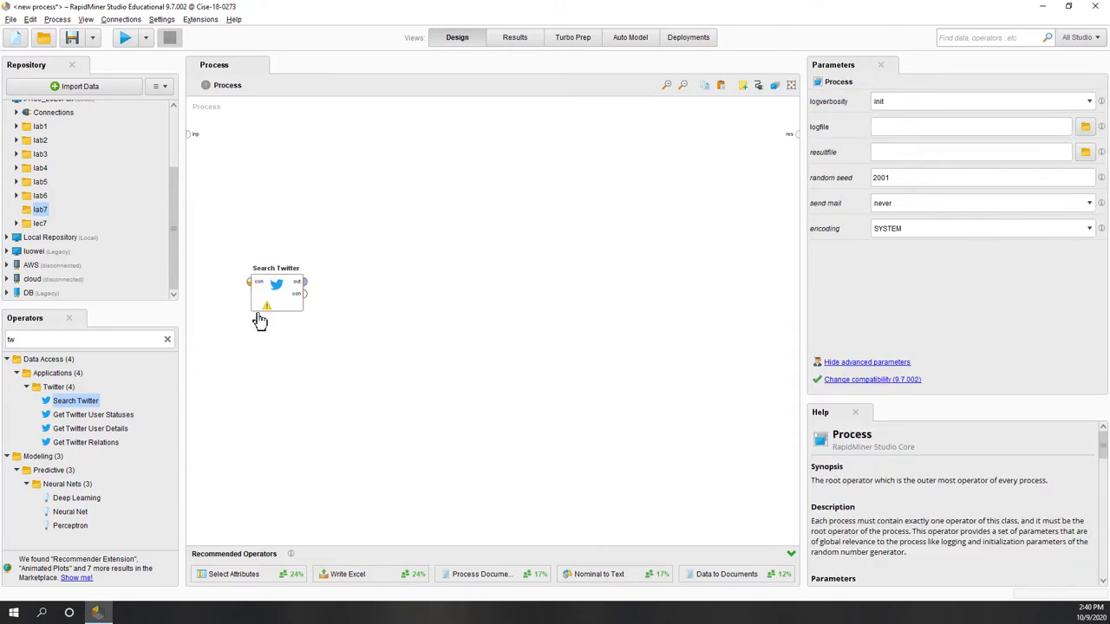
pyautogui.click(293, 314)
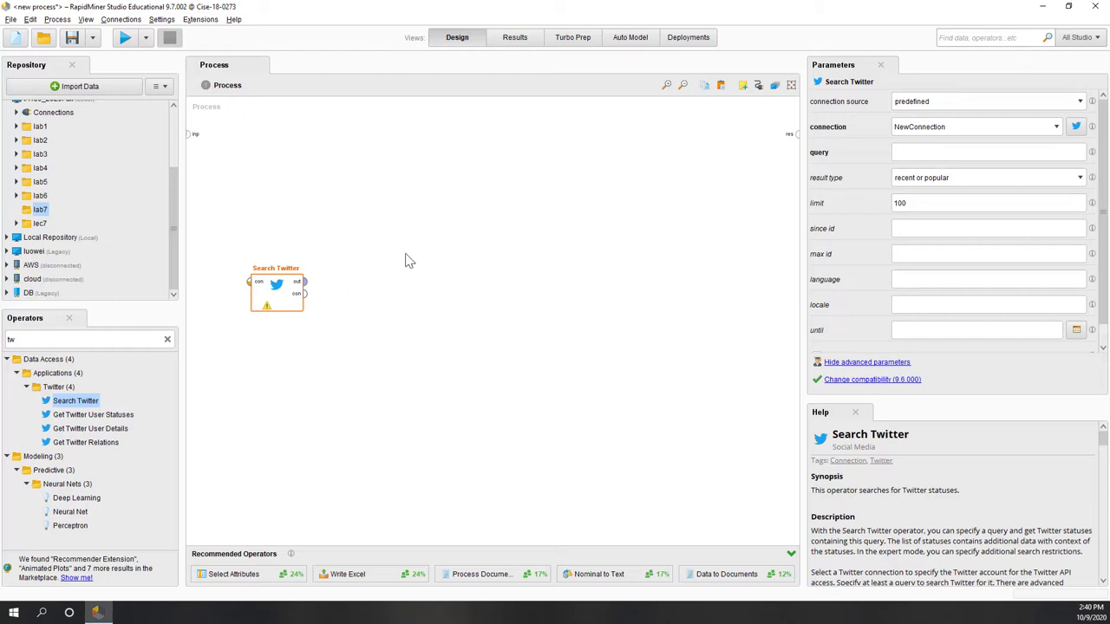
# Set Search Twitter's query to election and its limit to 1000.
pyautogui.click(935, 153)
pyautogui.click(940, 203)
pyautogui.click(657, 321)
# Connect Search Twitter's out port to the process result port and run the process.
pyautogui.moveTo(305, 283); pyautogui.dragTo(797, 134)
pyautogui.click(640, 376)
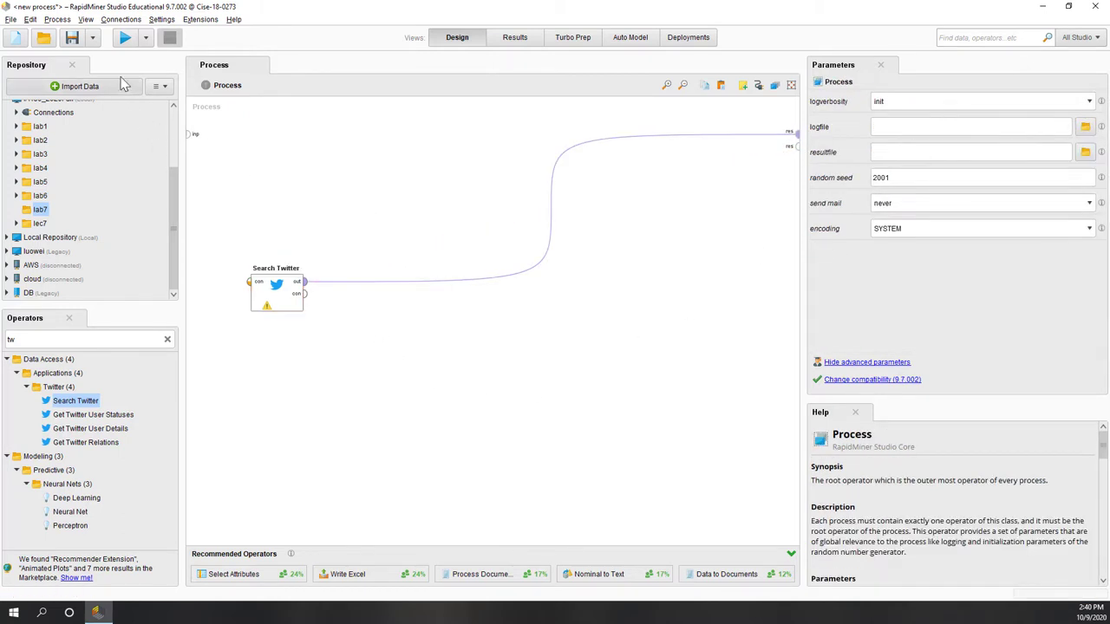
pyautogui.click(125, 38)
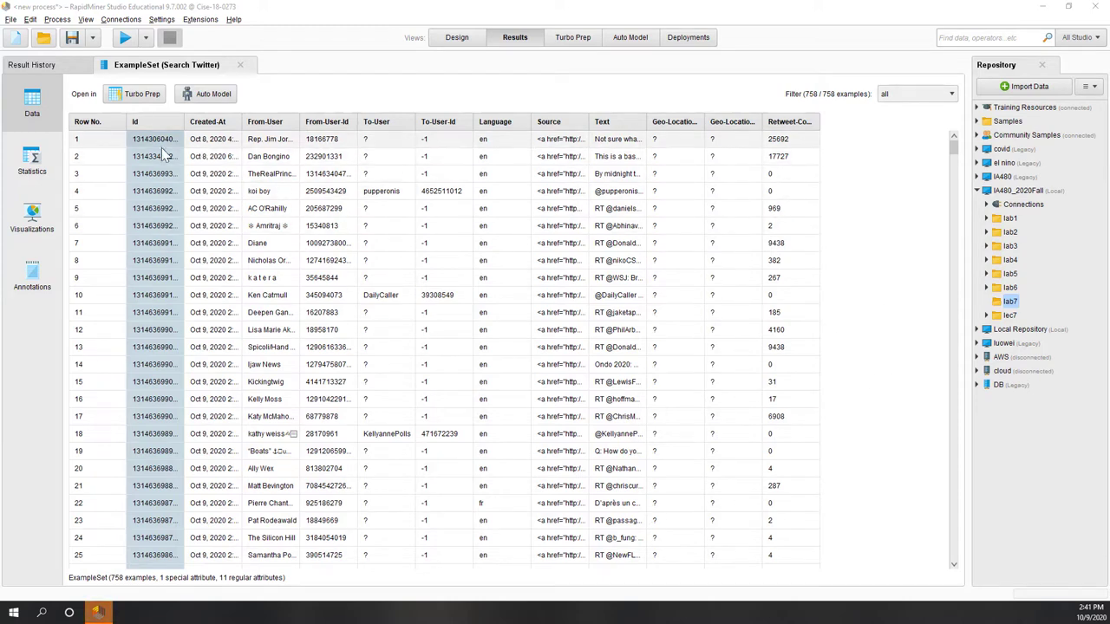
# Examine the retrieved tweets with the Text column widened and sorted ascending, and compare them with the Search Twitter settings.
pyautogui.scroll(-2, 156, 295)
pyautogui.scroll(2, 154, 295)
pyautogui.moveTo(646, 124); pyautogui.dragTo(822, 124)
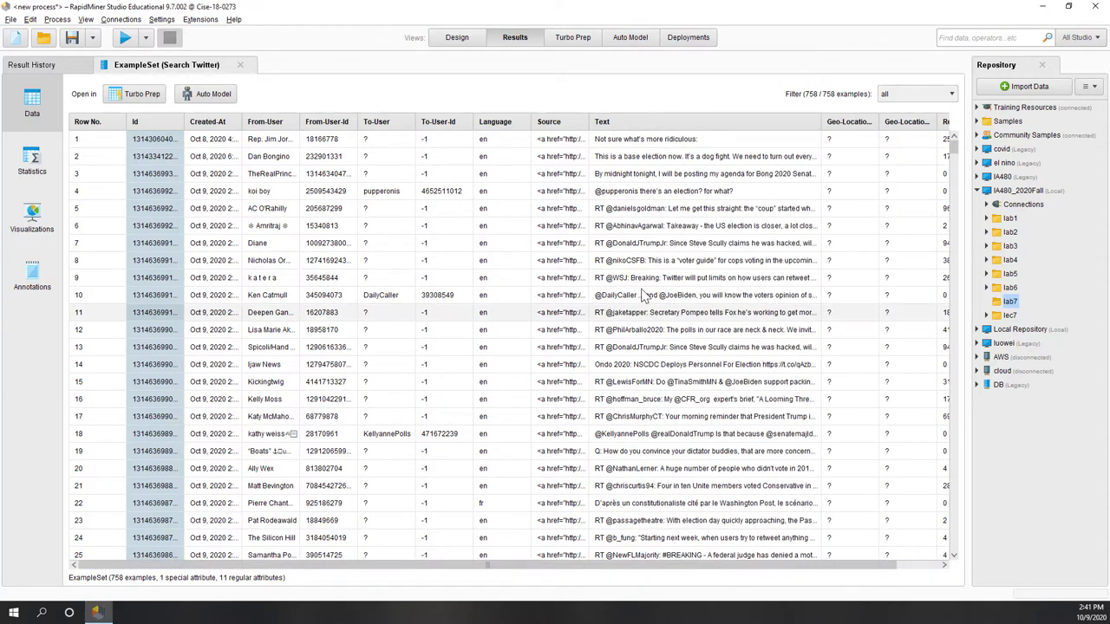
pyautogui.scroll(-12, 631, 363)
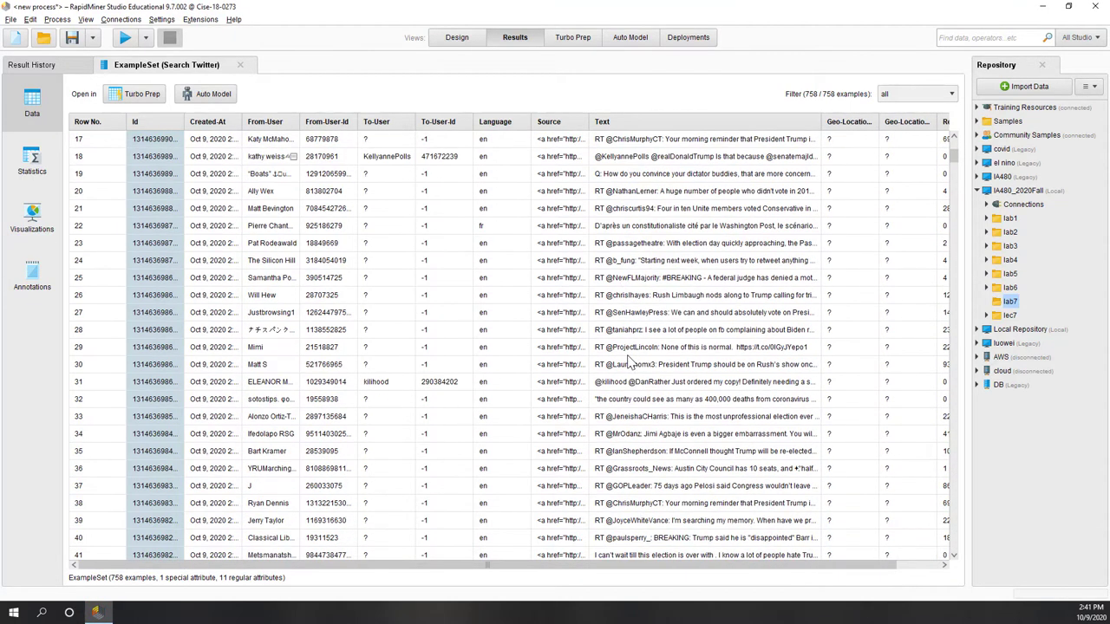
pyautogui.scroll(6, 631, 363)
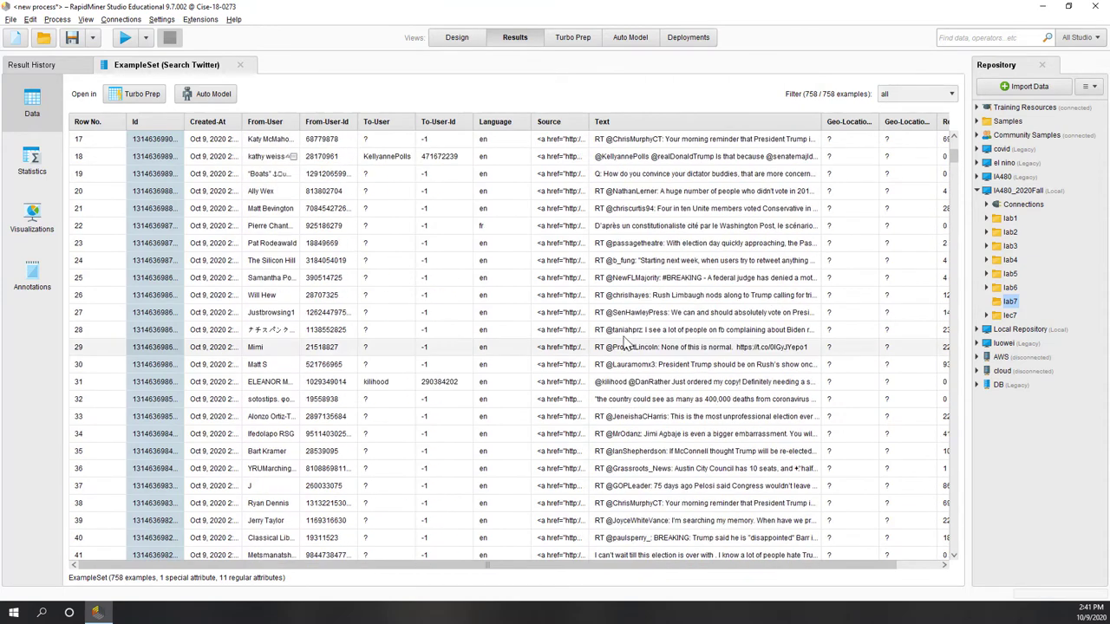
pyautogui.click(162, 124)
pyautogui.click(602, 122)
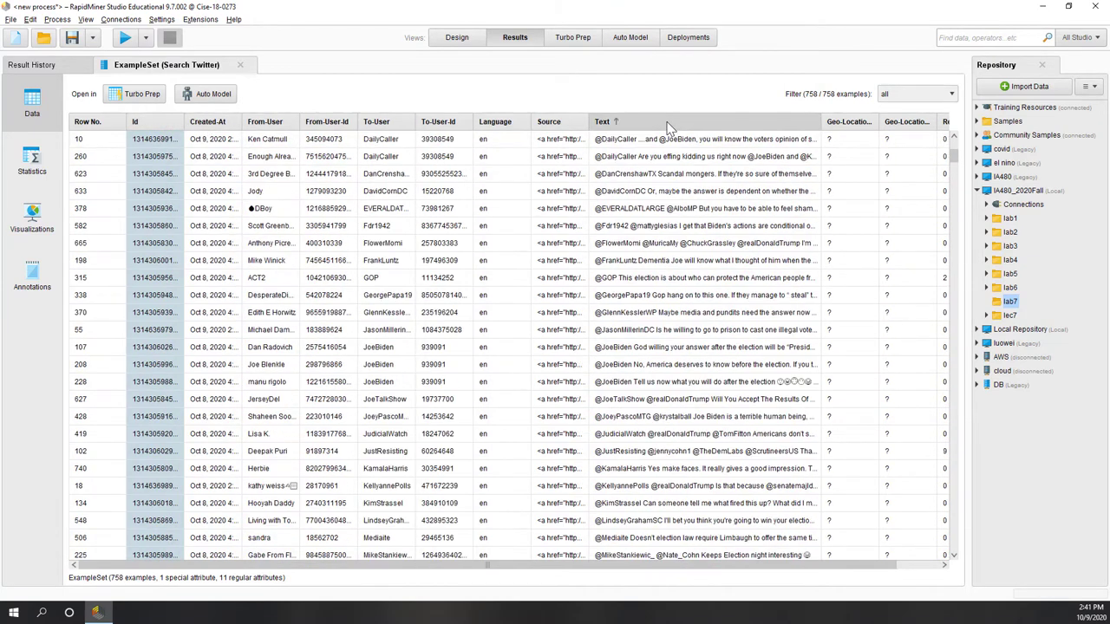
pyautogui.click(456, 39)
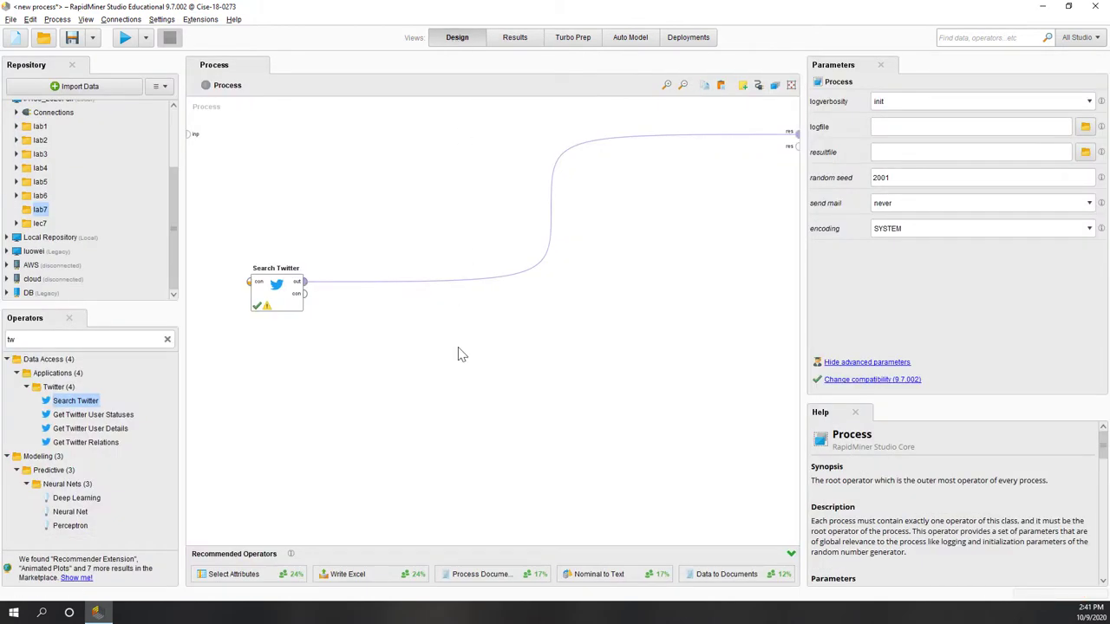
pyautogui.click(284, 302)
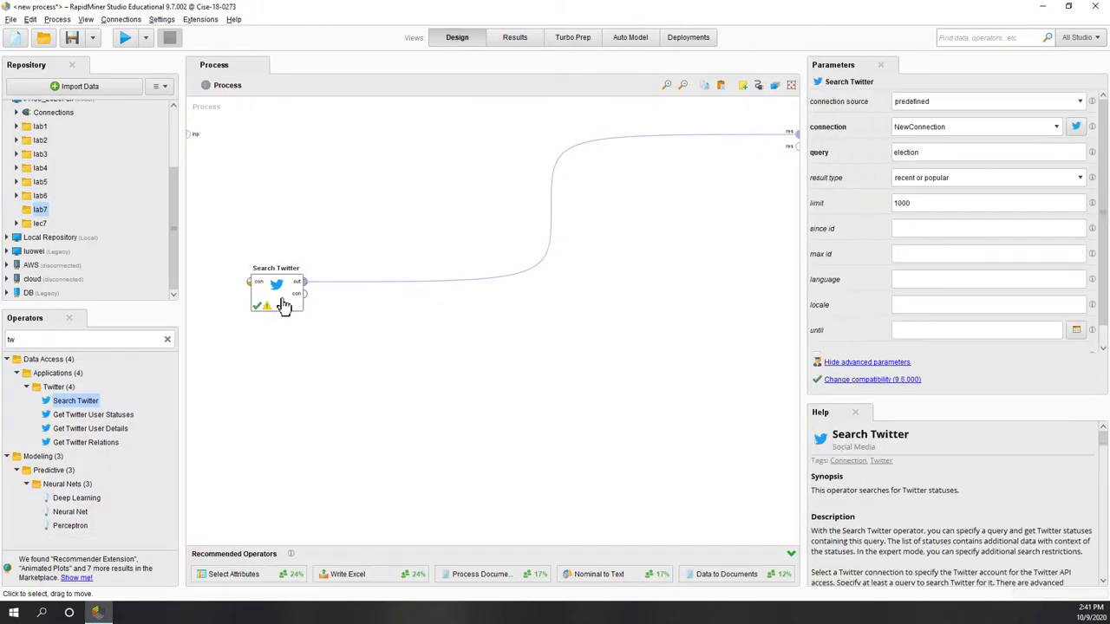
pyautogui.click(515, 37)
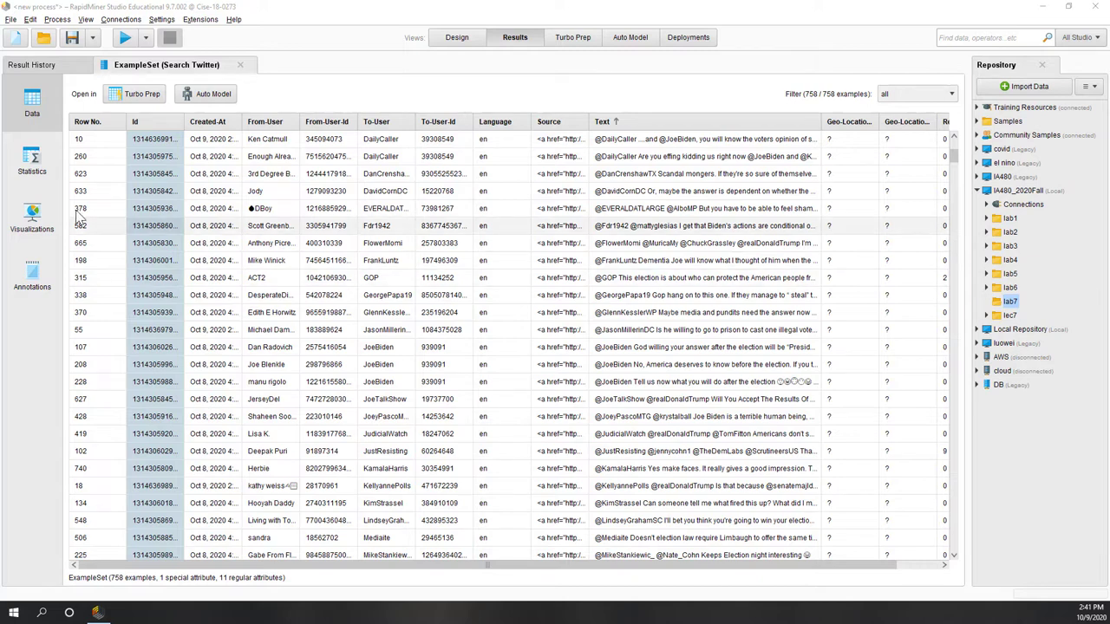
pyautogui.click(454, 39)
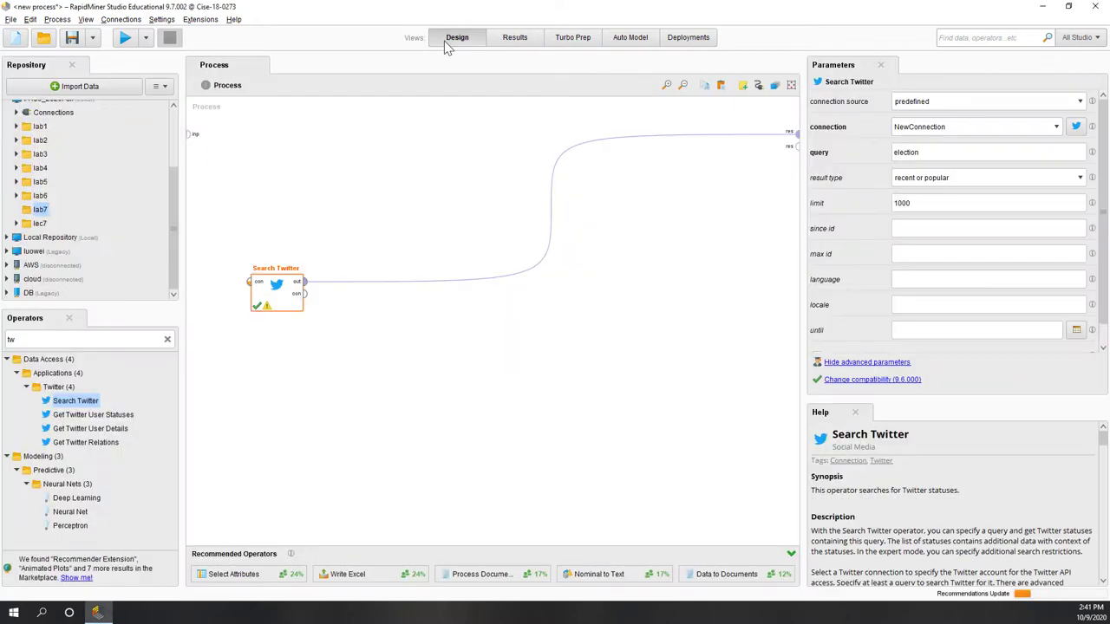
# Insert a Select Attributes operator on the connection after Search Twitter and set its attribute filter type to subset.
pyautogui.click(455, 368)
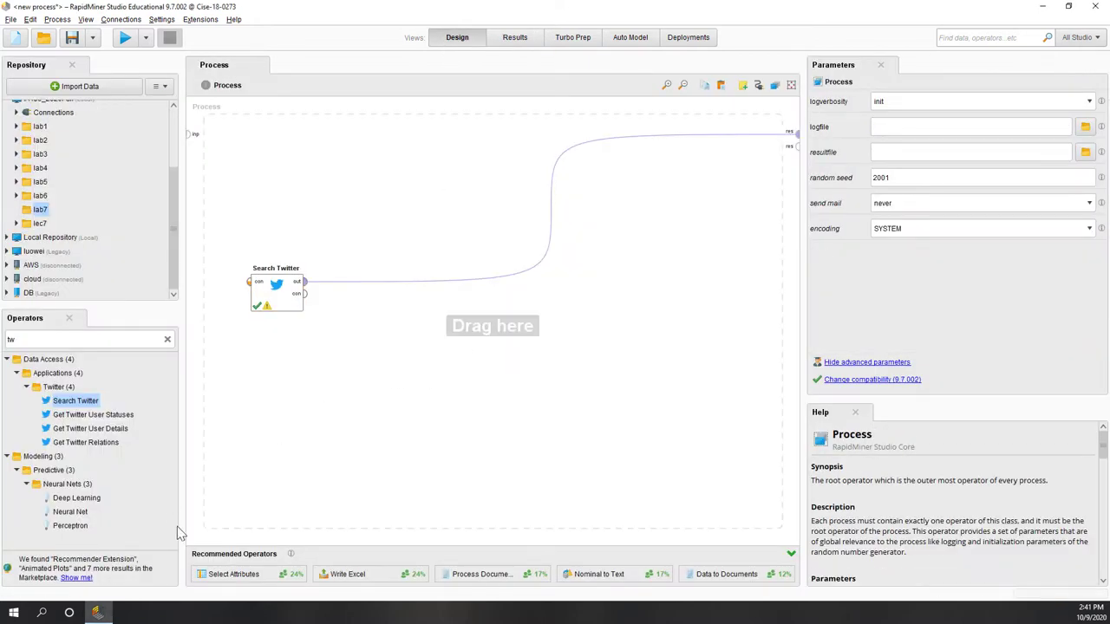
pyautogui.moveTo(224, 579); pyautogui.dragTo(345, 300)
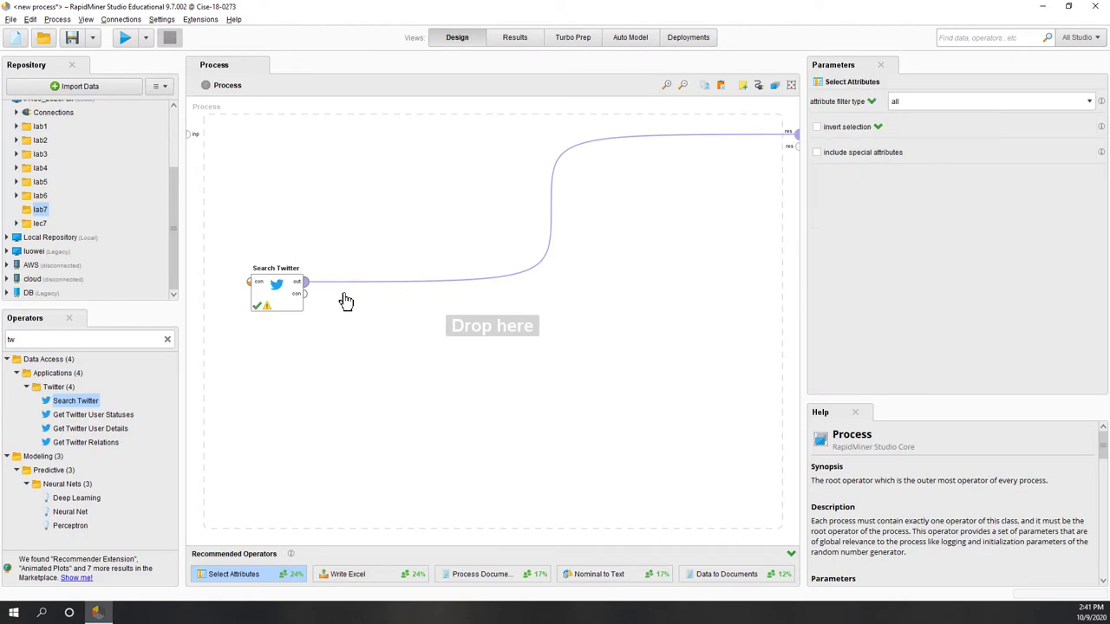
pyautogui.click(1032, 103)
pyautogui.click(988, 129)
# Choose Id and Text as the selected attributes of the Select Attributes operator and apply the selection.
pyautogui.click(996, 128)
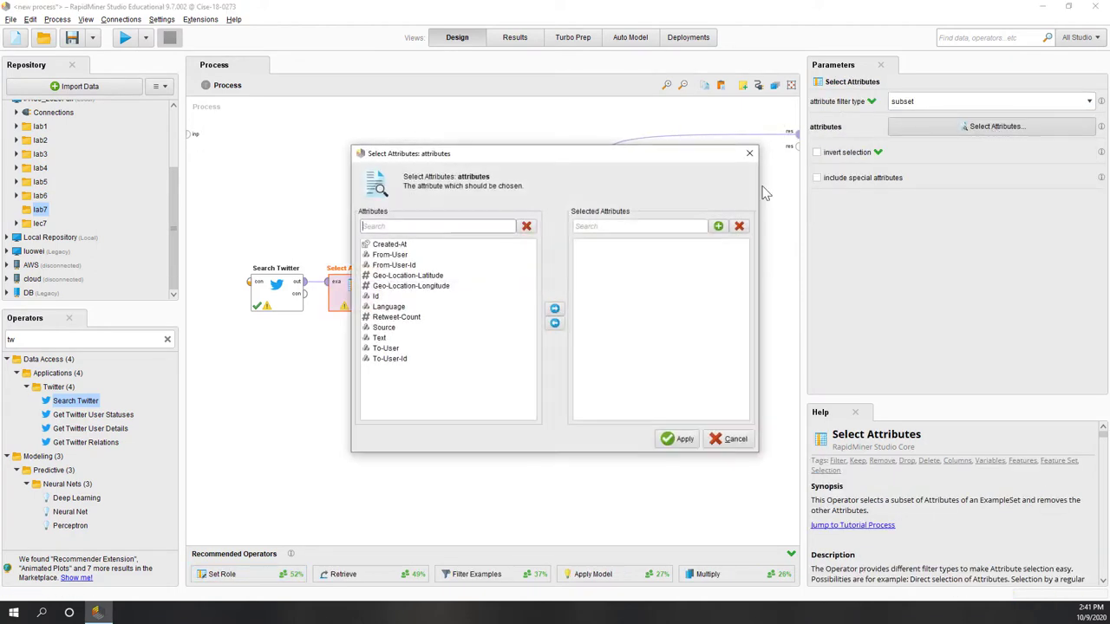
pyautogui.click(378, 297)
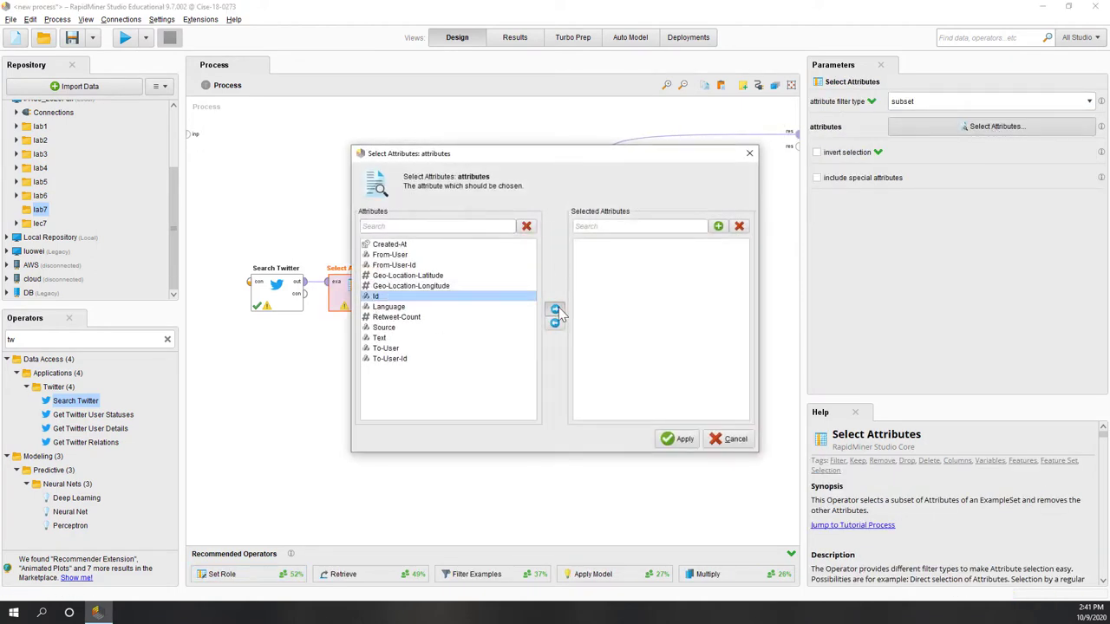
pyautogui.click(555, 309)
pyautogui.click(380, 328)
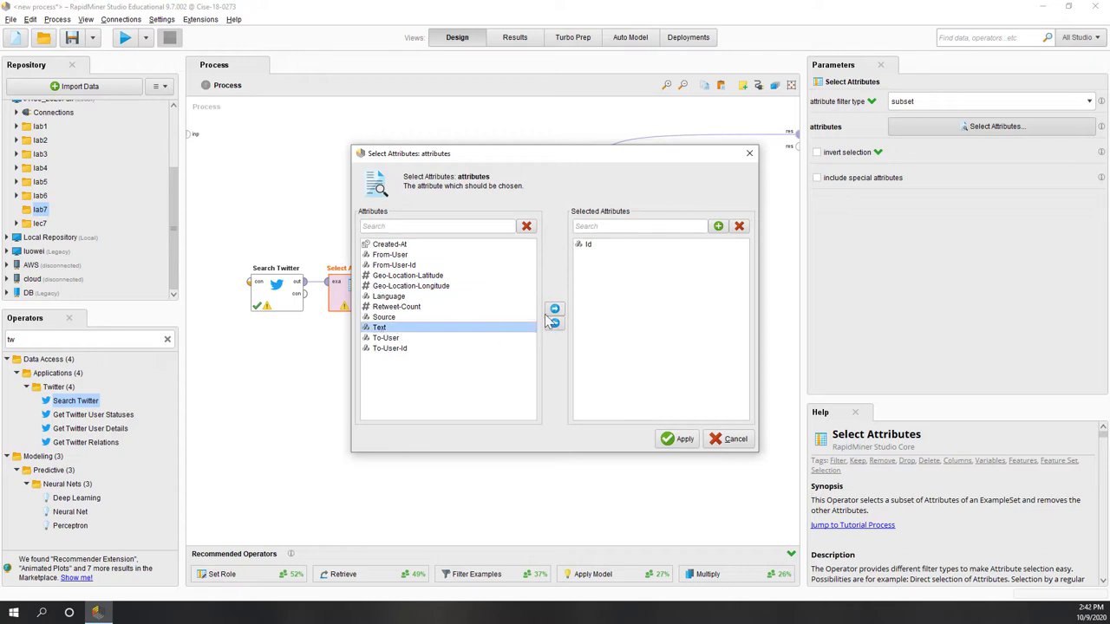
pyautogui.click(556, 310)
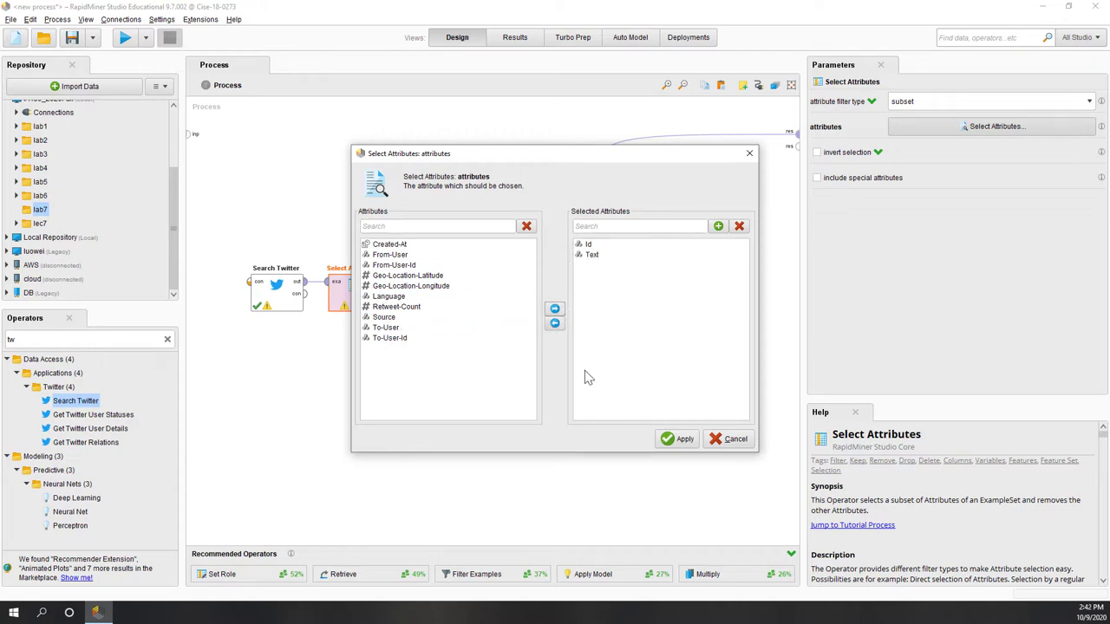
pyautogui.click(679, 440)
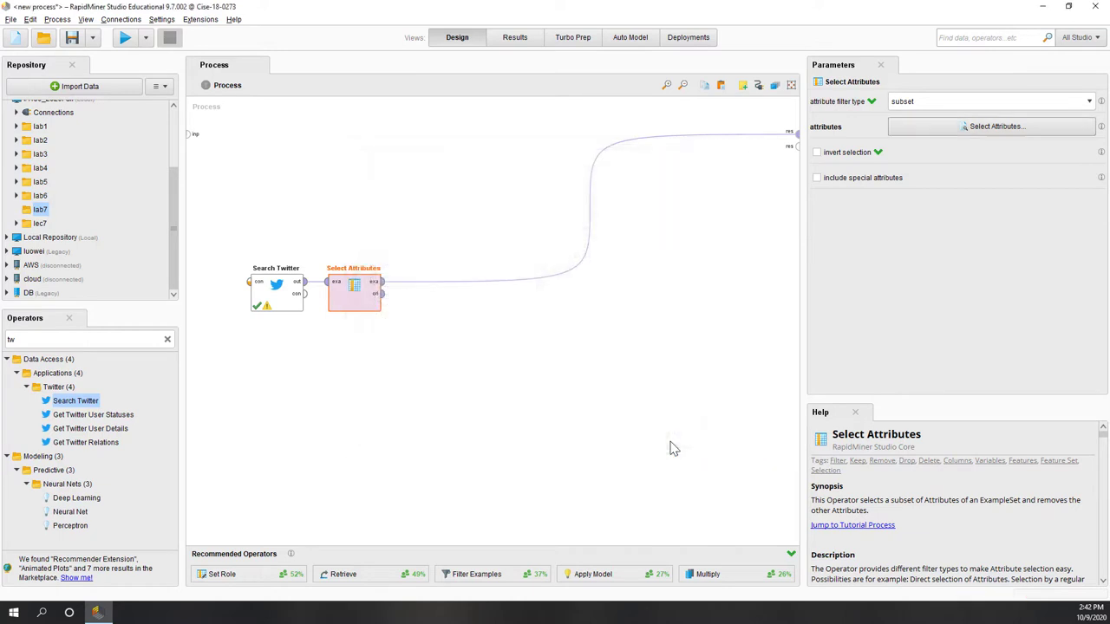
pyautogui.click(415, 453)
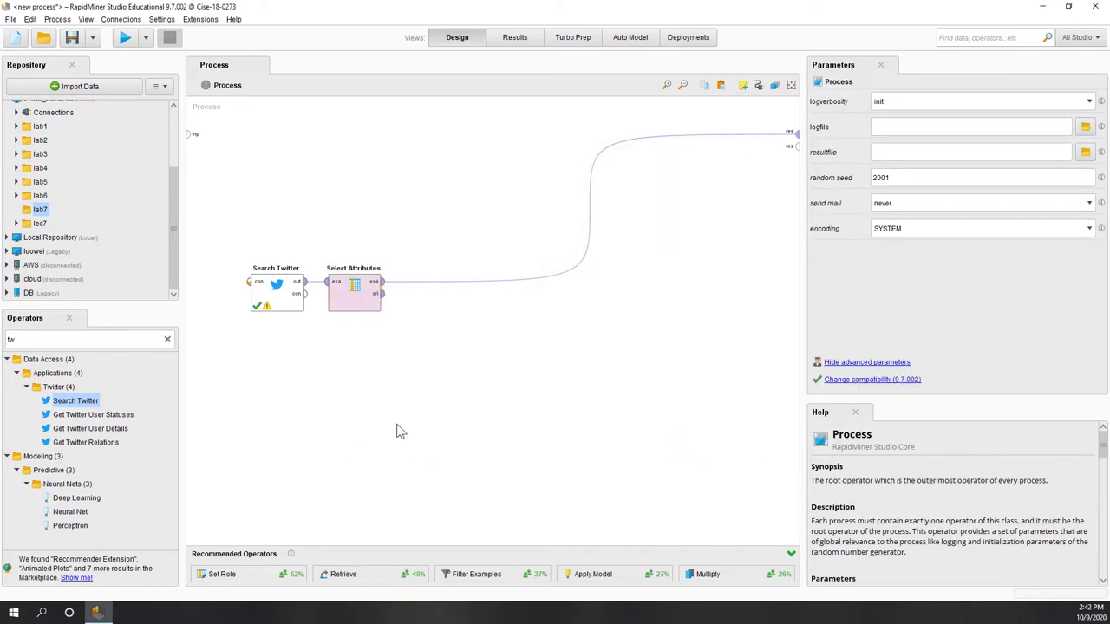
# Search the operators for "generate" and insert Generate Attributes on the connection after Select Attributes.
pyautogui.click(132, 338)
pyautogui.write('generate')
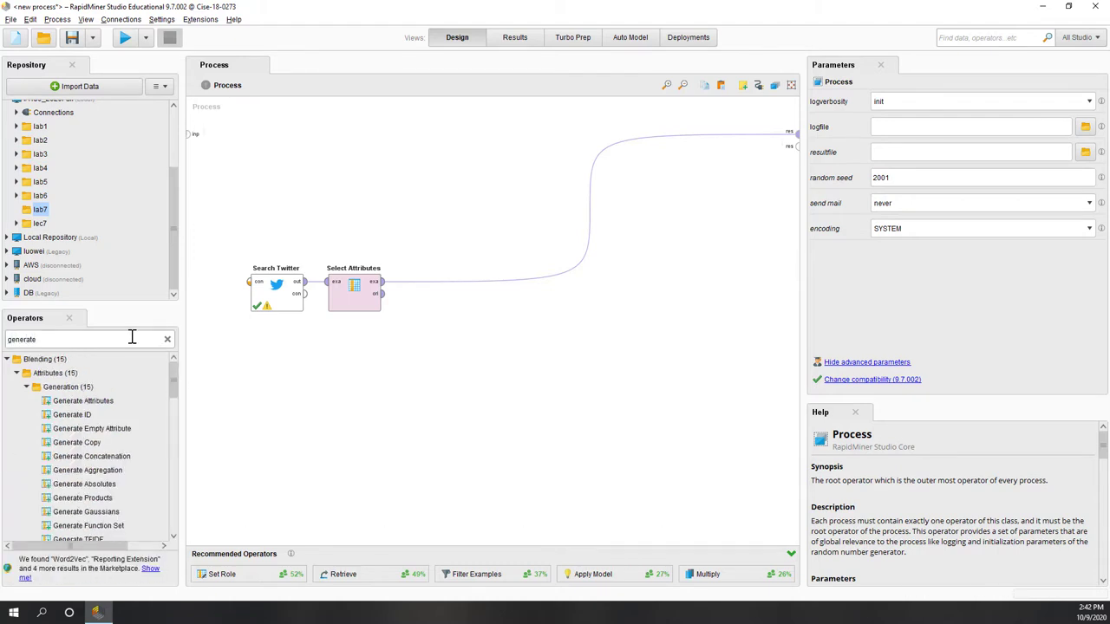
pyautogui.moveTo(153, 378); pyautogui.dragTo(479, 311)
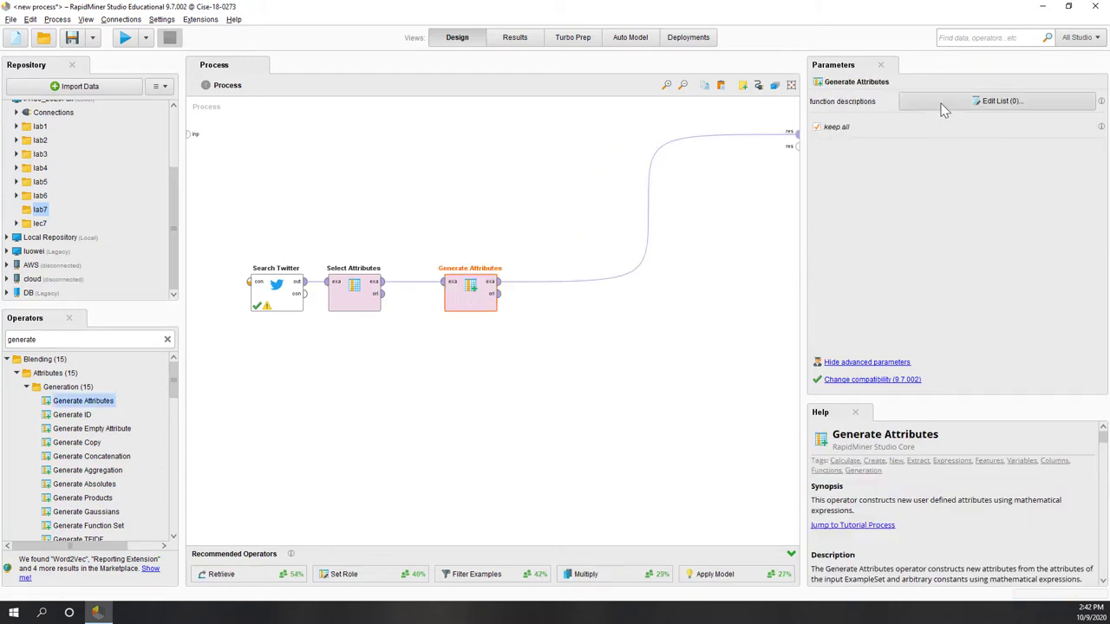
# Define an attribute named label with a function expression in Generate Attributes, and move the operator closer to Select Attributes.
pyautogui.click(944, 106)
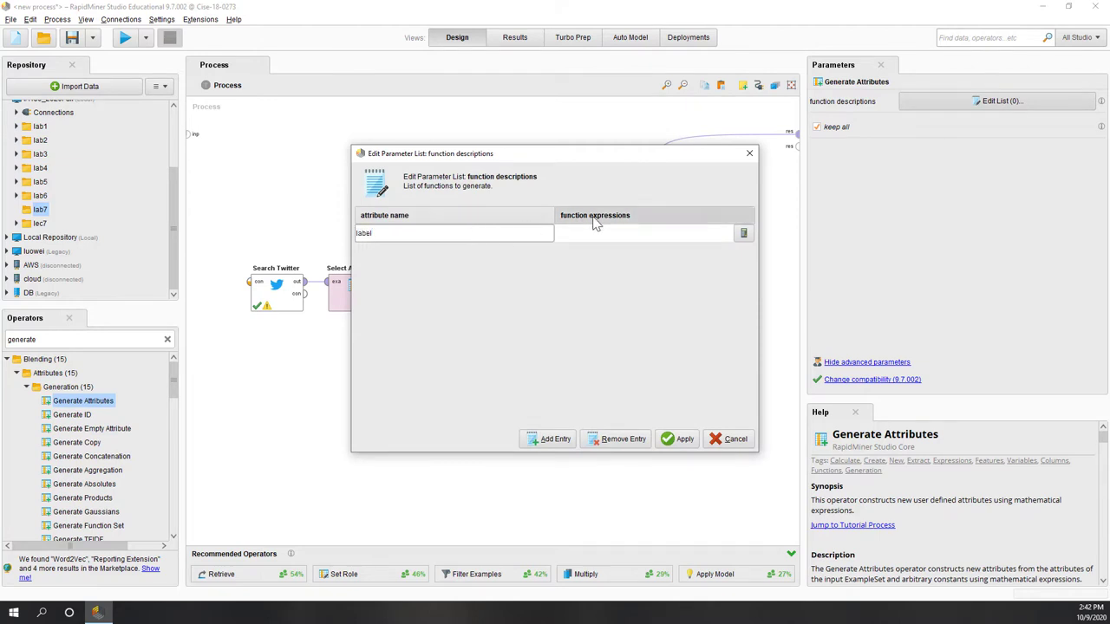
pyautogui.click(625, 234)
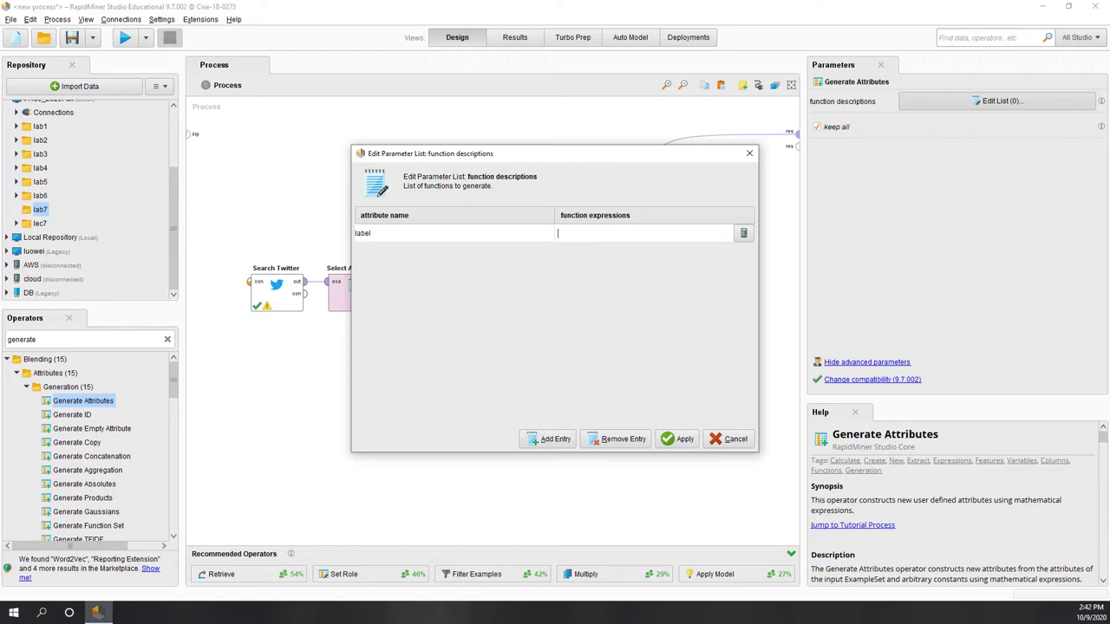
pyautogui.click(597, 236)
pyautogui.click(685, 439)
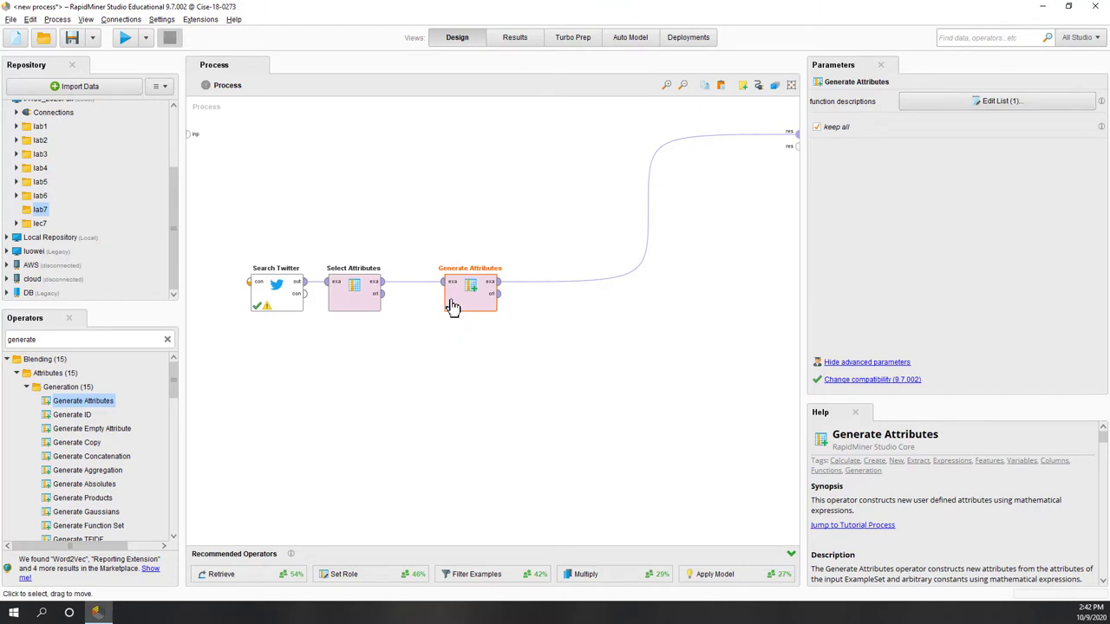
pyautogui.moveTo(452, 308); pyautogui.dragTo(415, 305)
pyautogui.click(439, 390)
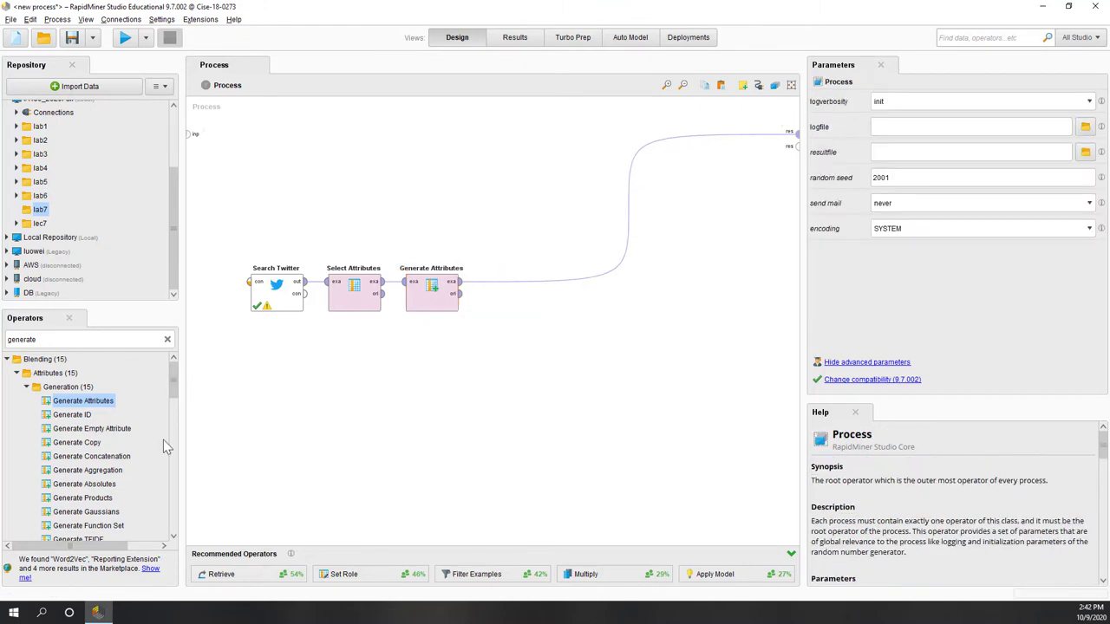
# Search the operators for "split" and insert Split Data on the connection after Generate Attributes.
pyautogui.doubleClick(90, 339)
pyautogui.write('spl')
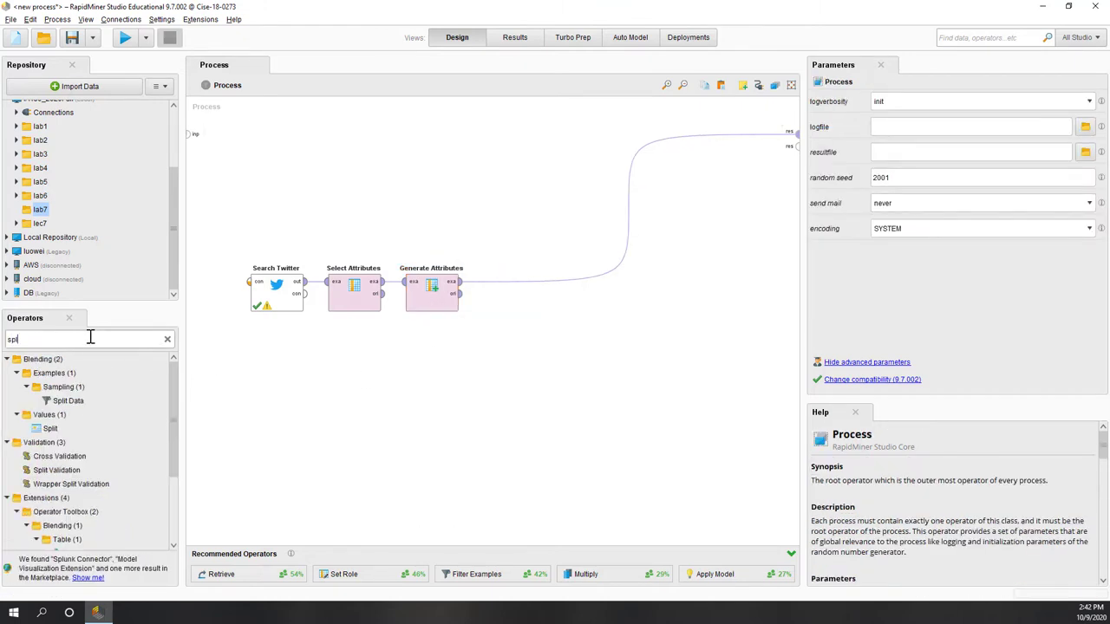
pyautogui.write('it')
pyautogui.moveTo(67, 401); pyautogui.dragTo(508, 291)
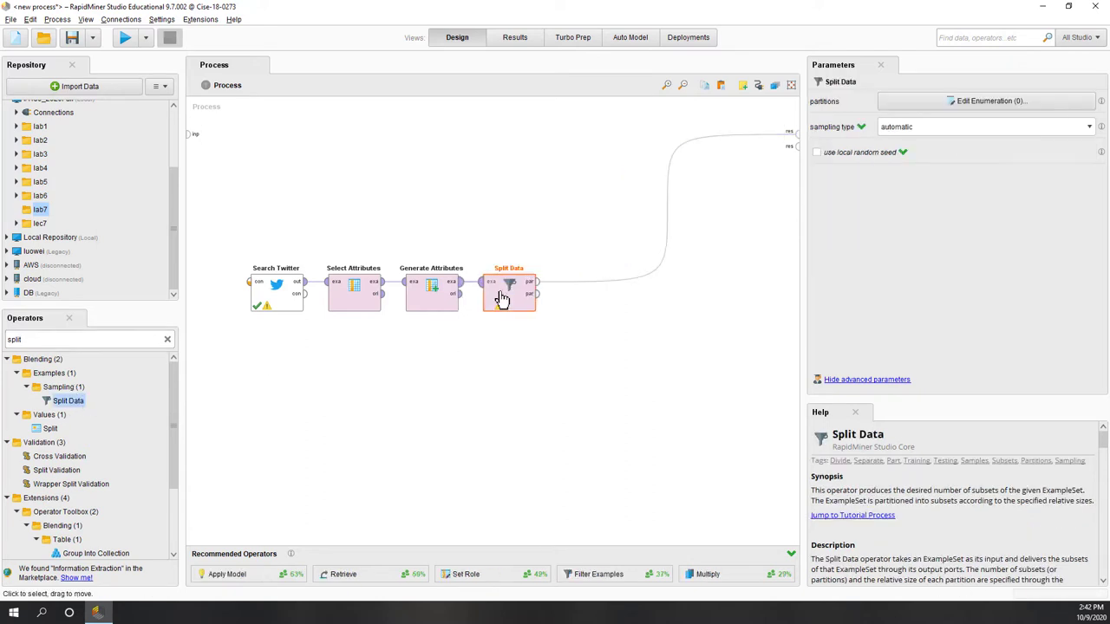
# Define two partitions for Split Data with ratios 0.1 and 0.9.
pyautogui.click(922, 101)
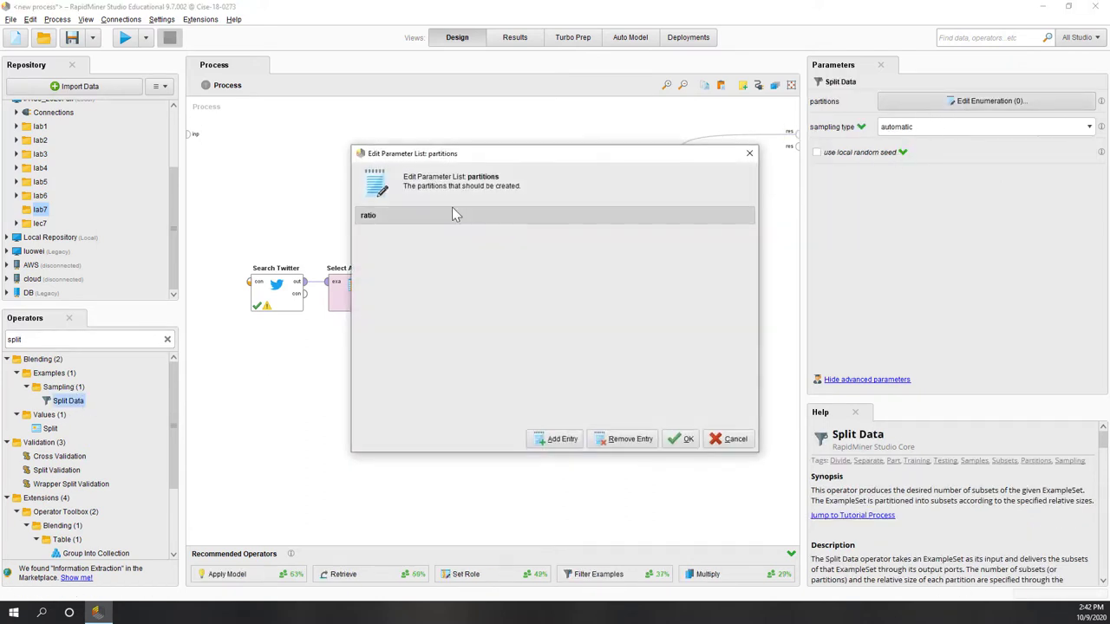
pyautogui.click(556, 439)
pyautogui.write('0')
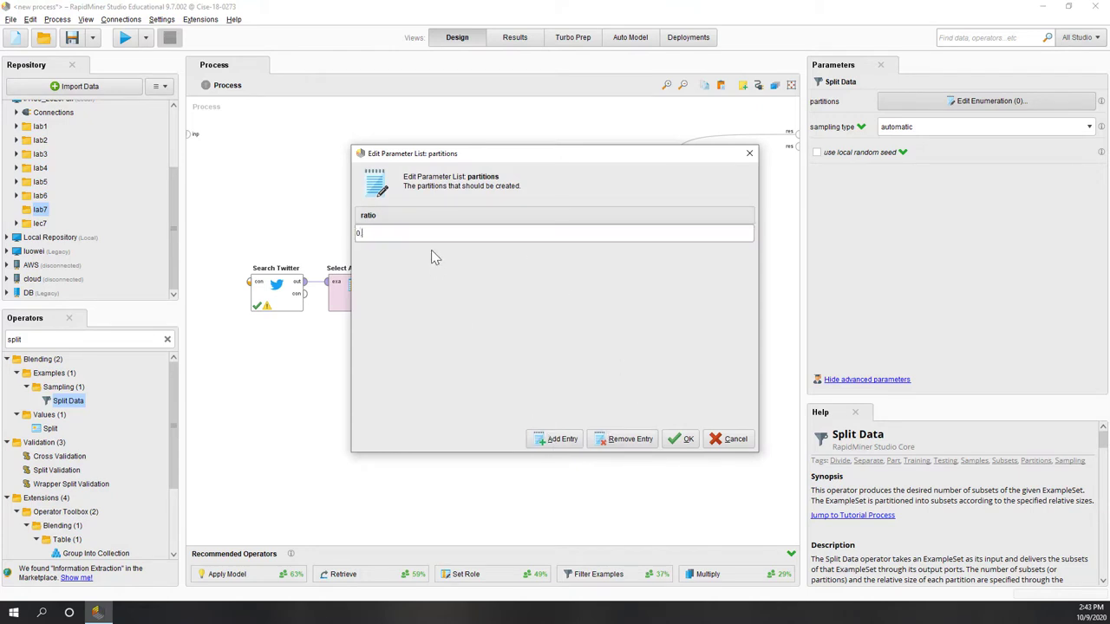
pyautogui.write('.1')
pyautogui.click(565, 439)
pyautogui.write('0.9')
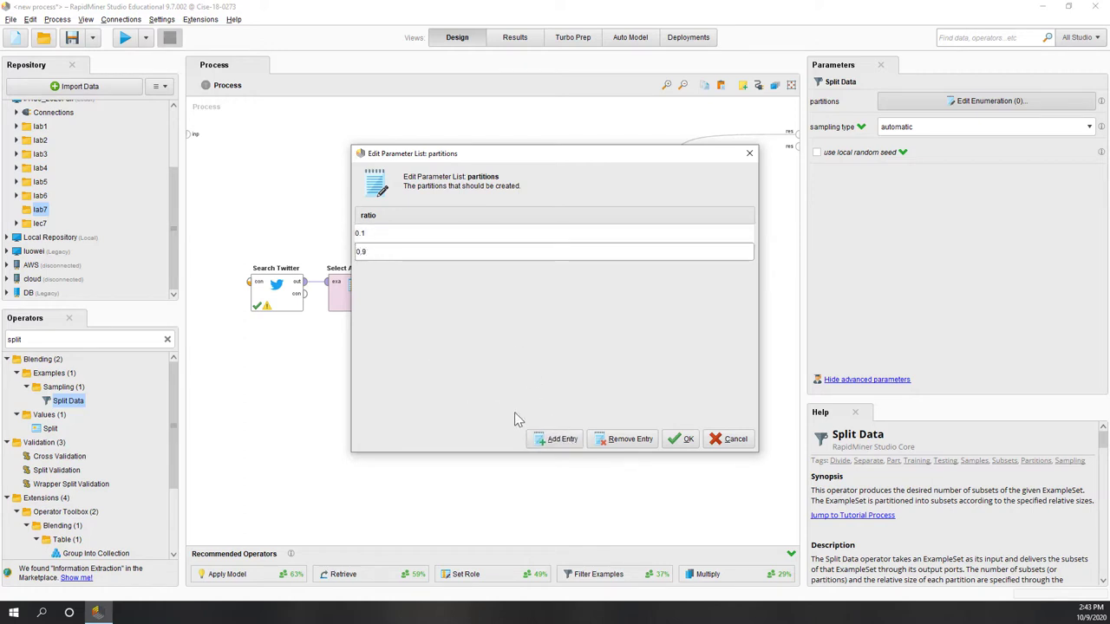
pyautogui.click(680, 439)
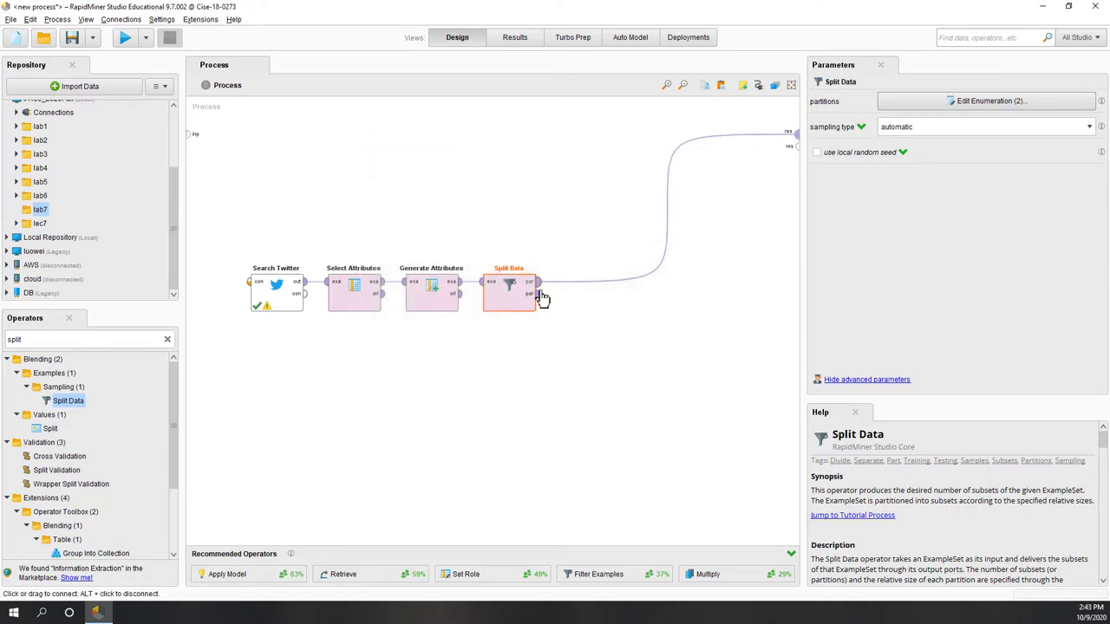
pyautogui.click(580, 412)
# Search the operators for "write", insert Write Excel after Split Data's first output, and remove its connection to the process result port.
pyautogui.doubleClick(141, 341)
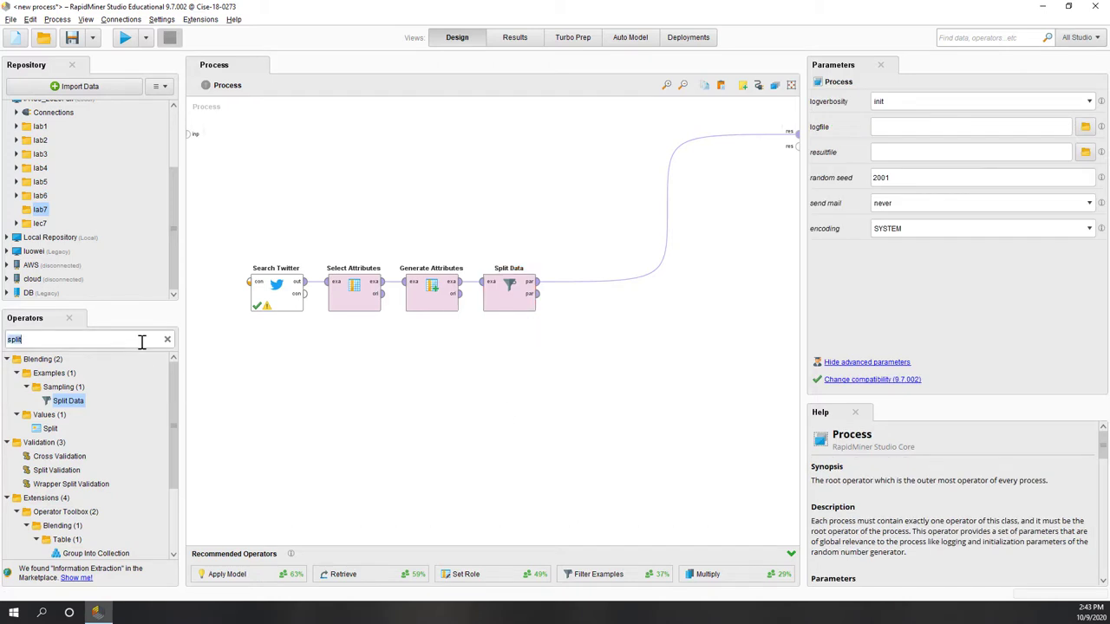
pyautogui.write('write')
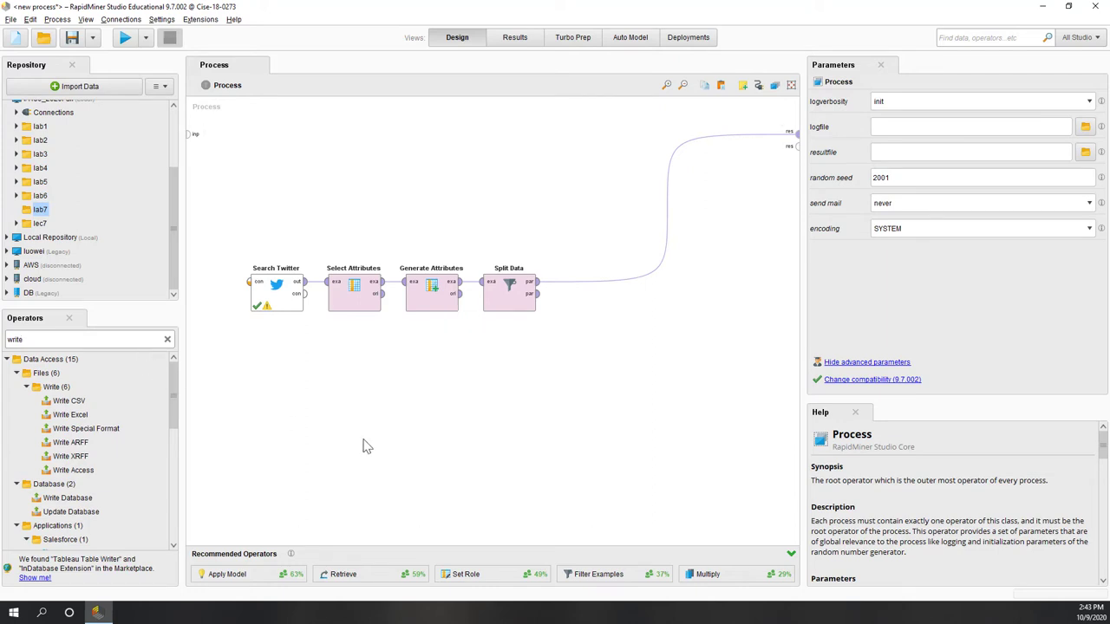
pyautogui.moveTo(69, 415); pyautogui.dragTo(631, 293)
pyautogui.click(588, 434)
pyautogui.click(628, 318)
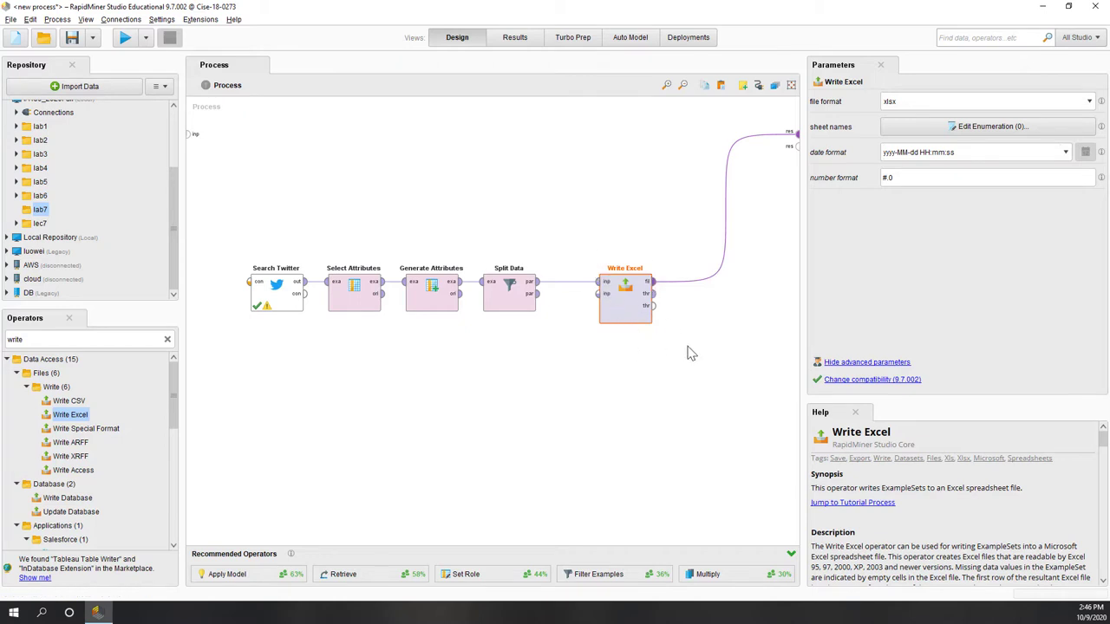
pyautogui.click(725, 209)
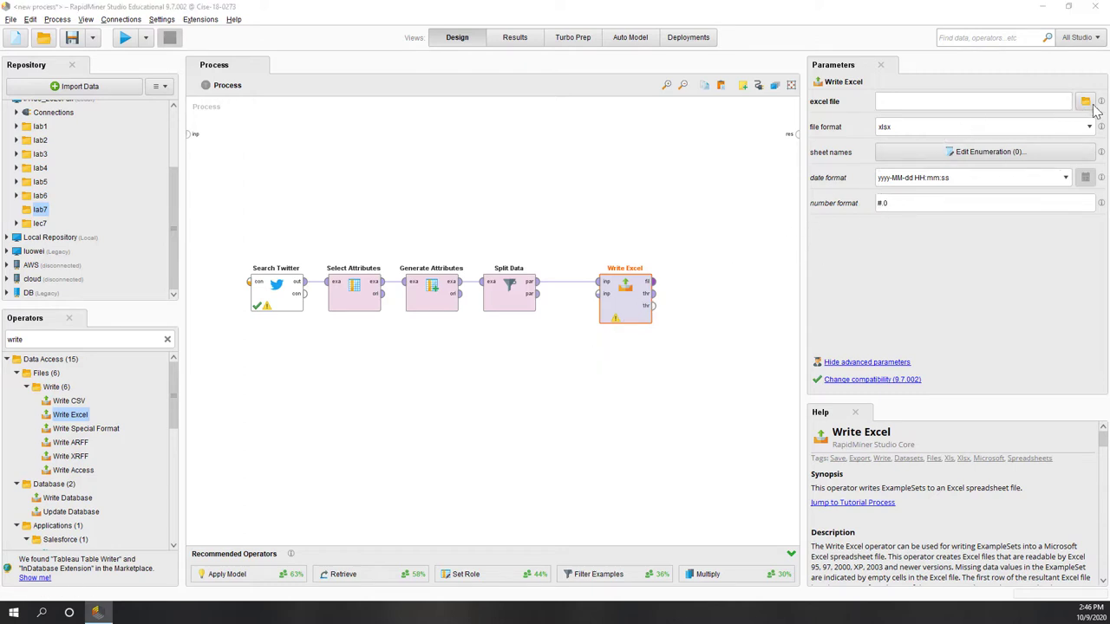
# Set the Excel file of the Write Excel operator to labeled in the Downloads folder.
pyautogui.click(1085, 101)
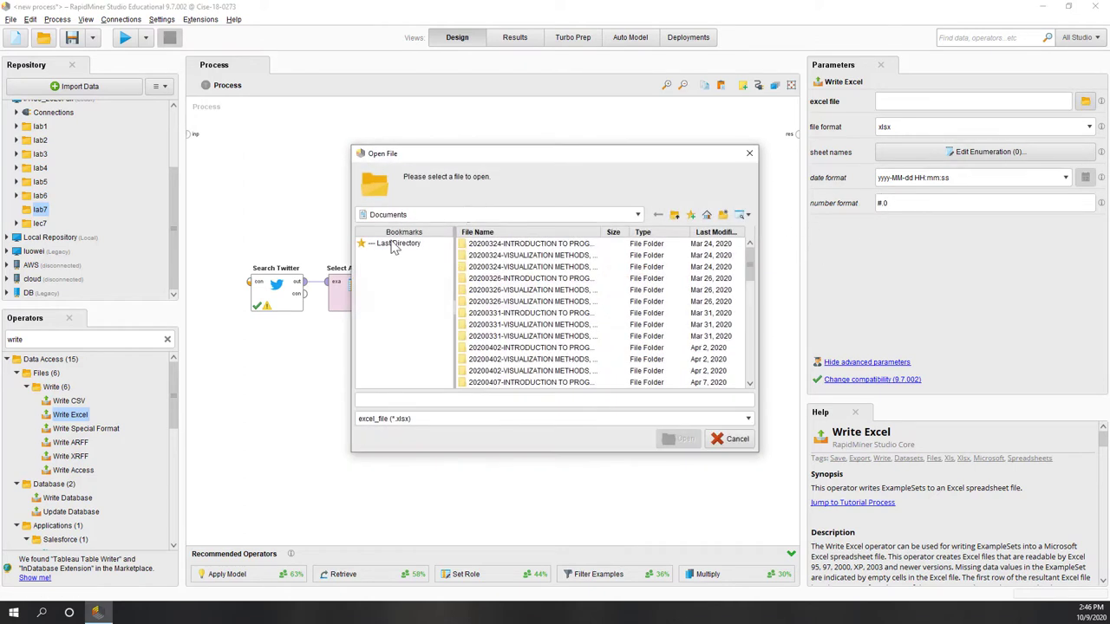
pyautogui.click(394, 246)
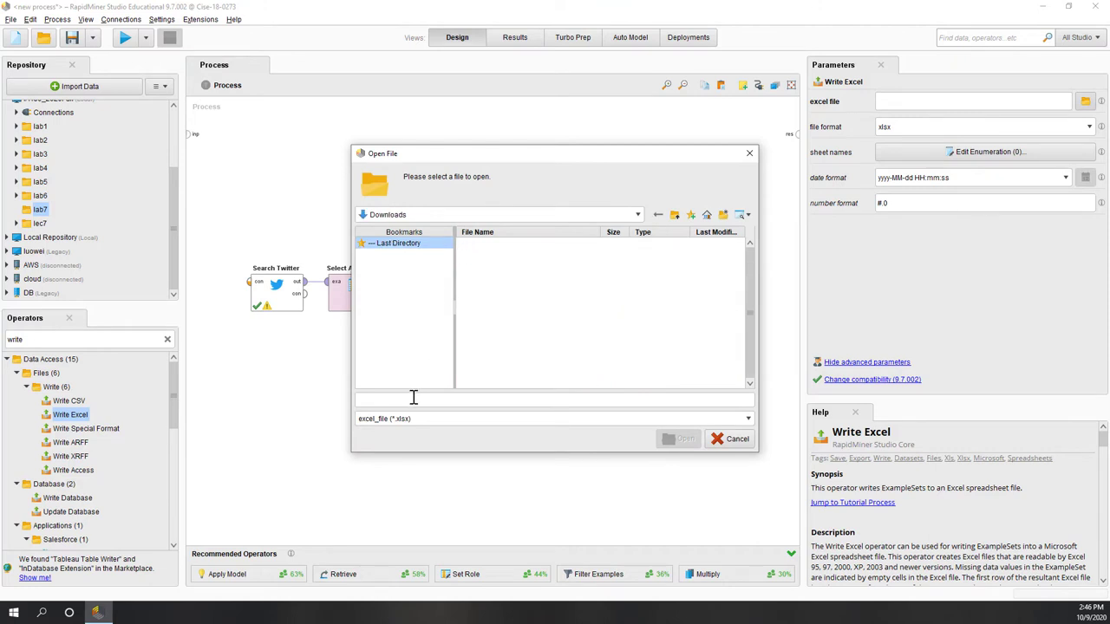
pyautogui.click(466, 401)
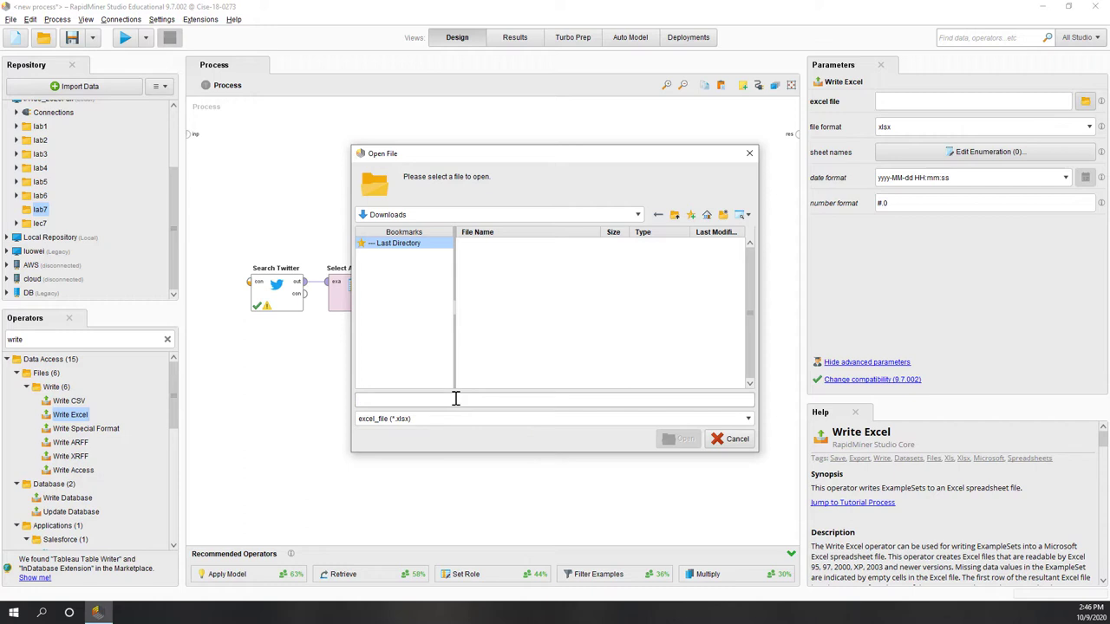
pyautogui.write('labeled')
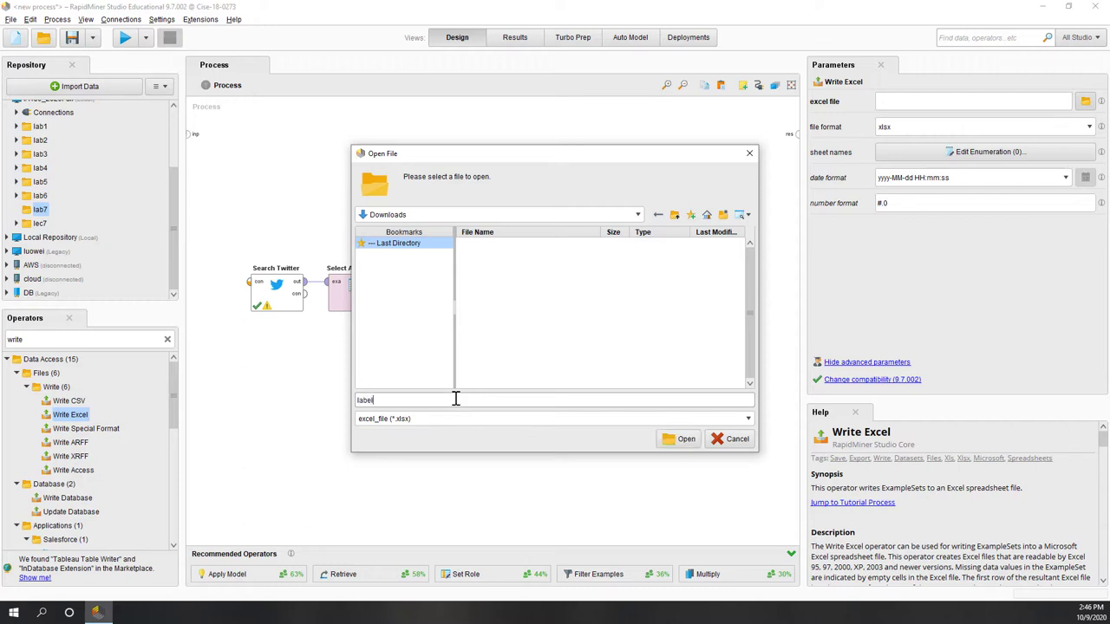
pyautogui.click(681, 441)
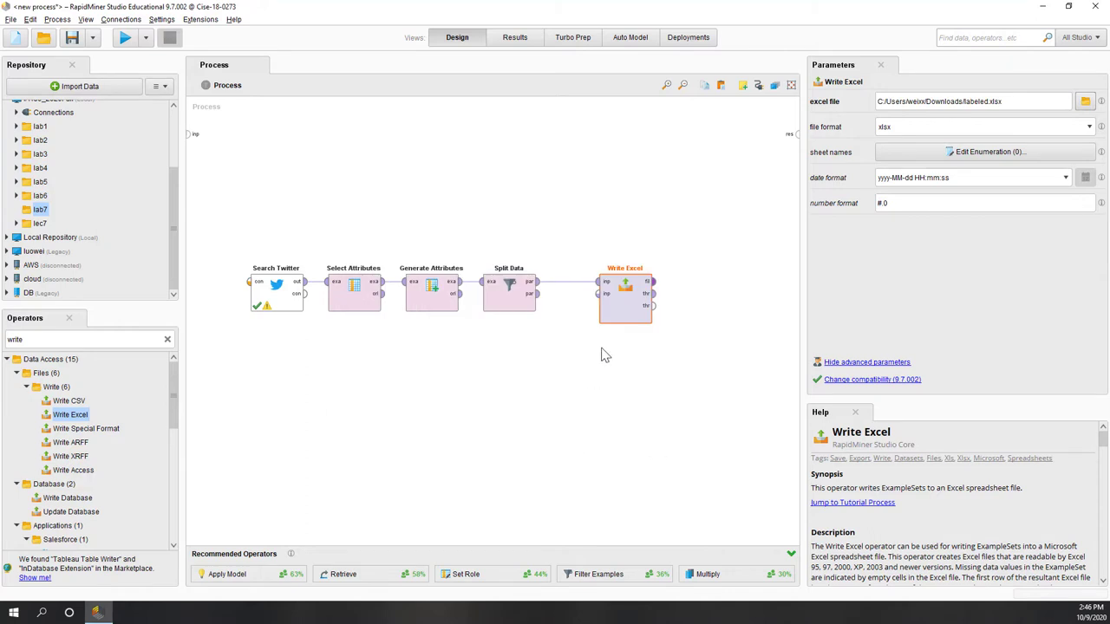
# Add a second Write Excel operator below the first and connect Split Data's second partition output to its input.
pyautogui.moveTo(71, 420); pyautogui.dragTo(628, 389)
pyautogui.moveTo(538, 295)
pyautogui.mouseDown()
pyautogui.moveTo(586, 373)
pyautogui.moveTo(599, 370)
pyautogui.mouseUp()
pyautogui.click(629, 397)
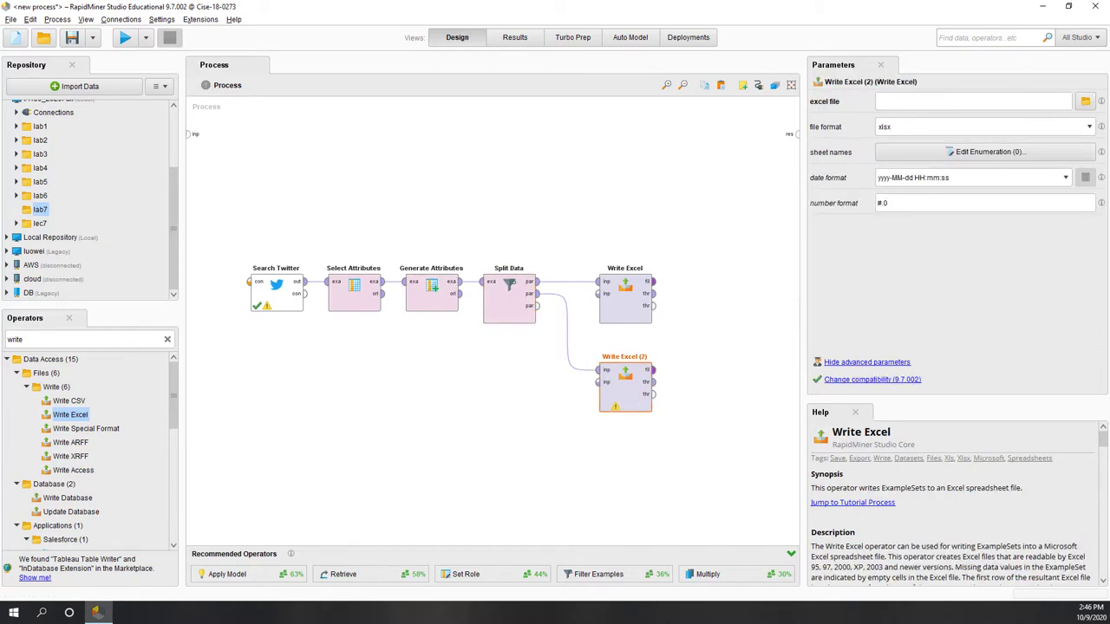
# Set the Excel file of the second Write Excel operator to un-labeled in the Downloads folder.
pyautogui.click(1085, 101)
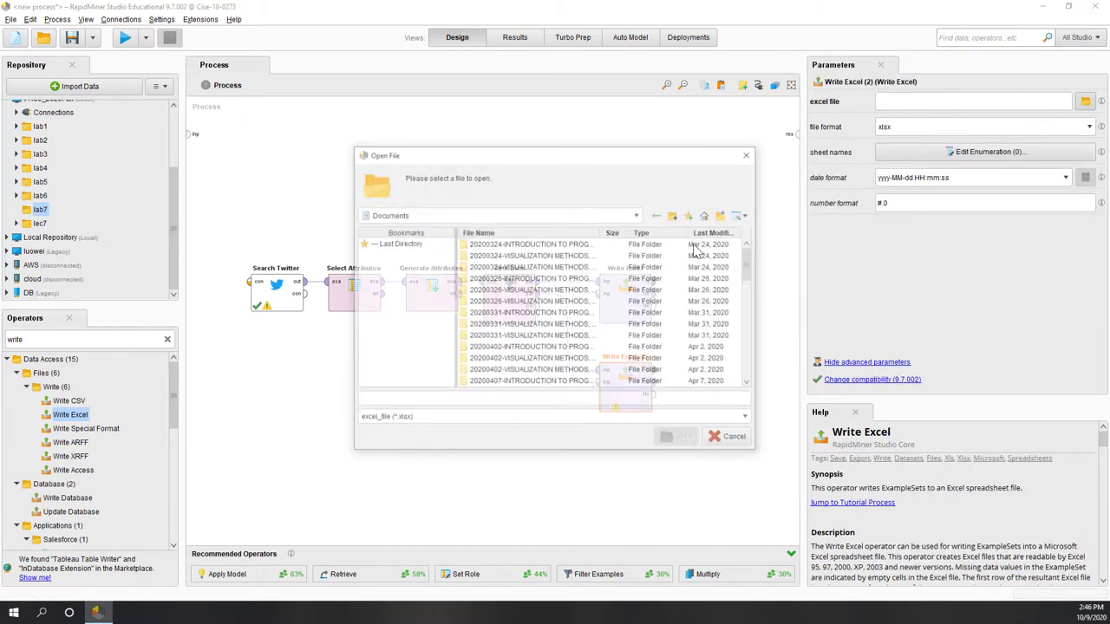
pyautogui.click(399, 244)
pyautogui.click(401, 398)
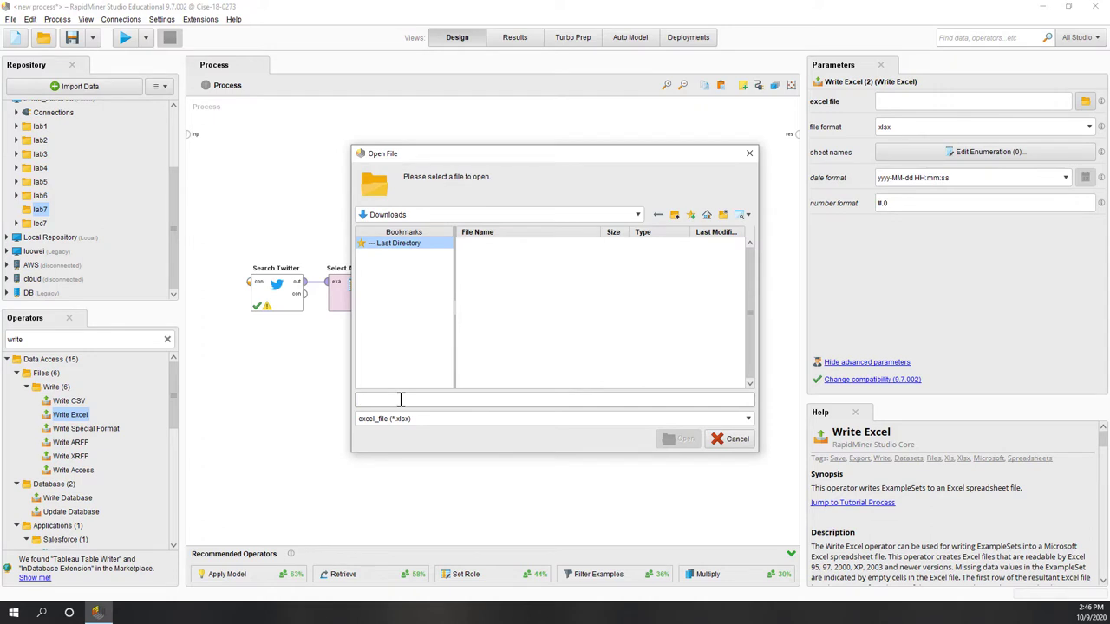
pyautogui.write('un-labeled')
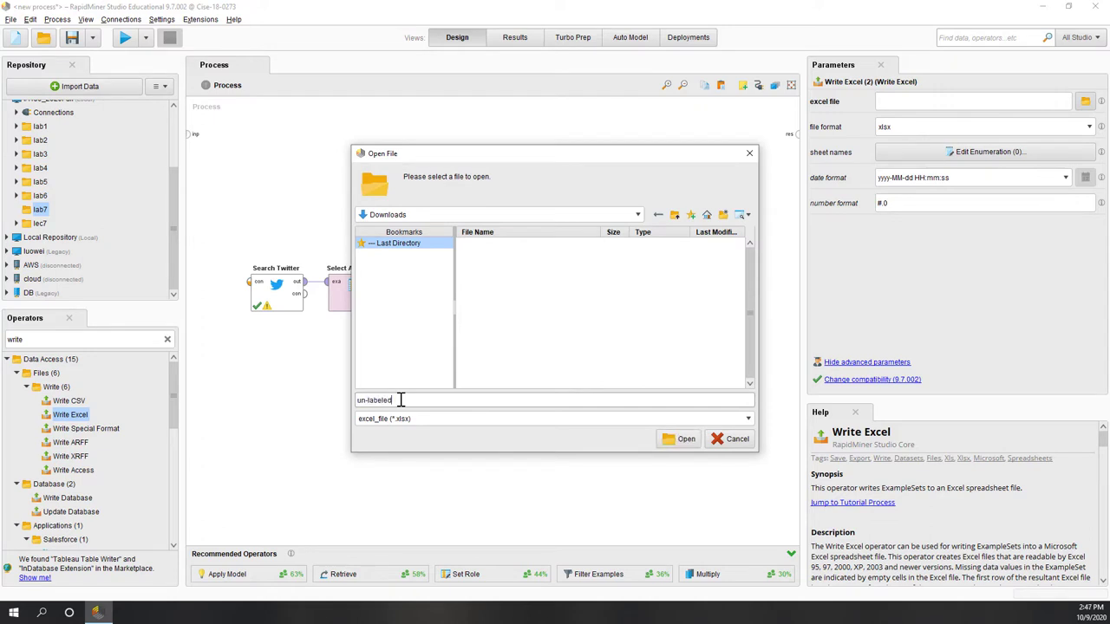
pyautogui.click(679, 439)
pyautogui.click(656, 480)
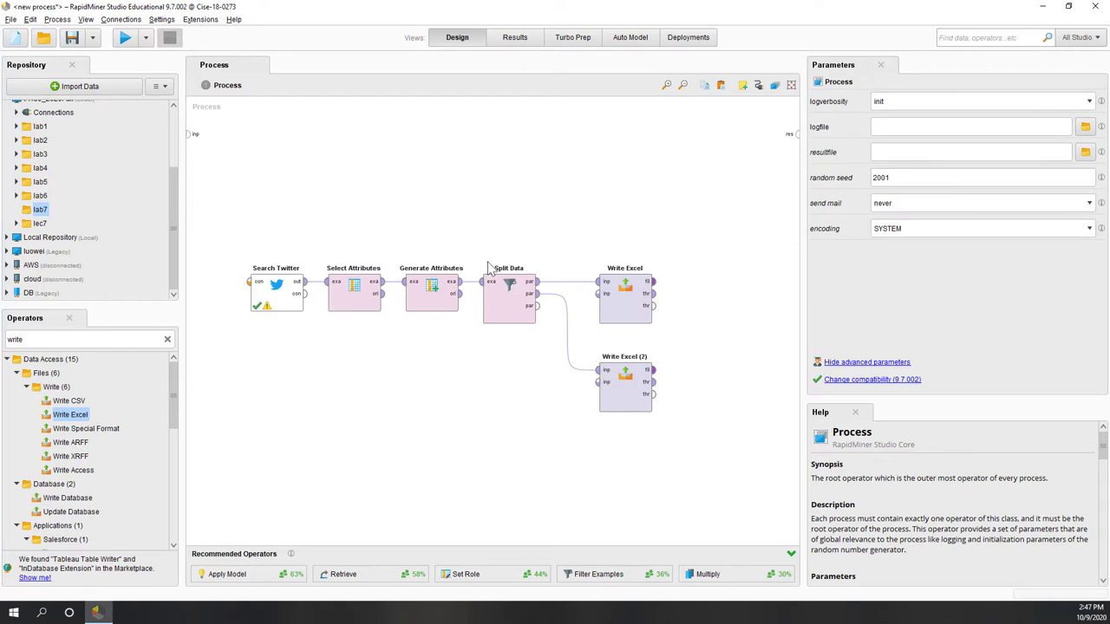
# Save the process as collect_tweets in the lab7 folder of the IA480_2020Fall repository.
pyautogui.click(72, 38)
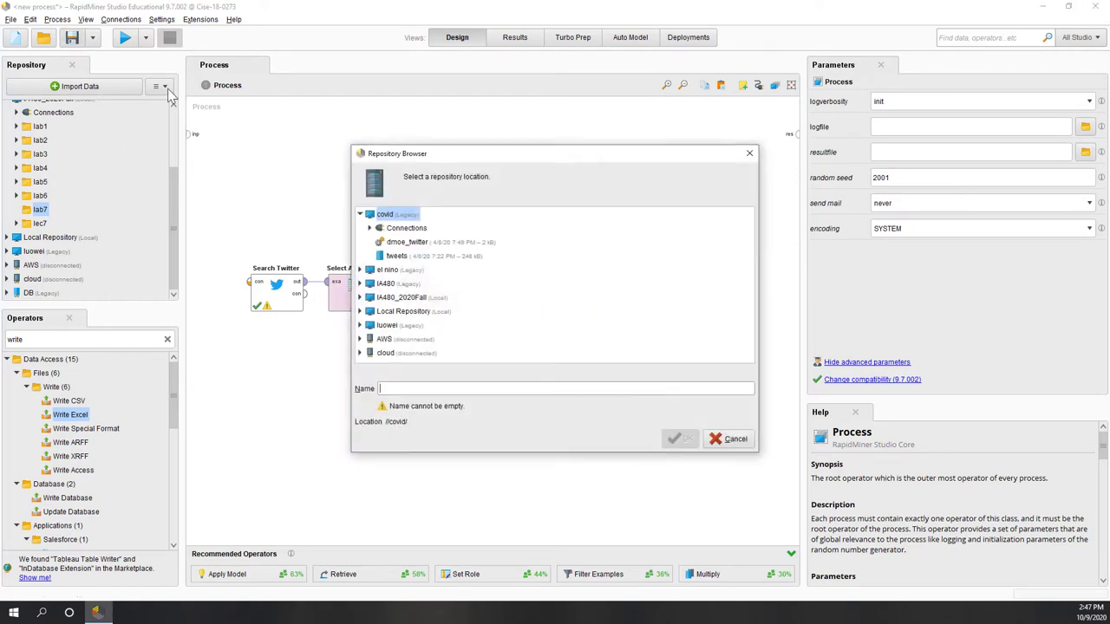
pyautogui.doubleClick(414, 298)
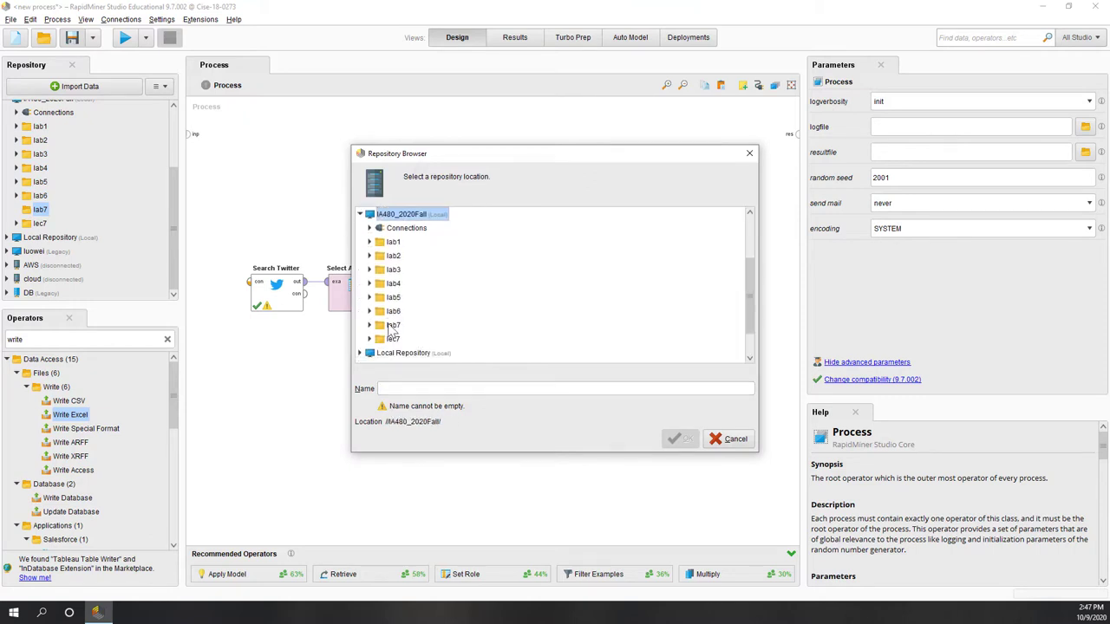
pyautogui.click(393, 326)
pyautogui.click(403, 390)
pyautogui.write('collect_tweets')
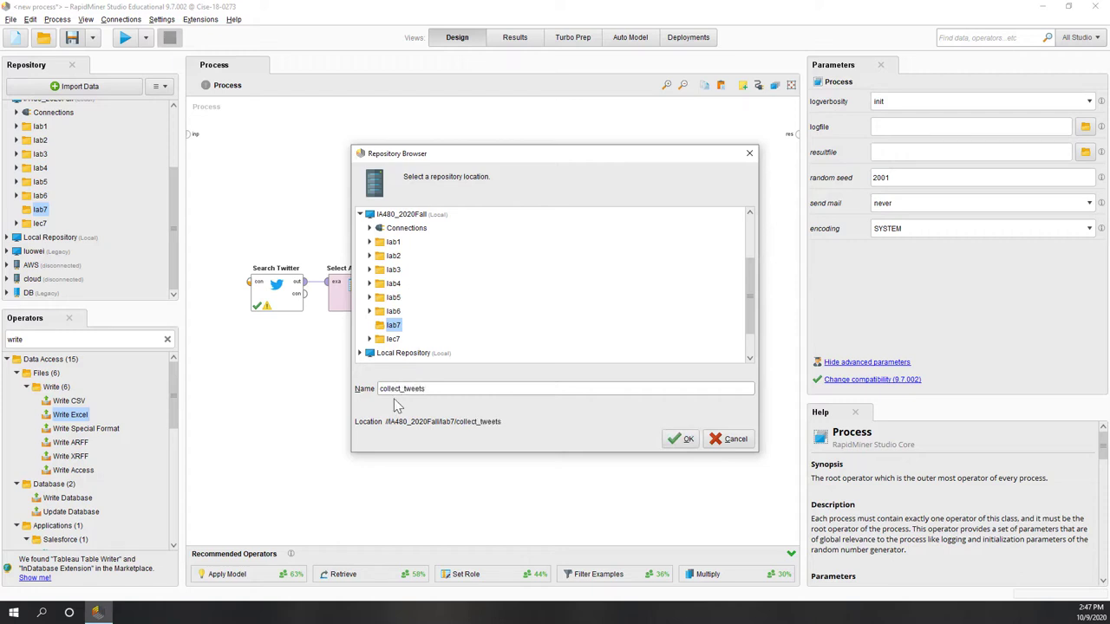
pyautogui.click(684, 439)
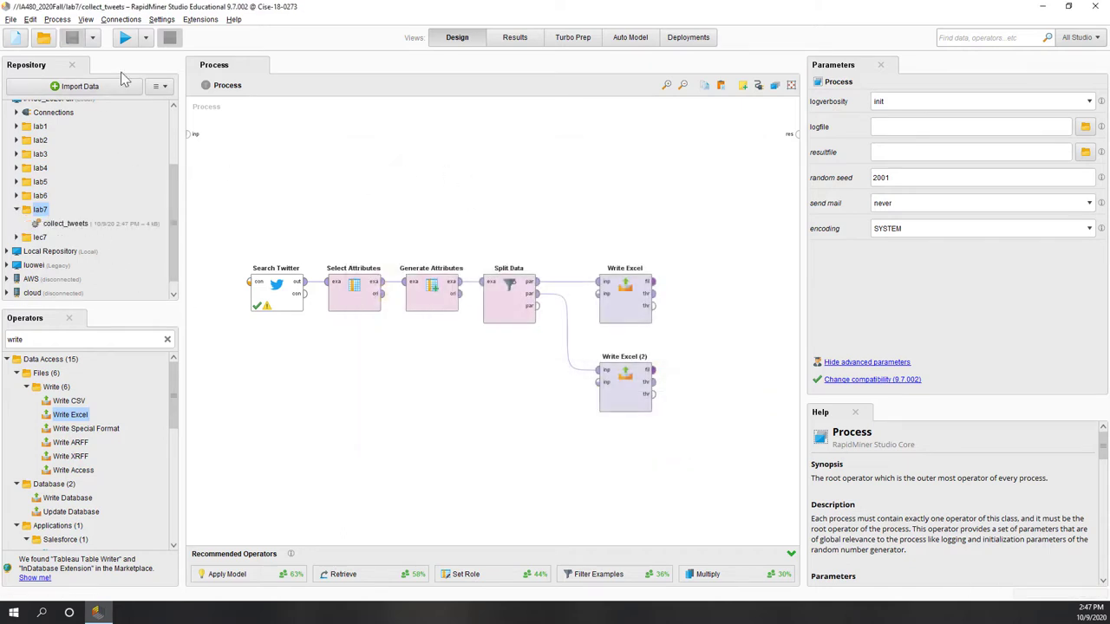
# Run the process, then switch to File Explorer and open labeled.xlsx from the Downloads folder in Excel.
pyautogui.click(125, 40)
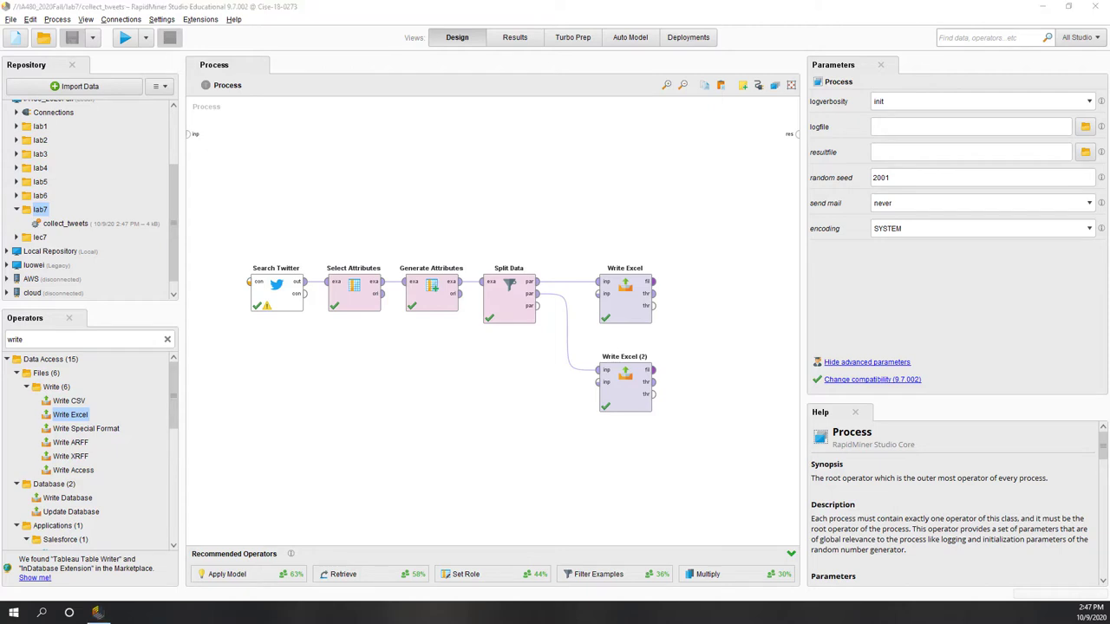
pyautogui.press('super+e')
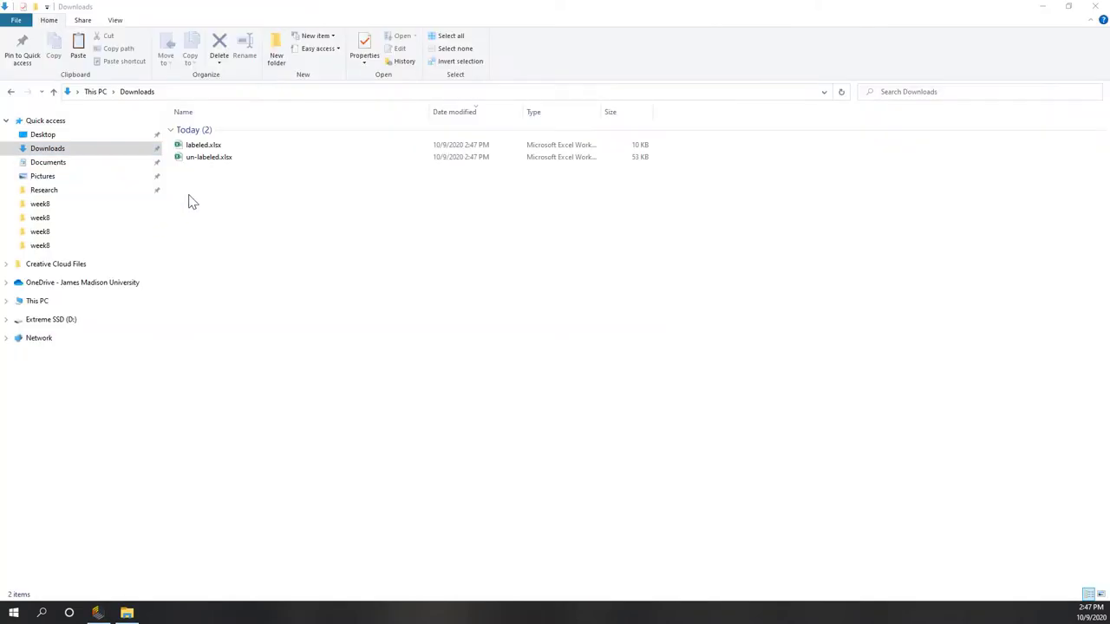
pyautogui.click(217, 149)
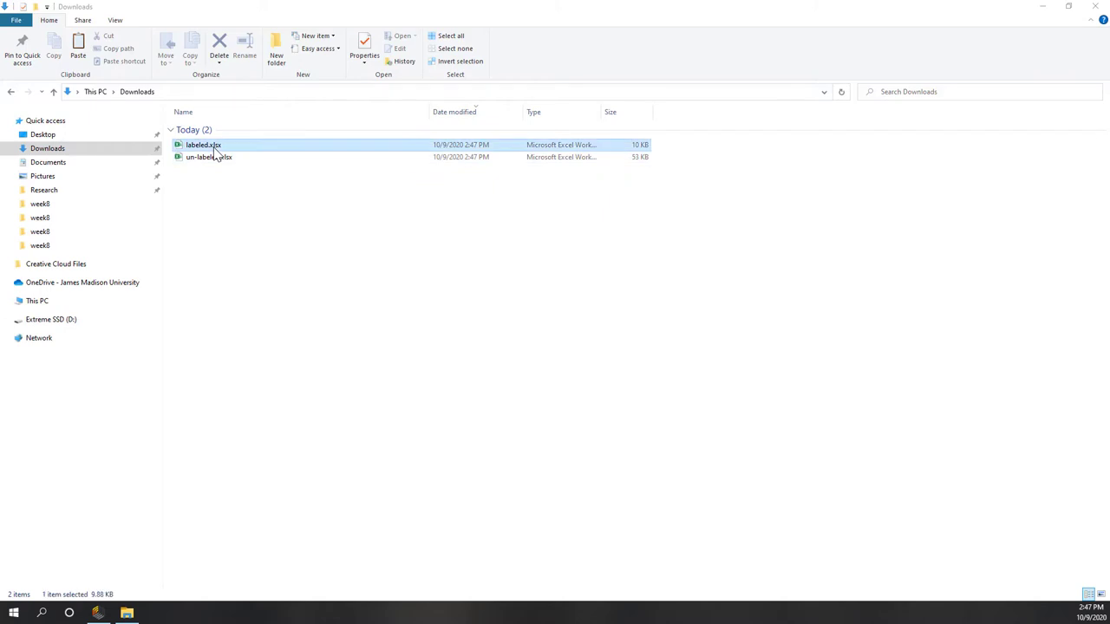
pyautogui.click(217, 159)
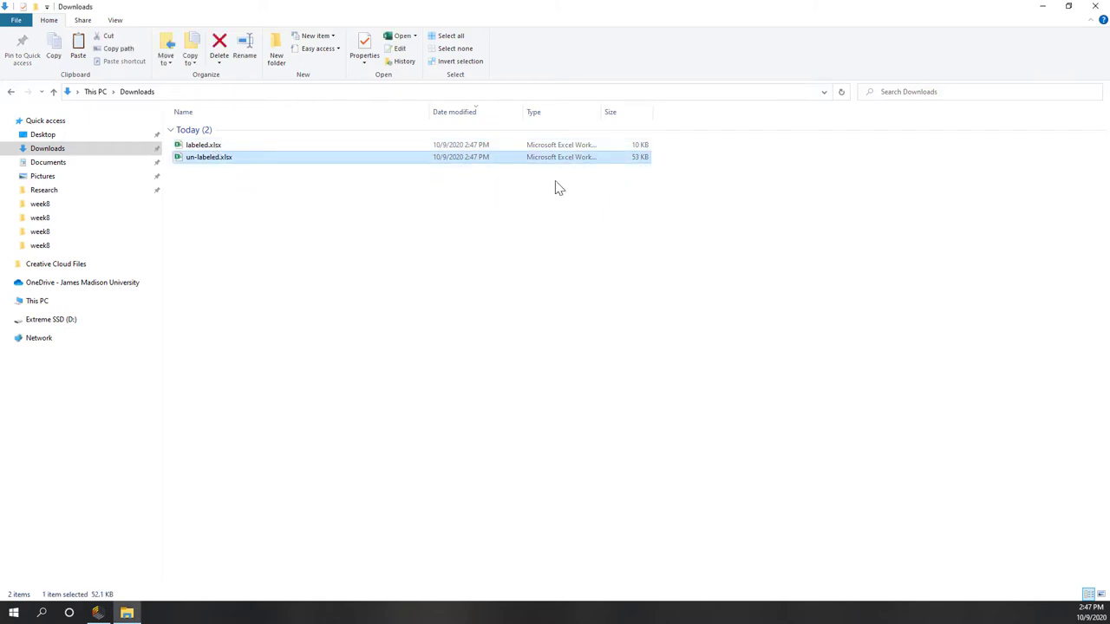
pyautogui.click(218, 147)
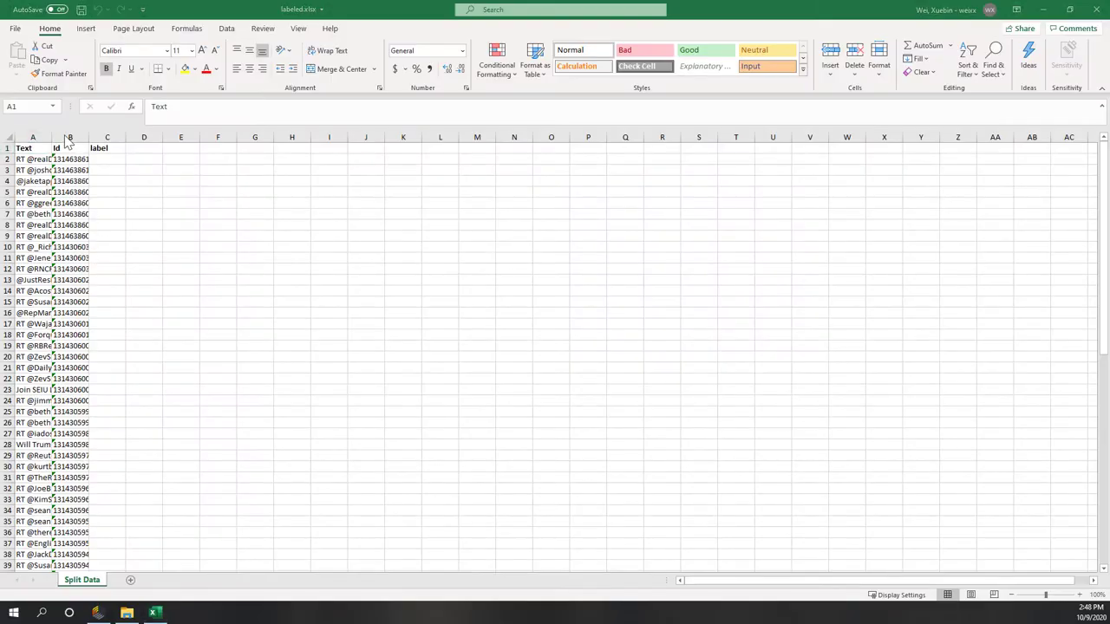
# Widen the Text column to make the tweets readable and look through the rows of the sheet.
pyautogui.moveTo(52, 137); pyautogui.dragTo(342, 158)
pyautogui.scroll(-12, 260, 361)
pyautogui.scroll(-9, 262, 362)
pyautogui.scroll(2, 77, 339)
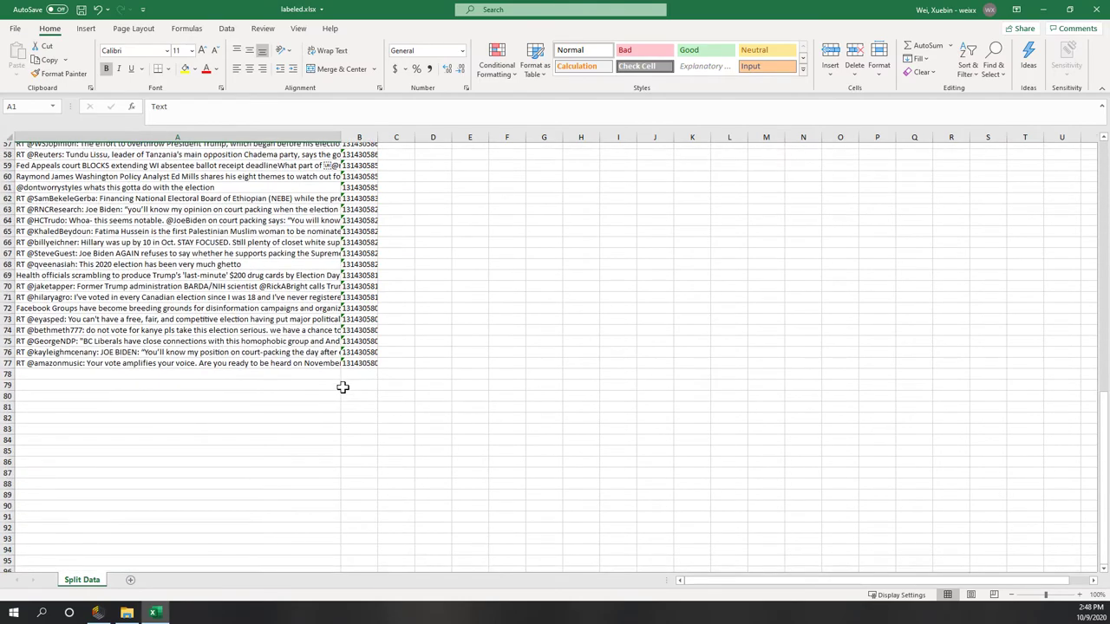
pyautogui.scroll(19, 342, 387)
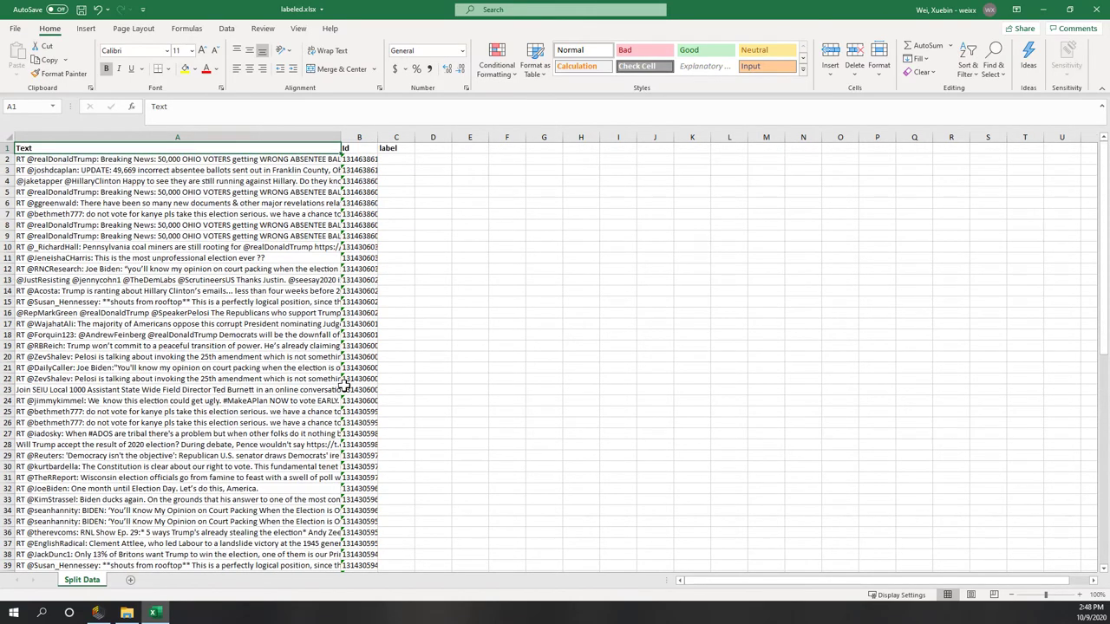
# Widen the Id column to show the full tweet IDs, and widen the Text column further.
pyautogui.moveTo(379, 138); pyautogui.dragTo(513, 144)
pyautogui.scroll(-6, 407, 240)
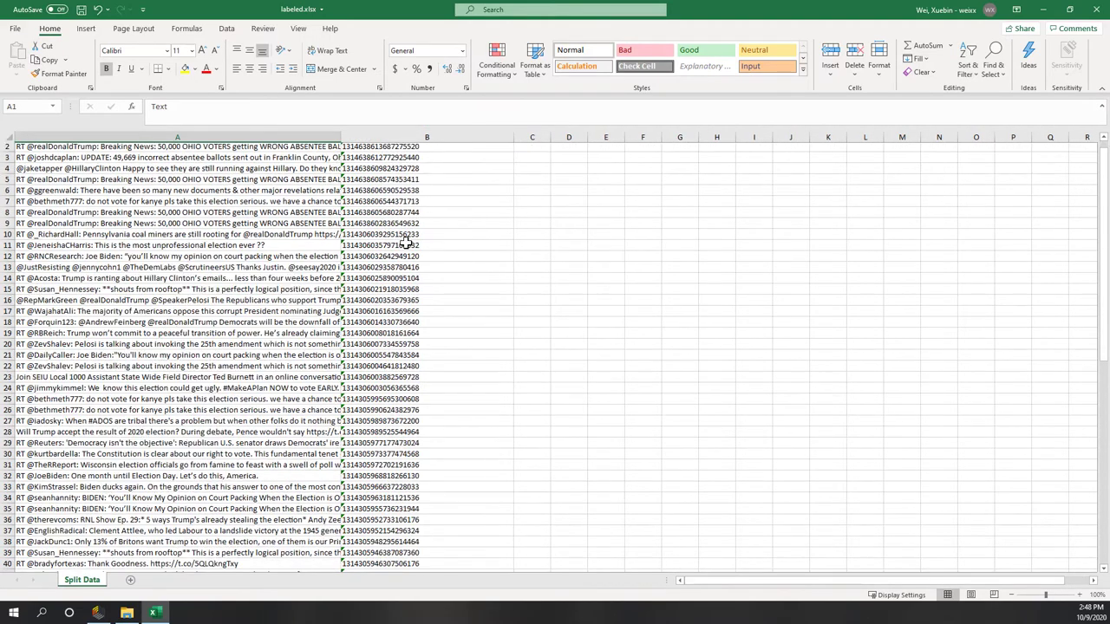
pyautogui.scroll(6, 407, 243)
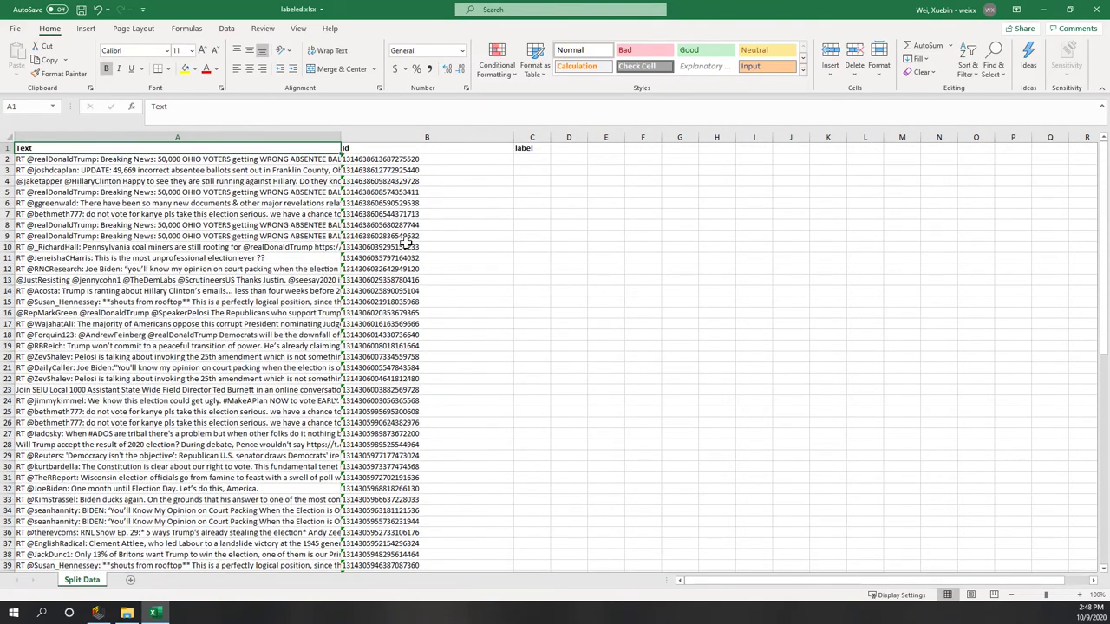
pyautogui.click(531, 159)
pyautogui.click(528, 173)
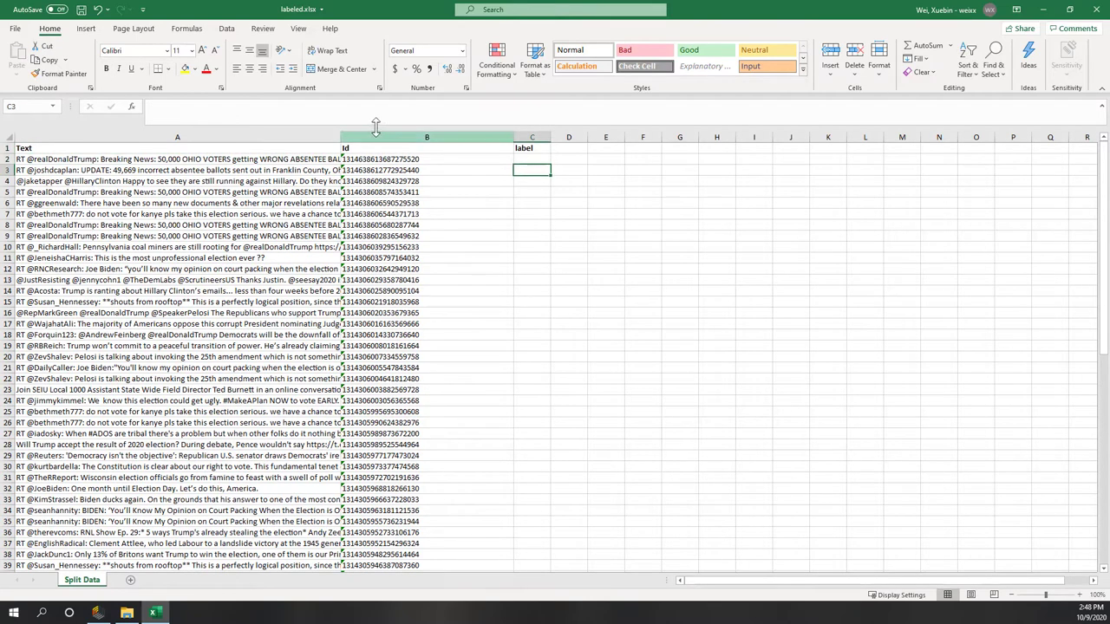
pyautogui.moveTo(345, 137); pyautogui.dragTo(440, 137)
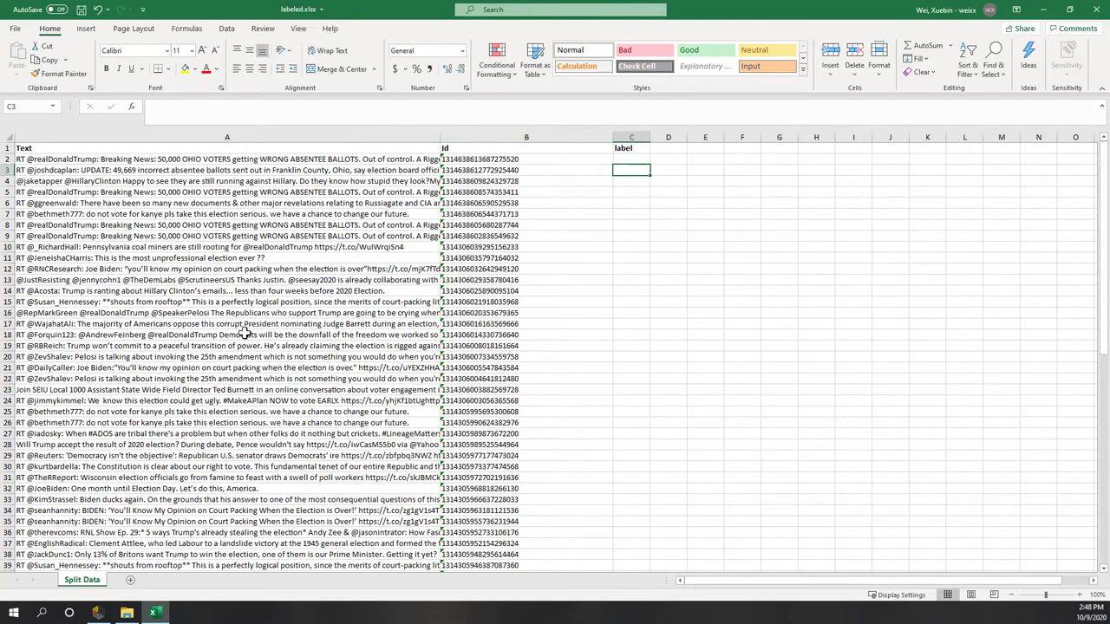
# Widen the Text column to show more of each tweet and select the first empty cell under the label header.
pyautogui.scroll(-19, 246, 334)
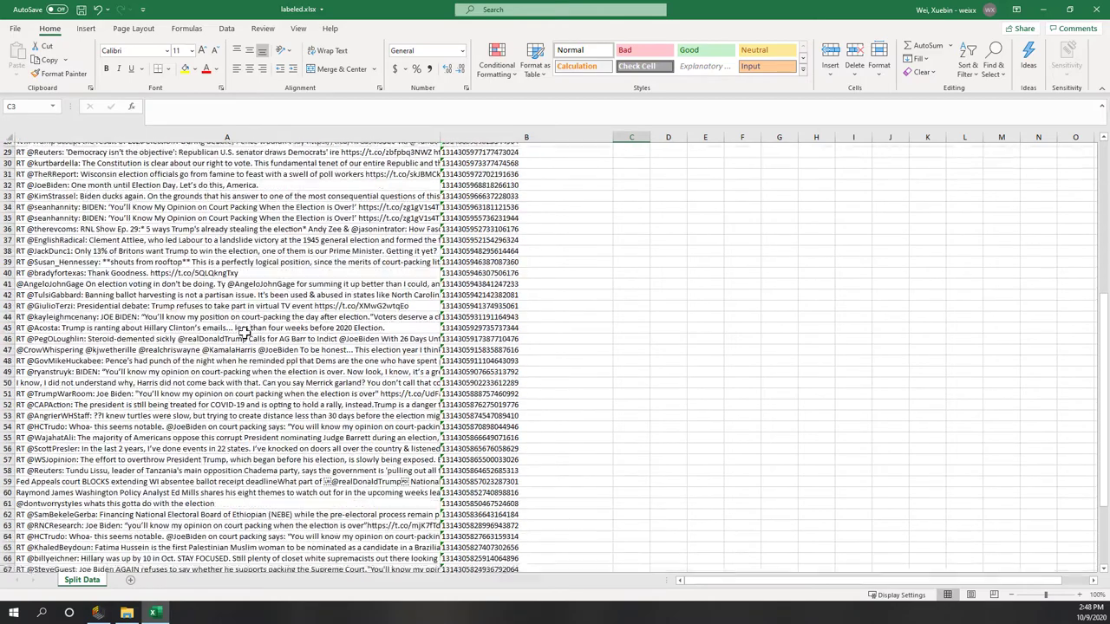
pyautogui.scroll(19, 246, 334)
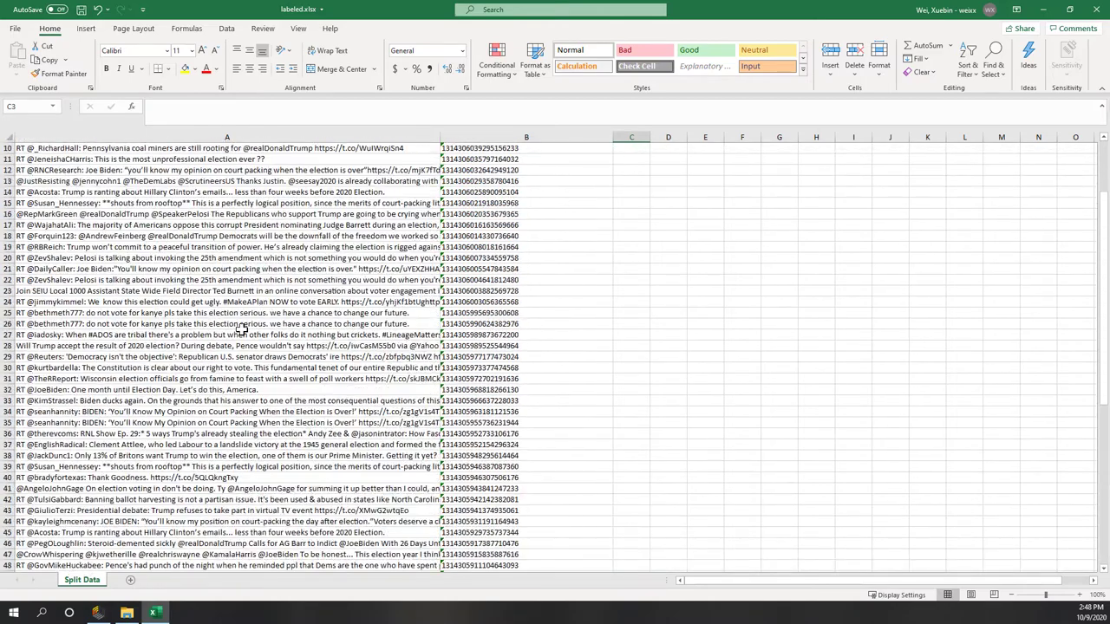
pyautogui.moveTo(441, 137); pyautogui.dragTo(518, 137)
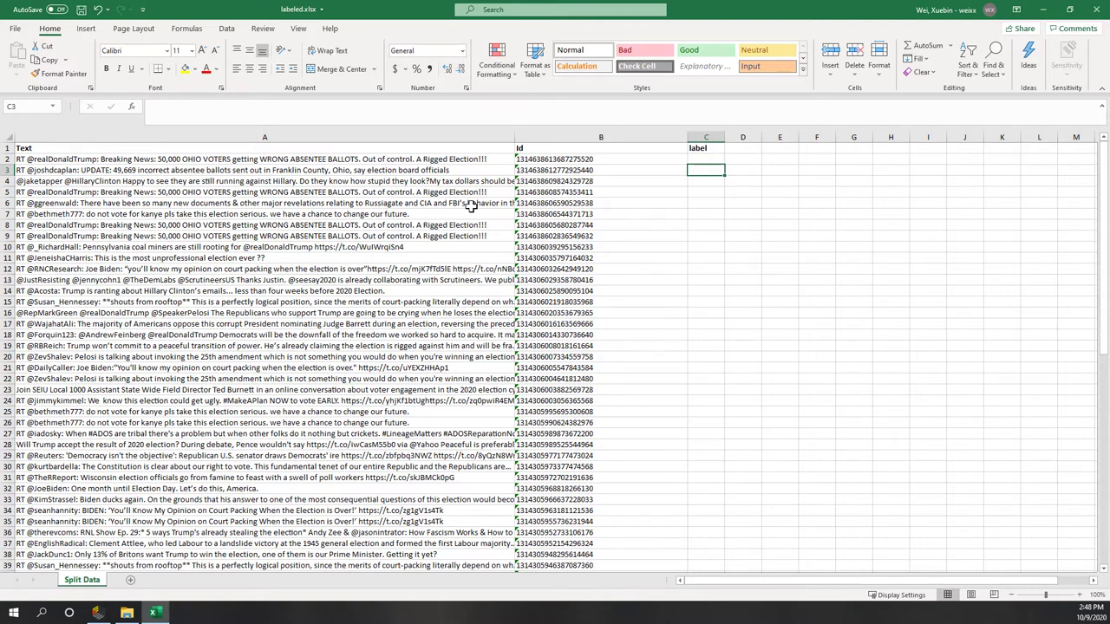
pyautogui.click(706, 158)
pyautogui.scroll(-15, 688, 366)
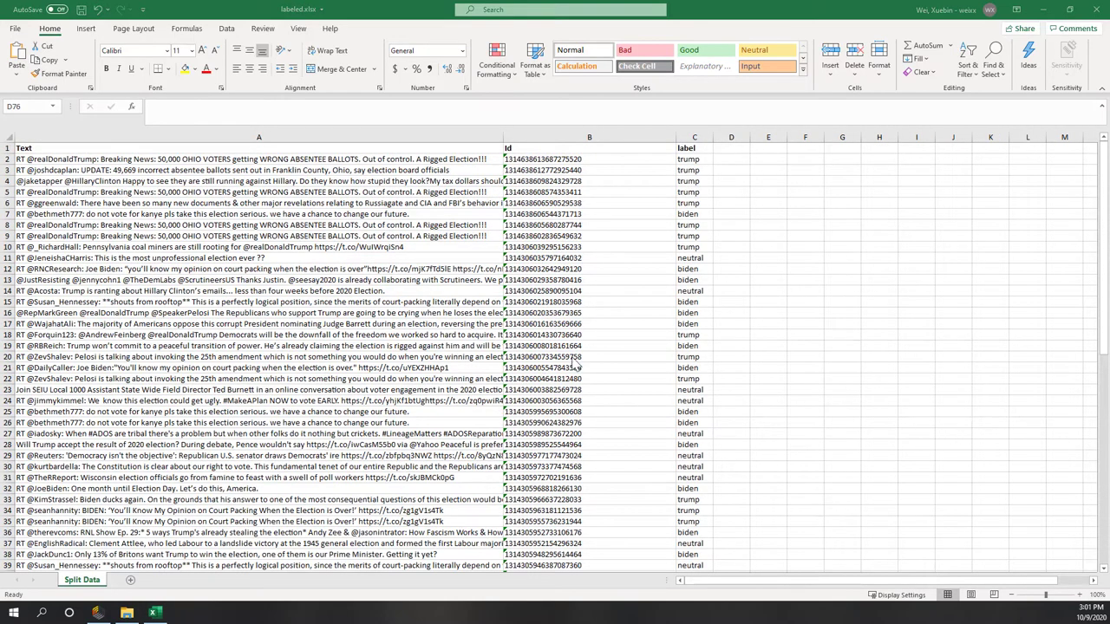
# Review the label column against the tweets, from the first row to the last.
pyautogui.scroll(-16, 768, 402)
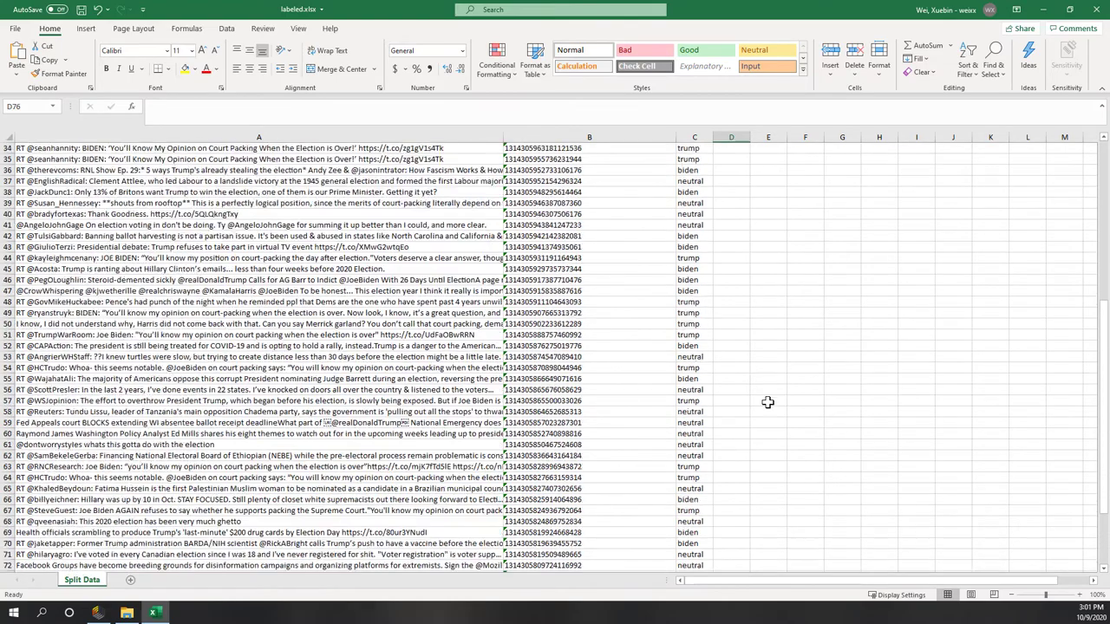
pyautogui.scroll(16, 768, 402)
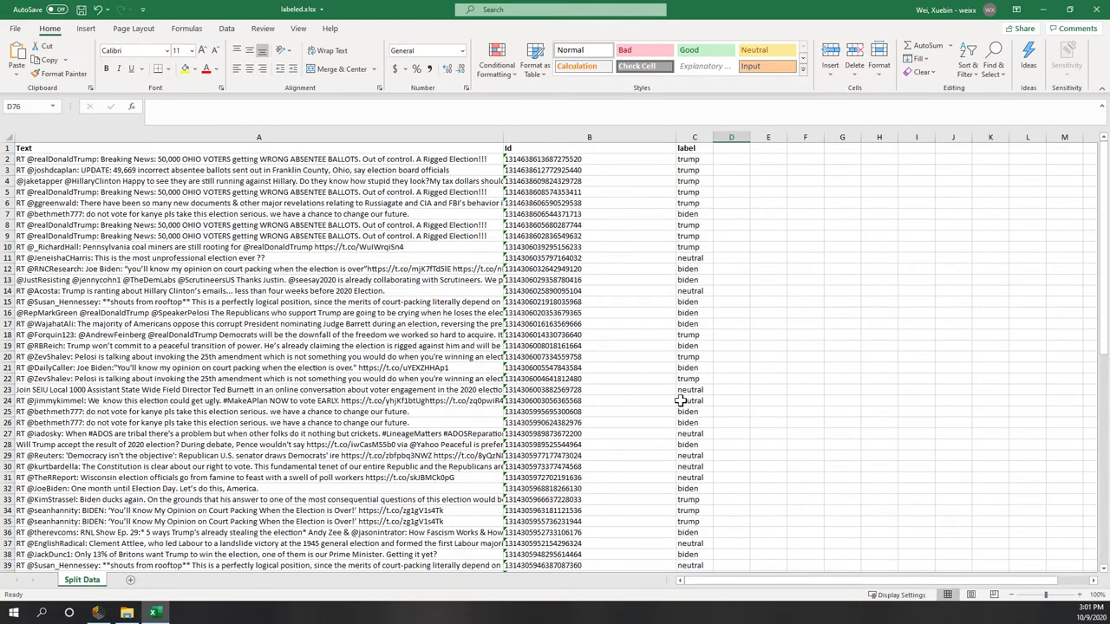
pyautogui.scroll(-3, 697, 403)
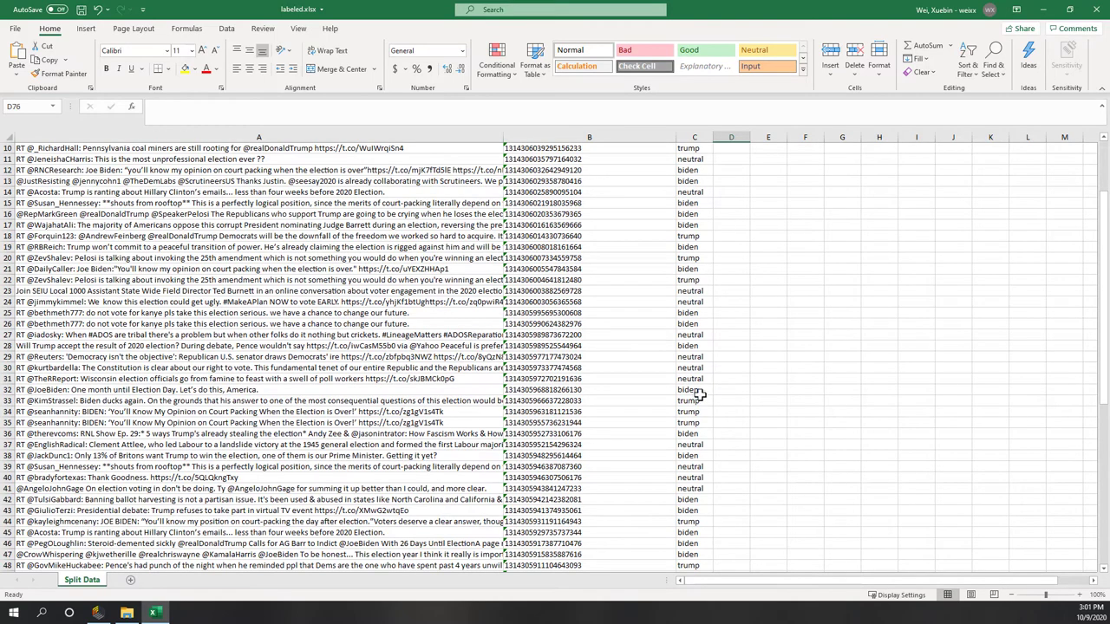
pyautogui.click(696, 446)
pyautogui.scroll(3, 757, 434)
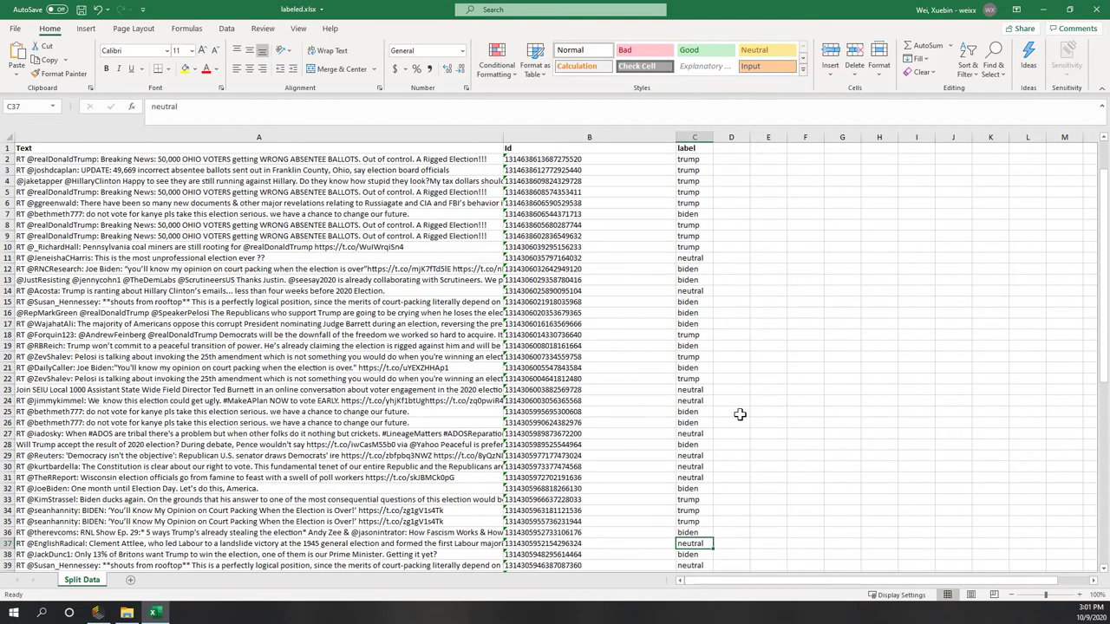
pyautogui.scroll(-13, 739, 415)
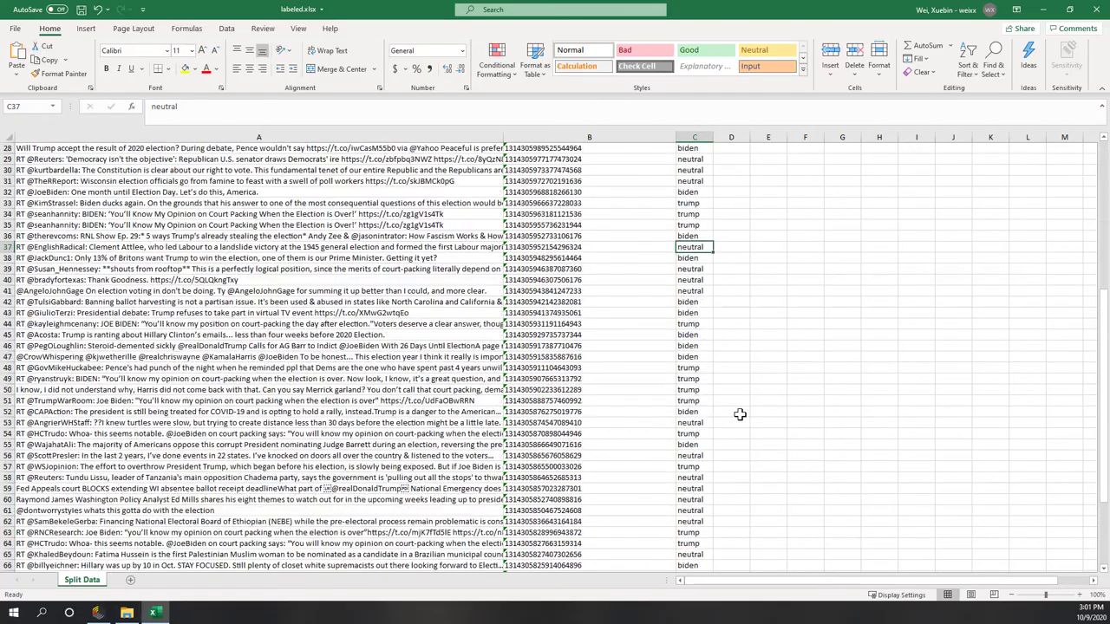
pyautogui.scroll(12, 740, 415)
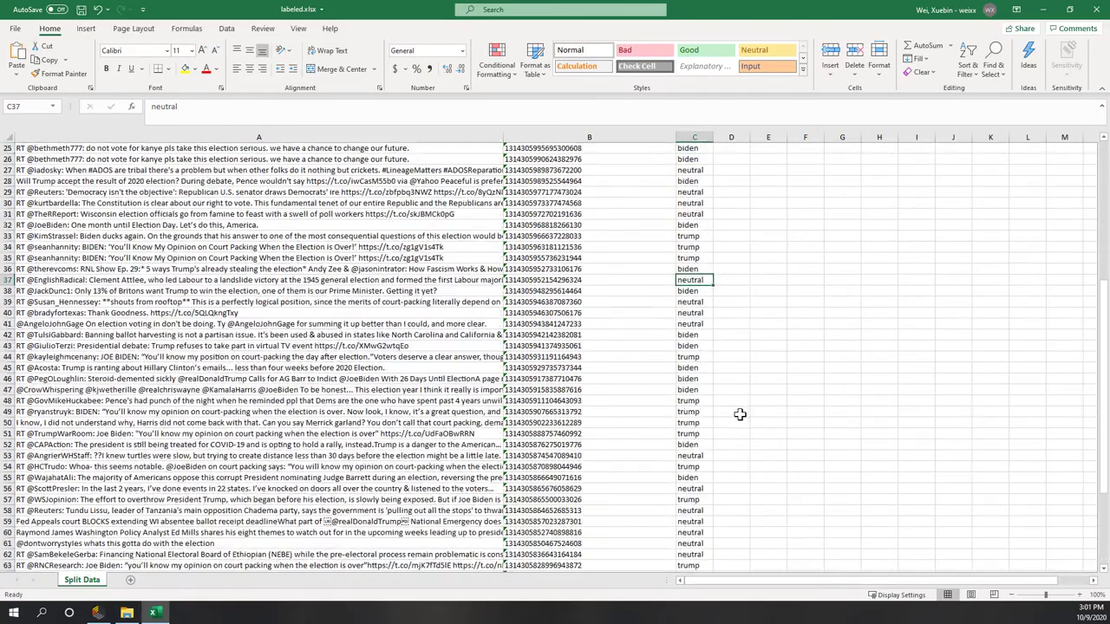
pyautogui.scroll(1, 740, 415)
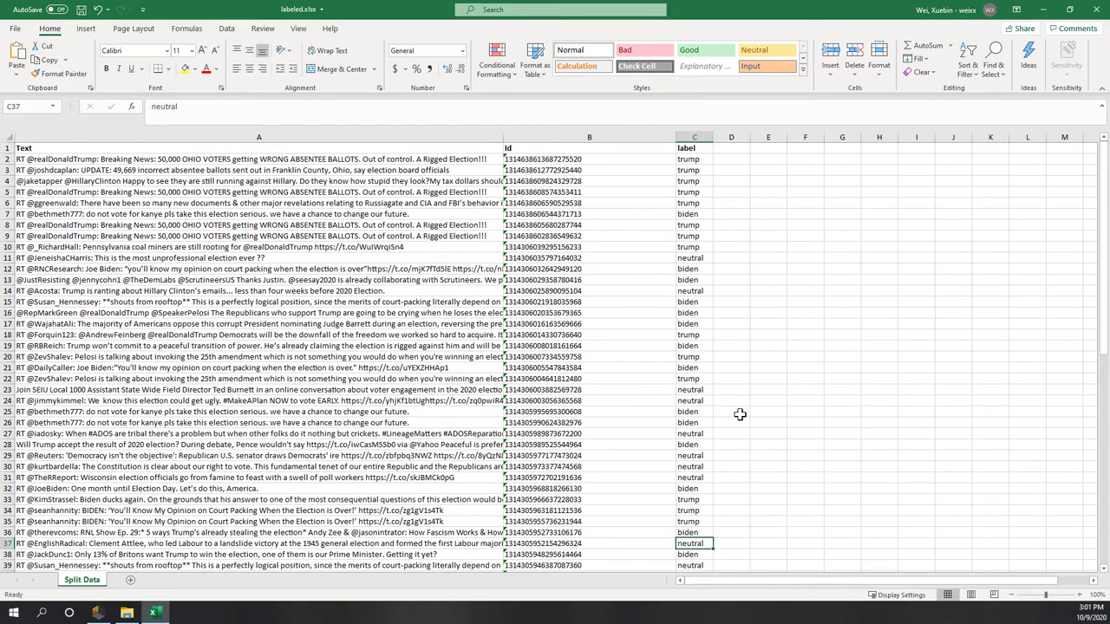
pyautogui.scroll(-9, 250, 380)
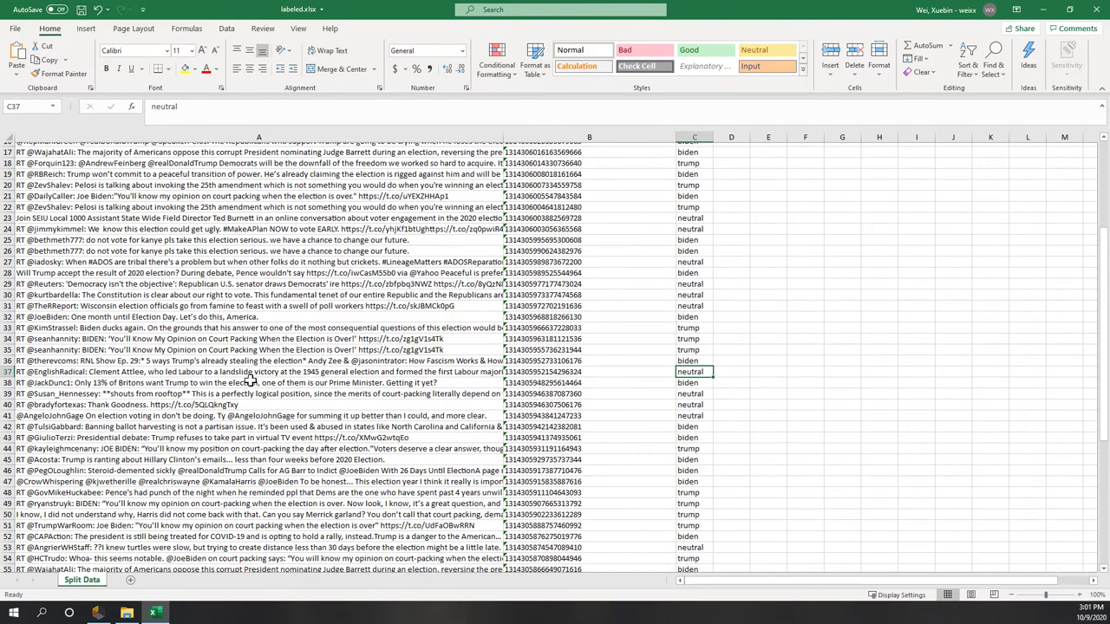
pyautogui.scroll(-4, 250, 380)
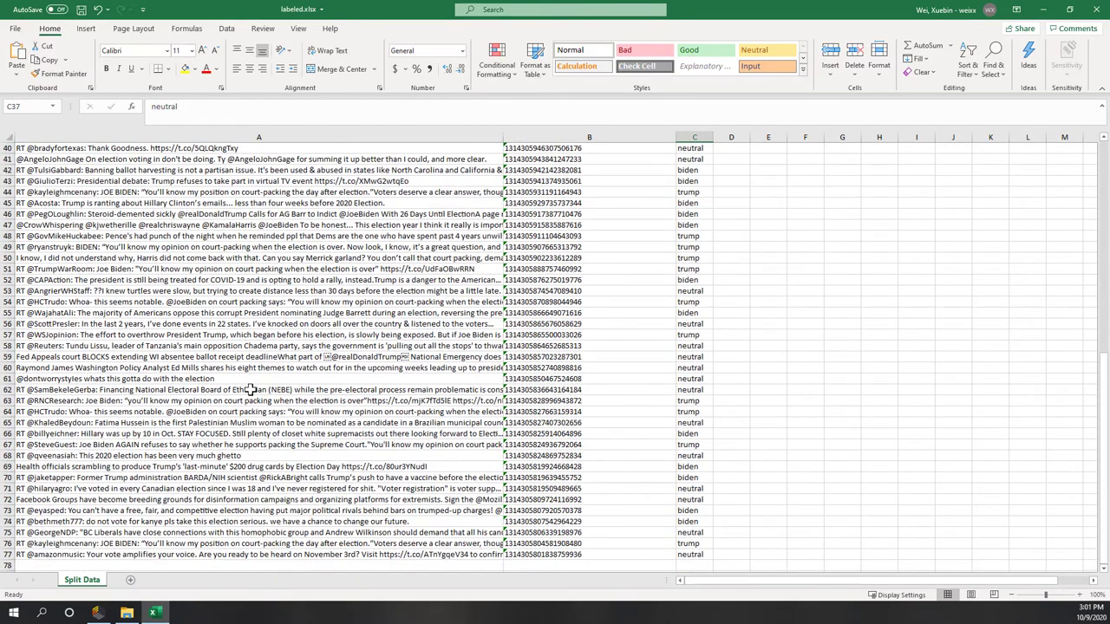
pyautogui.scroll(13, 250, 389)
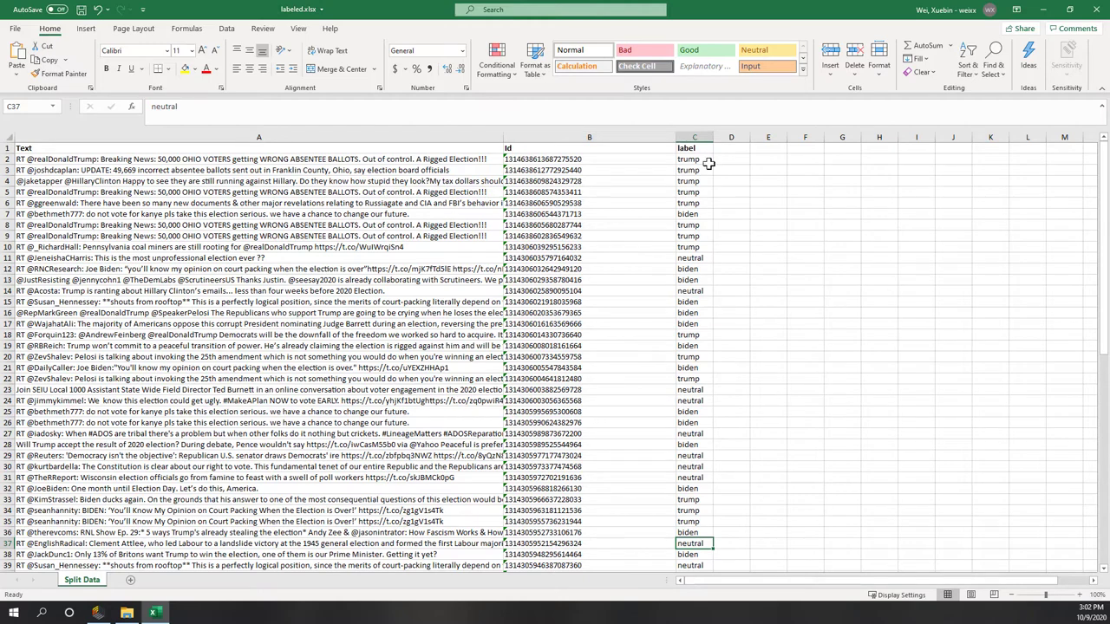
pyautogui.click(701, 137)
pyautogui.scroll(-5, 707, 264)
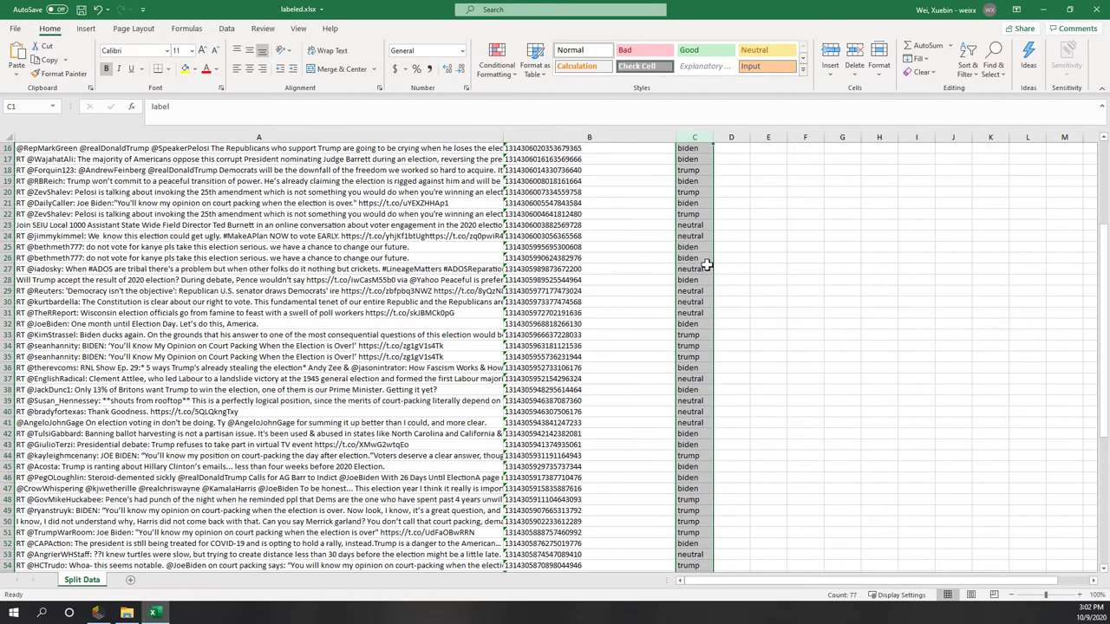
pyautogui.click(707, 267)
pyautogui.scroll(5, 707, 269)
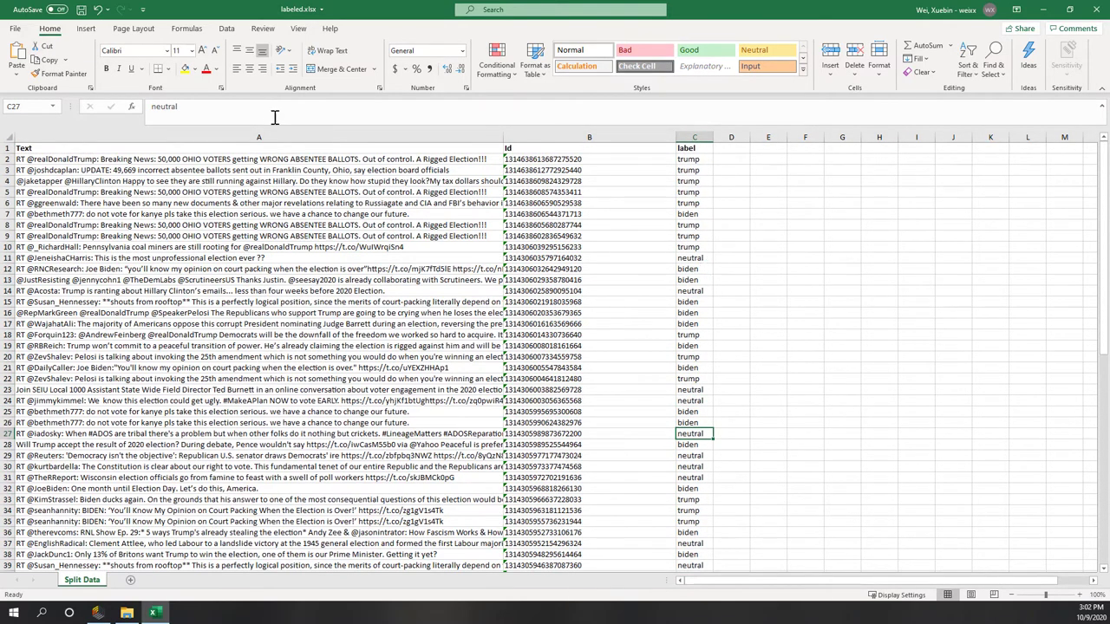
# Save and close labeled.xlsx, and open un-labeled.xlsx from the Downloads folder.
pyautogui.click(80, 10)
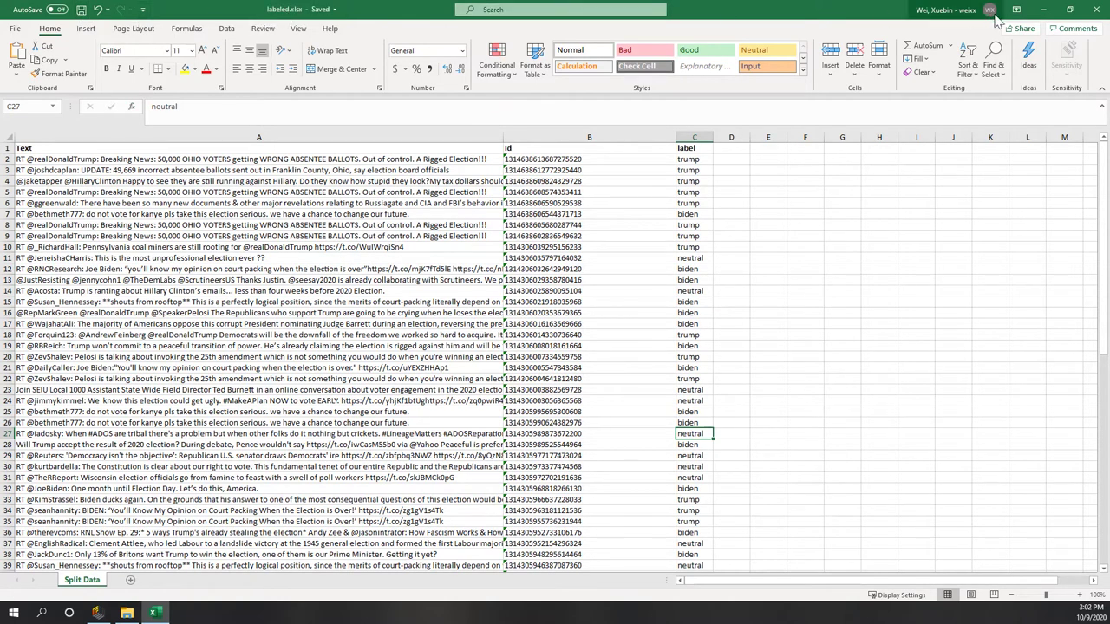
pyautogui.click(1097, 12)
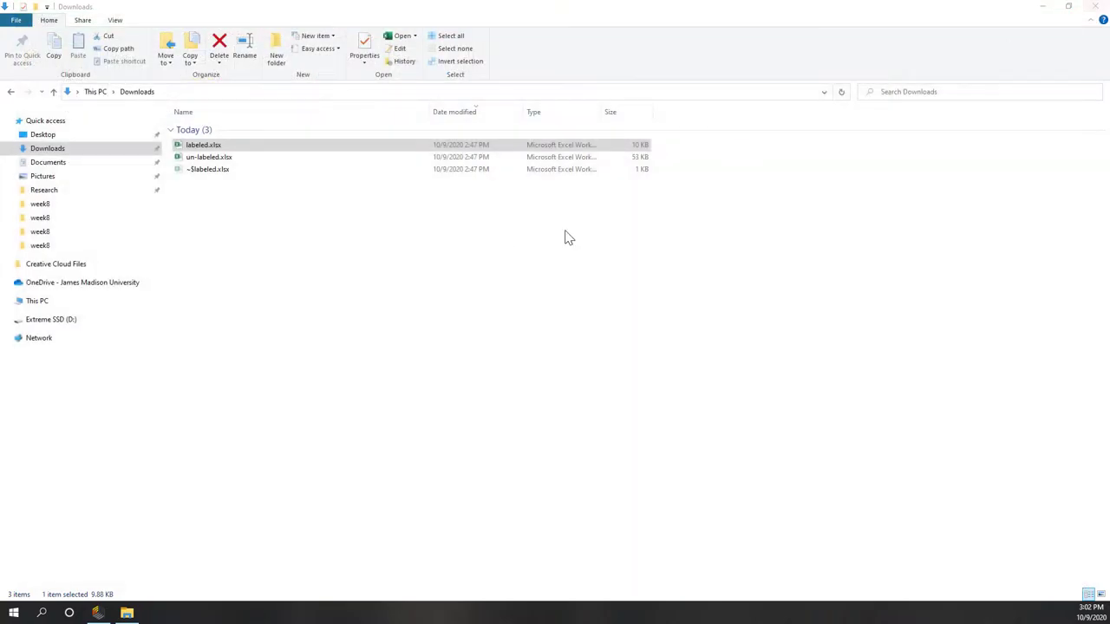
pyautogui.click(201, 166)
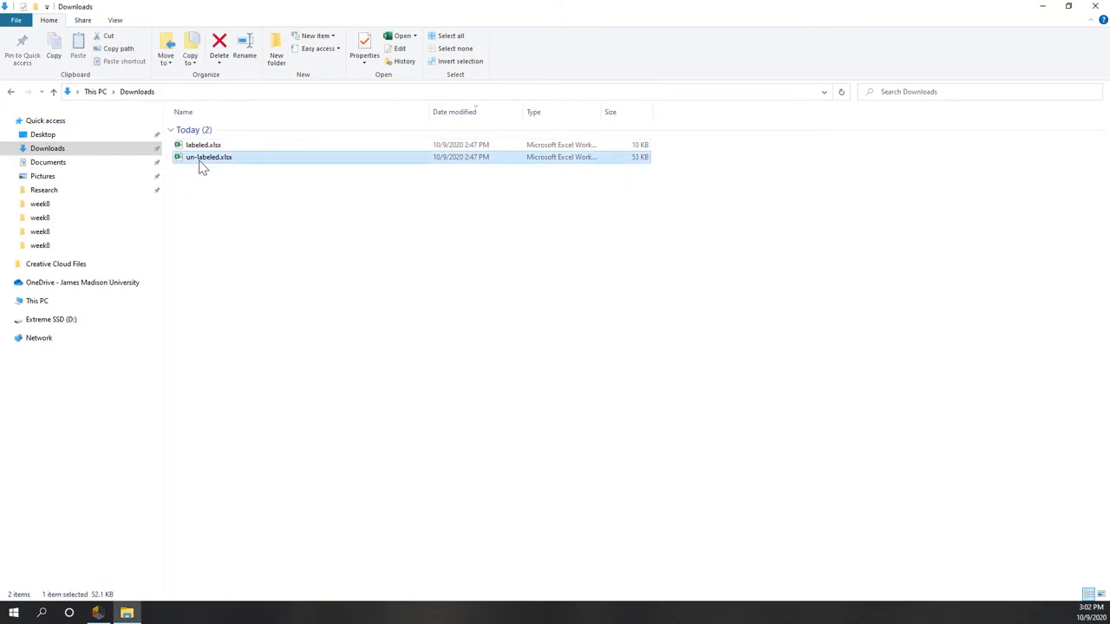
pyautogui.doubleClick(200, 161)
# Look through the un-labeled tweets down to the last row and return to the header row.
pyautogui.scroll(-13, 491, 364)
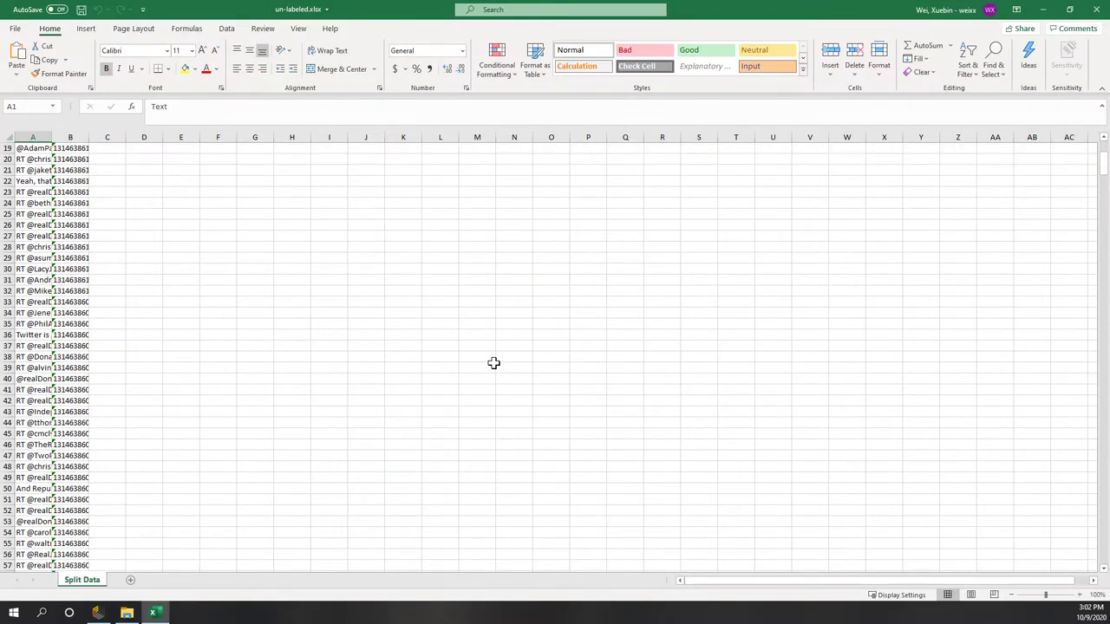
pyautogui.scroll(-18, 493, 363)
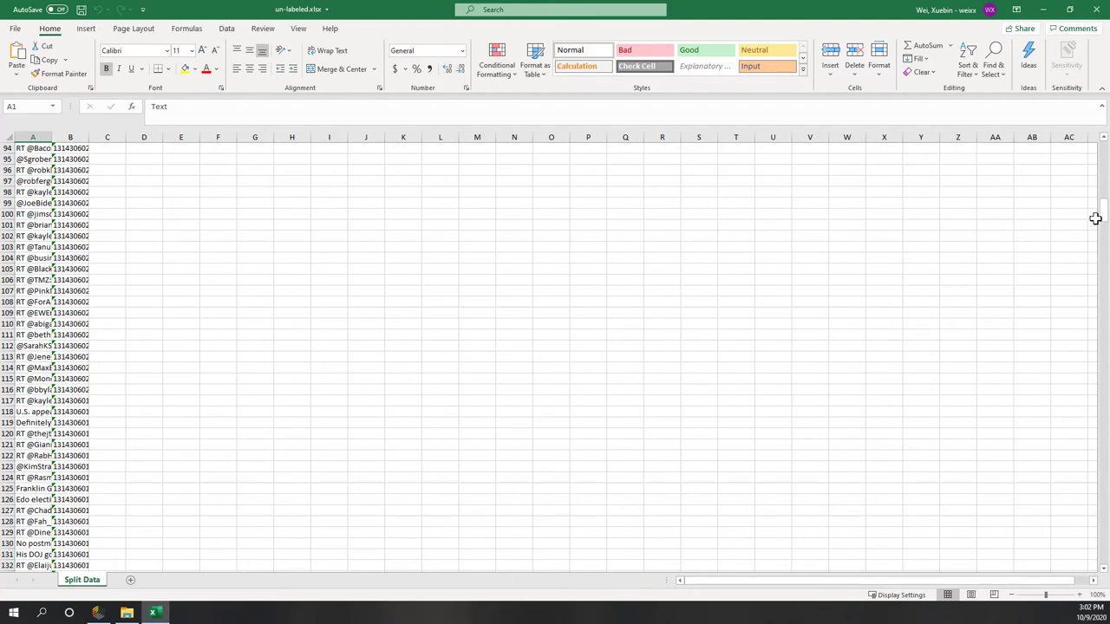
pyautogui.moveTo(1104, 217); pyautogui.dragTo(1083, 395)
pyautogui.scroll(-20, 848, 451)
pyautogui.moveTo(1103, 450); pyautogui.dragTo(1100, 597)
pyautogui.scroll(-6, 359, 525)
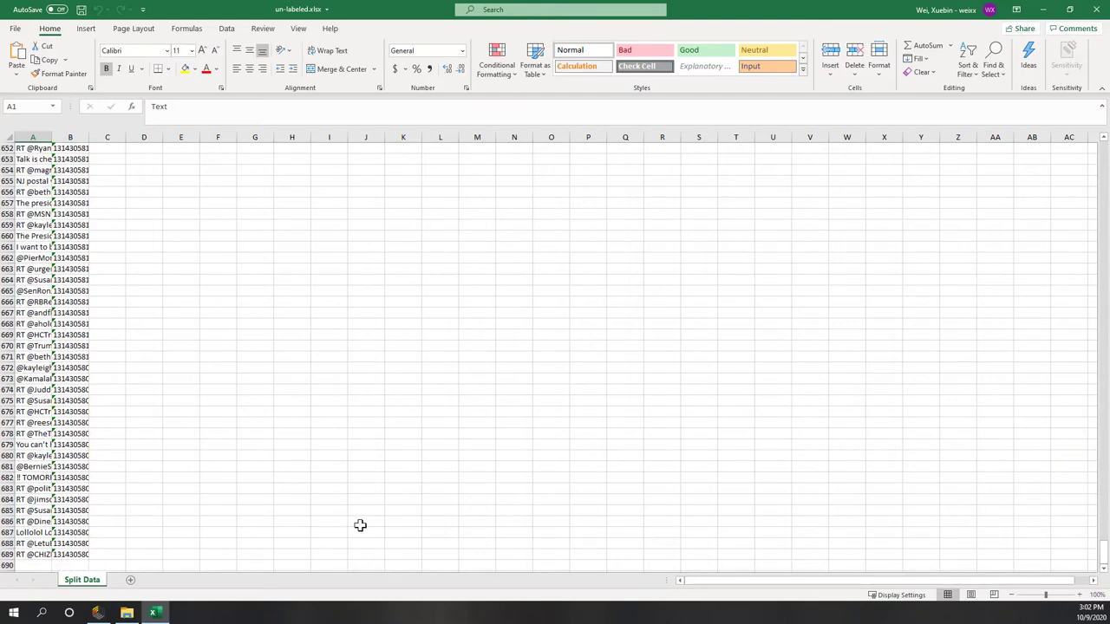
pyautogui.scroll(17, 266, 328)
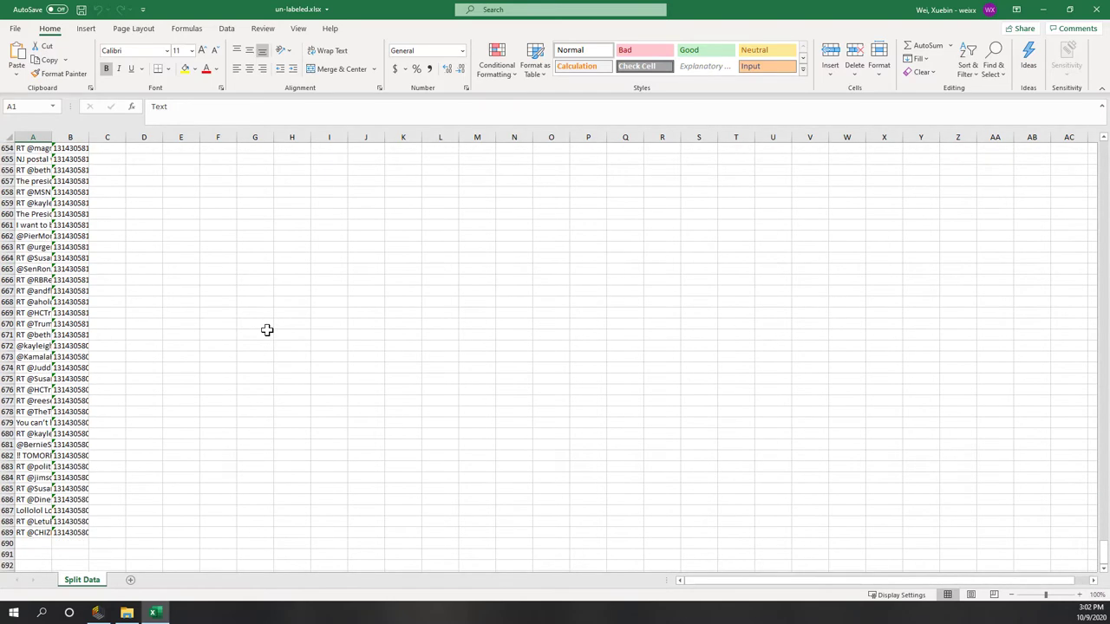
pyautogui.scroll(5, 267, 328)
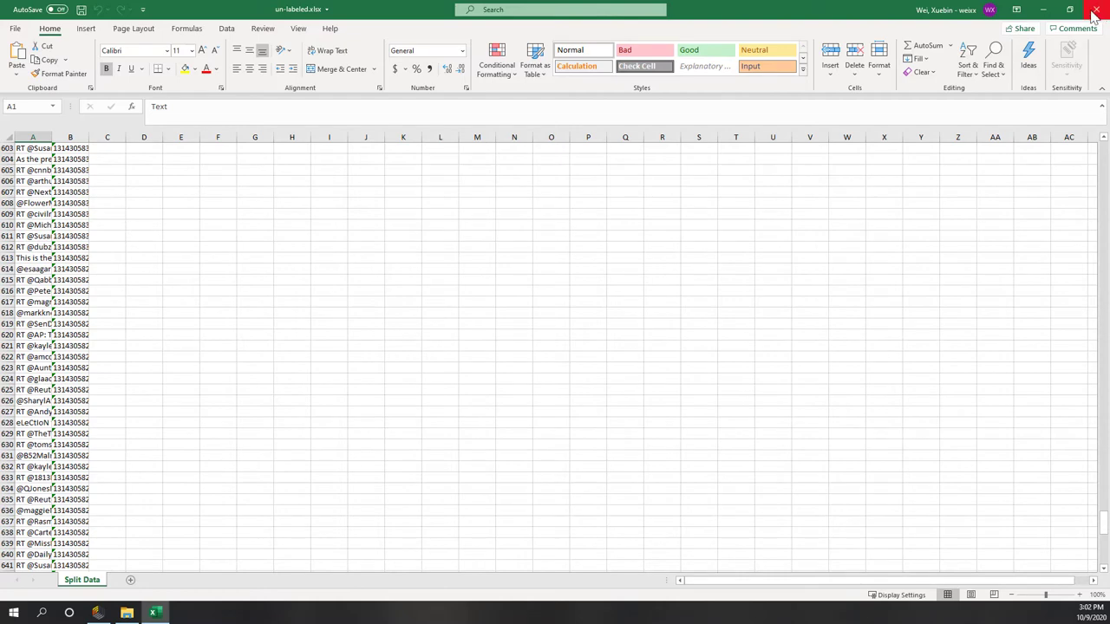
pyautogui.moveTo(1106, 529); pyautogui.dragTo(1017, 156)
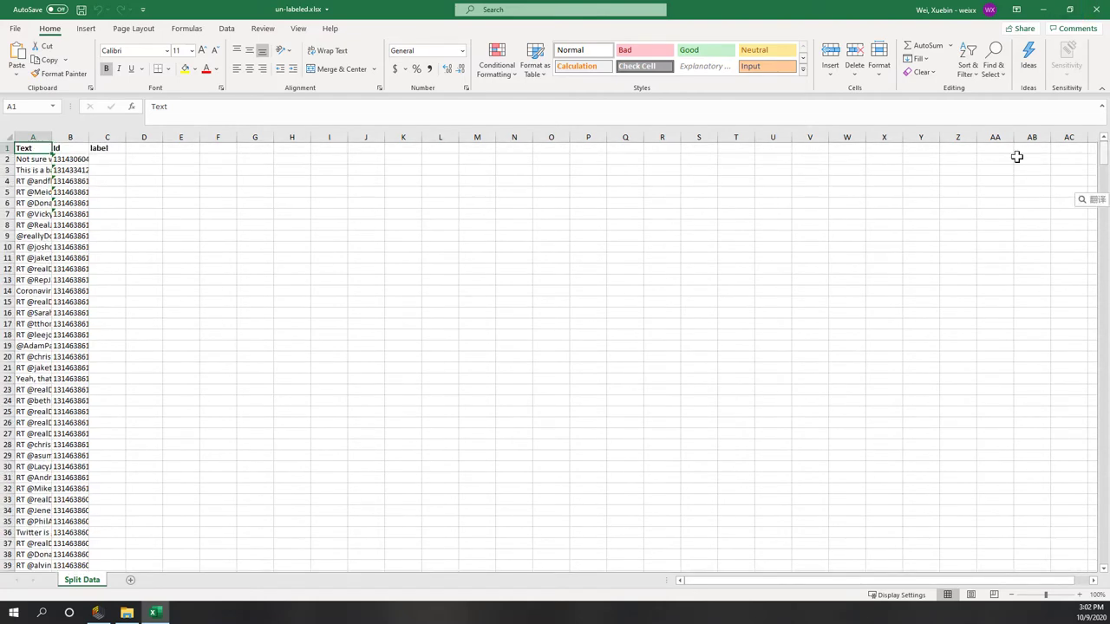
# Widen the Text column to make the tweets readable while keeping Id and label in view, and save and close un-labeled.xlsx.
pyautogui.doubleClick(51, 136)
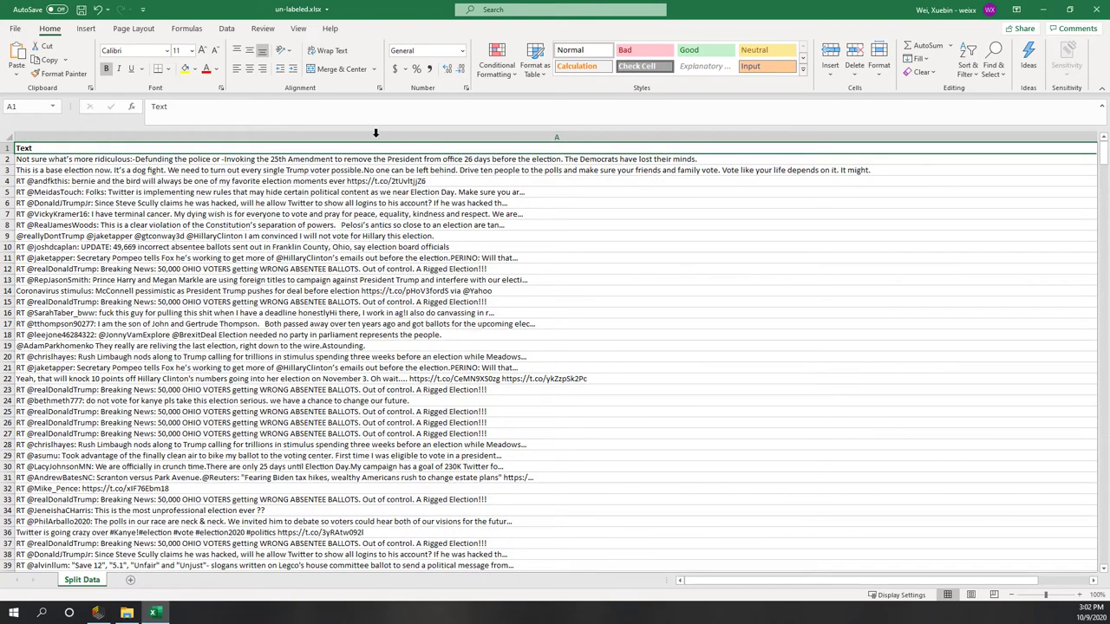
pyautogui.moveTo(1097, 136); pyautogui.dragTo(391, 157)
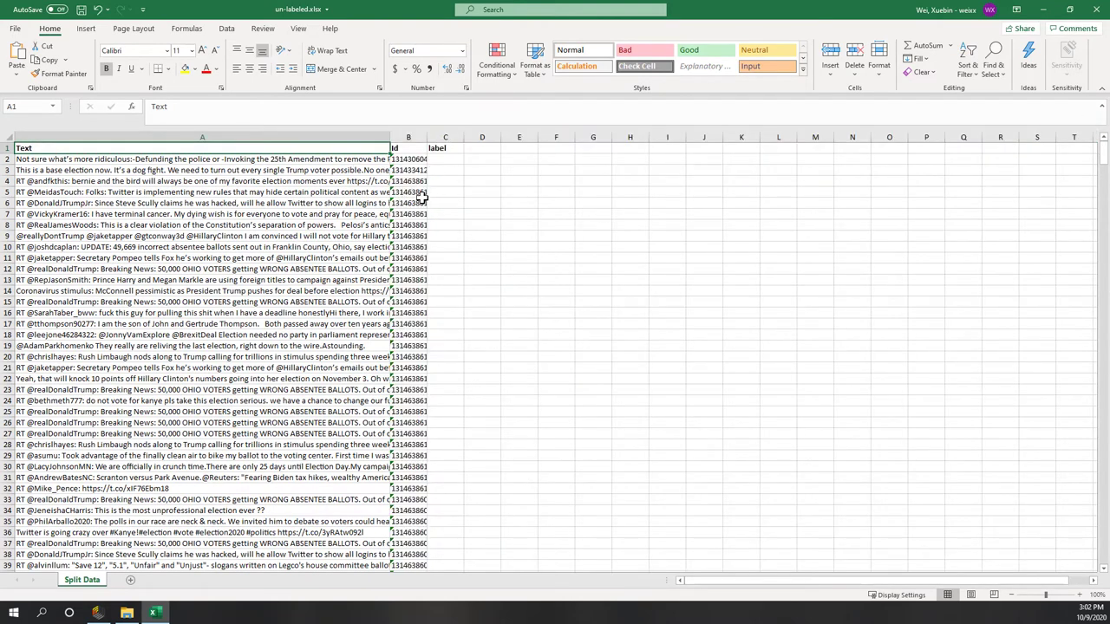
pyautogui.click(82, 10)
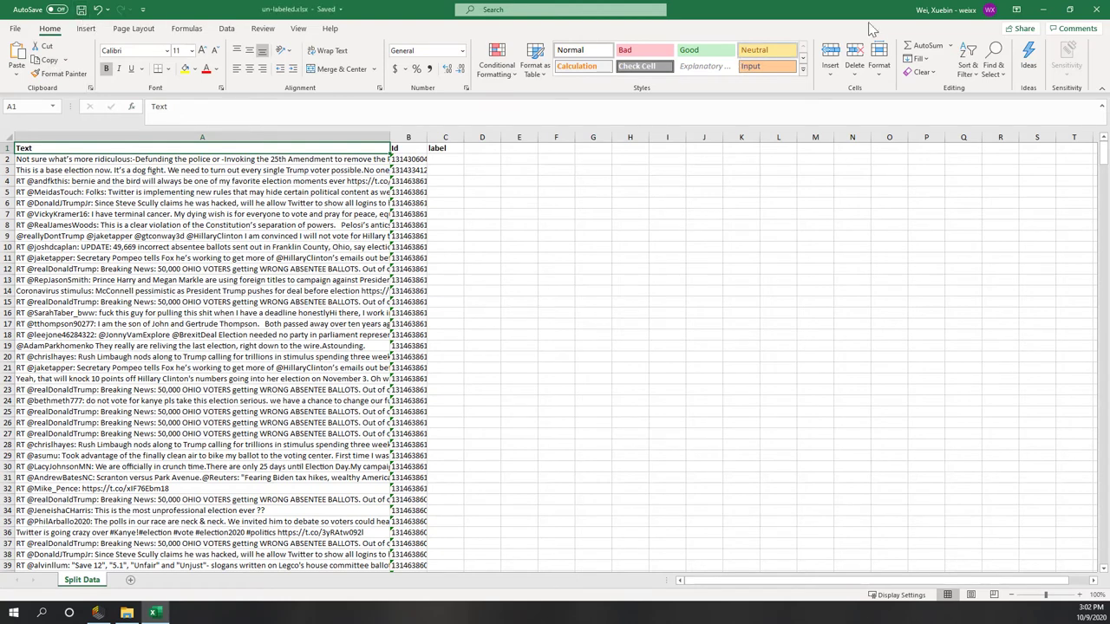
pyautogui.click(1095, 10)
pyautogui.click(365, 433)
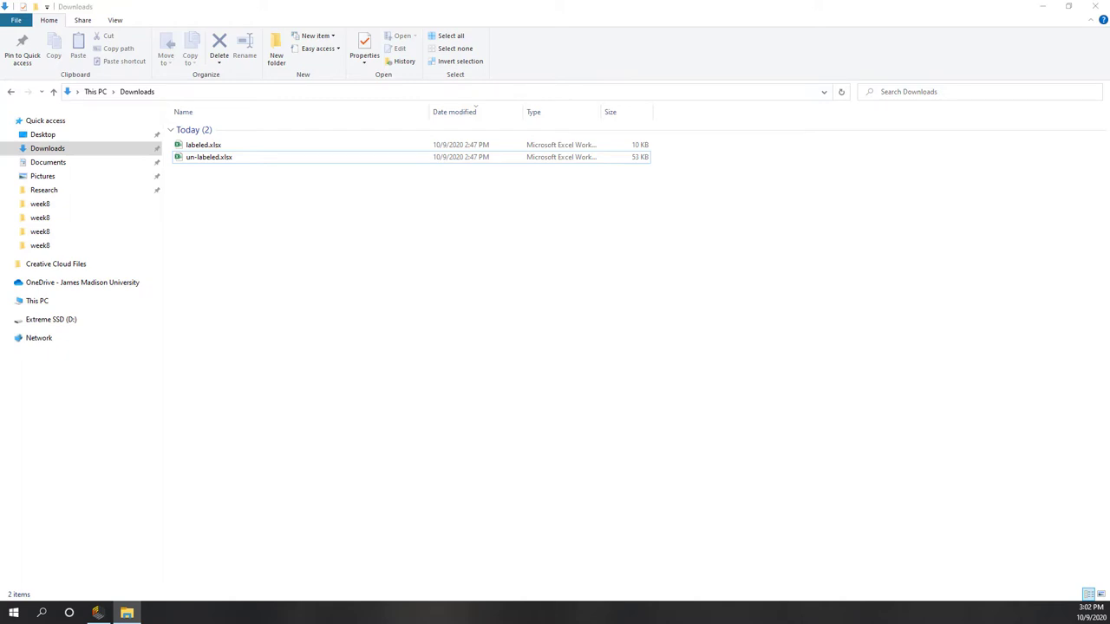
# Switch to RapidMiner Studio and start a new blank process.
pyautogui.hotkey('alt', 'Tab')
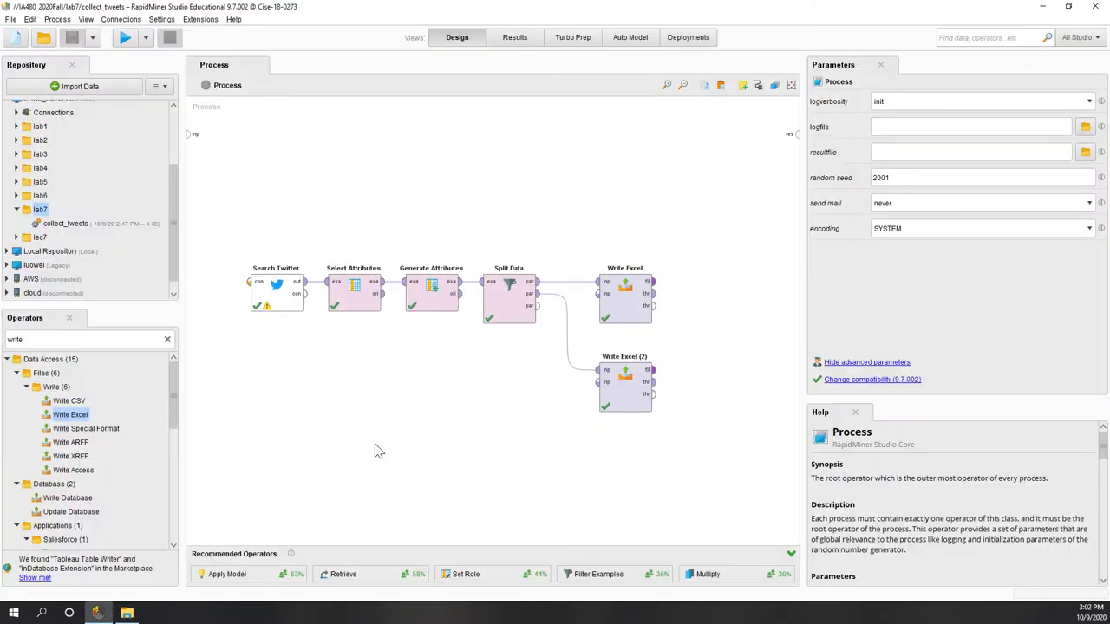
pyautogui.click(13, 39)
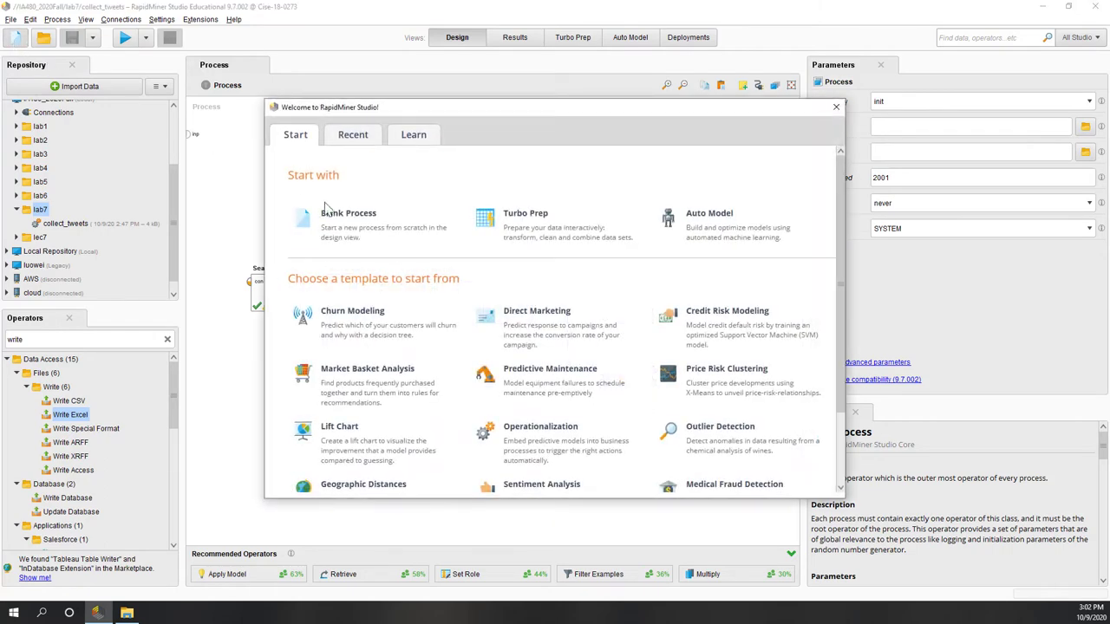
pyautogui.click(337, 216)
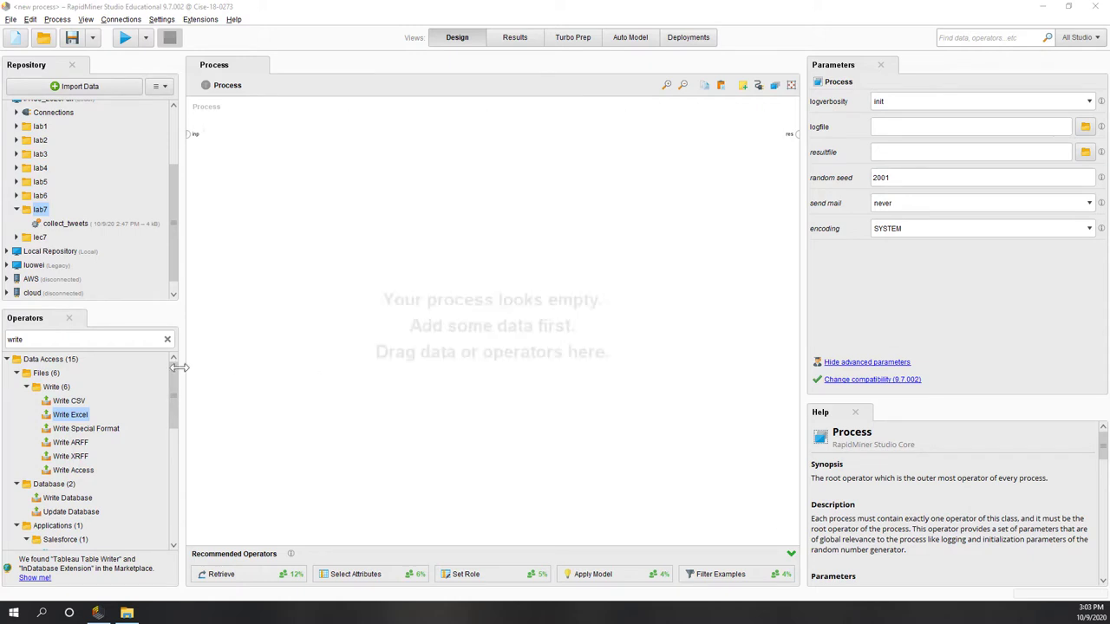
# Search the operators for "read" and add a Read Excel operator to the process.
pyautogui.click(66, 340)
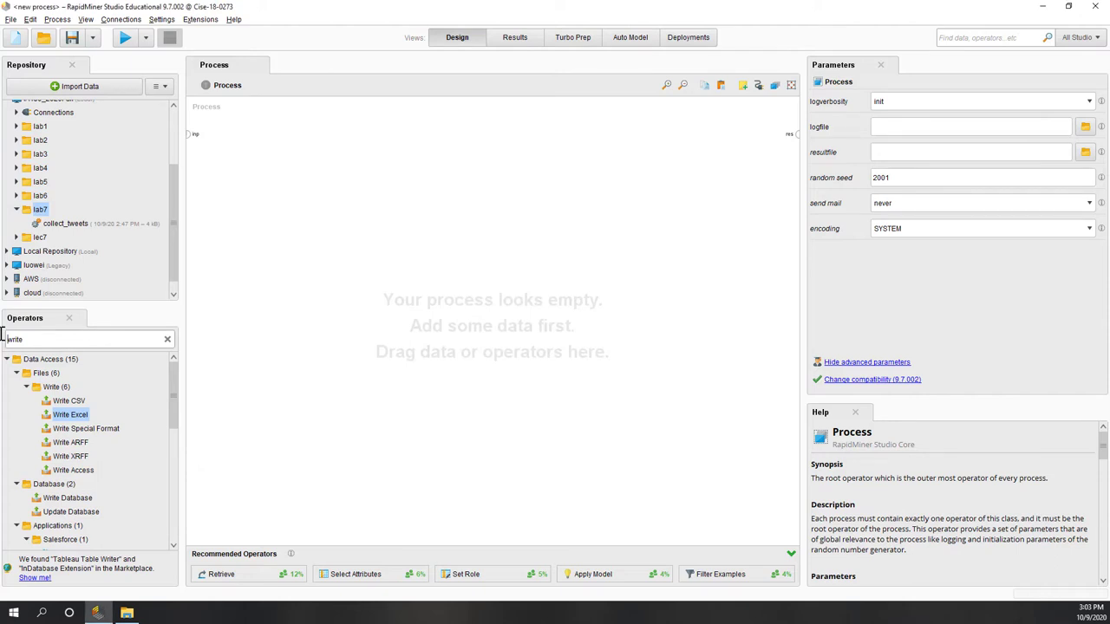
pyautogui.write('read')
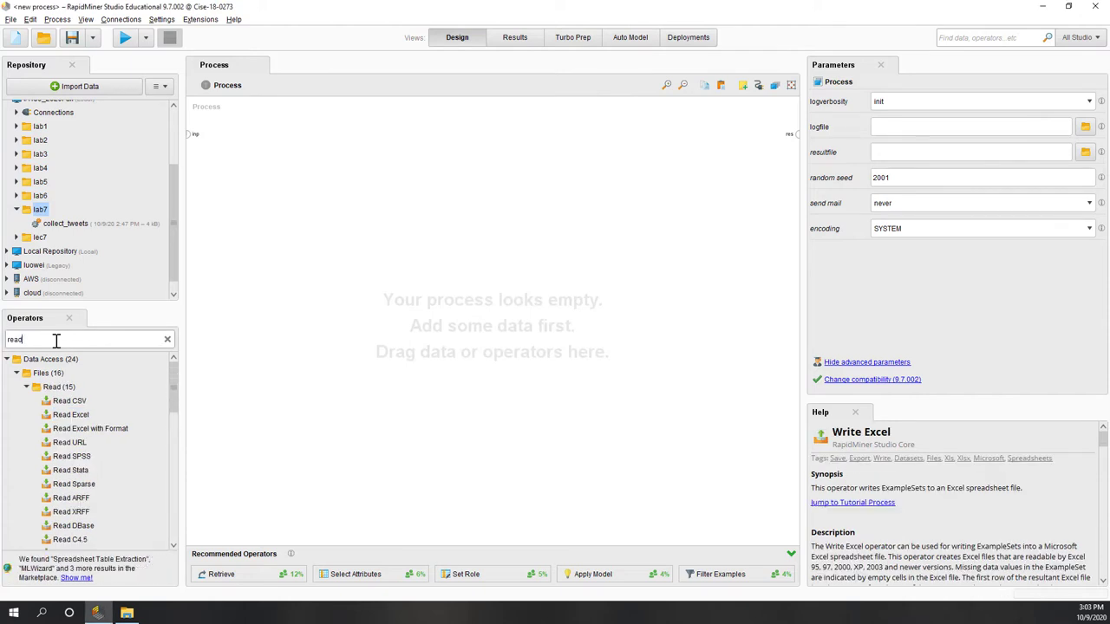
pyautogui.moveTo(65, 421); pyautogui.dragTo(280, 260)
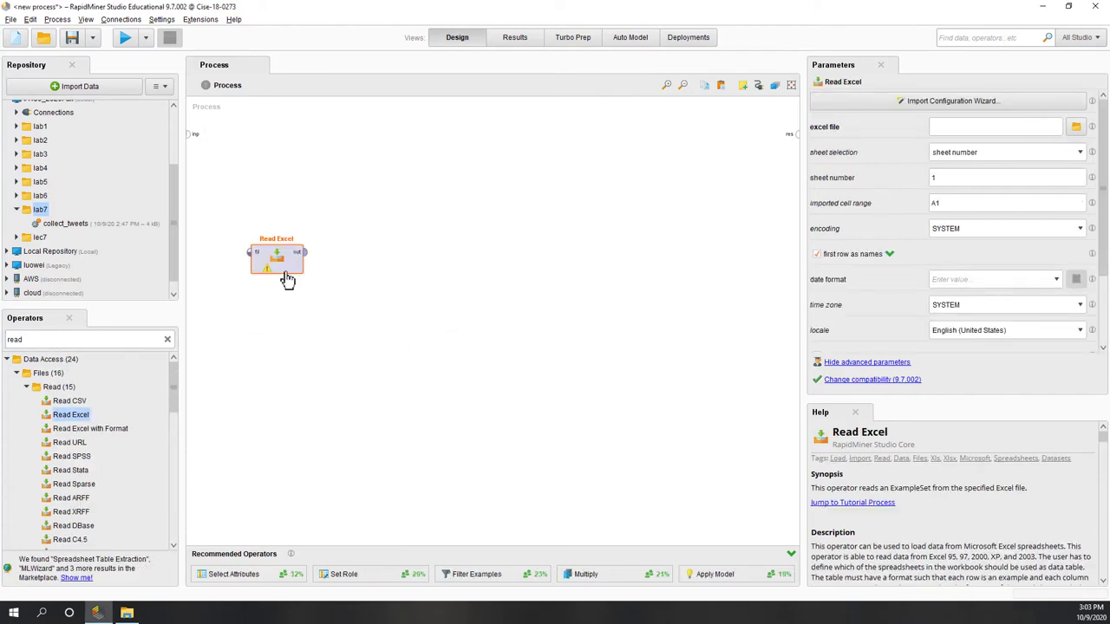
# Configure the Read Excel operator with the import wizard to load labeled.xlsx, using row 1 as the header and cell range A:C.
pyautogui.click(1007, 103)
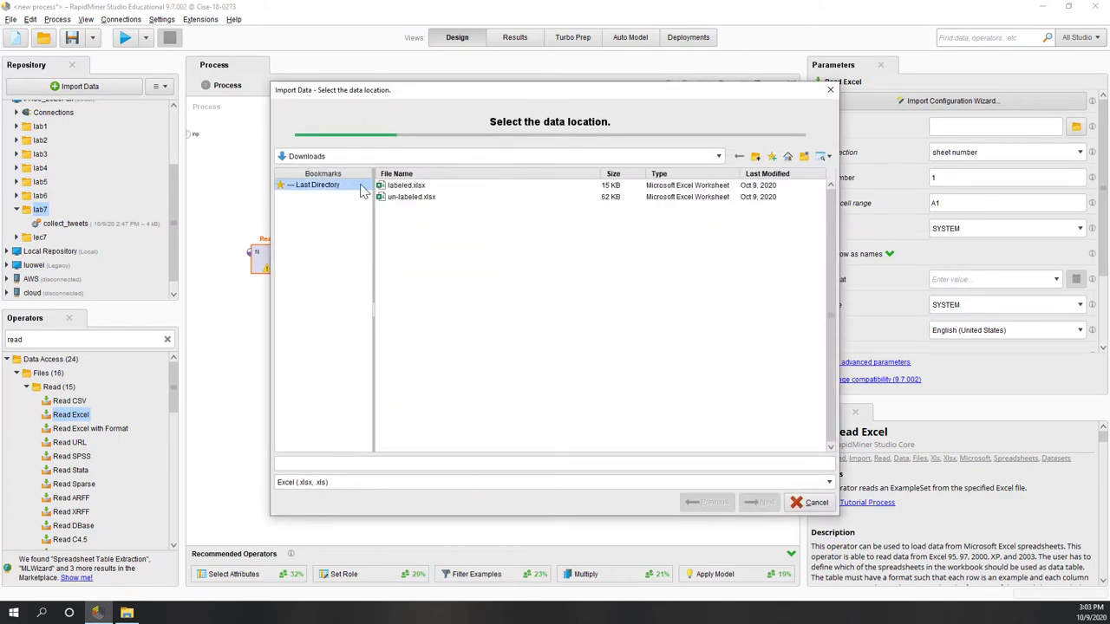
pyautogui.click(407, 188)
pyautogui.click(763, 503)
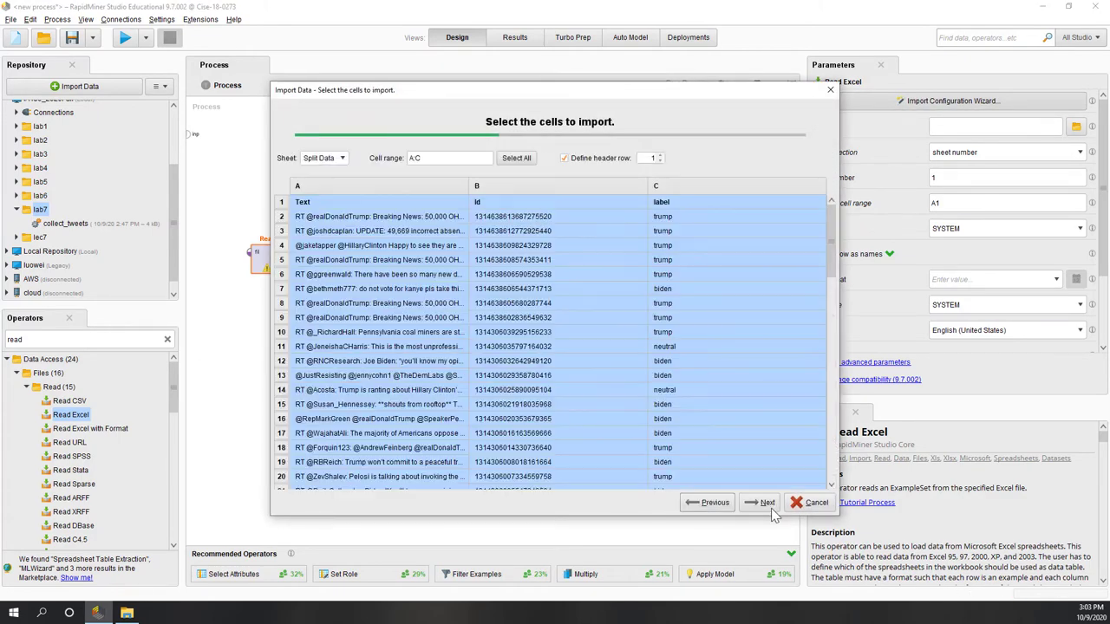
pyautogui.click(762, 503)
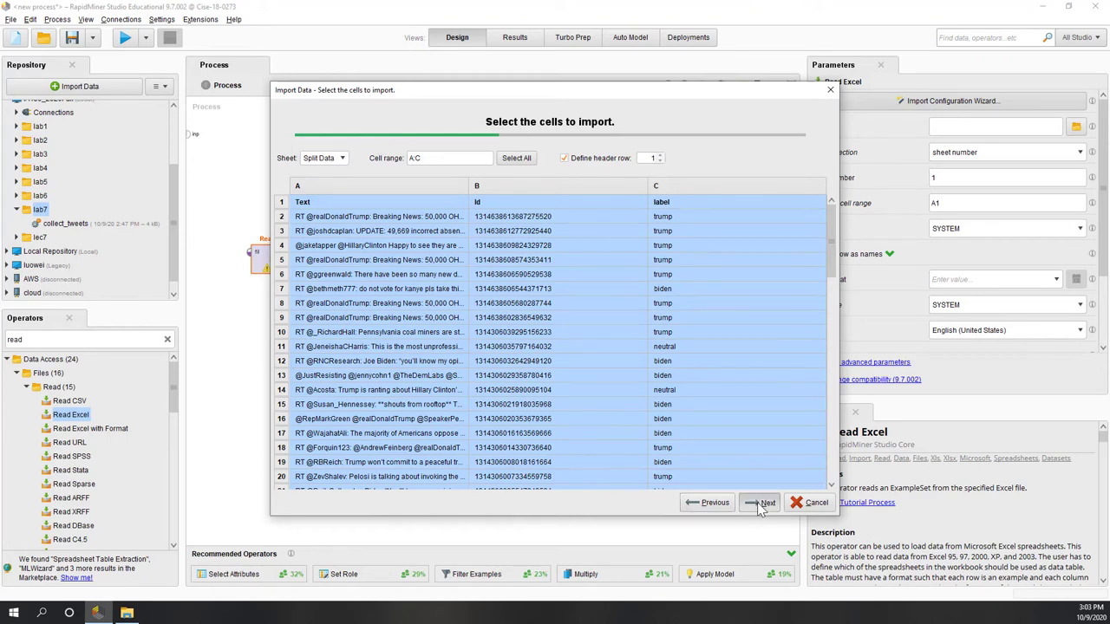
pyautogui.click(760, 505)
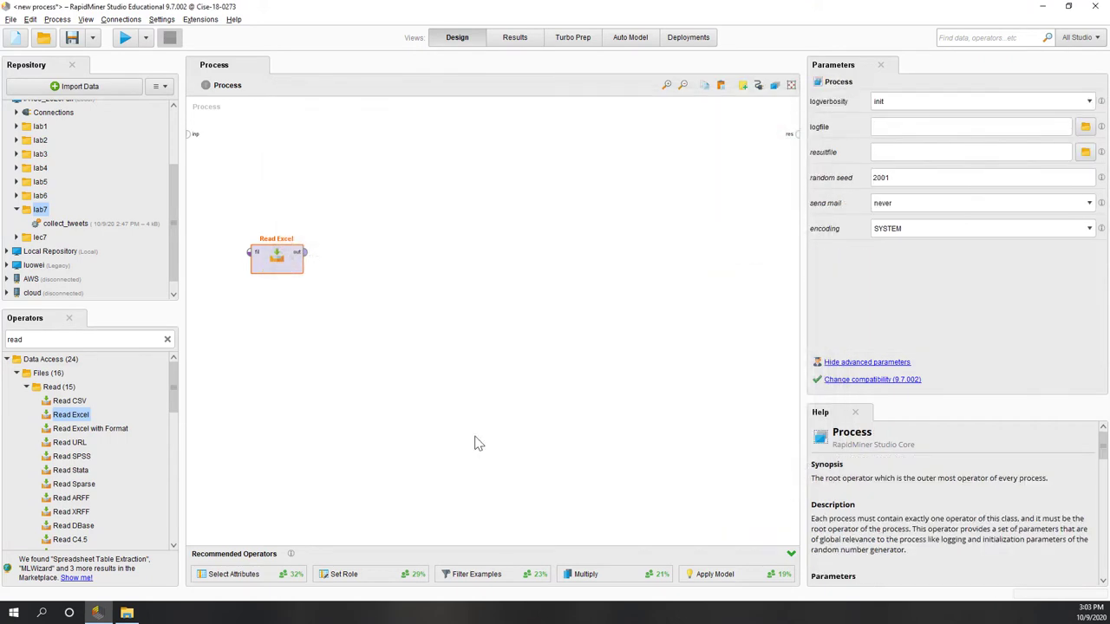
# Duplicate the Read Excel operator and set the copy's Excel file to un-labeled.xlsx from the Downloads folder.
pyautogui.moveTo(224, 210); pyautogui.dragTo(282, 340)
pyautogui.hotkey('ctrl', 'c')
pyautogui.hotkey('ctrl', 'v')
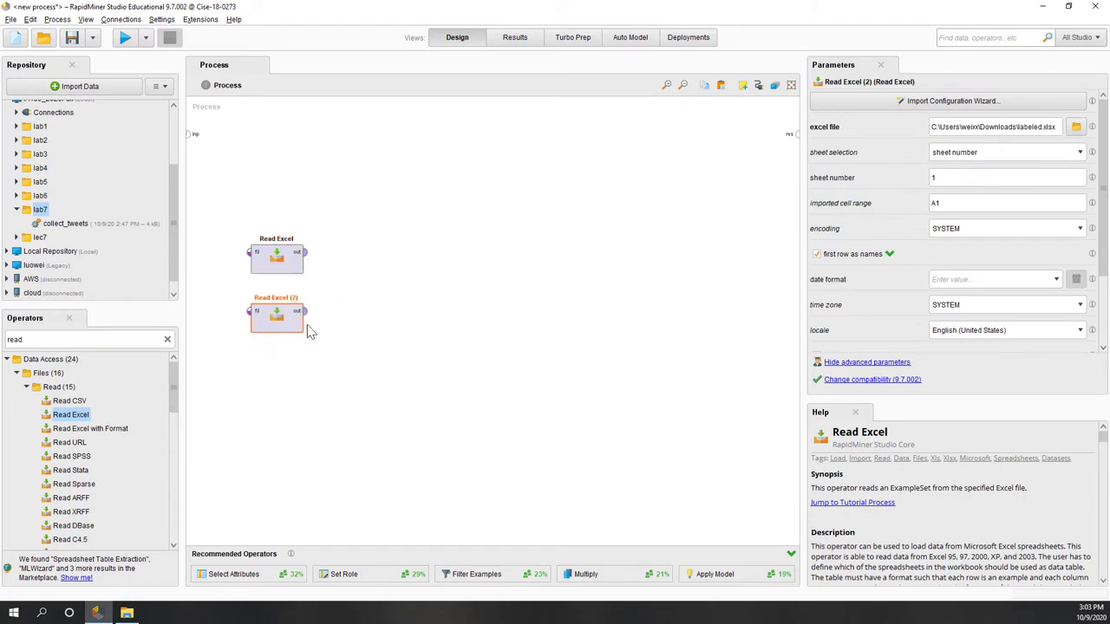
pyautogui.click(1075, 127)
pyautogui.click(484, 259)
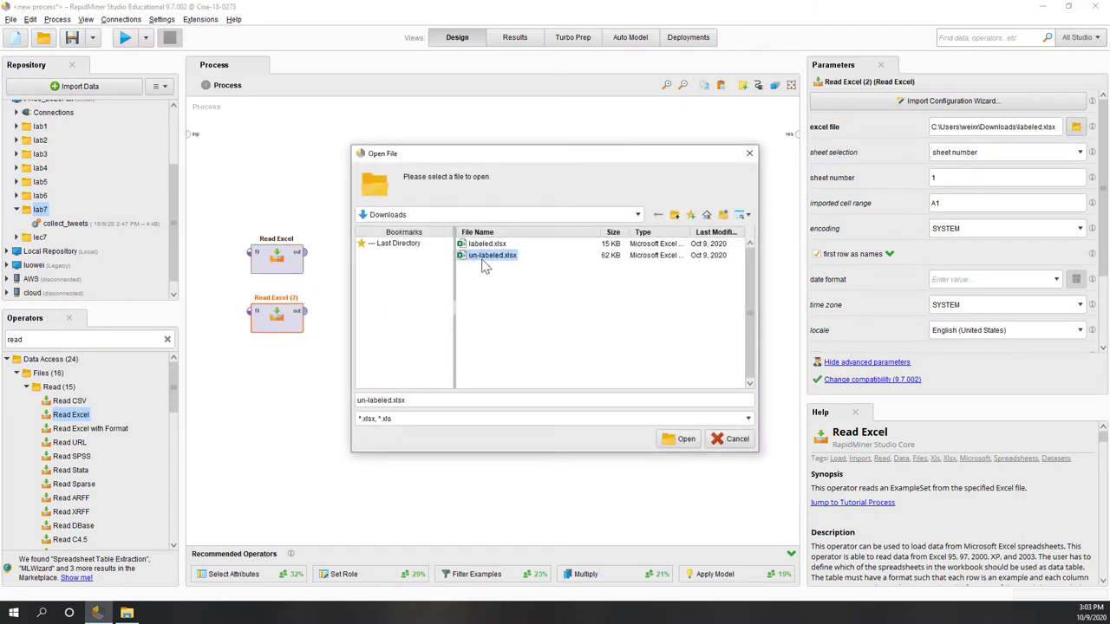
pyautogui.click(680, 439)
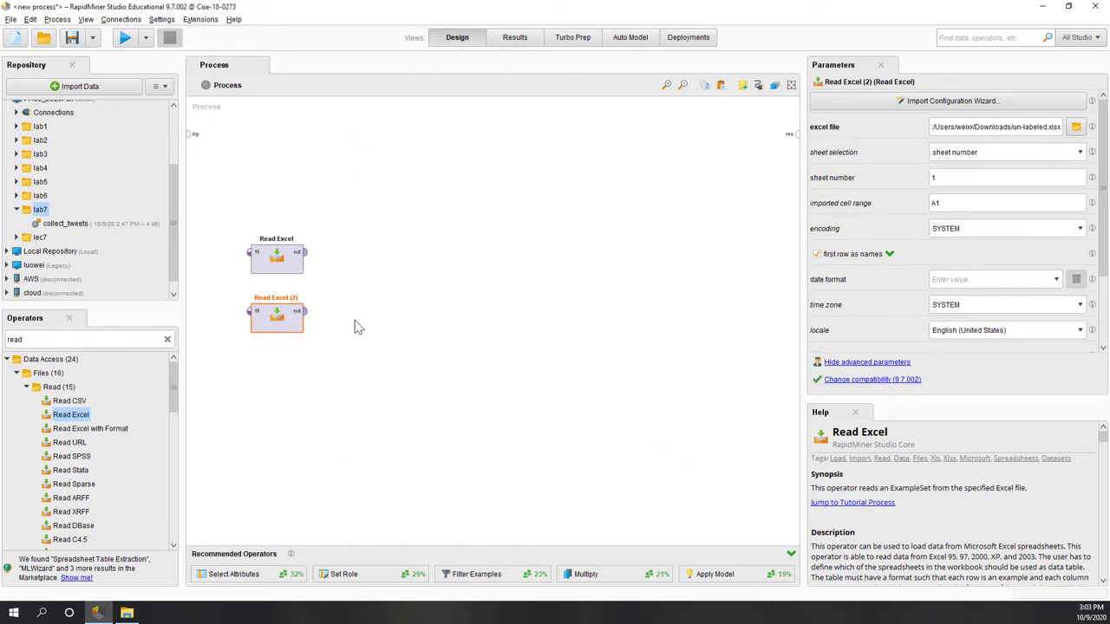
# Connect the outputs of both Read Excel operators to the process results and run the process.
pyautogui.moveTo(304, 253); pyautogui.dragTo(796, 134)
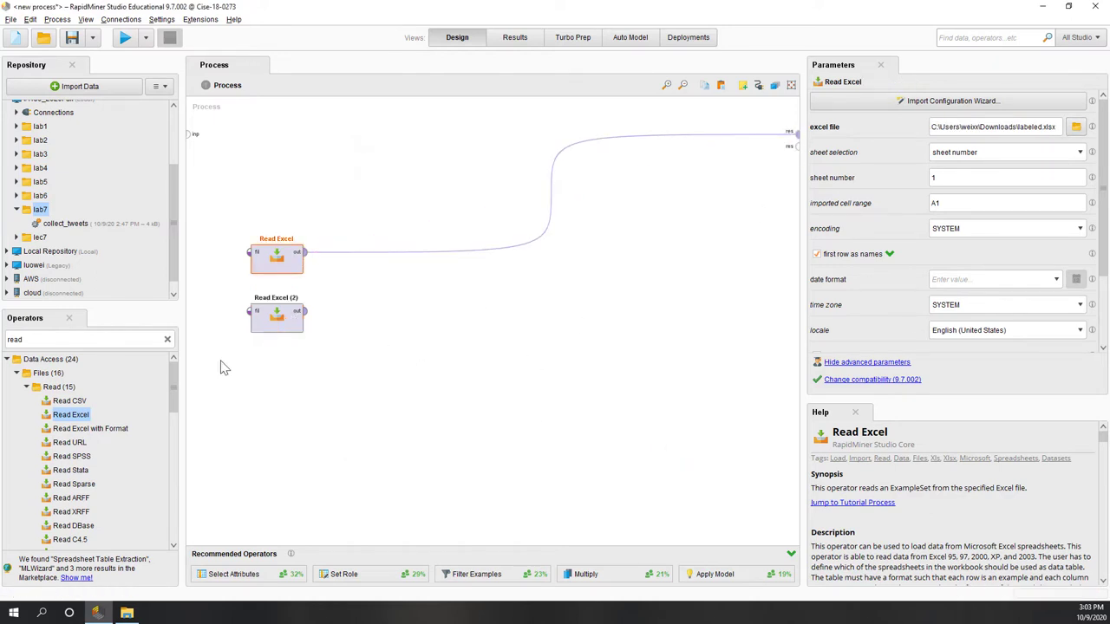
pyautogui.moveTo(305, 311); pyautogui.dragTo(798, 146)
pyautogui.press('F11')
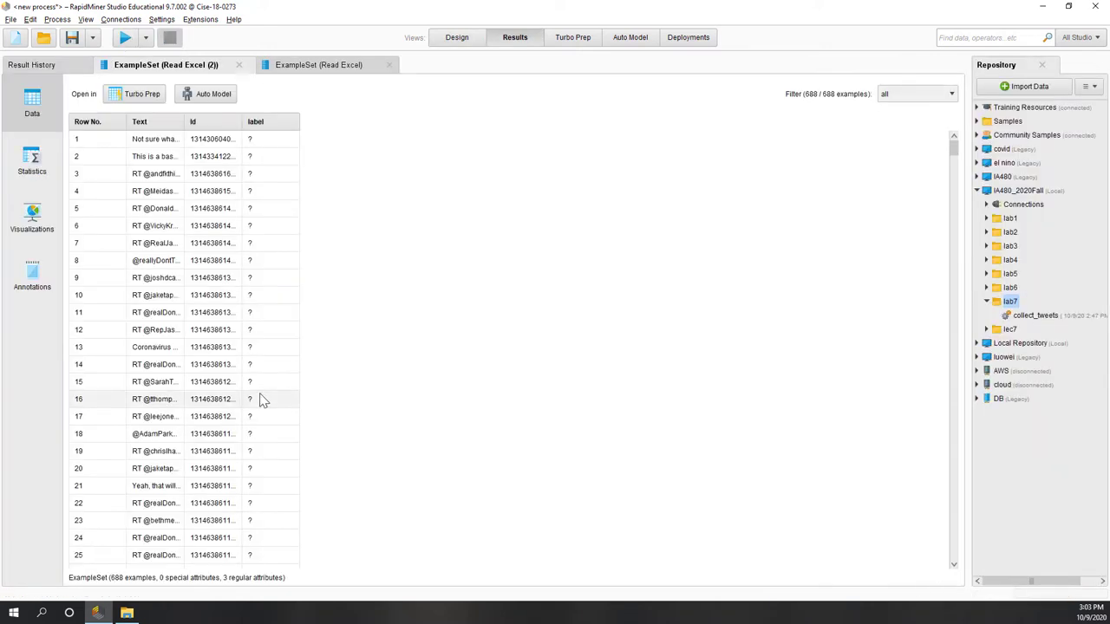
# Look through the rows and labels of both Read Excel result sets and return to the process design.
pyautogui.scroll(-2, 313, 356)
pyautogui.scroll(2, 254, 346)
pyautogui.click(298, 68)
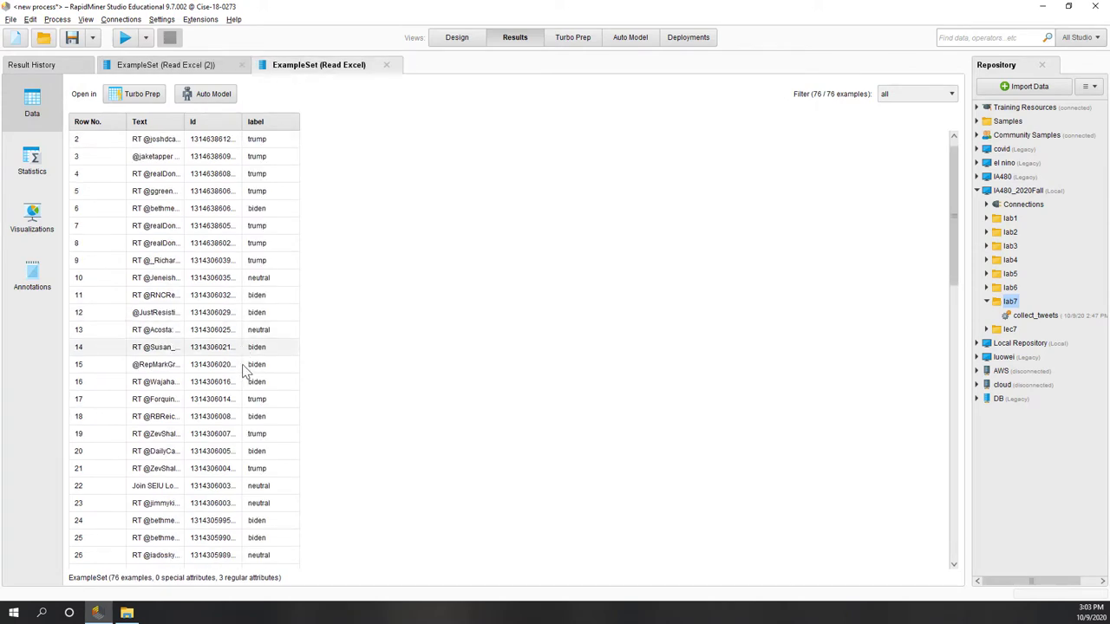
pyautogui.scroll(-6, 246, 367)
pyautogui.scroll(4, 246, 367)
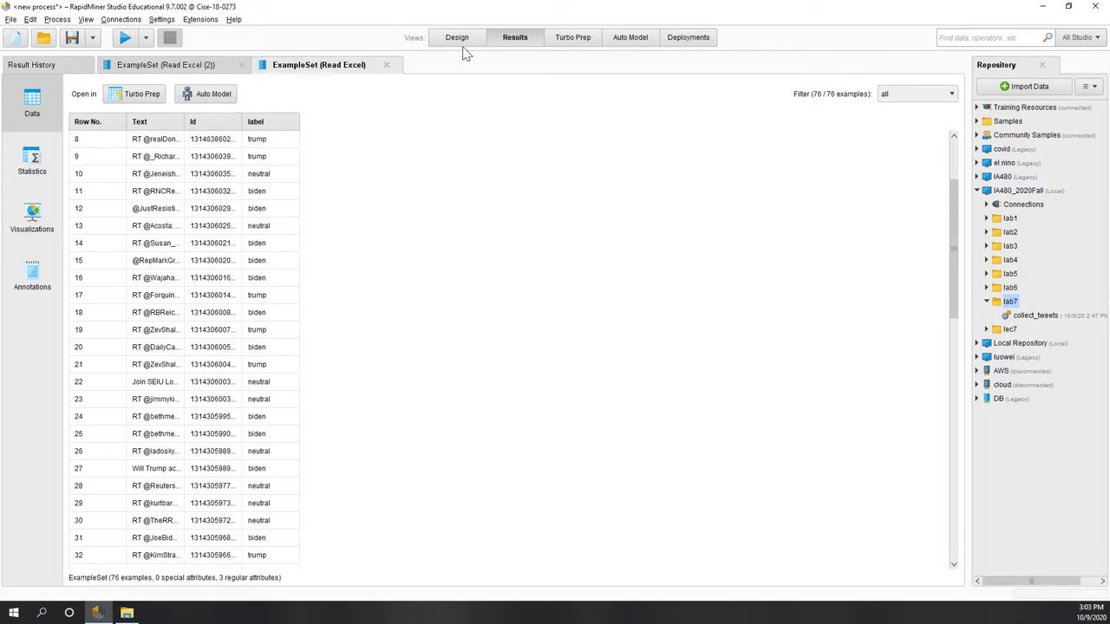
pyautogui.click(457, 37)
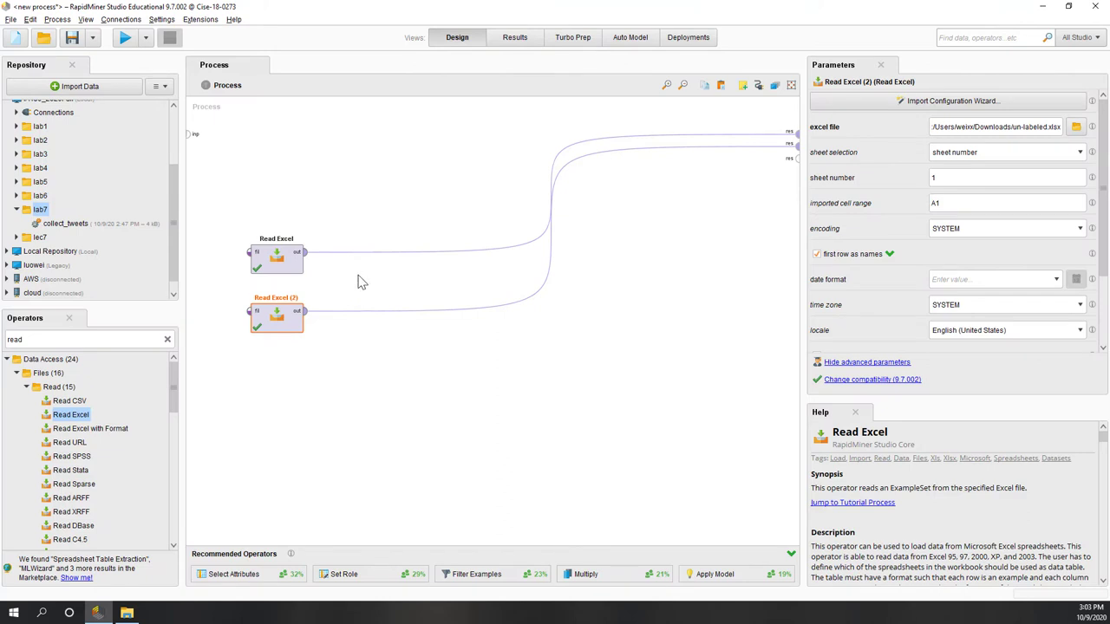
# Search the operators for "append", add an Append operator, and connect both Read Excel outputs through it to the result port.
pyautogui.doubleClick(90, 338)
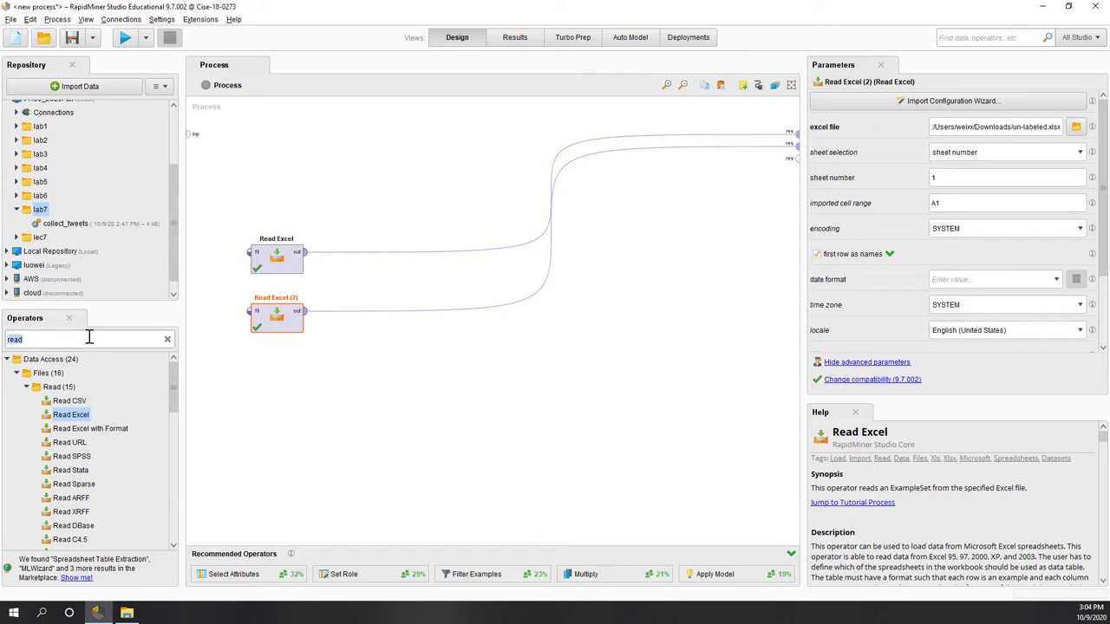
pyautogui.write('append')
pyautogui.moveTo(65, 401); pyautogui.dragTo(473, 282)
pyautogui.moveTo(299, 252); pyautogui.dragTo(443, 282)
pyautogui.click(446, 384)
pyautogui.moveTo(299, 311); pyautogui.dragTo(795, 134)
pyautogui.click(458, 384)
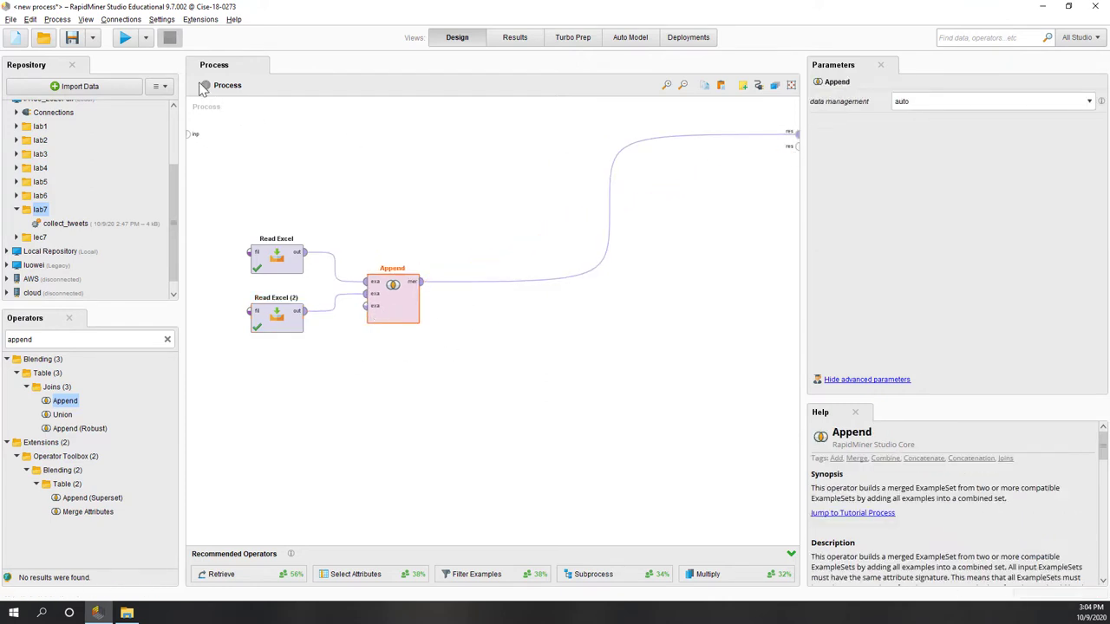
# Run the process, examine the labeled and unlabeled rows of the appended example set, and return to the process design.
pyautogui.click(126, 38)
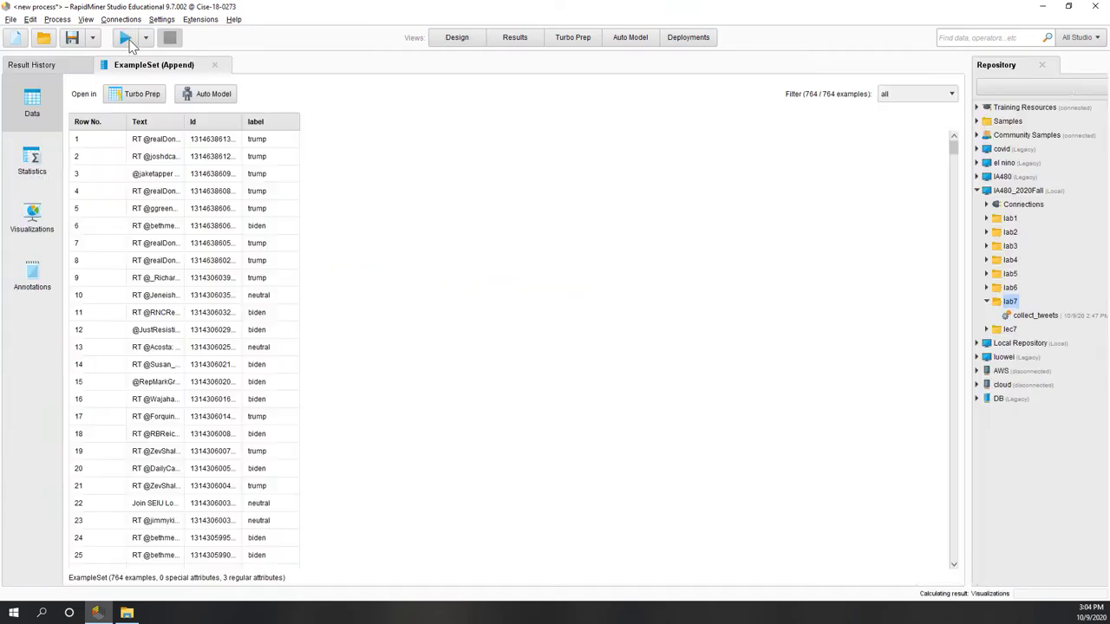
pyautogui.scroll(-2, 649, 390)
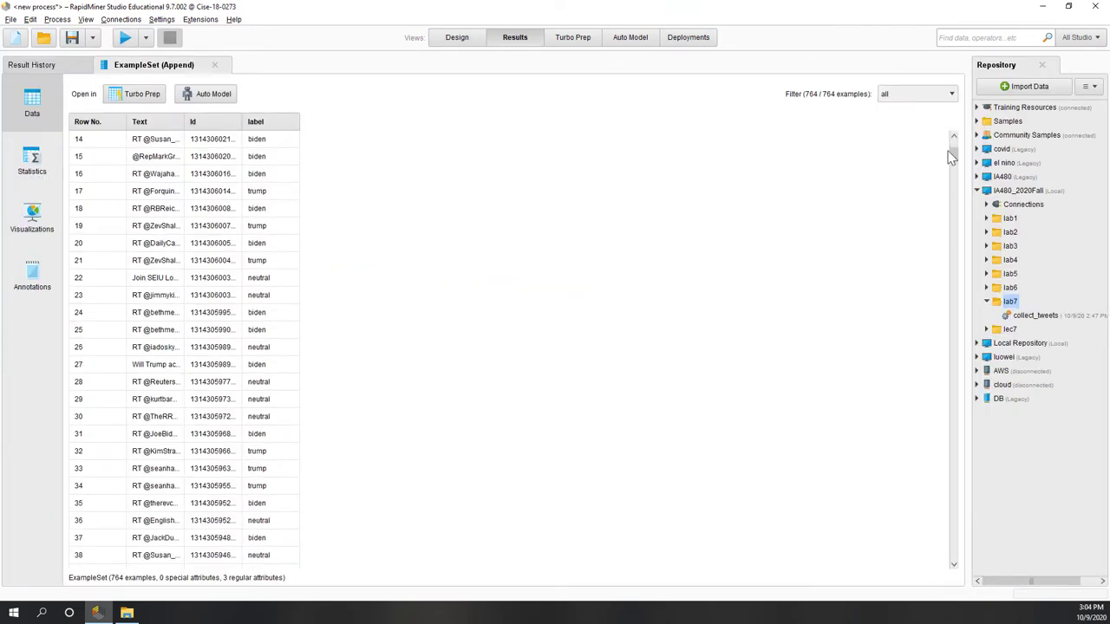
pyautogui.moveTo(952, 154); pyautogui.dragTo(949, 332)
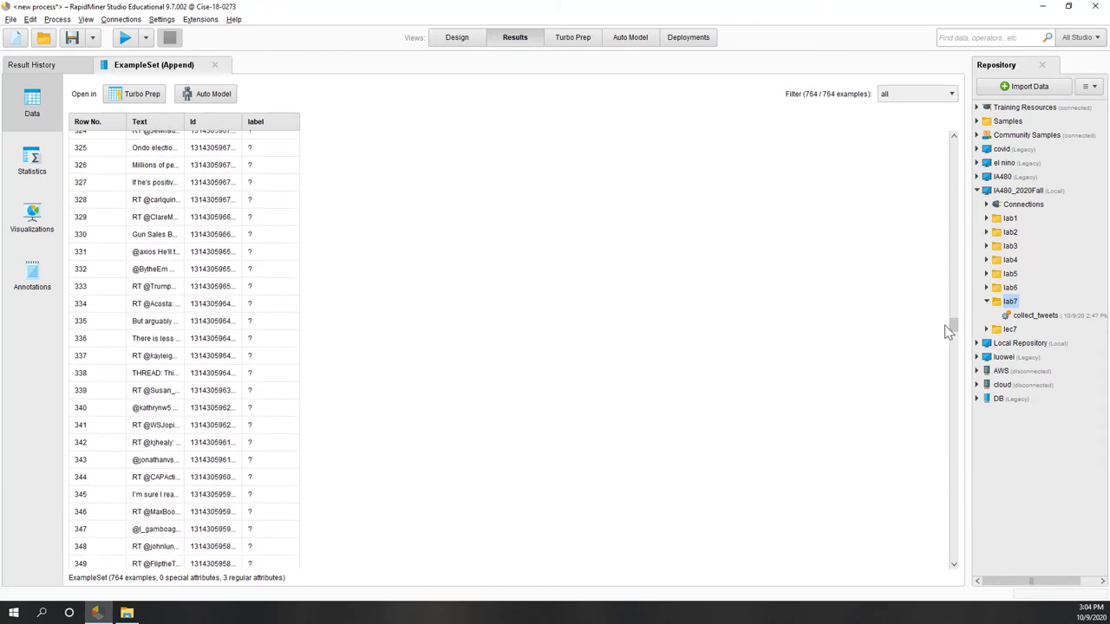
pyautogui.click(448, 41)
pyautogui.click(491, 417)
pyautogui.moveTo(389, 307); pyautogui.dragTo(388, 328)
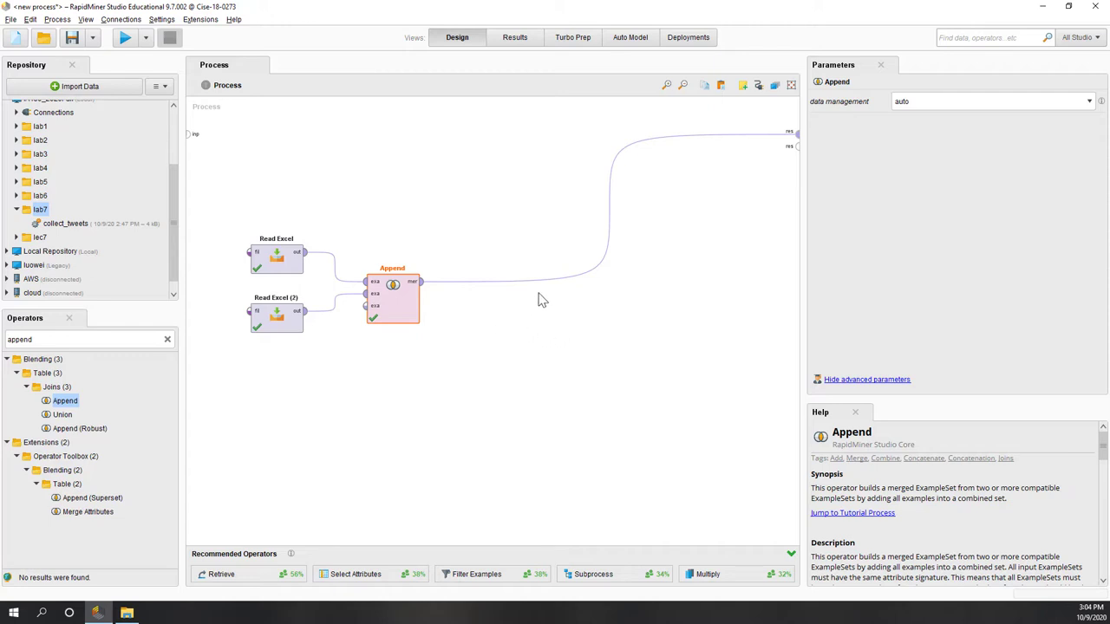
# Check the attribute types in the statistics of the appended example set and return to the process design.
pyautogui.click(515, 37)
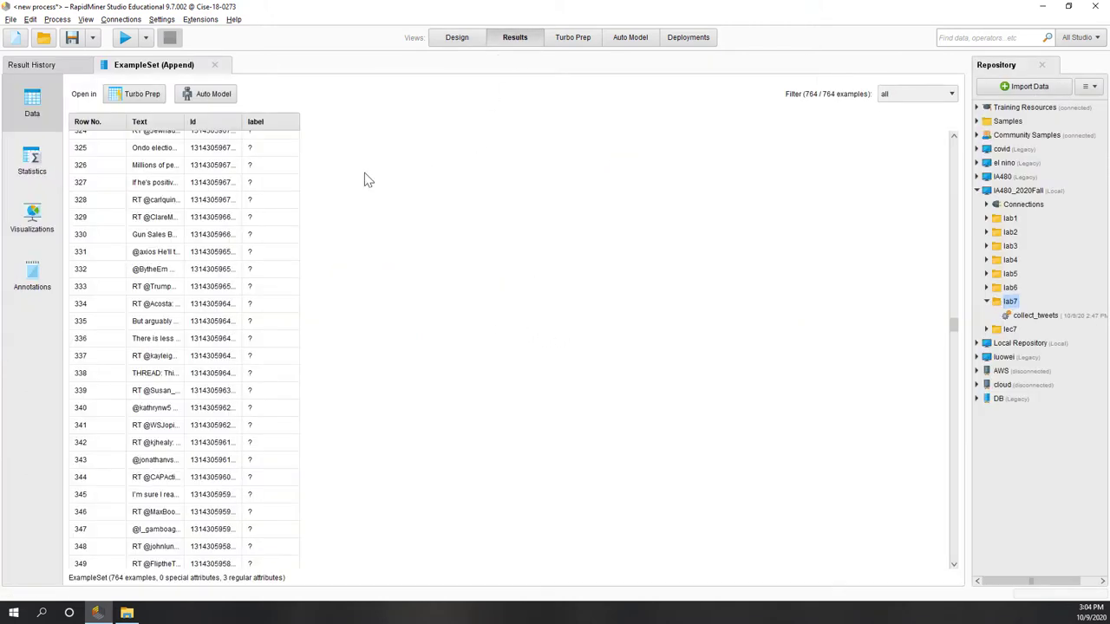
pyautogui.click(175, 126)
pyautogui.click(48, 168)
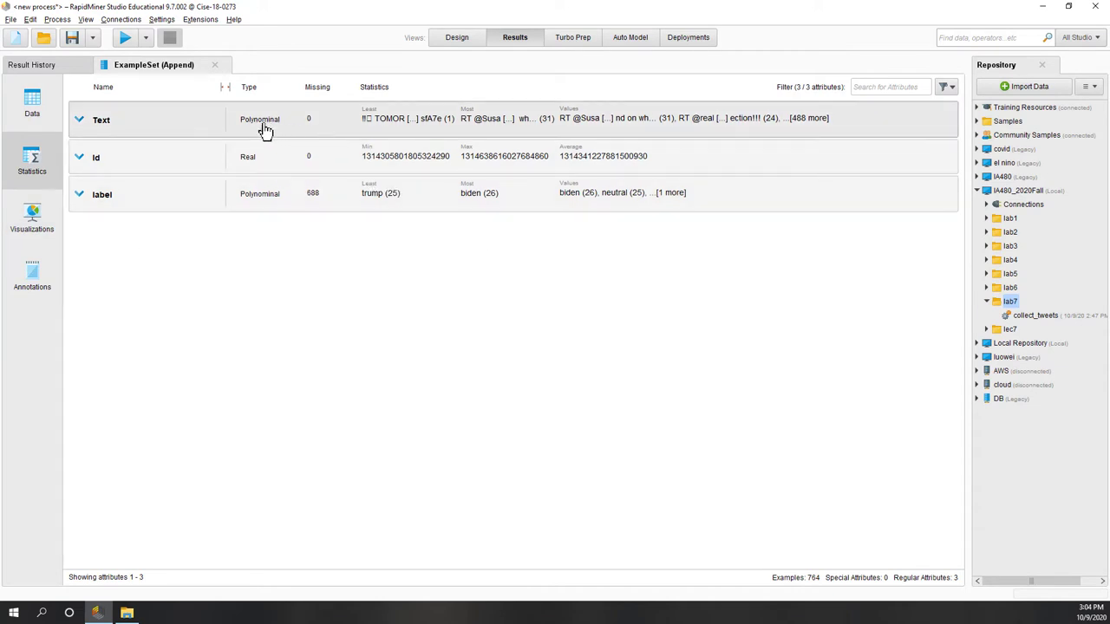
pyautogui.click(451, 39)
pyautogui.click(517, 400)
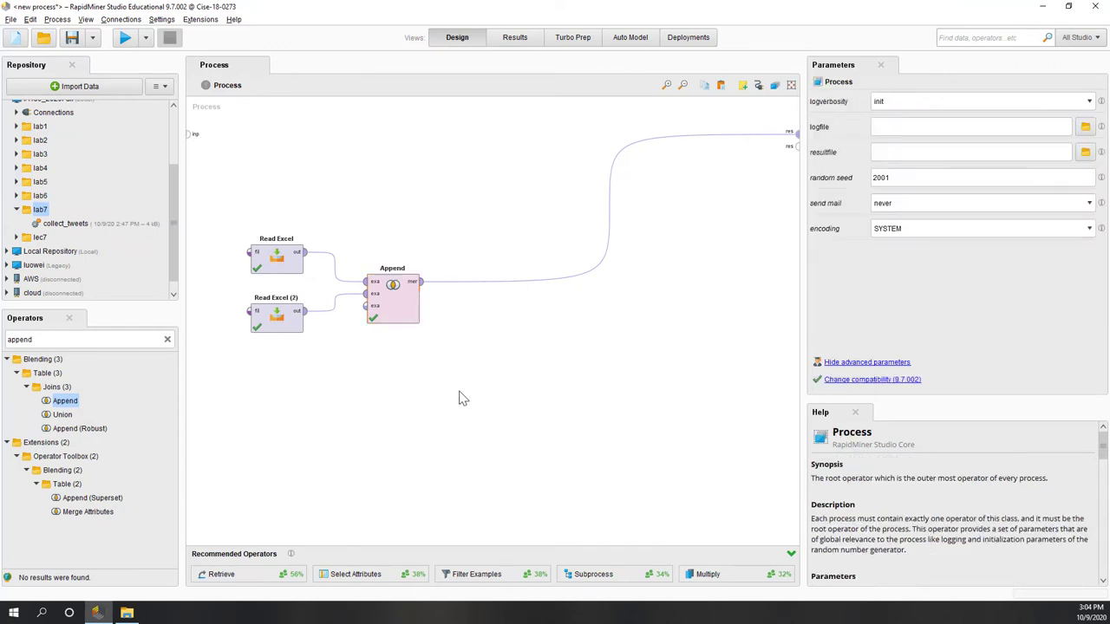
# Search the operators for "nominal" and insert a Nominal to Text operator after Append for the single attribute Text.
pyautogui.doubleClick(67, 340)
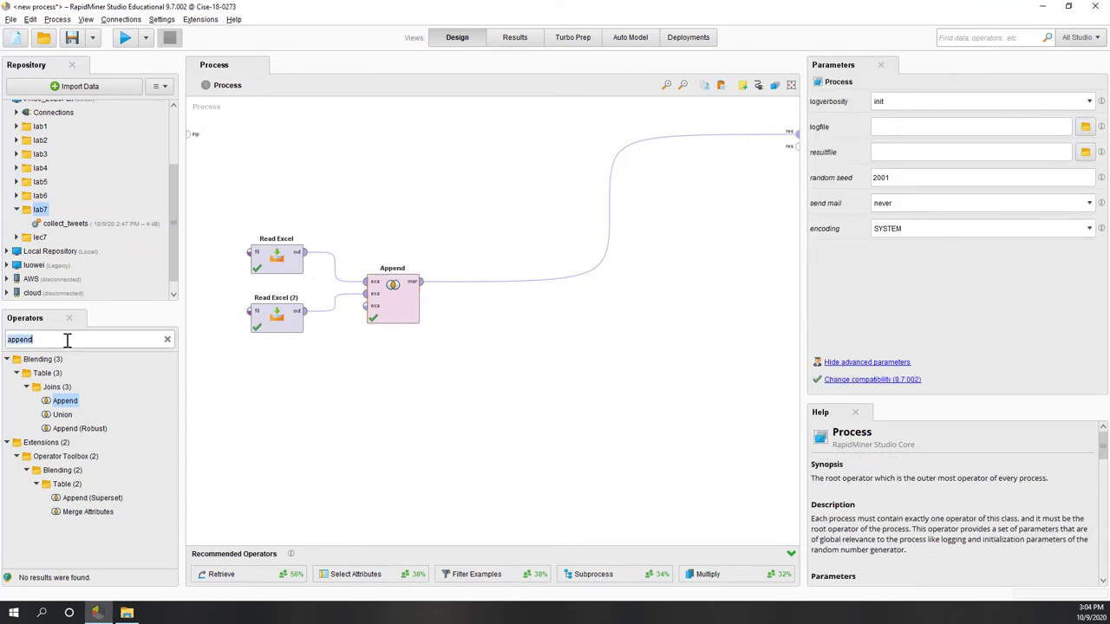
pyautogui.write('nominal')
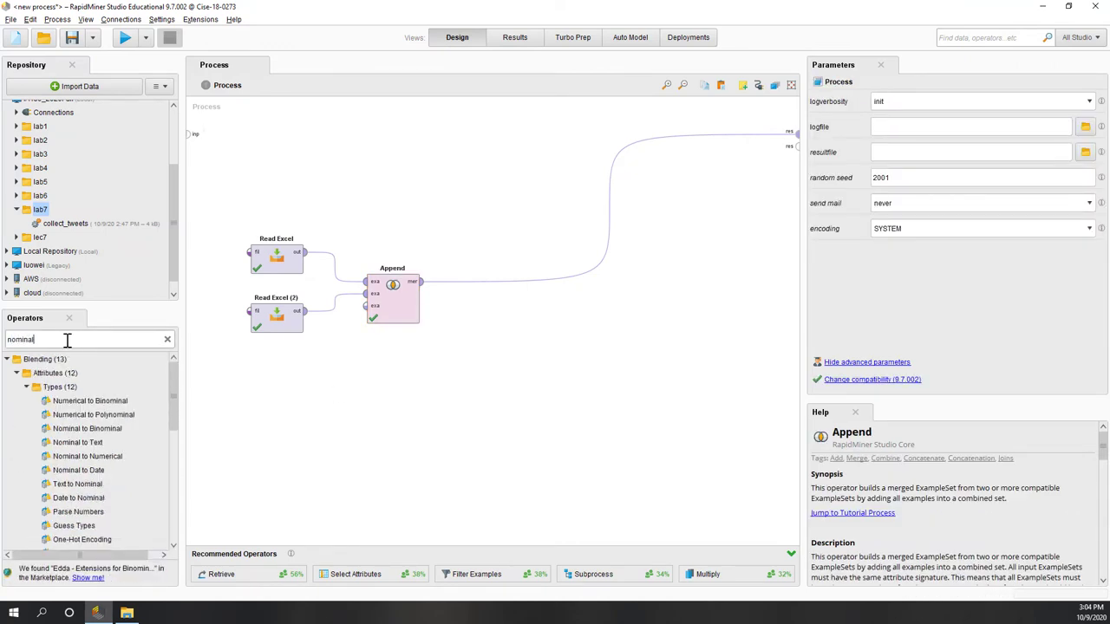
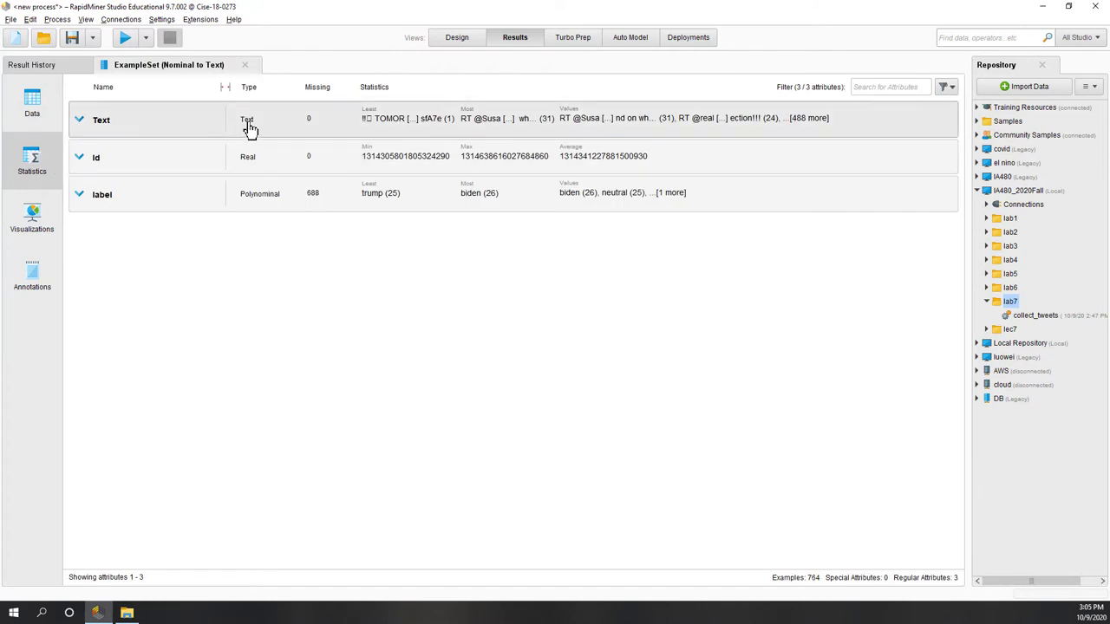
pyautogui.click(455, 39)
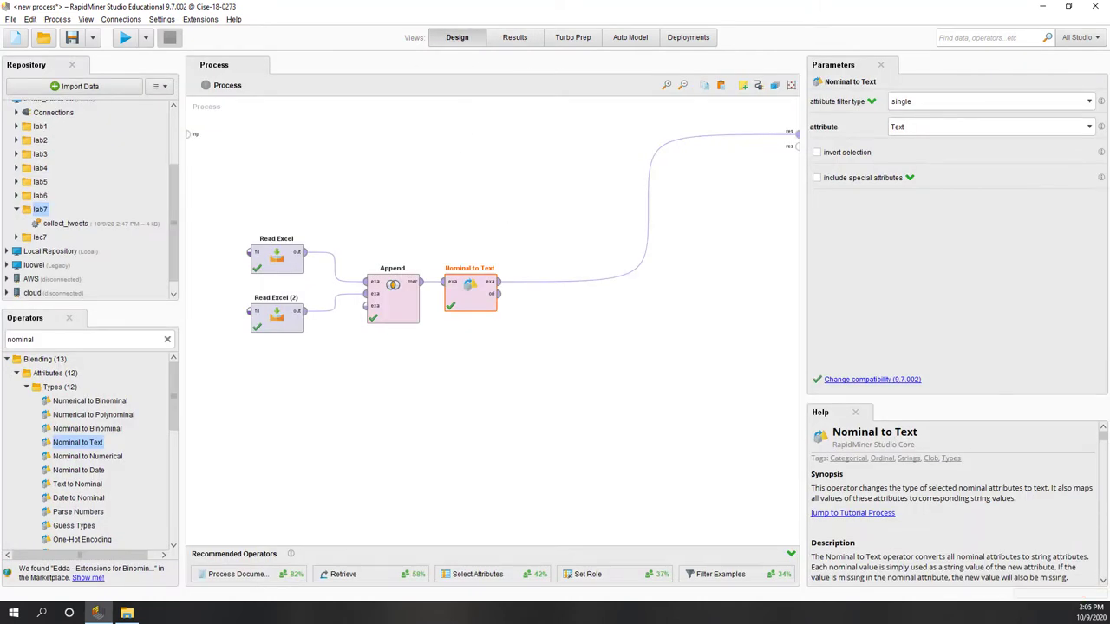
pyautogui.click(439, 459)
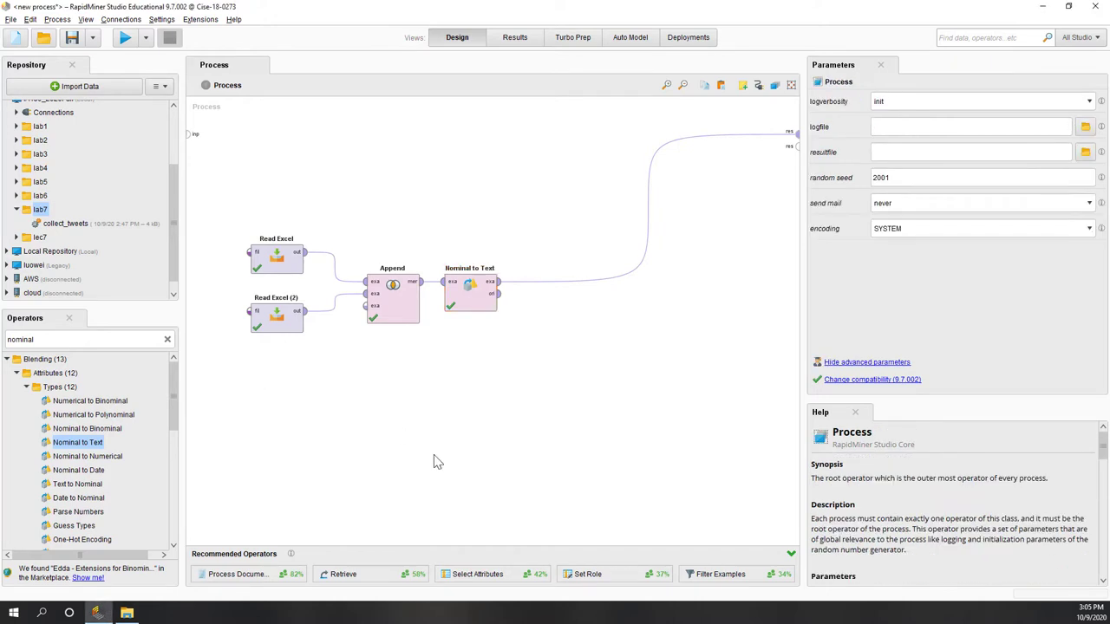
# Search the operators for "set role" and insert a Set Role operator between Nominal to Text and the result port.
pyautogui.doubleClick(130, 340)
pyautogui.write('set')
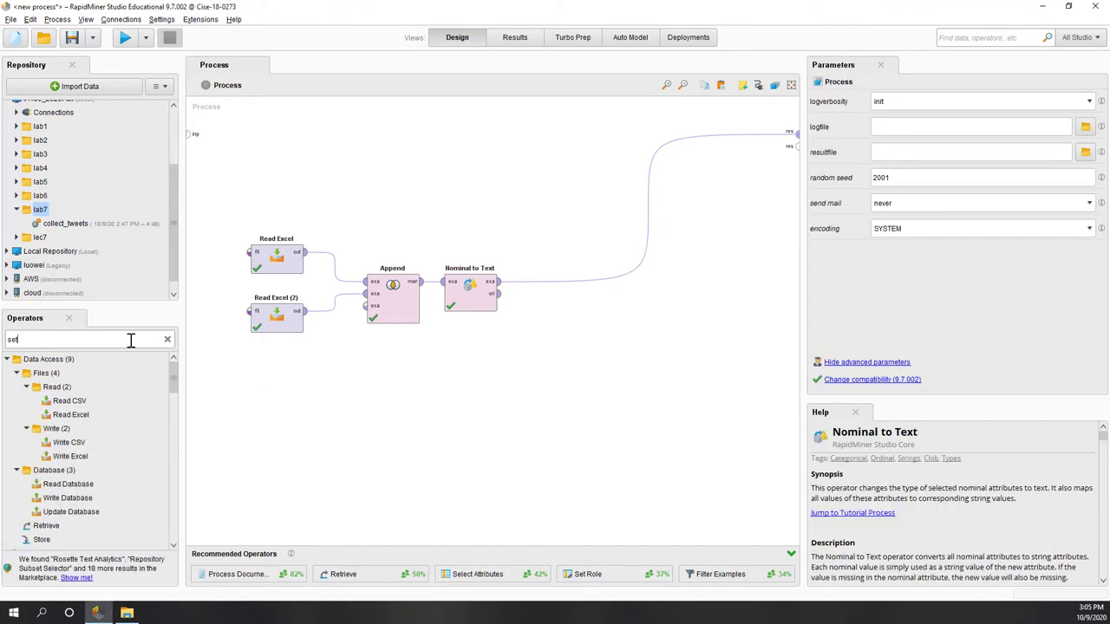
pyautogui.write(' role')
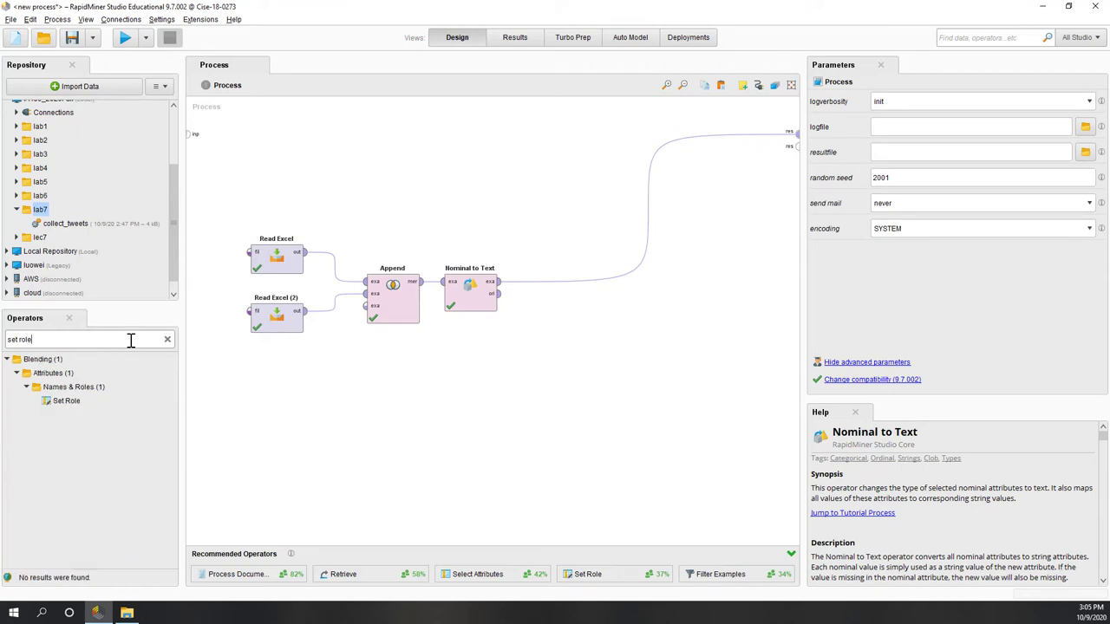
pyautogui.moveTo(66, 401); pyautogui.dragTo(539, 282)
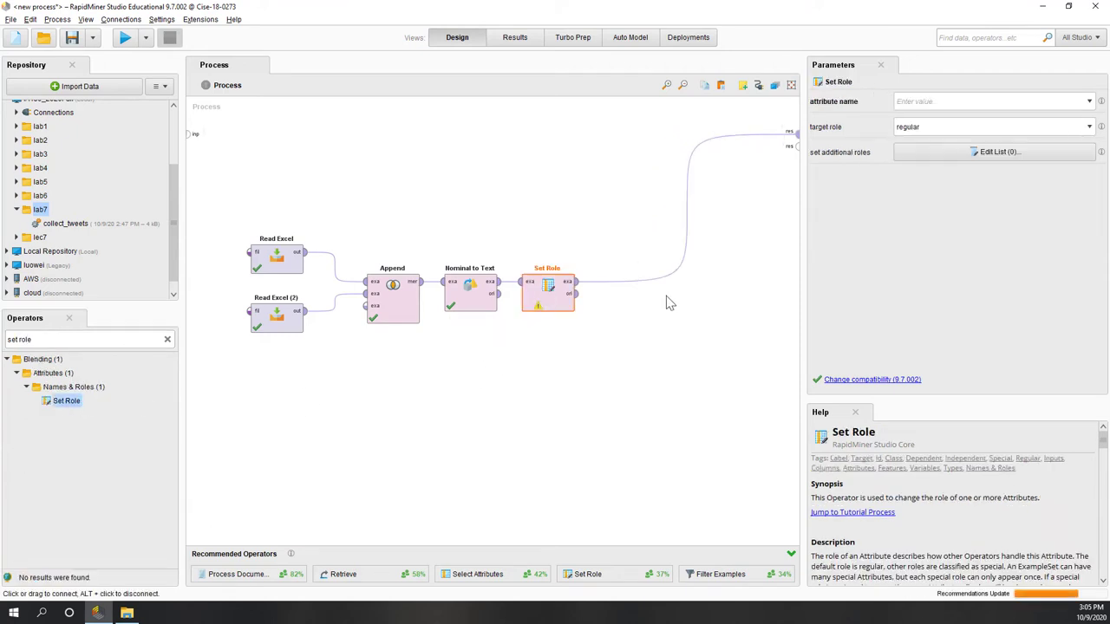
# Assign the target role id to the Id attribute in the Set Role operator.
pyautogui.click(929, 153)
pyautogui.click(718, 444)
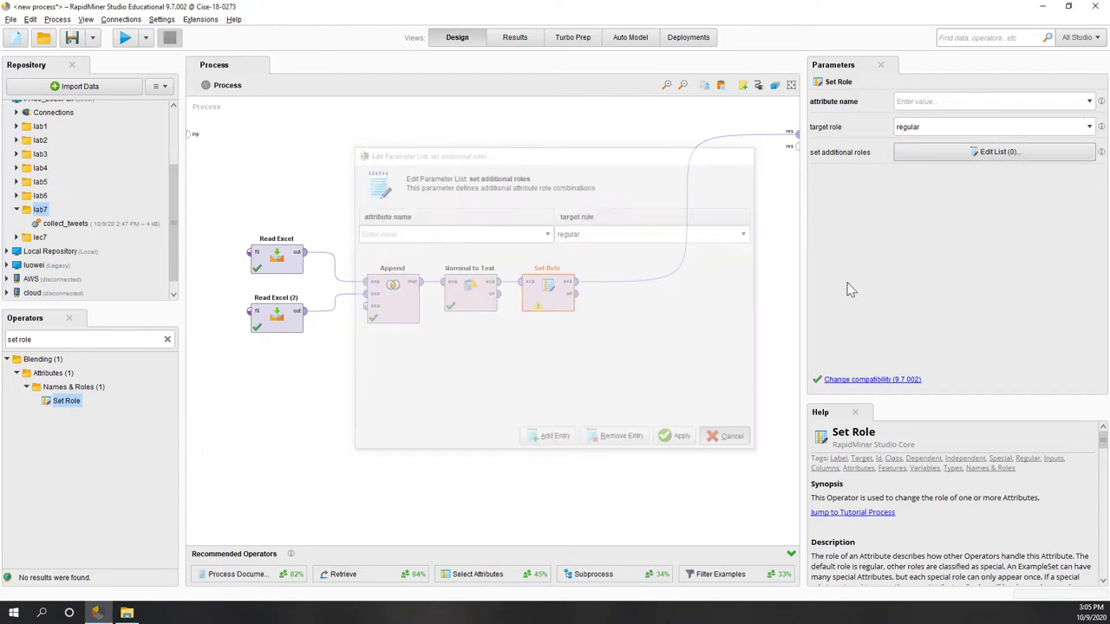
pyautogui.click(1089, 102)
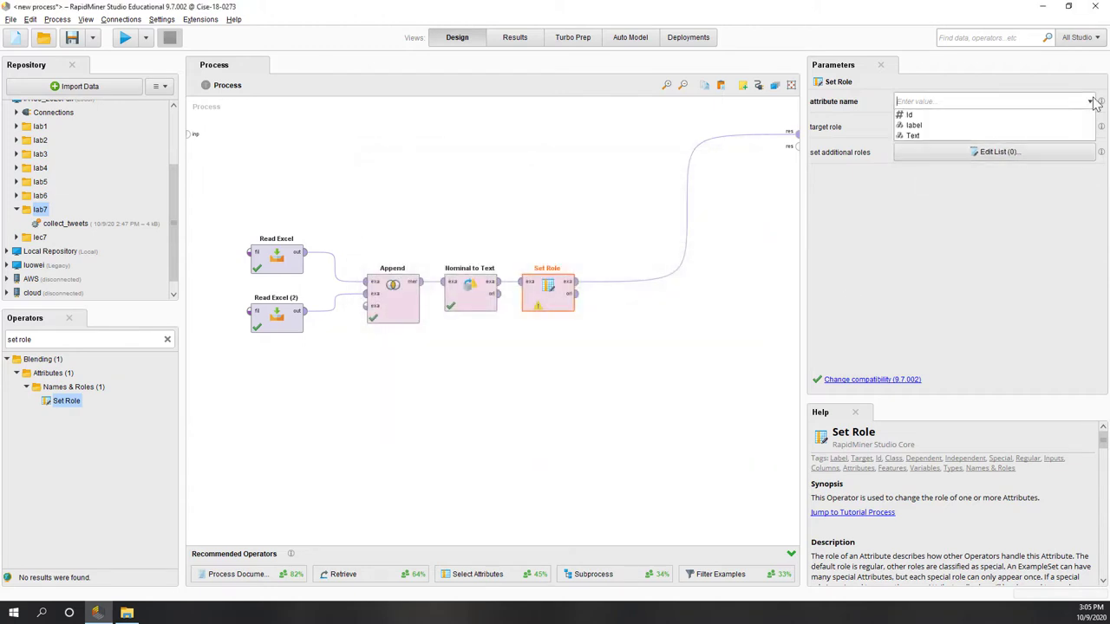
pyautogui.click(997, 115)
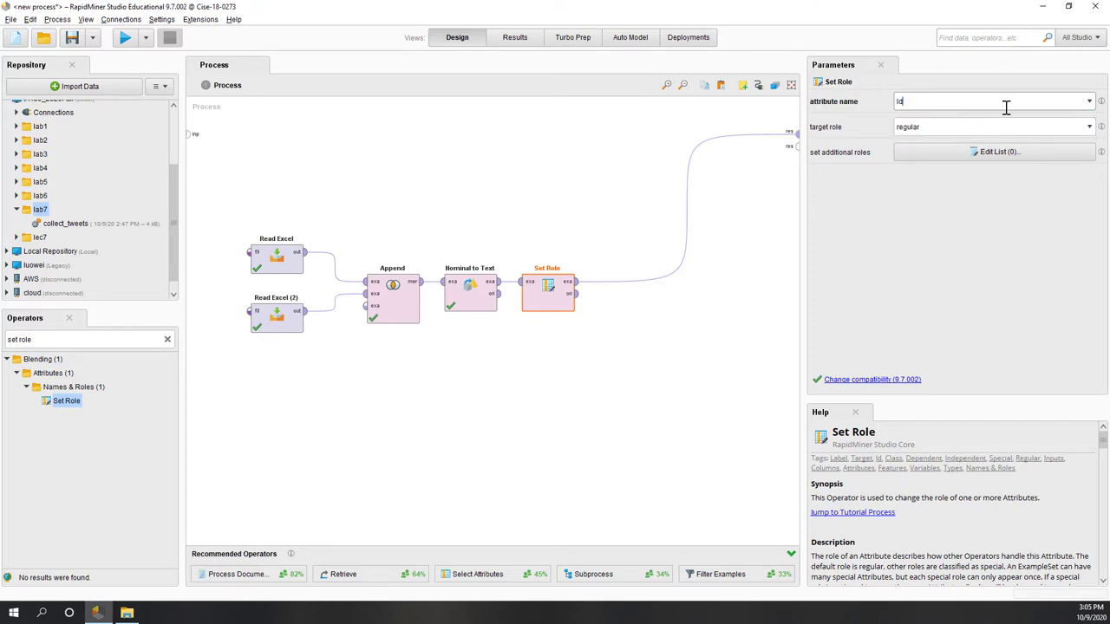
pyautogui.click(1089, 102)
pyautogui.click(1045, 115)
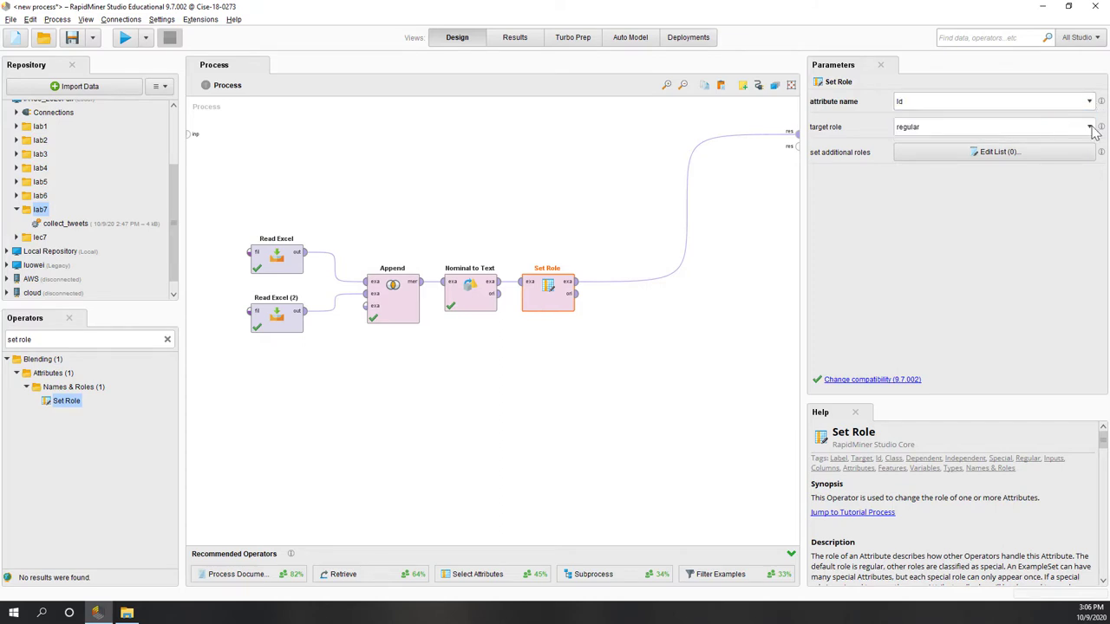
pyautogui.click(1090, 127)
pyautogui.click(1072, 151)
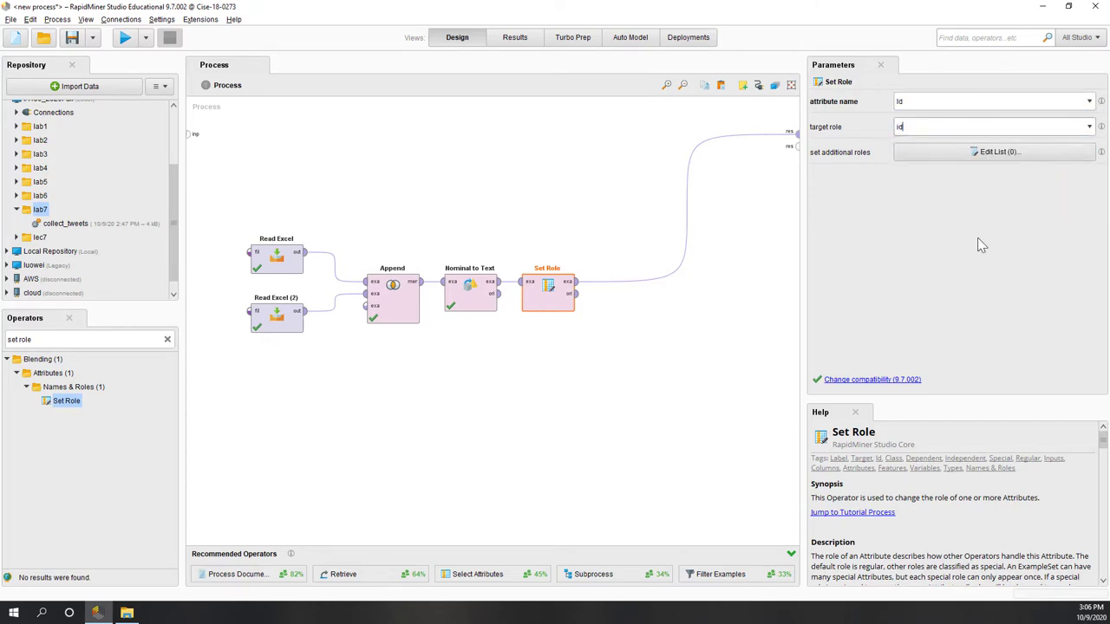
# Add an additional role in the Set Role operator that gives the label attribute the target role label.
pyautogui.click(954, 153)
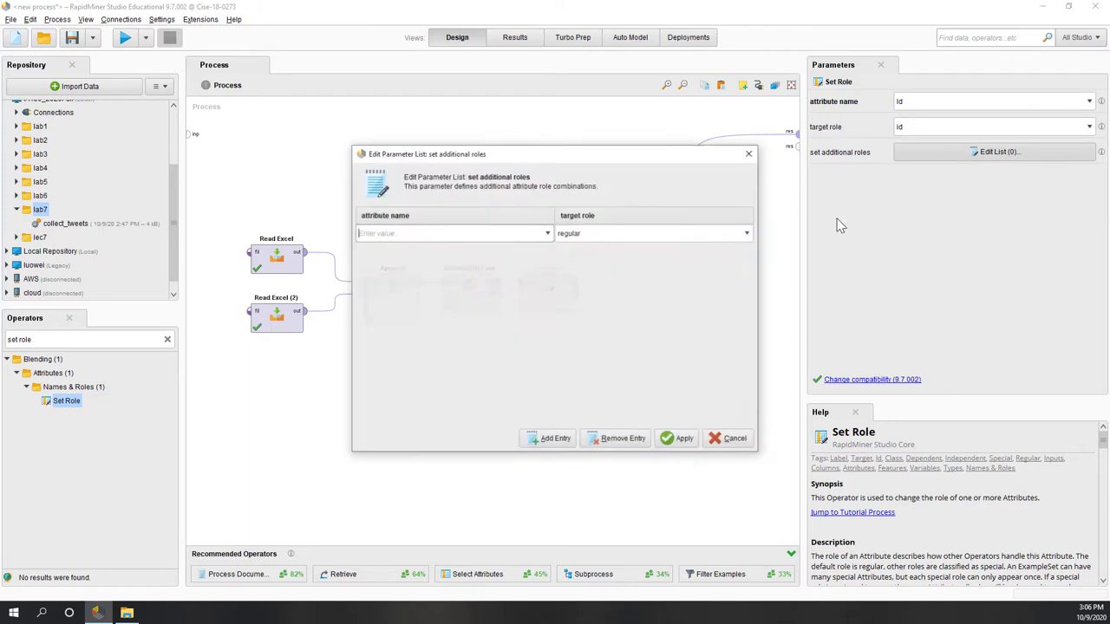
pyautogui.click(547, 233)
pyautogui.click(499, 257)
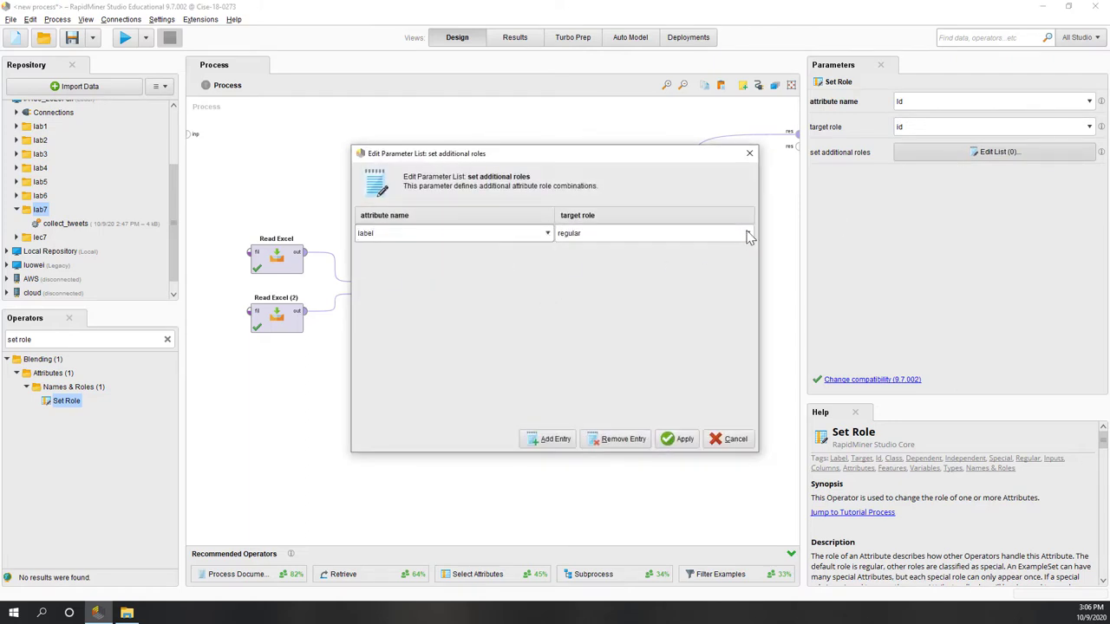
pyautogui.click(749, 233)
pyautogui.click(649, 273)
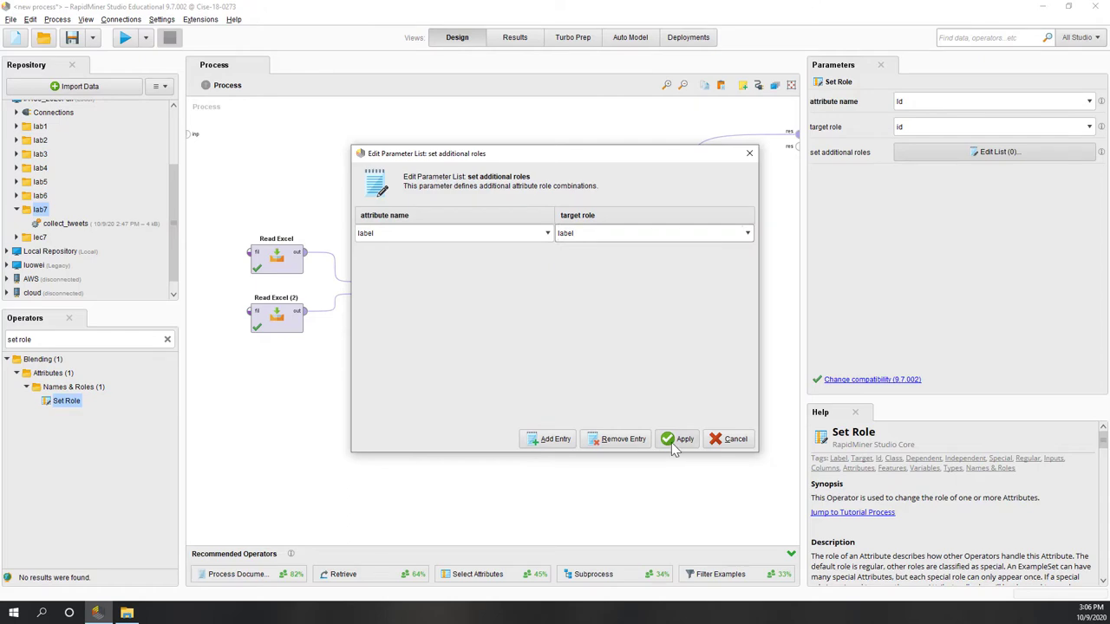
pyautogui.click(681, 439)
pyautogui.click(711, 426)
pyautogui.click(551, 312)
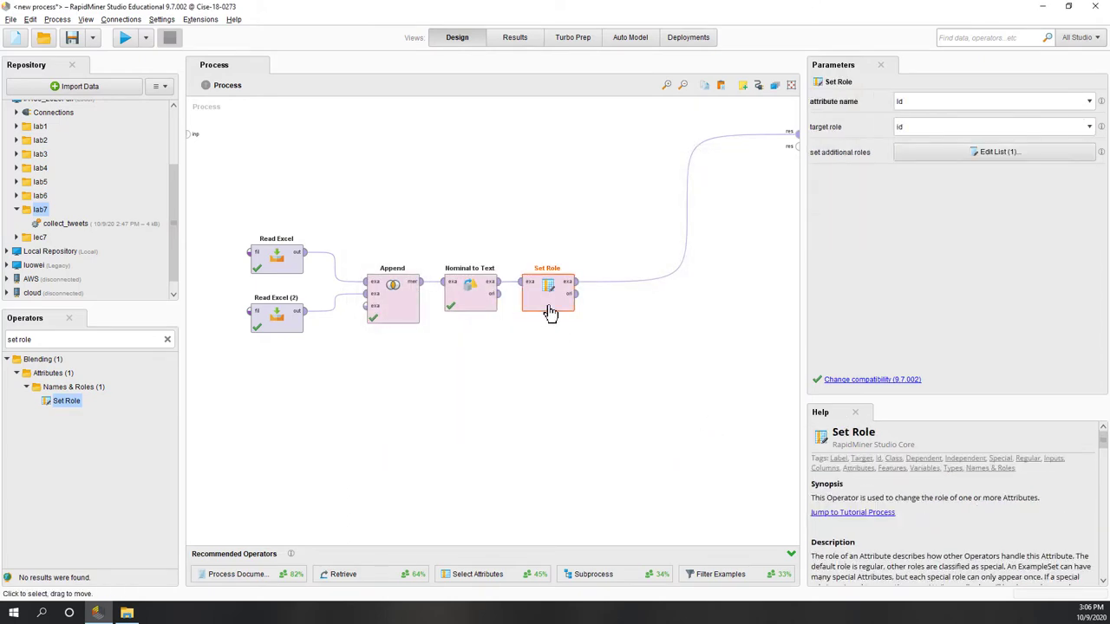
pyautogui.click(487, 241)
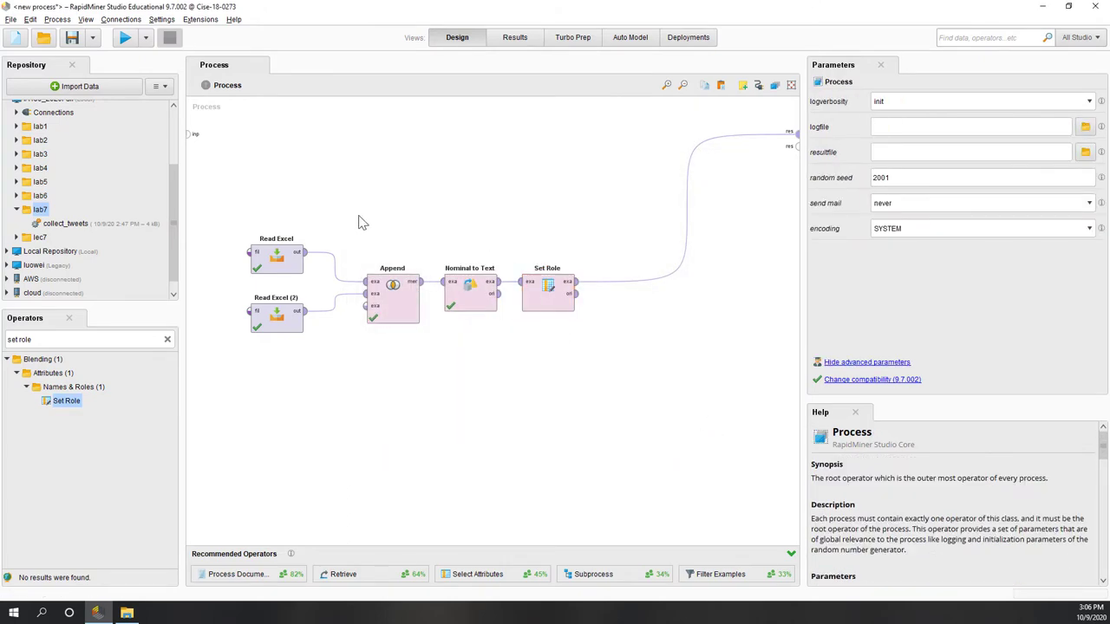
# Run the process, examine the attribute roles and types in the resulting data and statistics, and return to the process design.
pyautogui.click(125, 38)
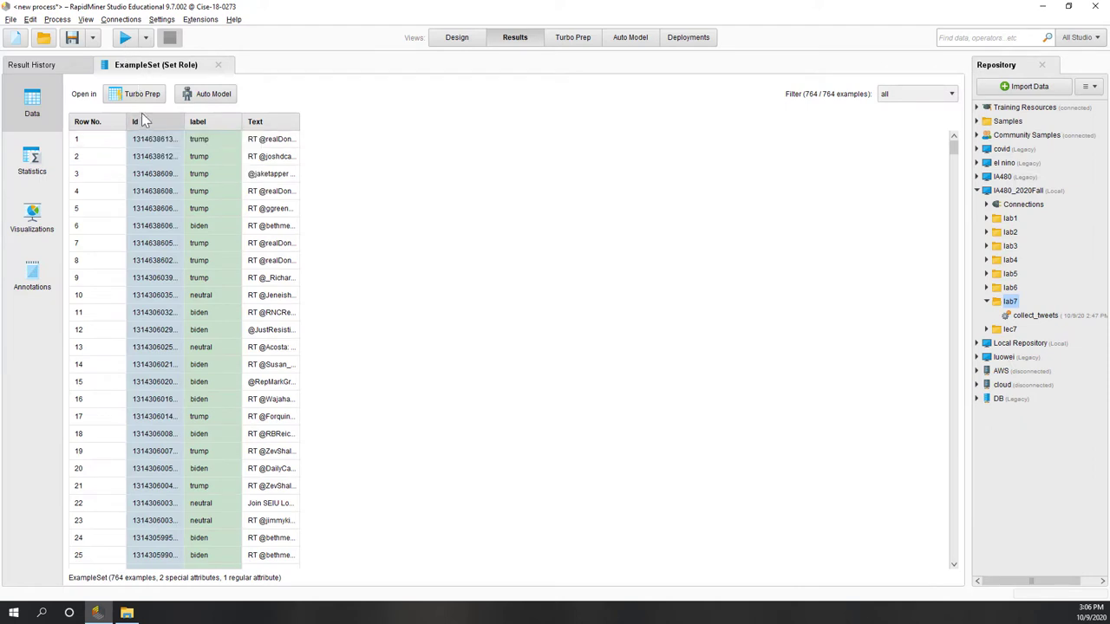
pyautogui.click(32, 165)
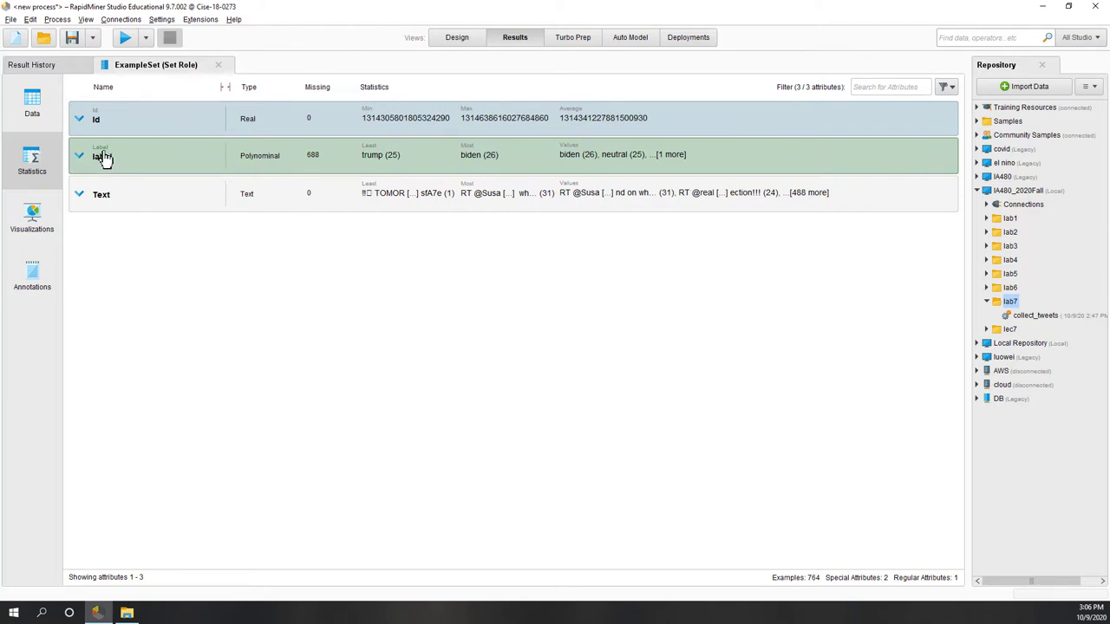
pyautogui.click(32, 102)
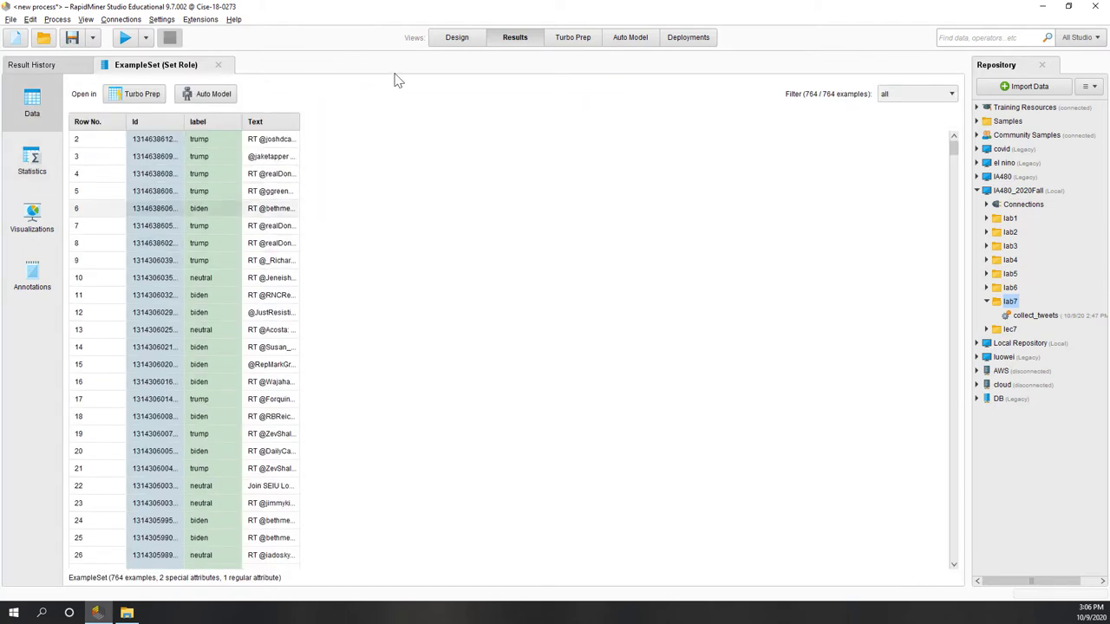
pyautogui.scroll(-2, 227, 310)
pyautogui.scroll(-1, 226, 310)
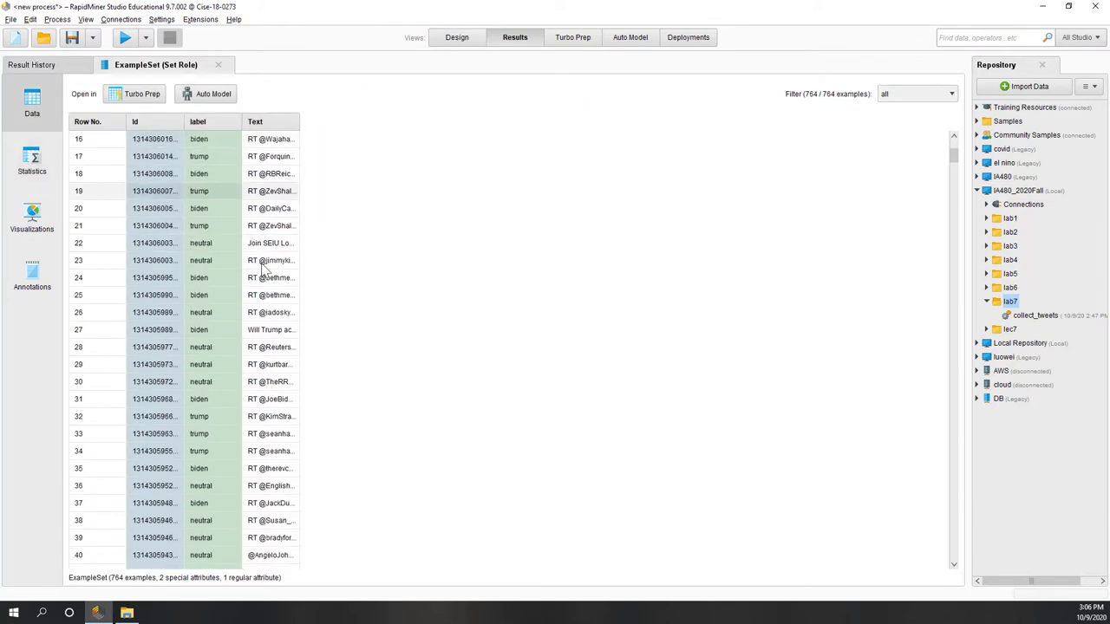
pyautogui.click(455, 37)
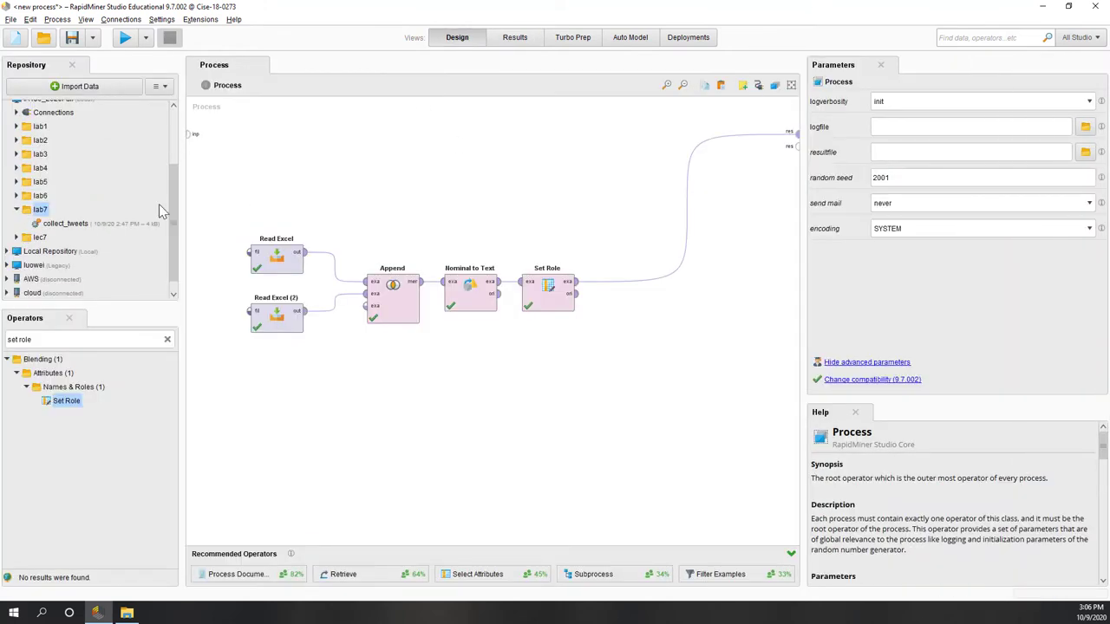
# Shift all operators of the process together toward the input side to make room after Set Role.
pyautogui.moveTo(228, 186); pyautogui.dragTo(609, 404)
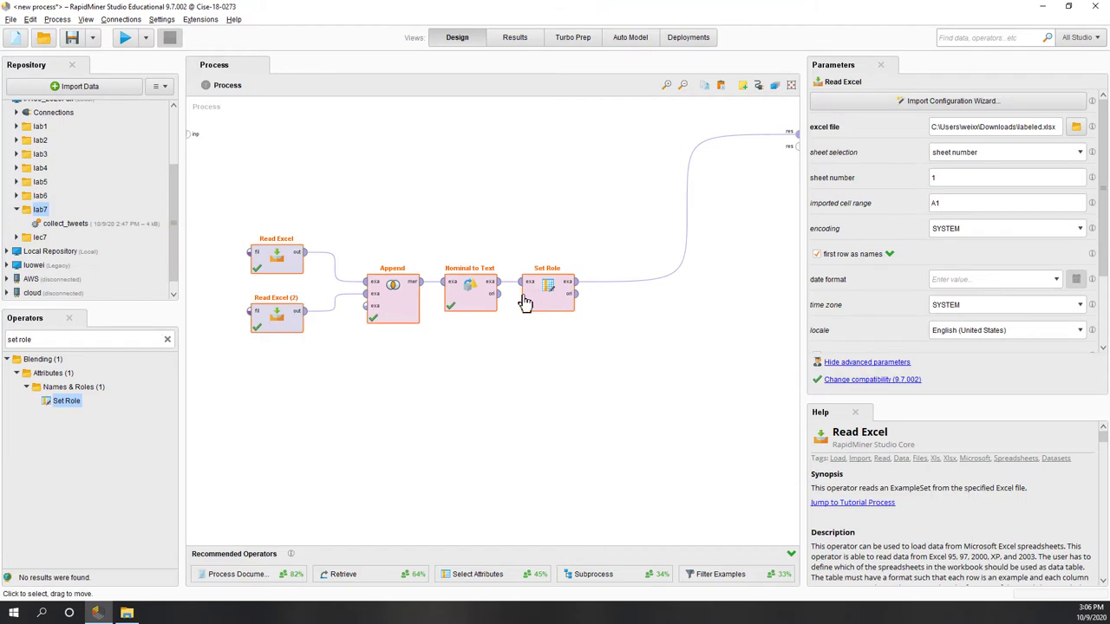
pyautogui.moveTo(525, 292); pyautogui.dragTo(488, 293)
pyautogui.click(585, 461)
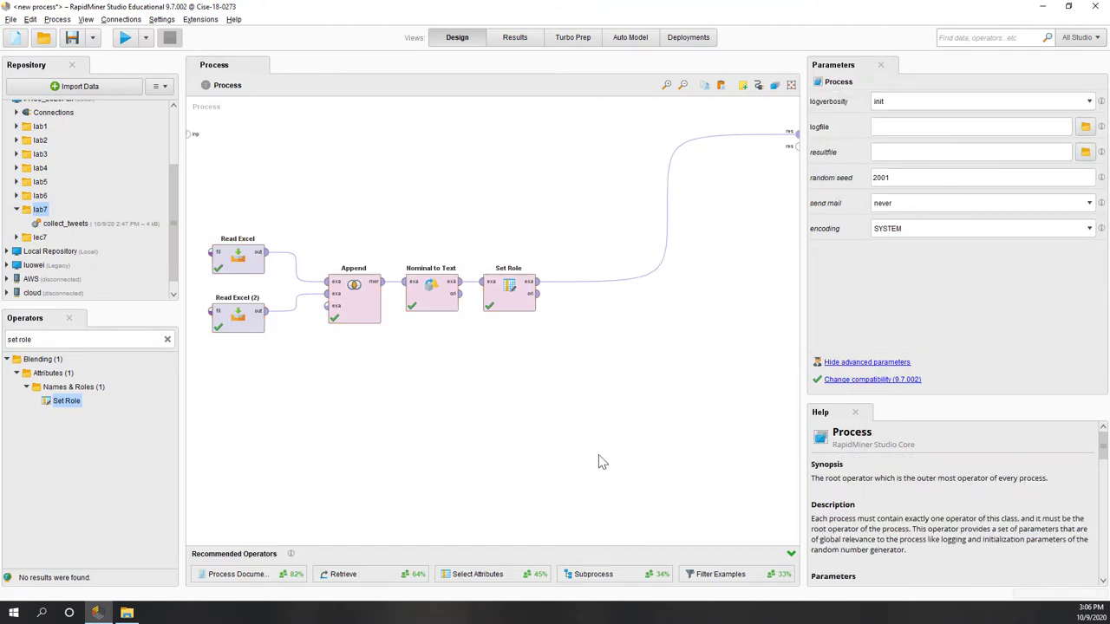
# Search the operators for "data to do" and insert a Data to Documents operator between Set Role and the result port.
pyautogui.click(63, 340)
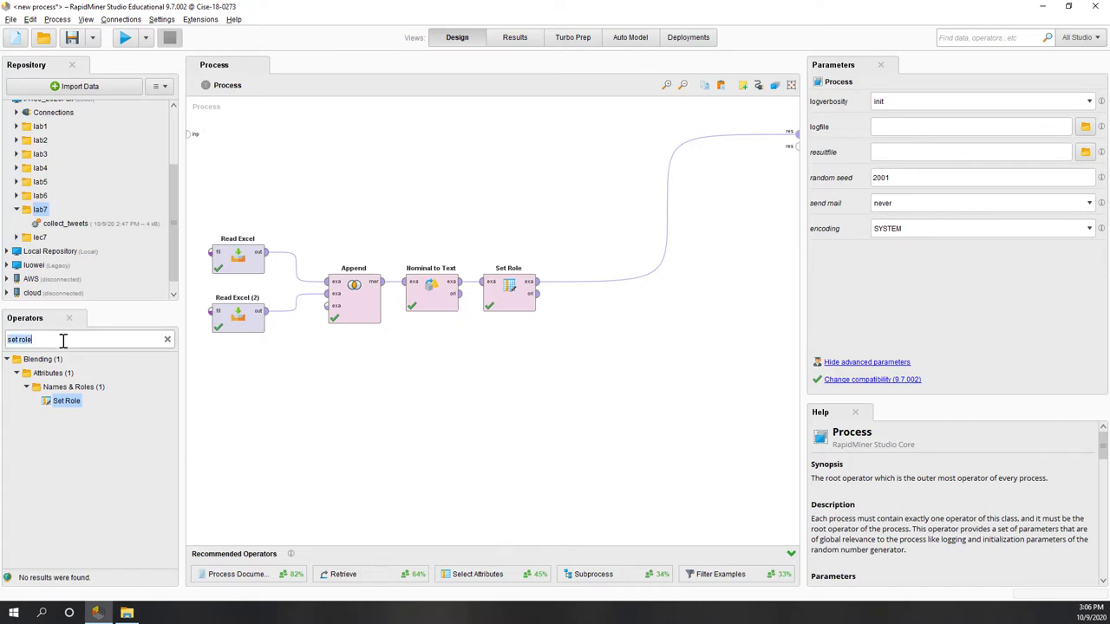
pyautogui.write('data')
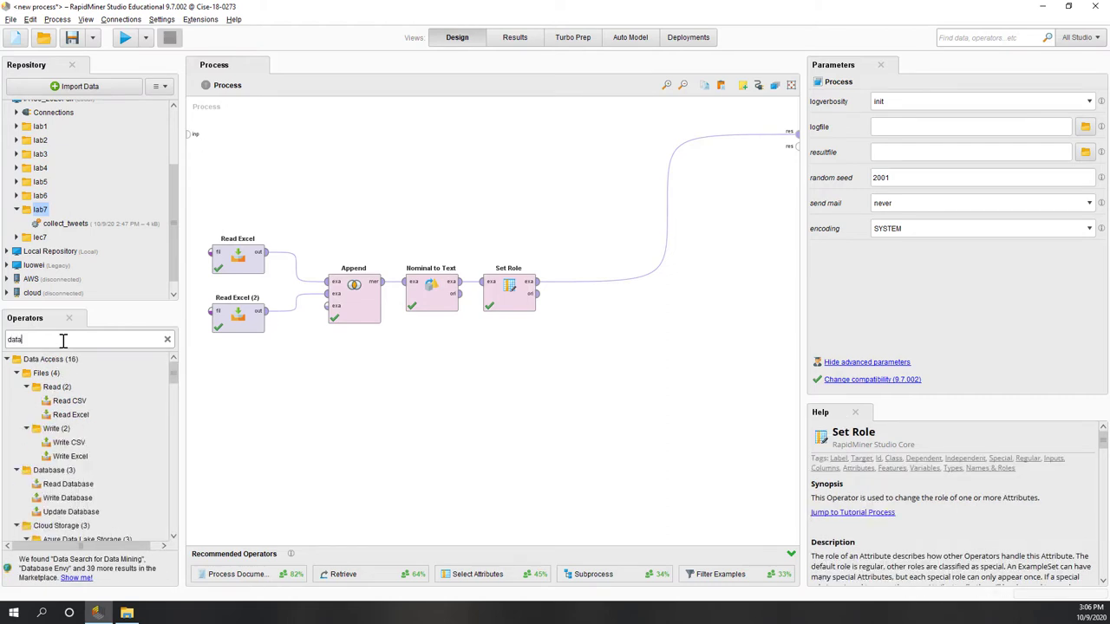
pyautogui.write(' to do')
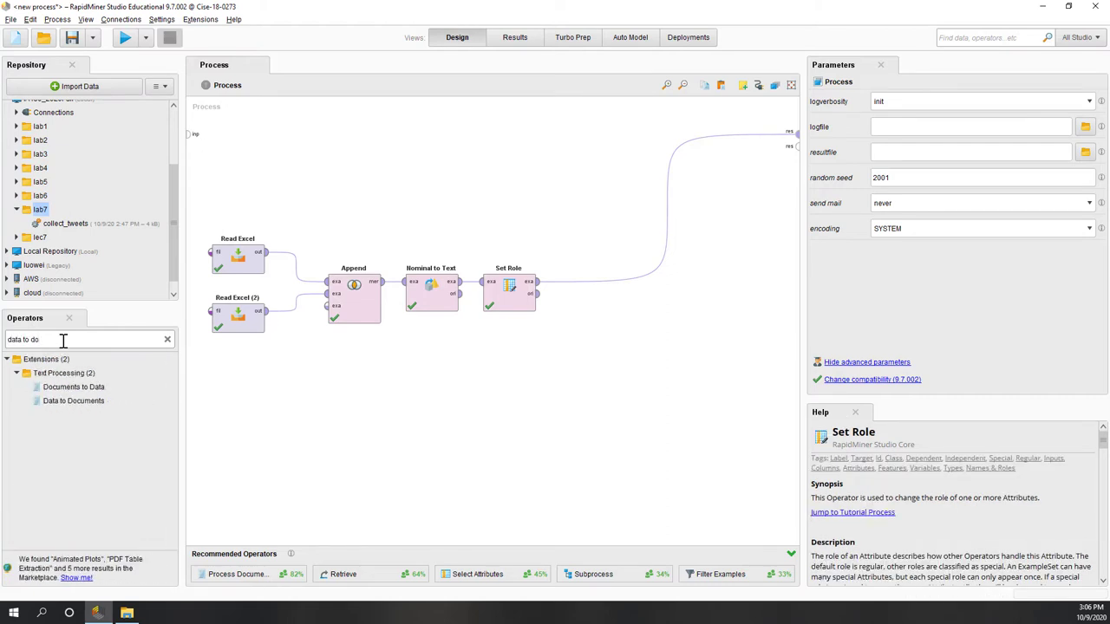
pyautogui.moveTo(78, 361); pyautogui.dragTo(590, 289)
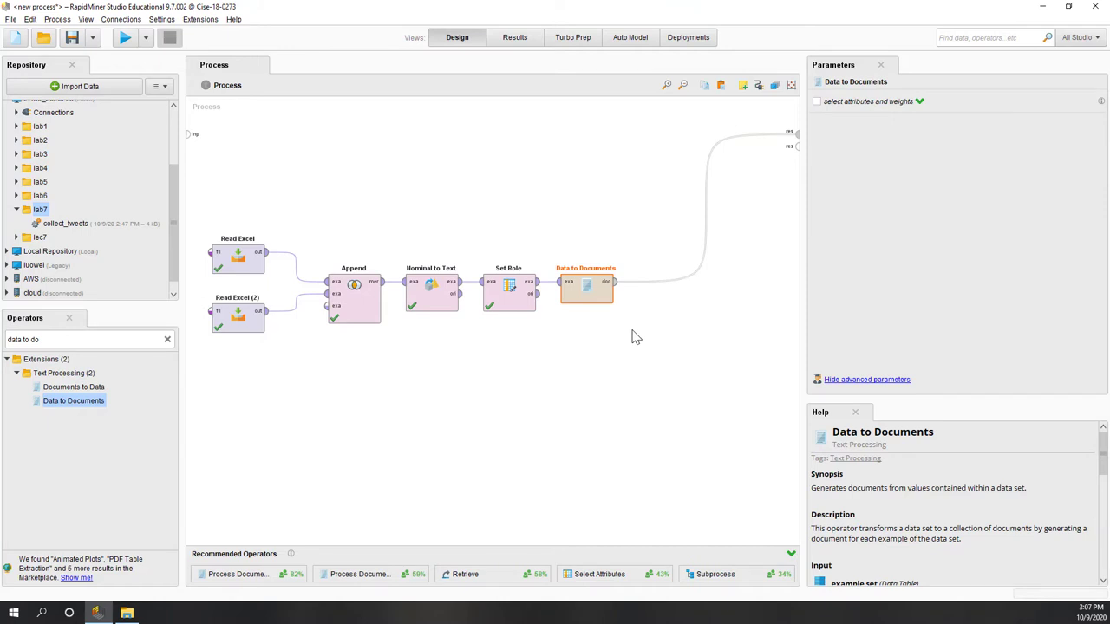
# Search the operators for "process document" and insert a Process Documents operator between Data to Documents and the result port.
pyautogui.click(77, 338)
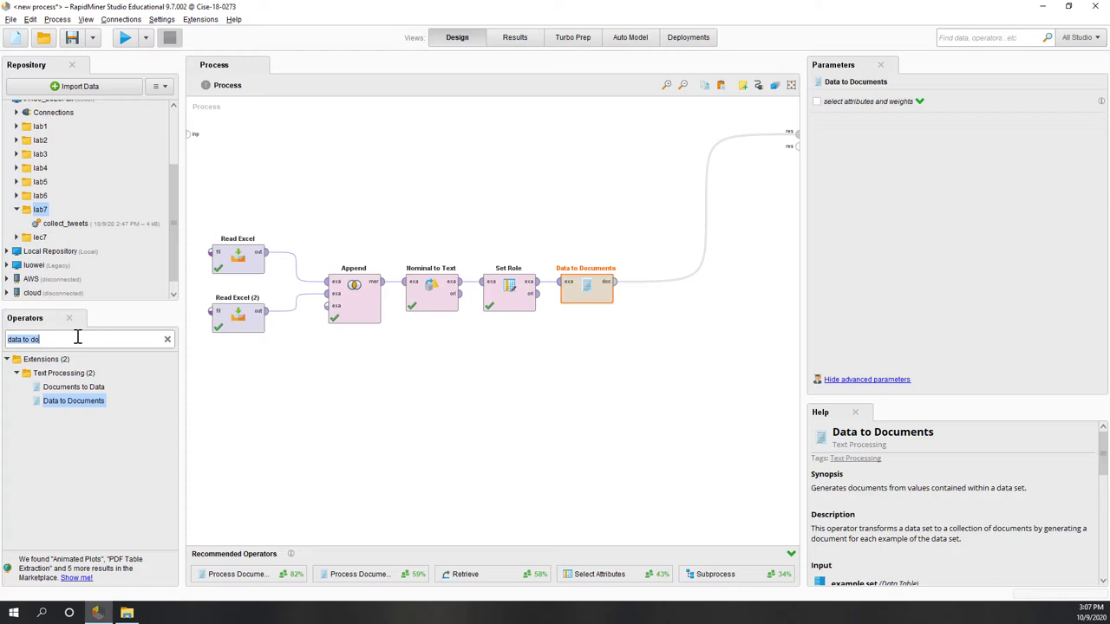
pyautogui.write('pro')
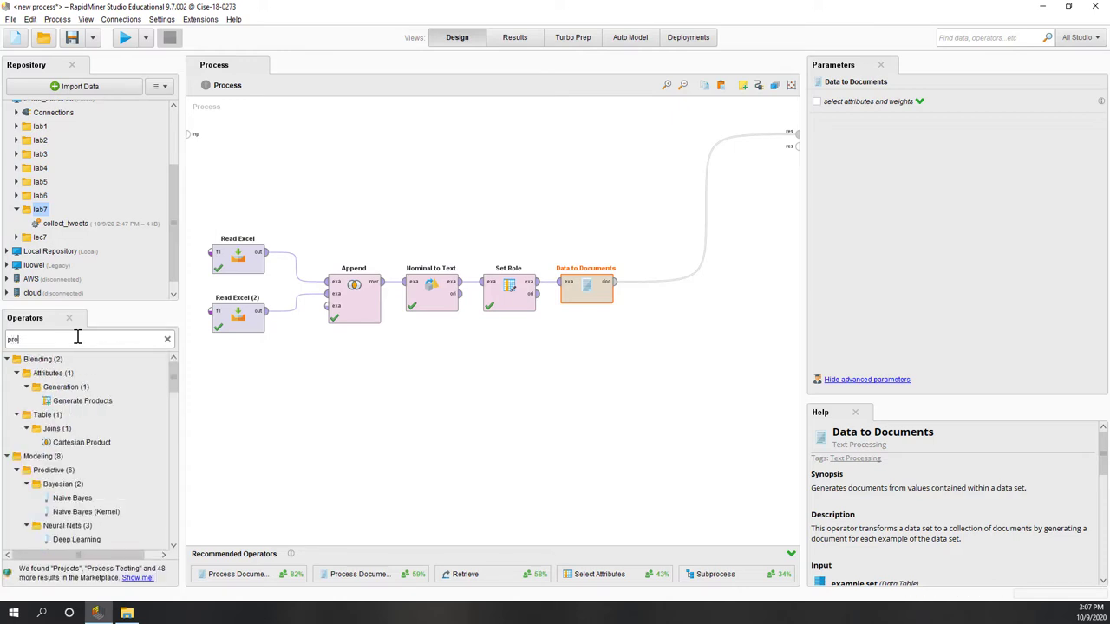
pyautogui.write('cess ')
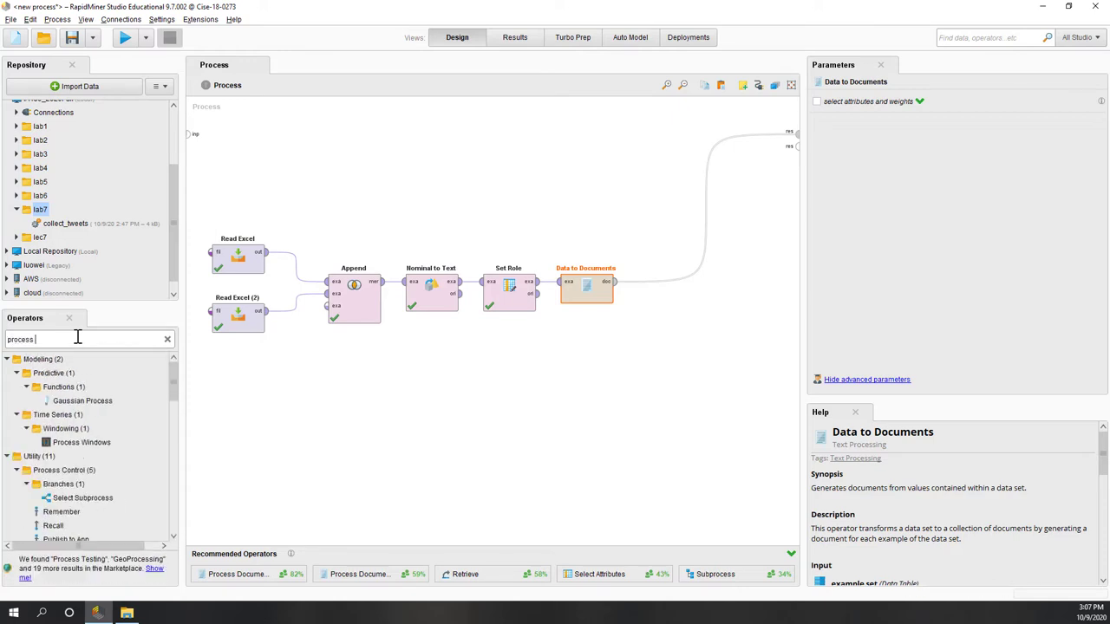
pyautogui.write('document')
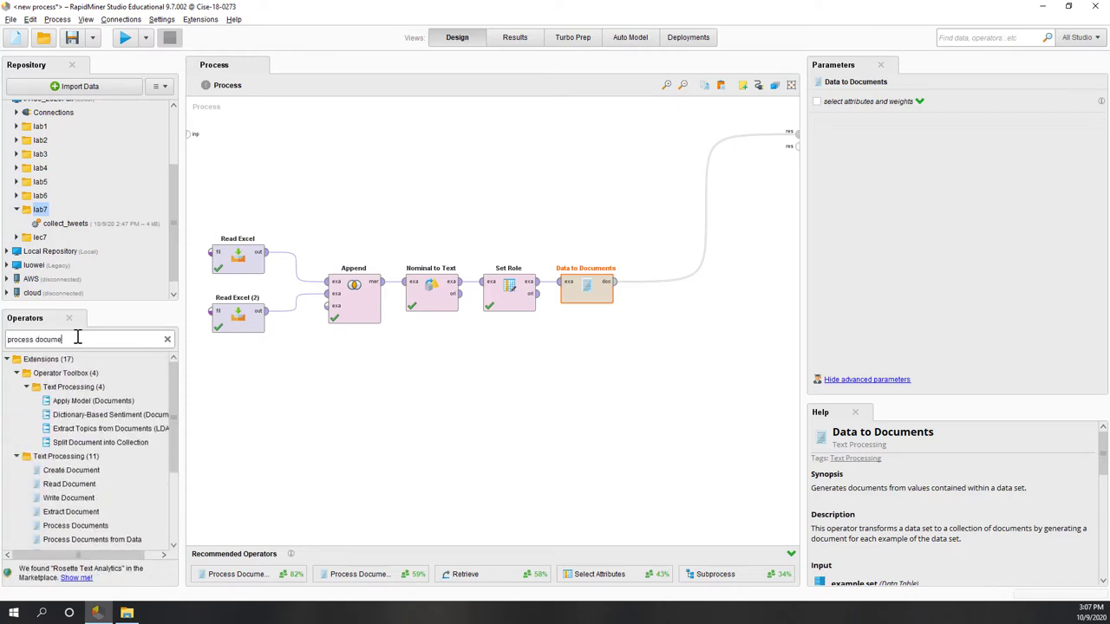
pyautogui.click(82, 527)
pyautogui.moveTo(87, 526); pyautogui.dragTo(645, 293)
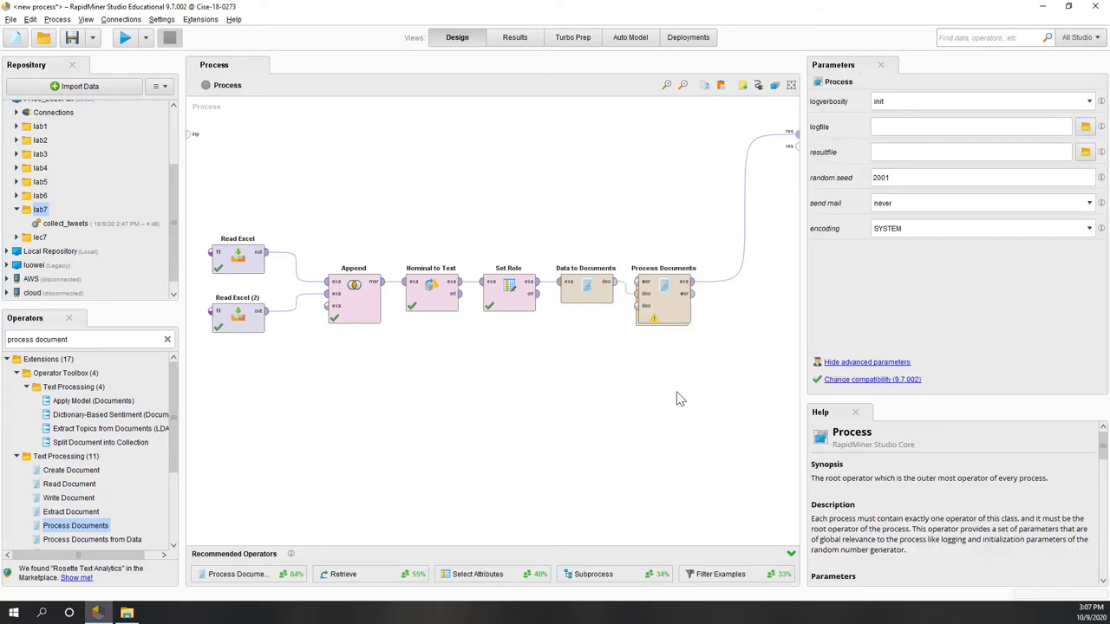
# Open the Process Documents subprocess and add a Tokenize operator connected to its document input.
pyautogui.doubleClick(675, 319)
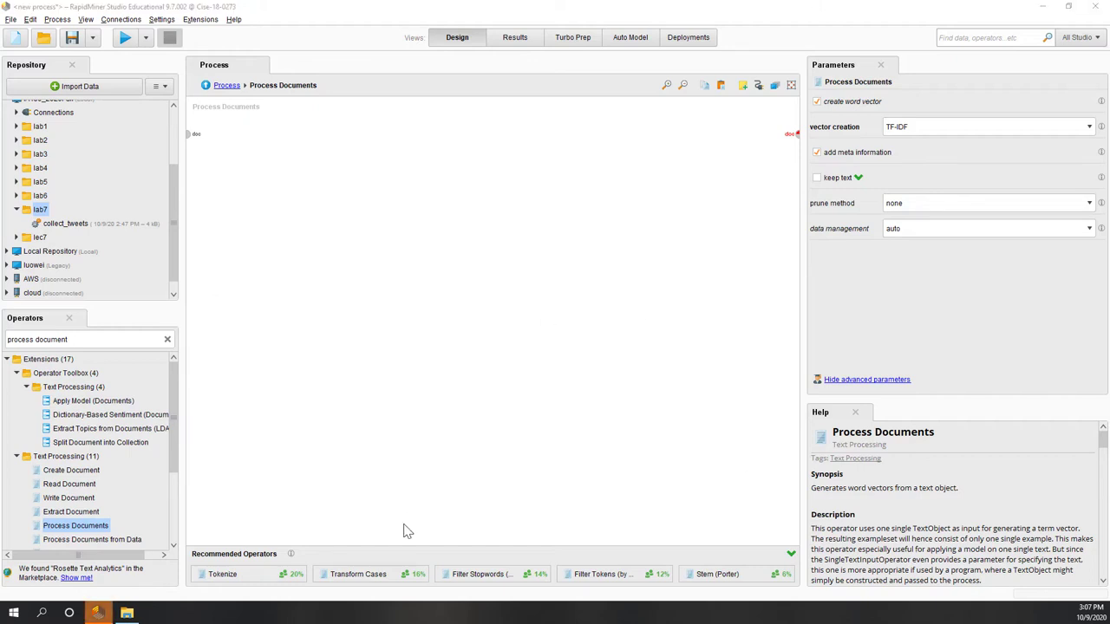
pyautogui.moveTo(212, 576); pyautogui.dragTo(319, 349)
pyautogui.moveTo(190, 134); pyautogui.dragTo(320, 277)
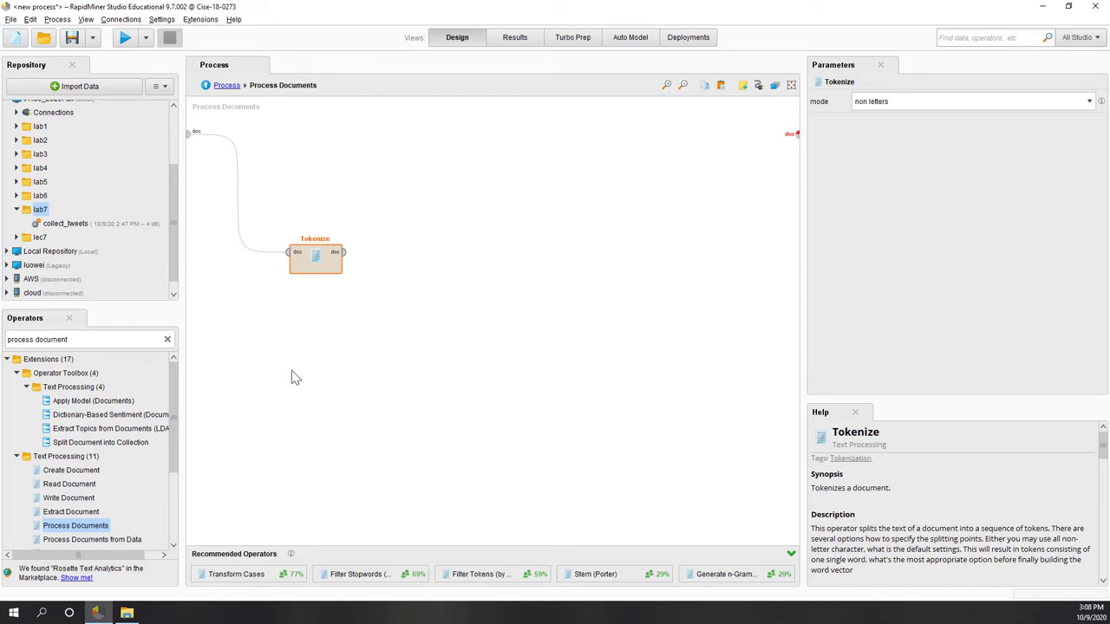
# Add Transform Cases and Filter Stopwords (English) operators after Tokenize and connect them in sequence.
pyautogui.moveTo(235, 575); pyautogui.dragTo(365, 252)
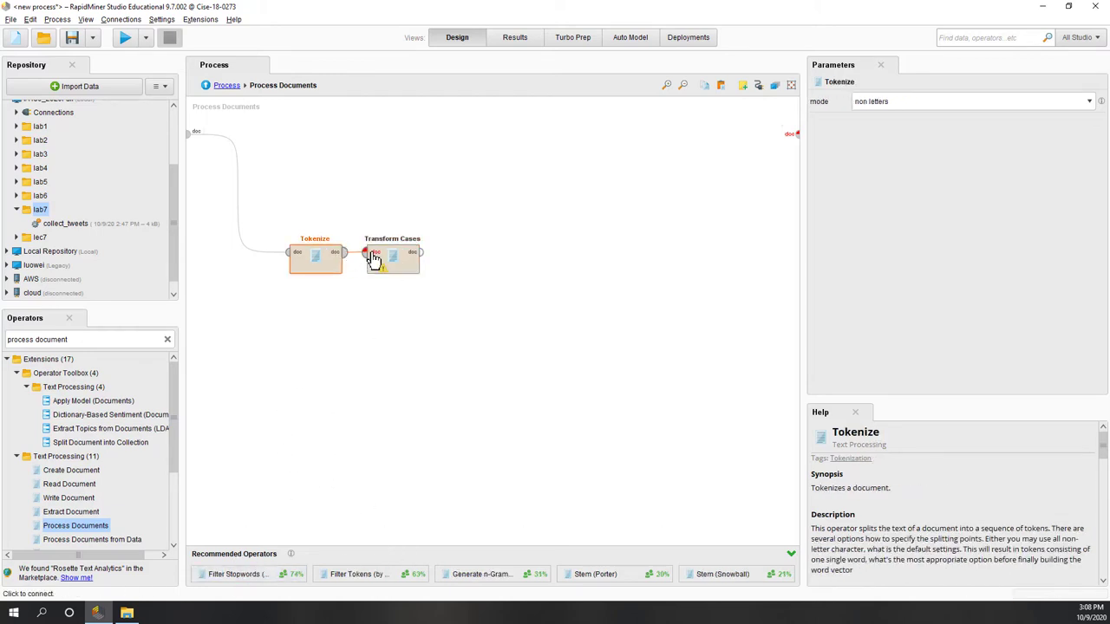
pyautogui.click(400, 273)
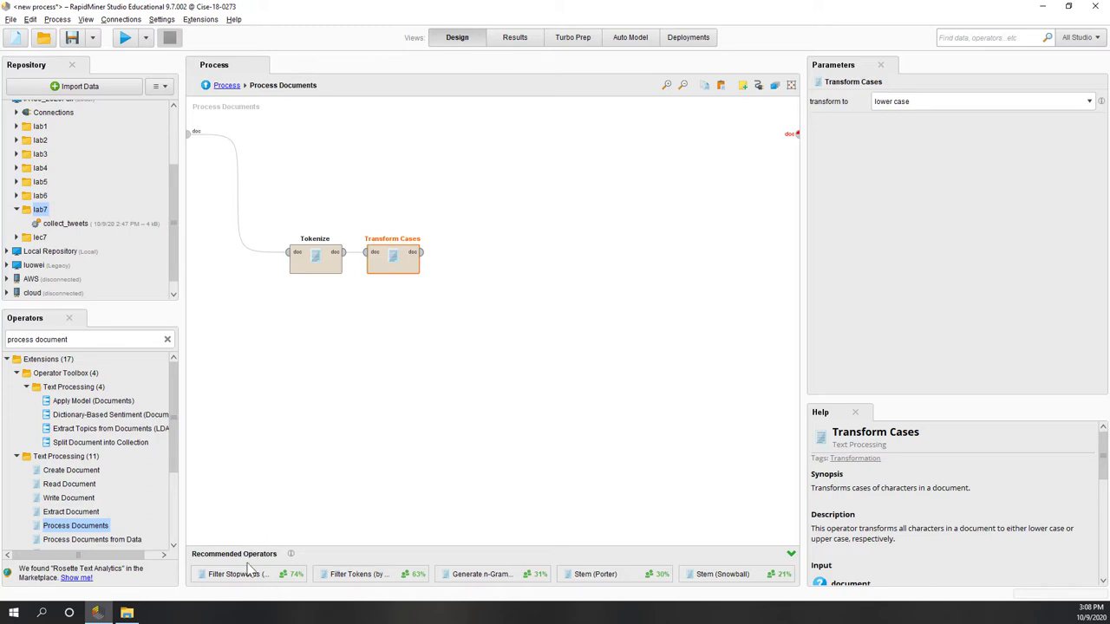
pyautogui.moveTo(249, 573); pyautogui.dragTo(491, 257)
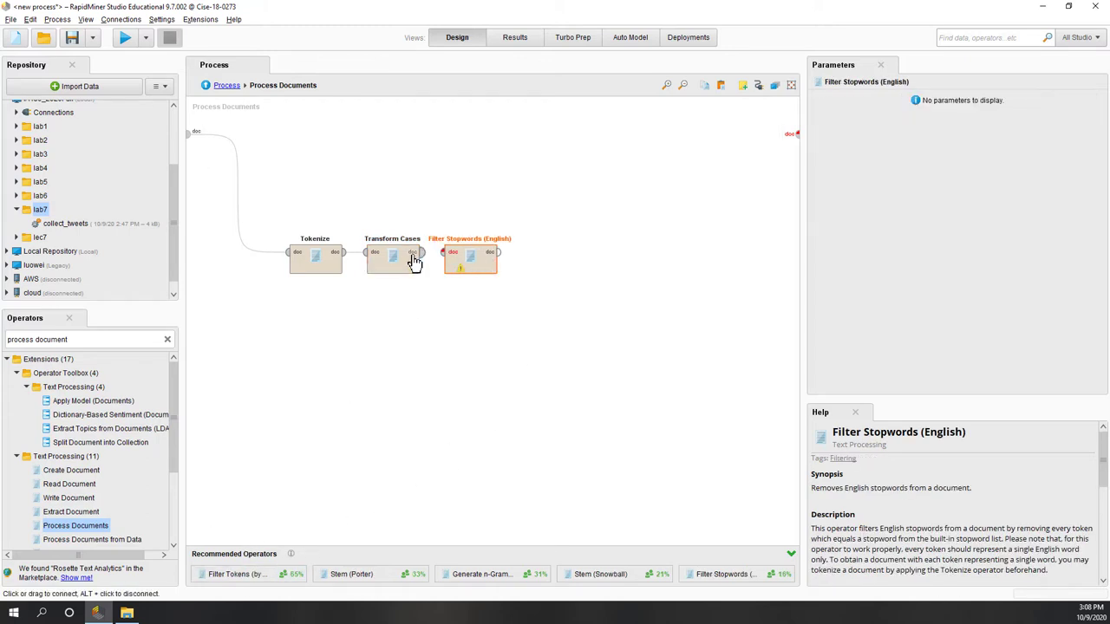
pyautogui.moveTo(417, 257); pyautogui.dragTo(444, 255)
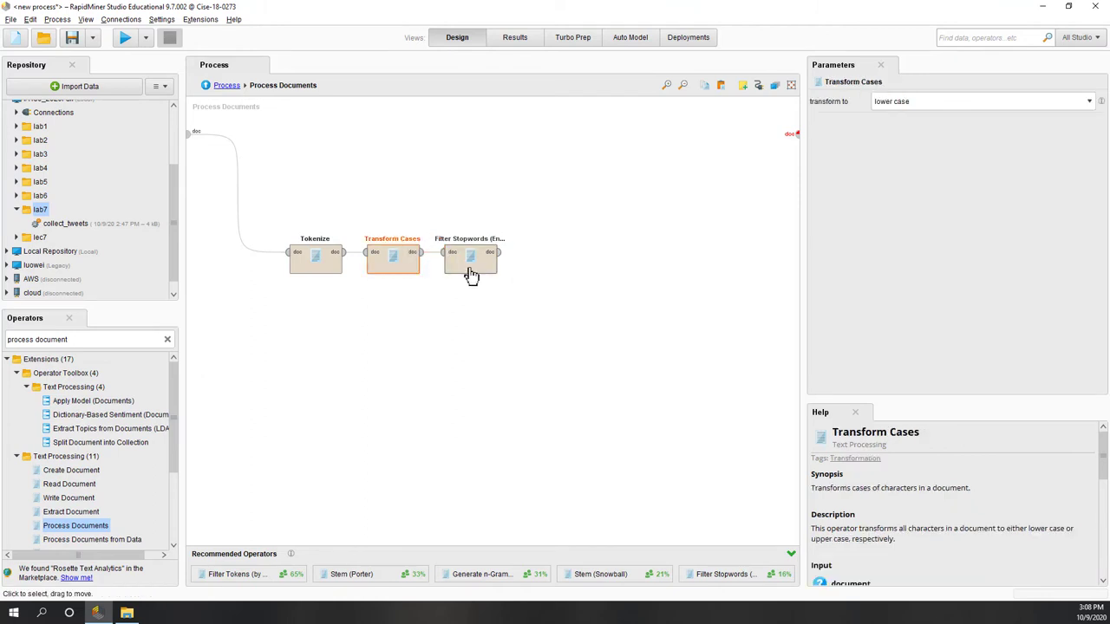
pyautogui.click(471, 275)
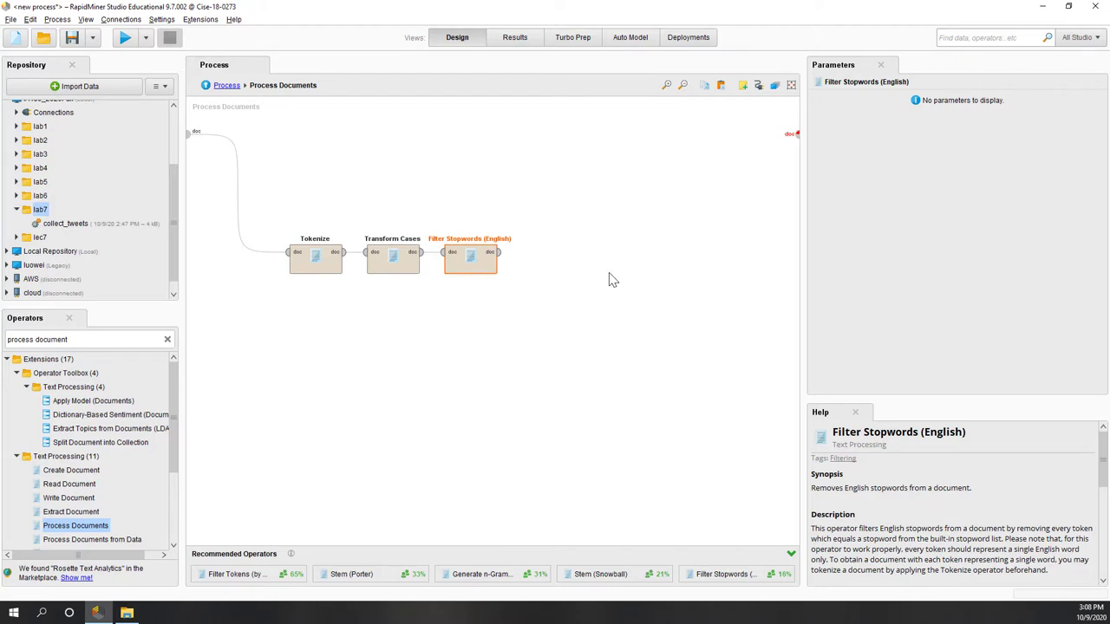
# Add a Filter Tokens (by Length) operator and connect it to the output of Filter Stopwords (English).
pyautogui.moveTo(212, 578)
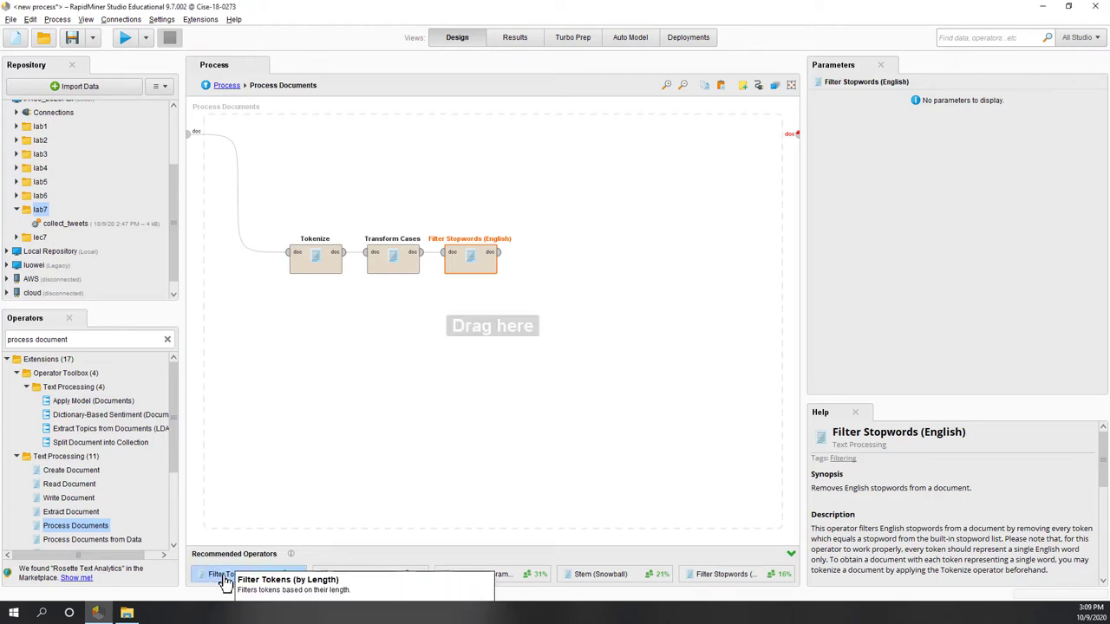
pyautogui.moveTo(224, 581); pyautogui.dragTo(579, 440)
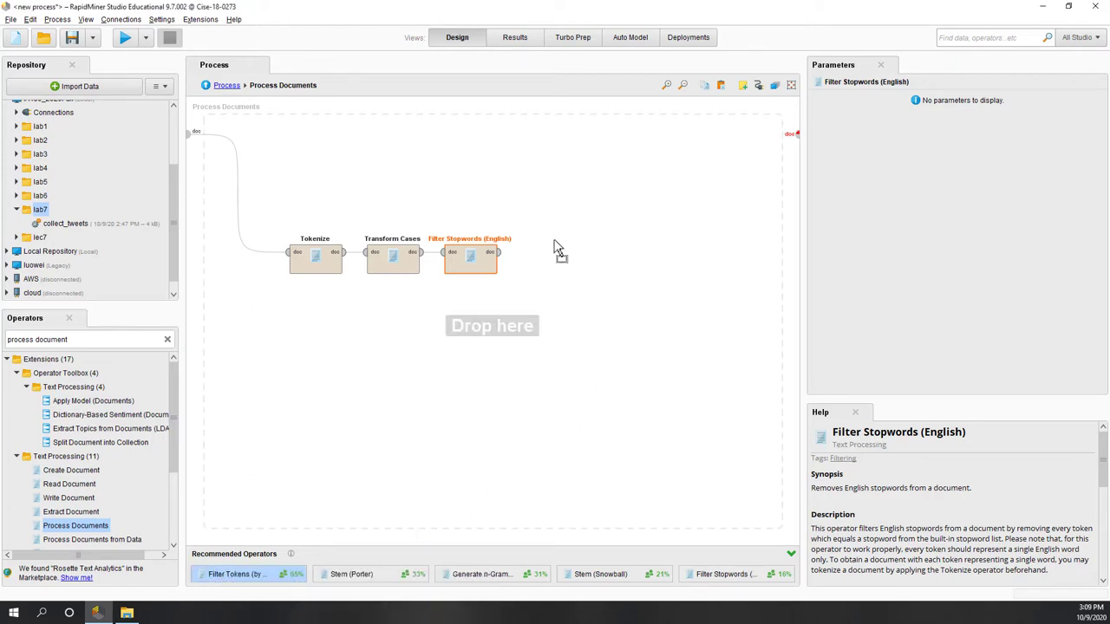
pyautogui.moveTo(557, 249); pyautogui.dragTo(560, 269)
pyautogui.click(492, 261)
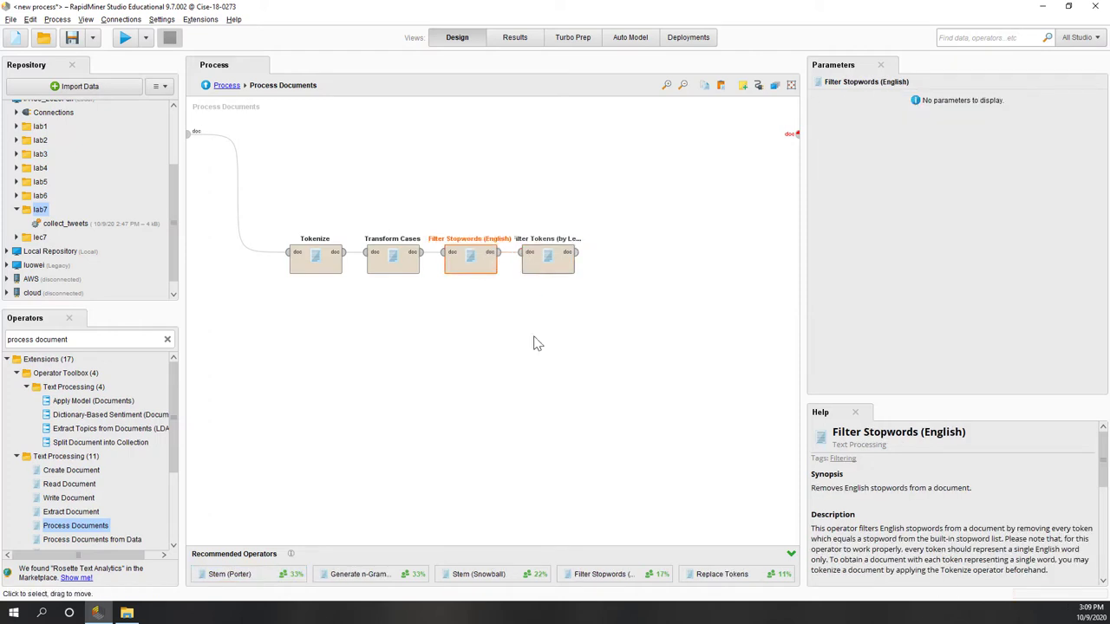
pyautogui.click(555, 269)
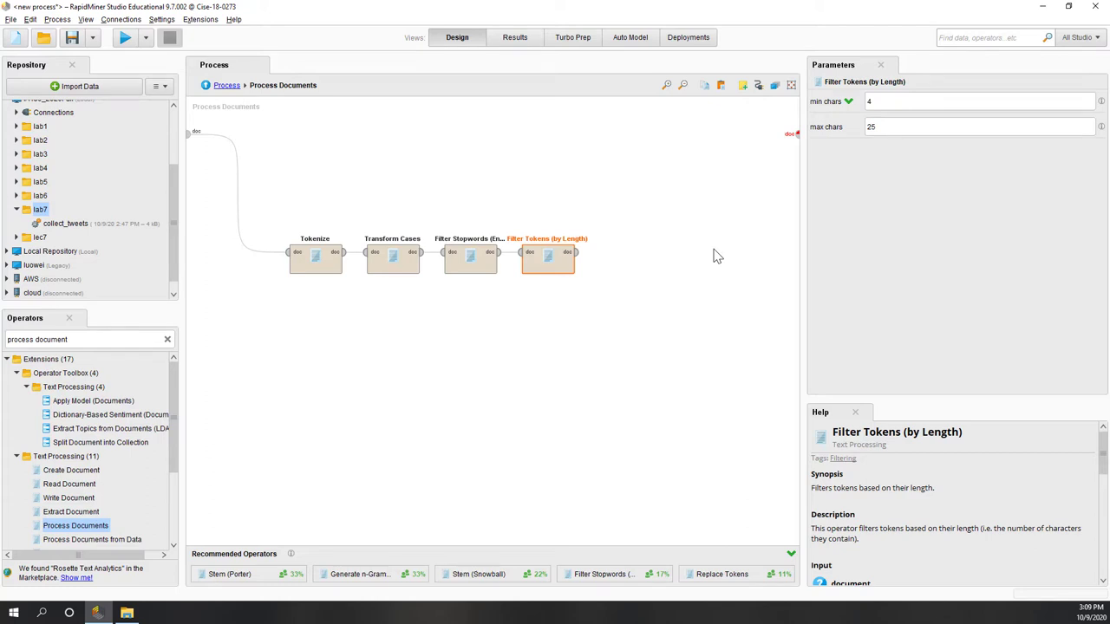
# Set the minimum characters of Filter Tokens (by Length) to 2.
pyautogui.moveTo(894, 101); pyautogui.dragTo(848, 101)
pyautogui.press('Return')
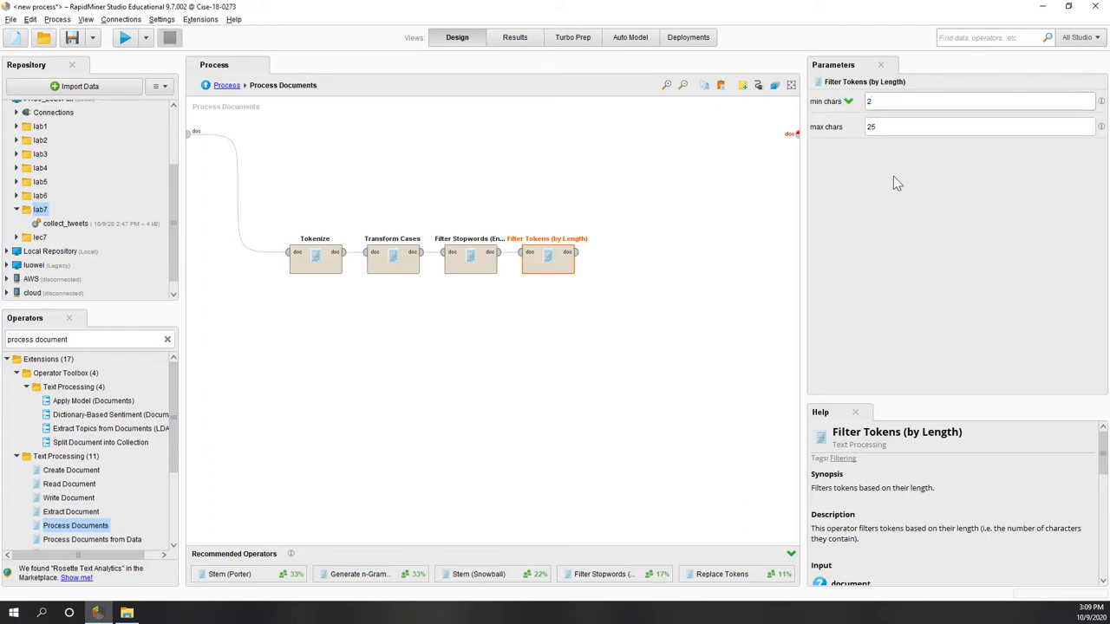
pyautogui.click(886, 128)
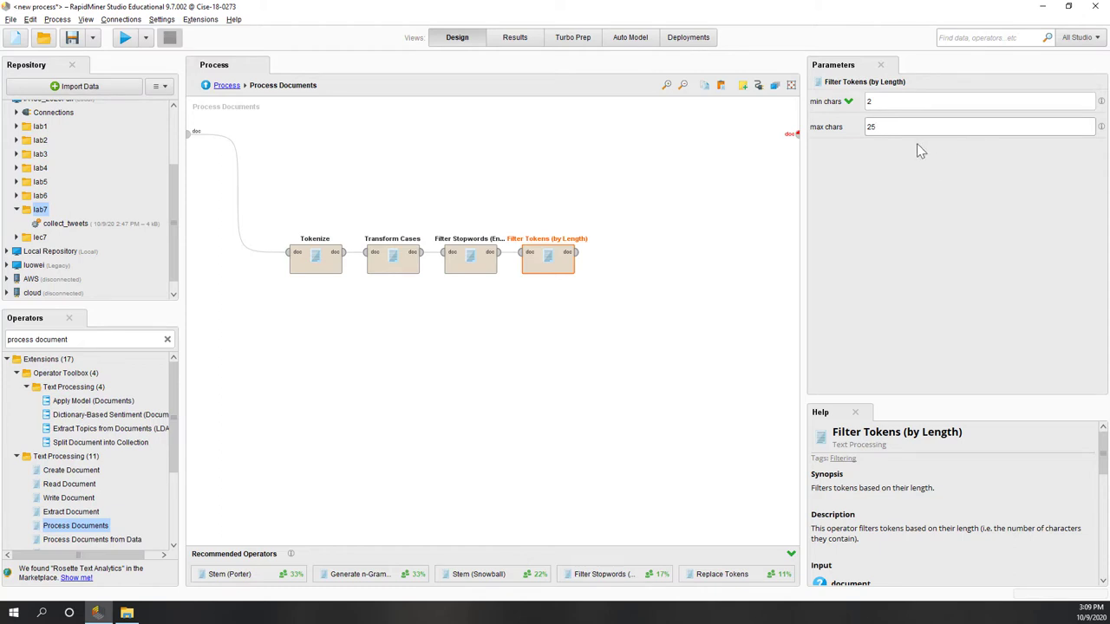
pyautogui.moveTo(892, 128); pyautogui.dragTo(740, 125)
pyautogui.click(619, 260)
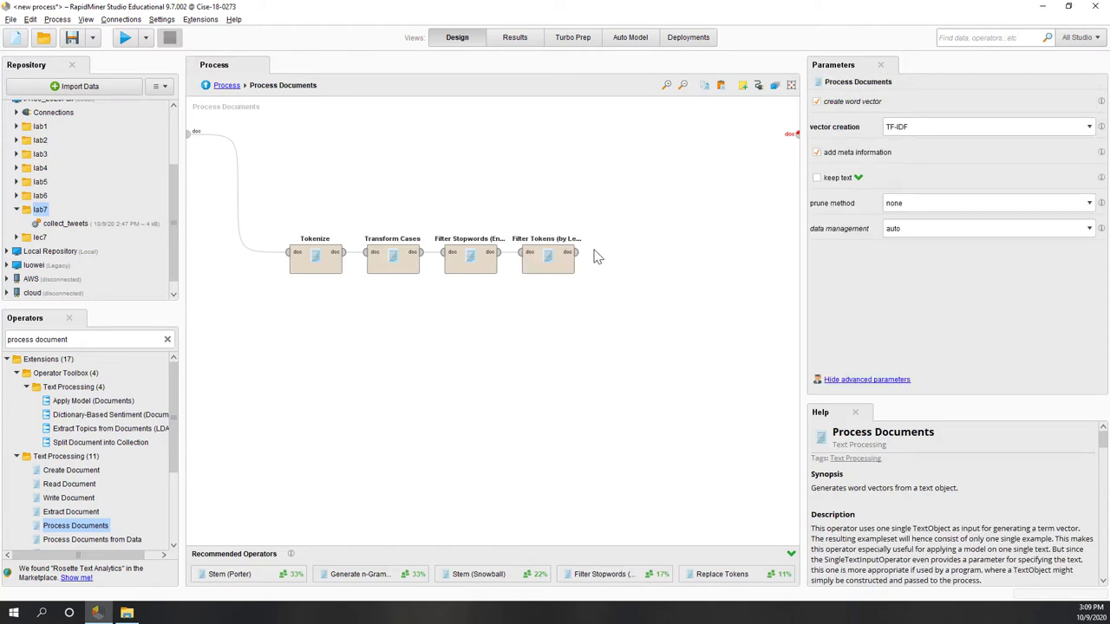
# Connect Filter Tokens (by Length) to the subprocess's document output and keep TF-IDF as the vector creation method of Process Documents.
pyautogui.moveTo(578, 253); pyautogui.dragTo(794, 132)
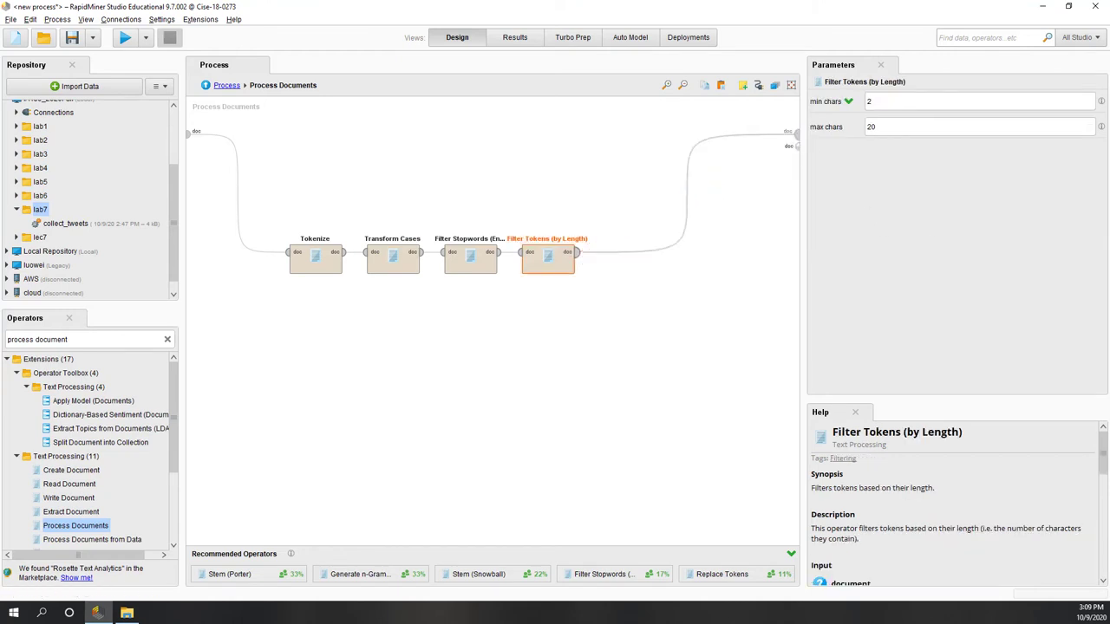
pyautogui.click(619, 260)
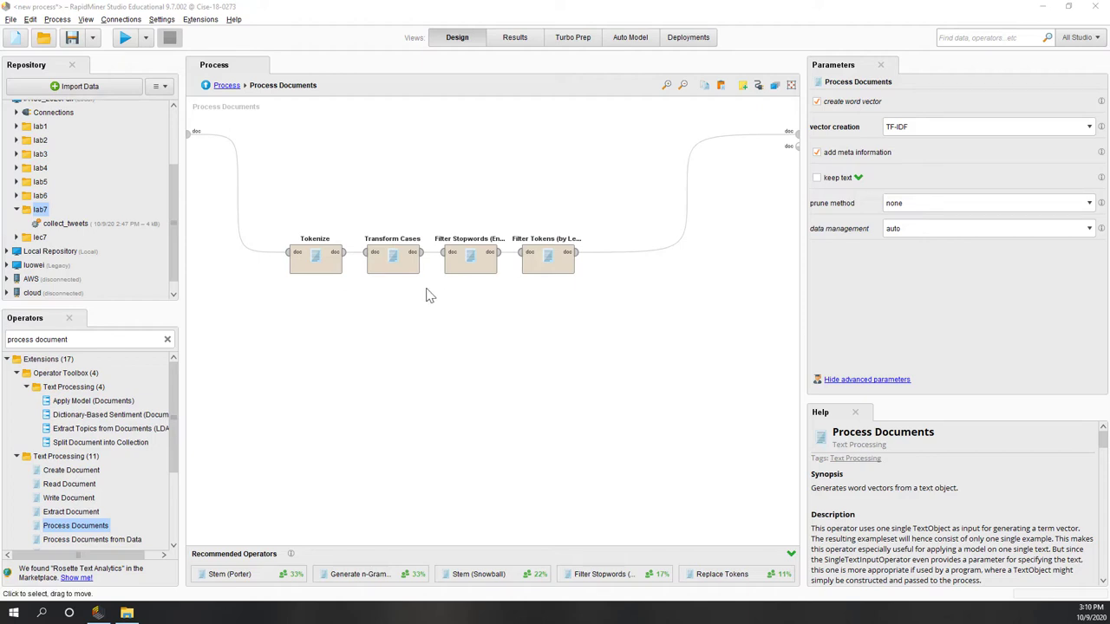
pyautogui.click(471, 344)
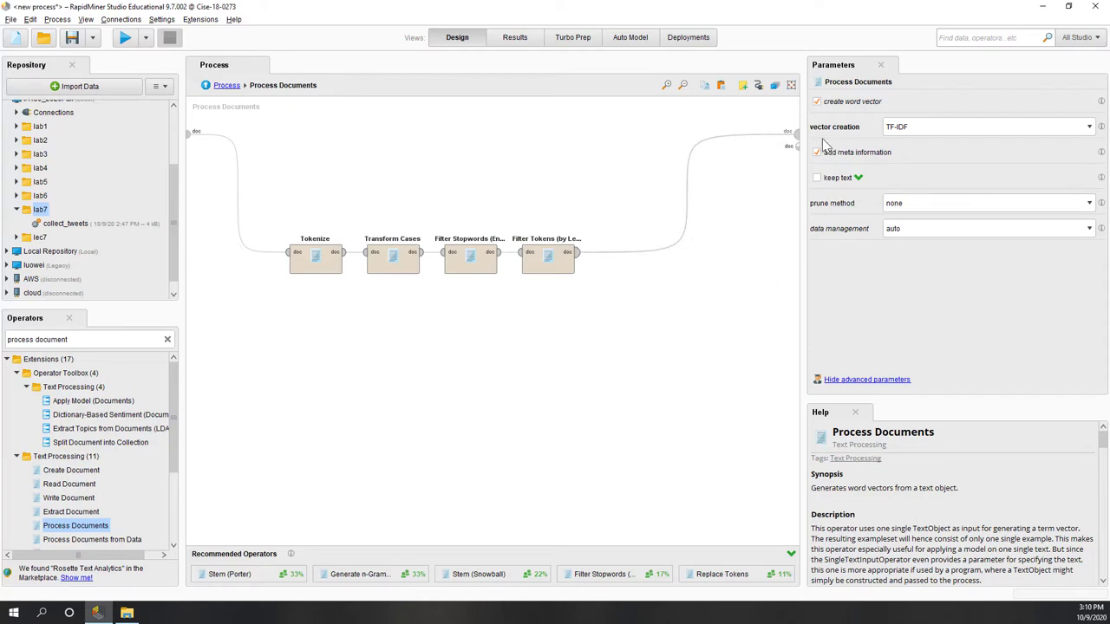
pyautogui.click(947, 130)
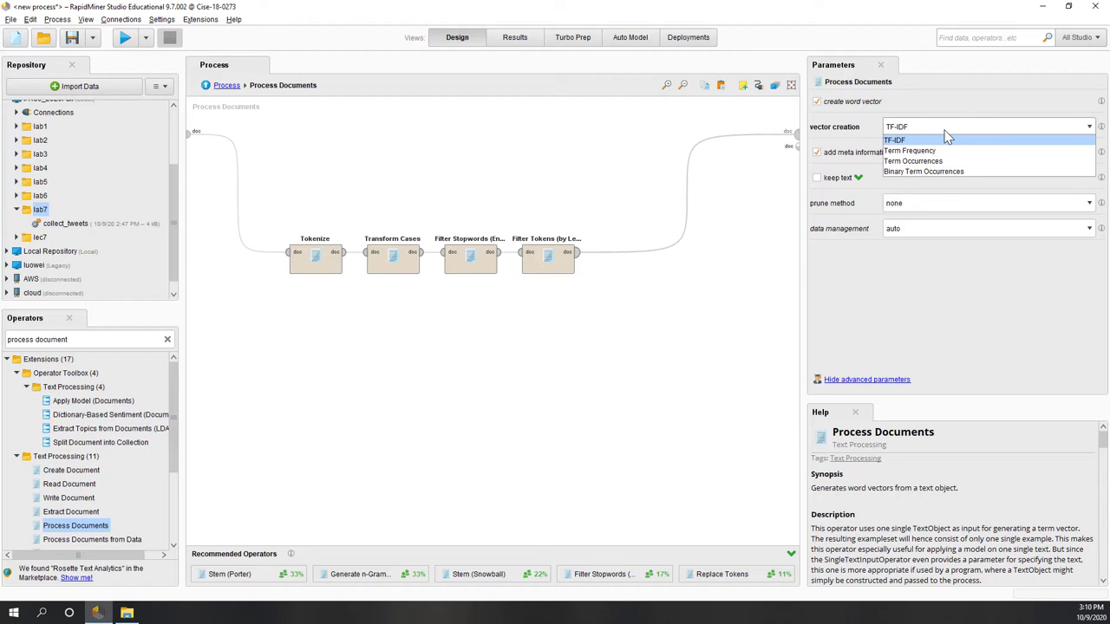
pyautogui.click(947, 139)
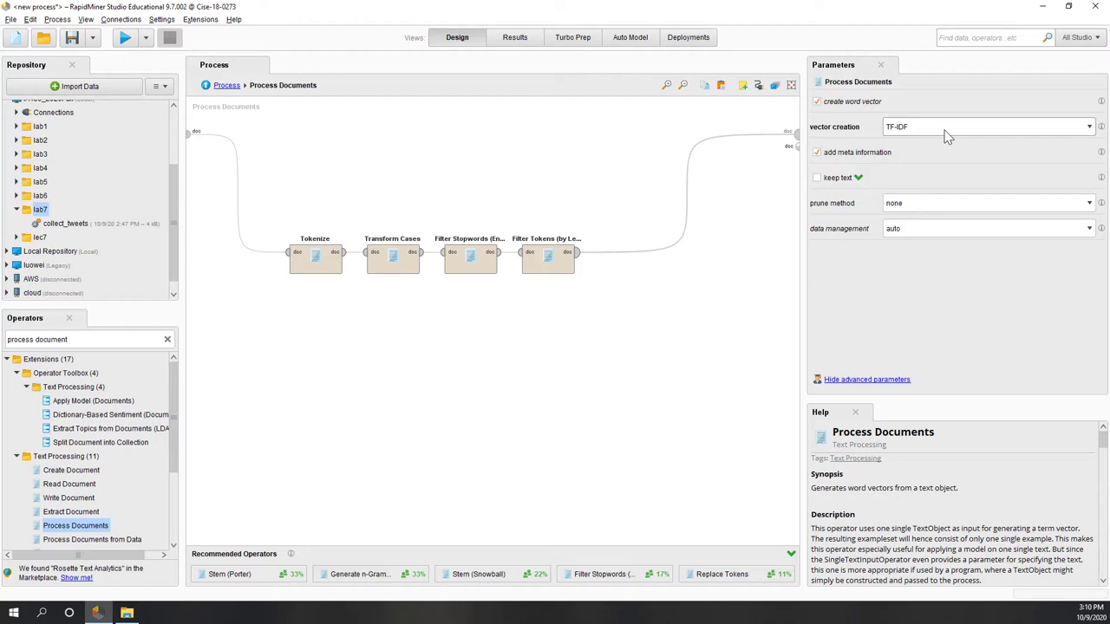
# Return to the main process and insert a Store operator between Process Documents and the result port.
pyautogui.click(226, 87)
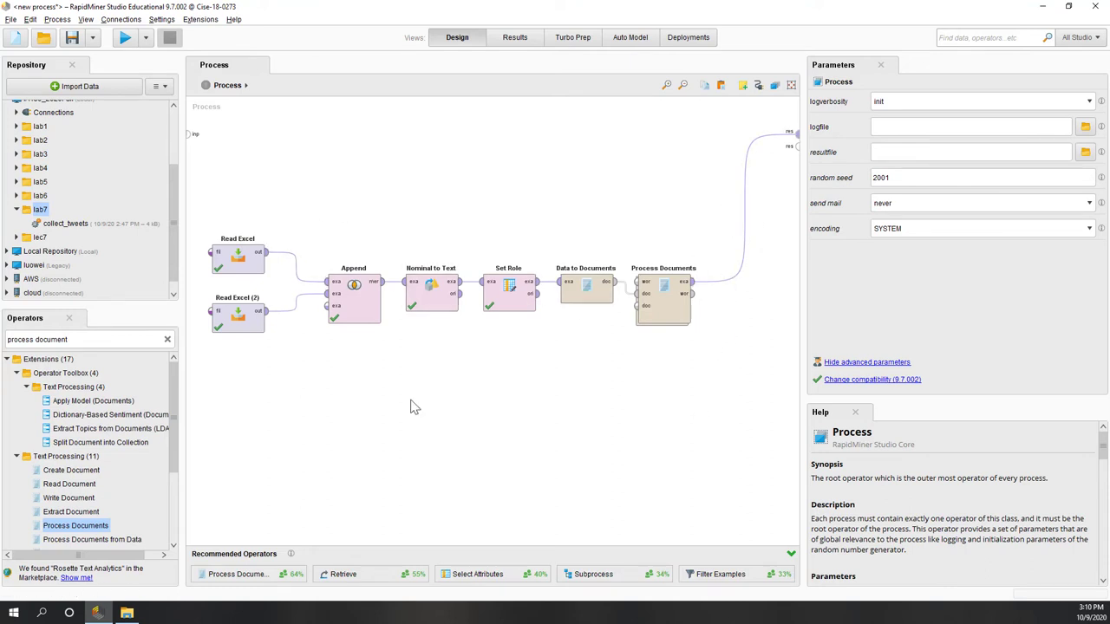
pyautogui.click(104, 343)
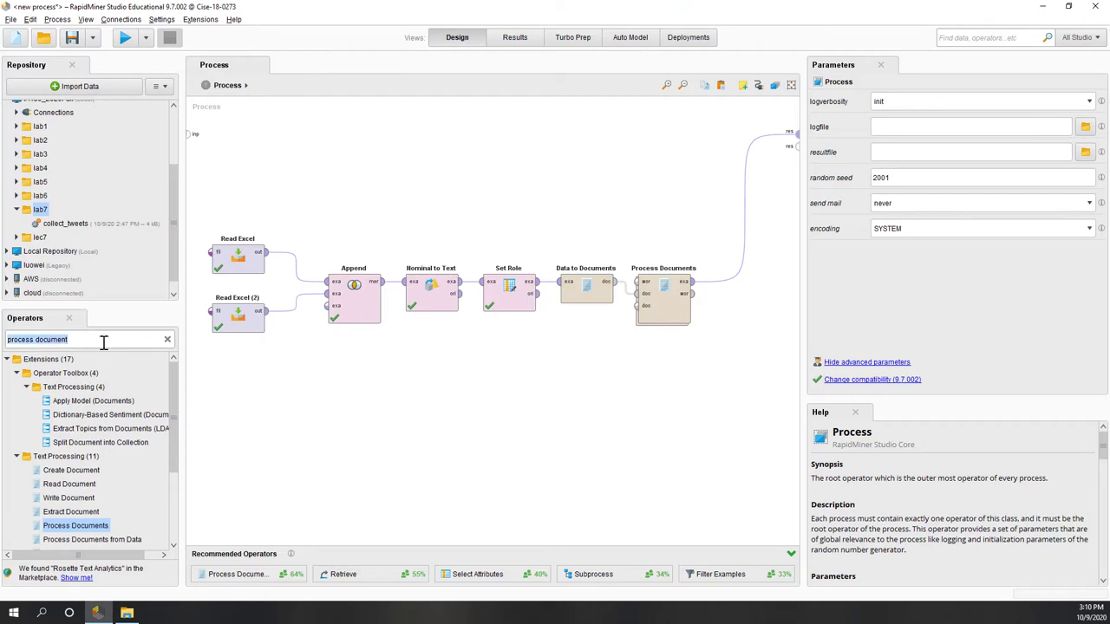
pyautogui.write('stor')
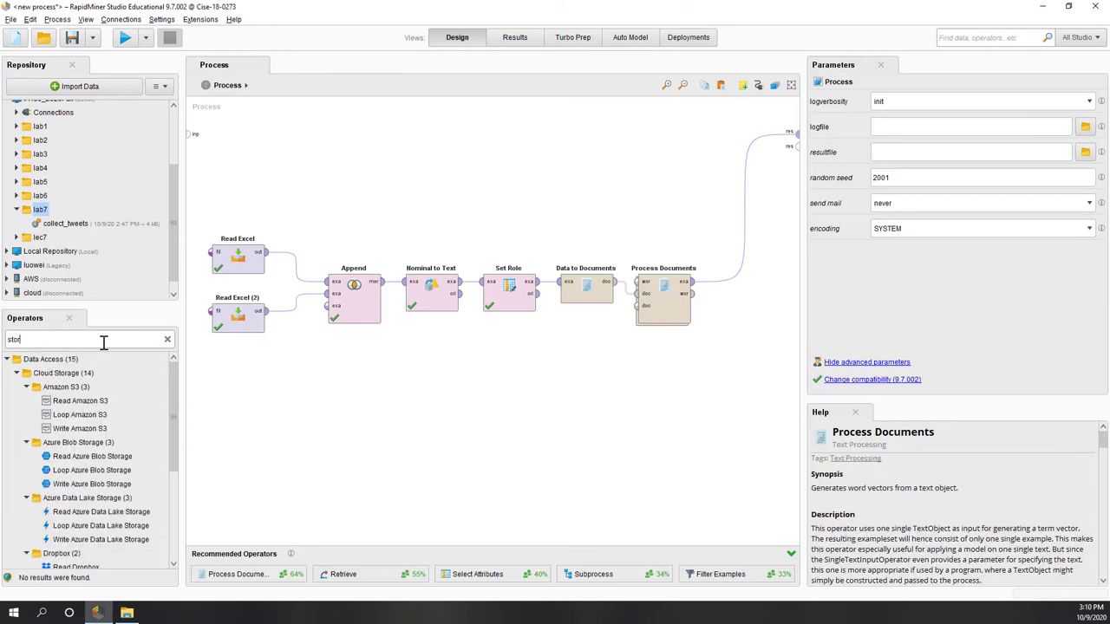
pyautogui.write('e')
pyautogui.moveTo(45, 373); pyautogui.dragTo(737, 289)
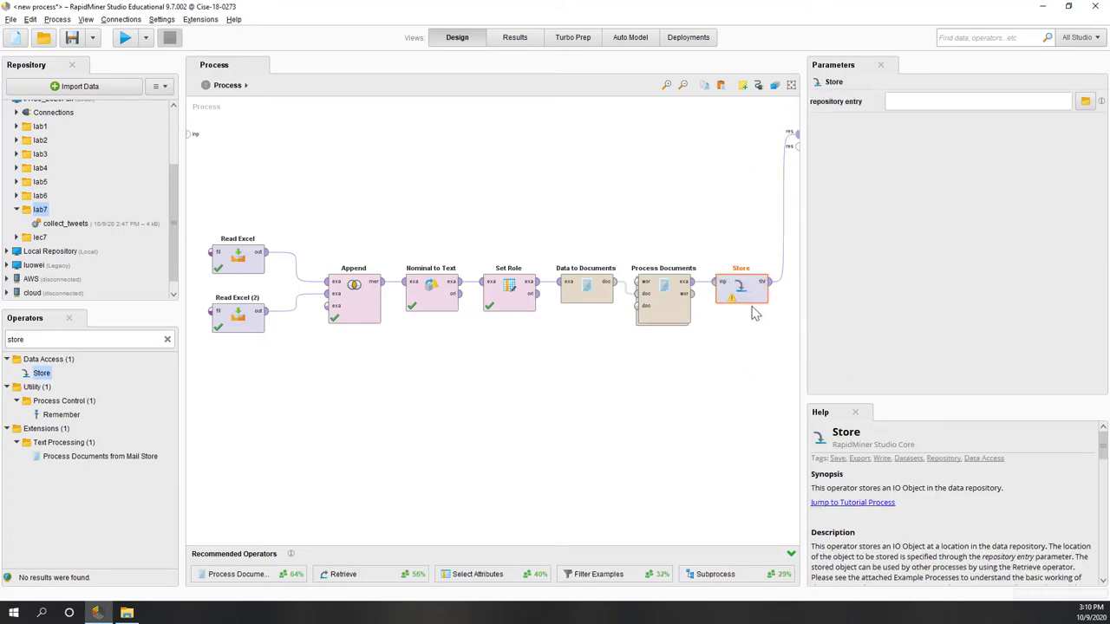
# Set the Store operator's repository entry to tweets in the lab7 folder of IA480_2020Fall.
pyautogui.click(1085, 103)
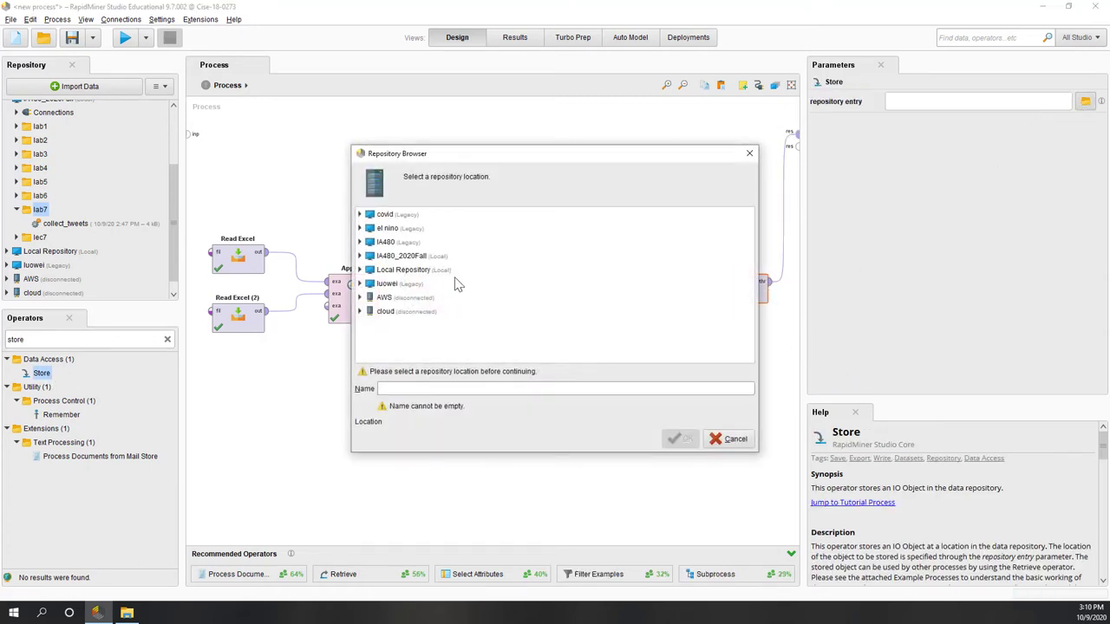
pyautogui.doubleClick(416, 256)
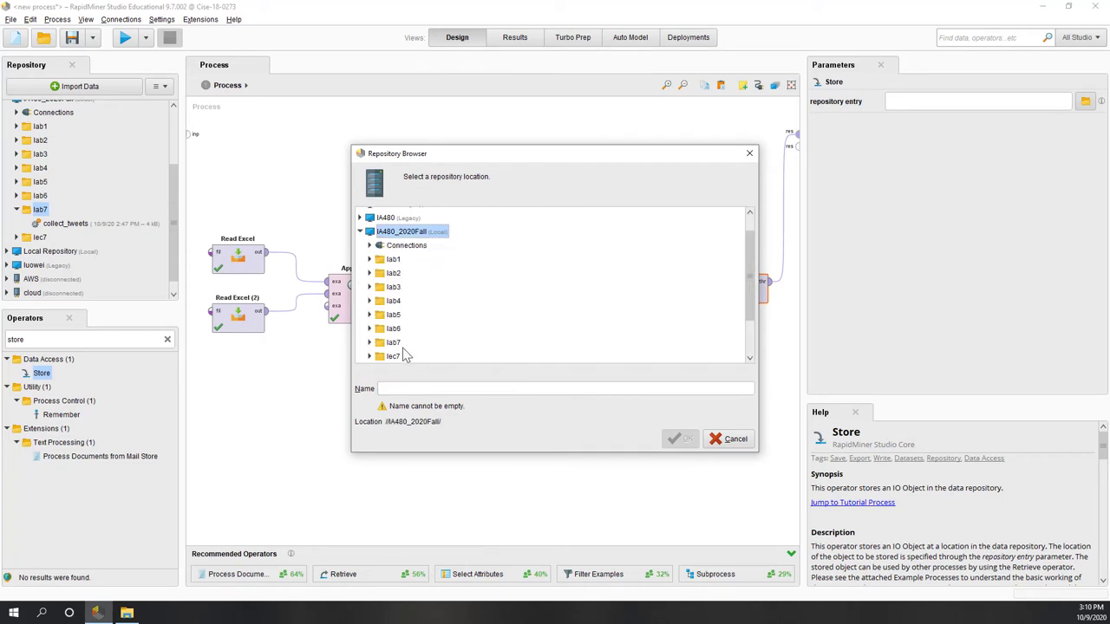
pyautogui.click(395, 344)
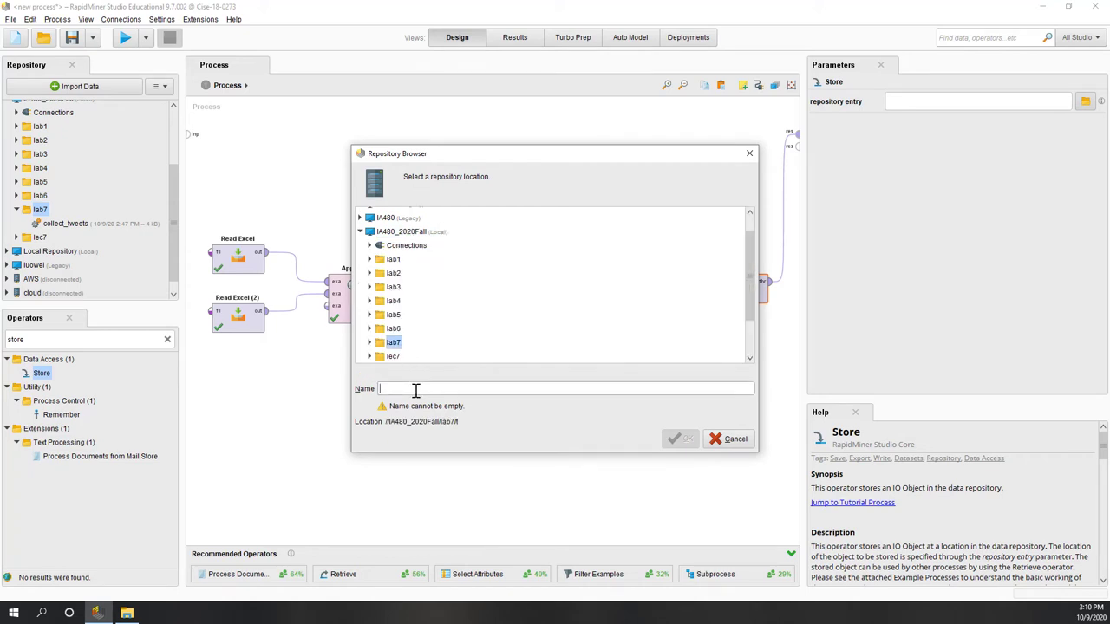
pyautogui.write('tweets')
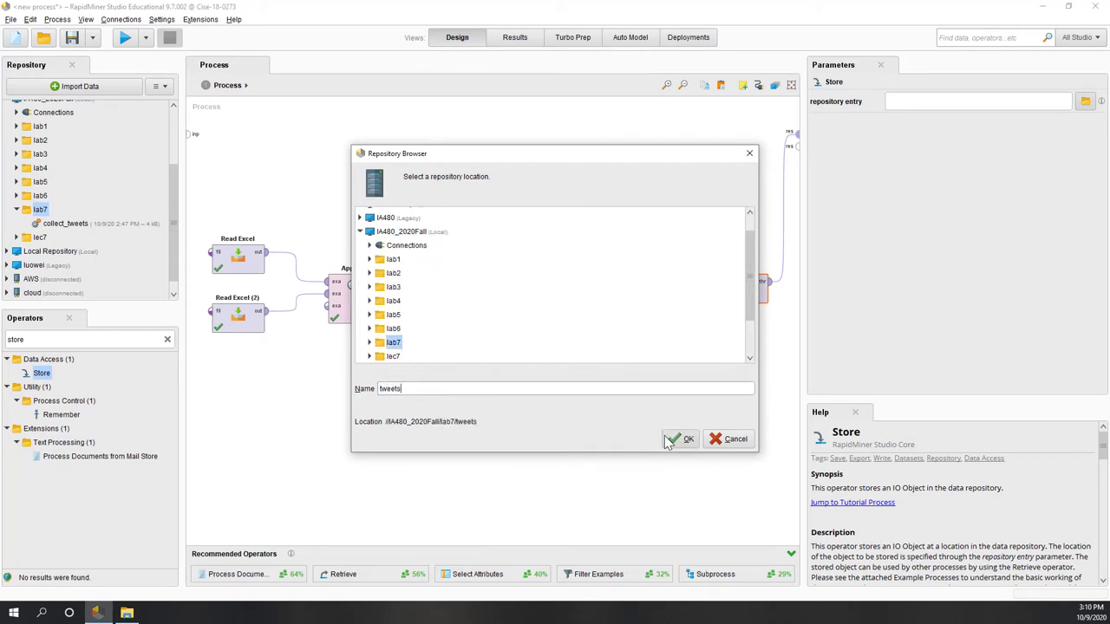
pyautogui.click(682, 439)
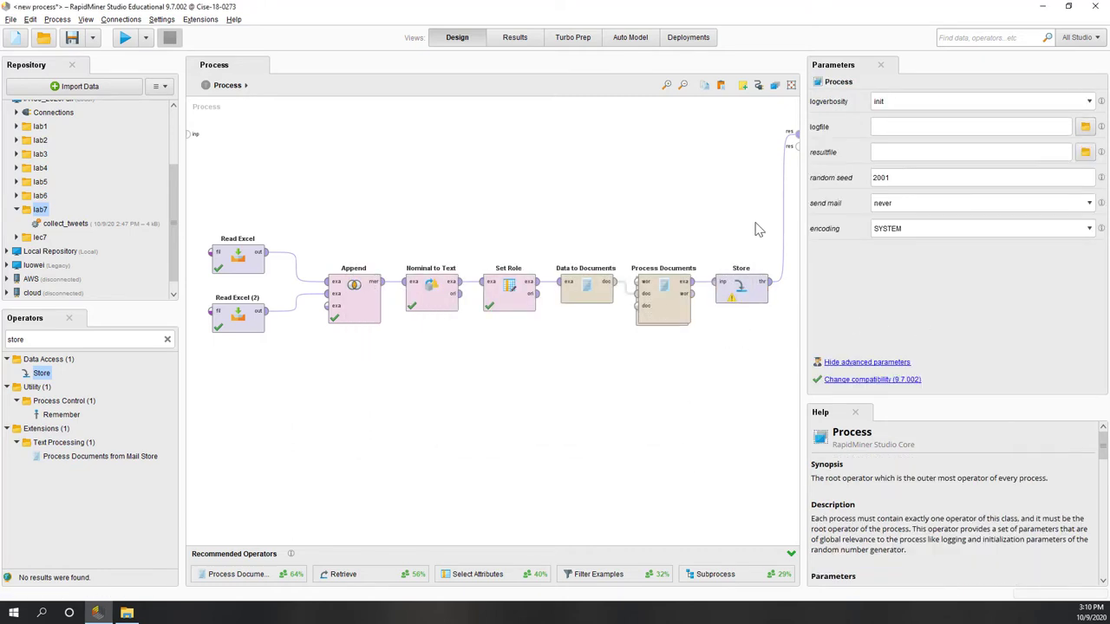
# Run the process and examine the labels, Ids and TF-IDF values across the word columns of the resulting example set.
pyautogui.moveTo(782, 206)
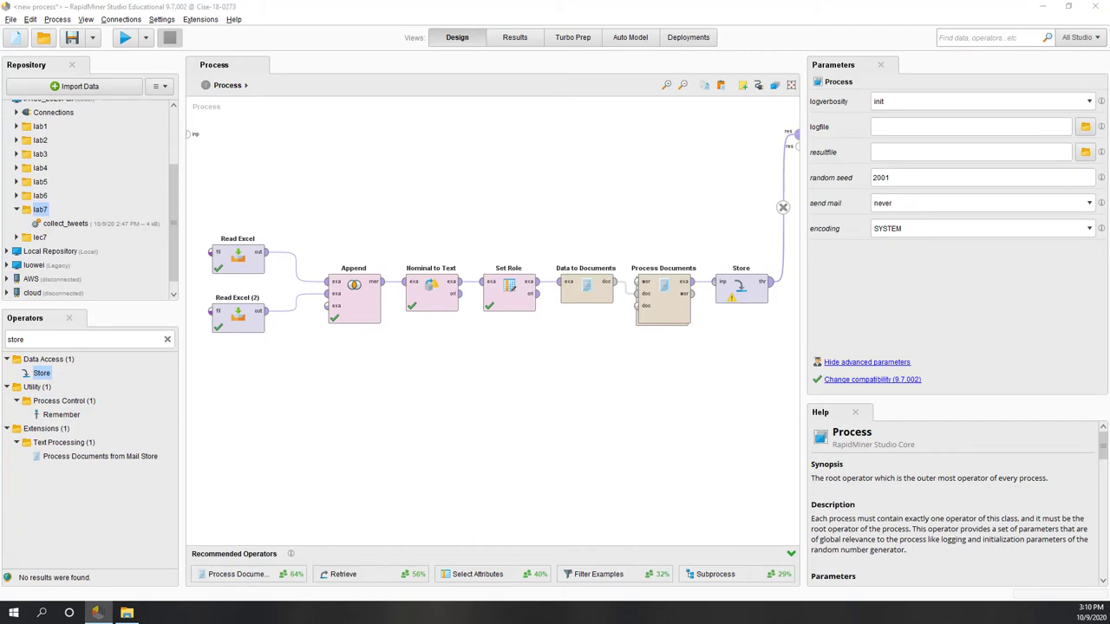
pyautogui.click(126, 39)
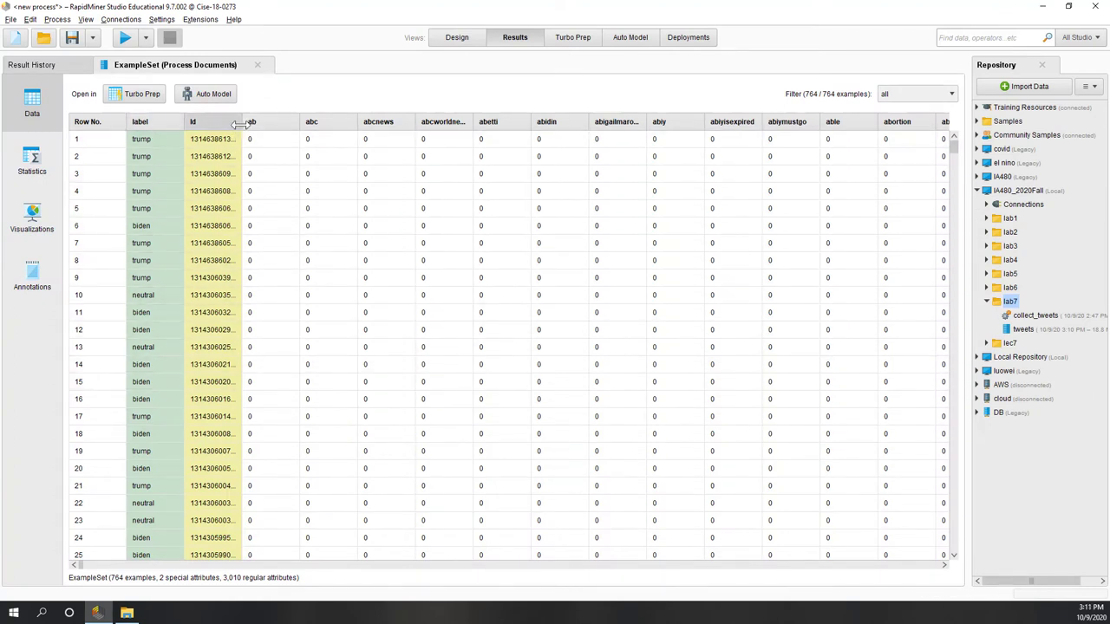
pyautogui.moveTo(240, 122); pyautogui.dragTo(296, 122)
pyautogui.scroll(-1, 401, 347)
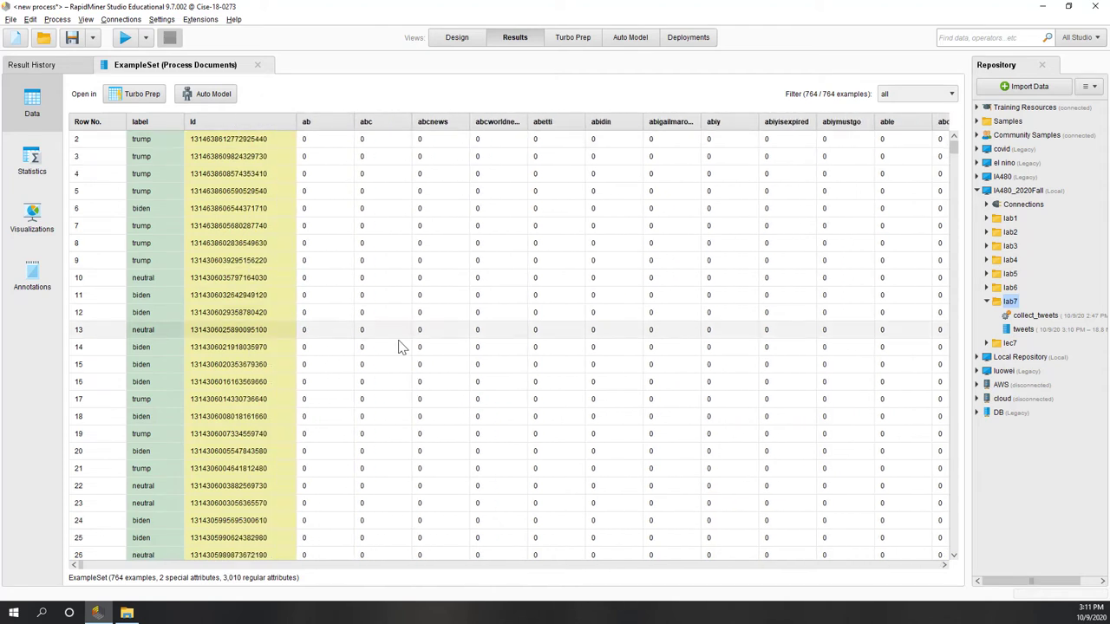
pyautogui.scroll(1, 401, 347)
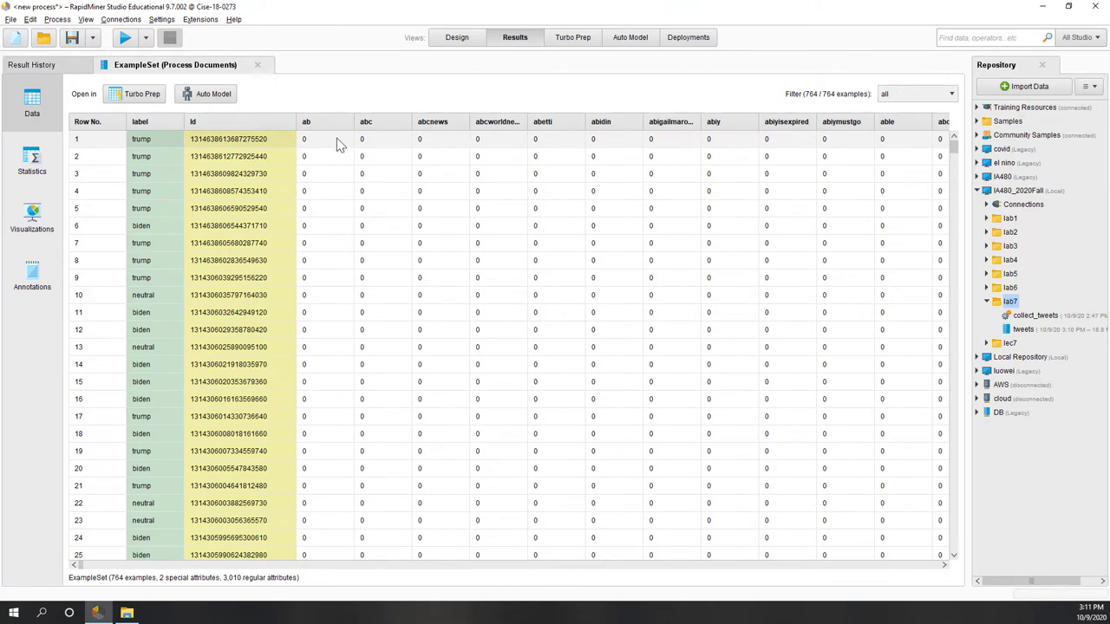
pyautogui.moveTo(82, 566); pyautogui.dragTo(385, 592)
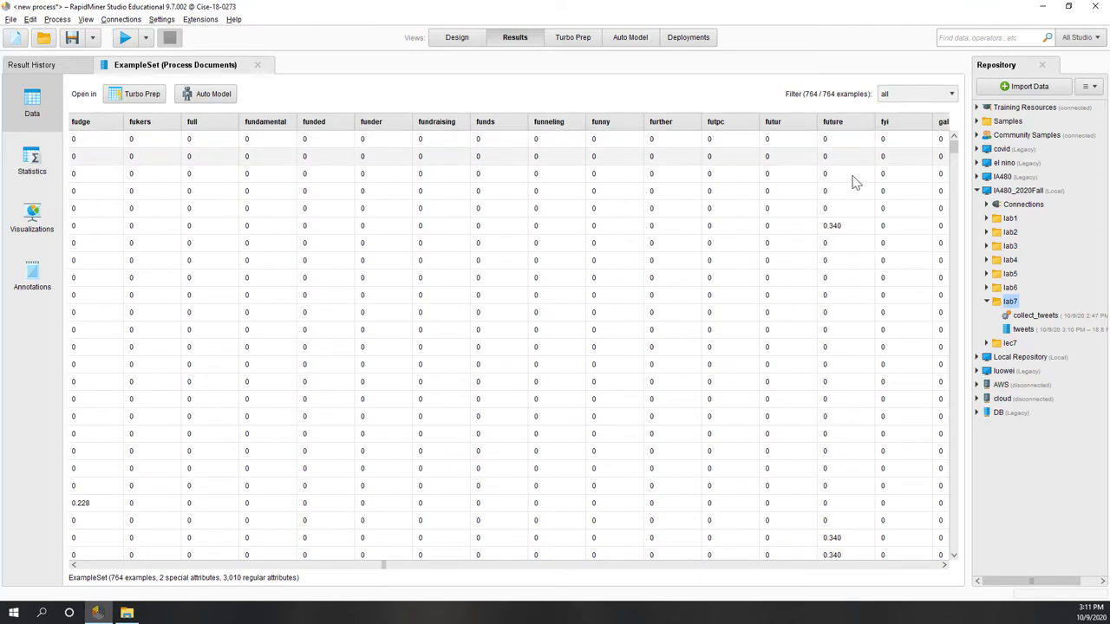
pyautogui.click(854, 229)
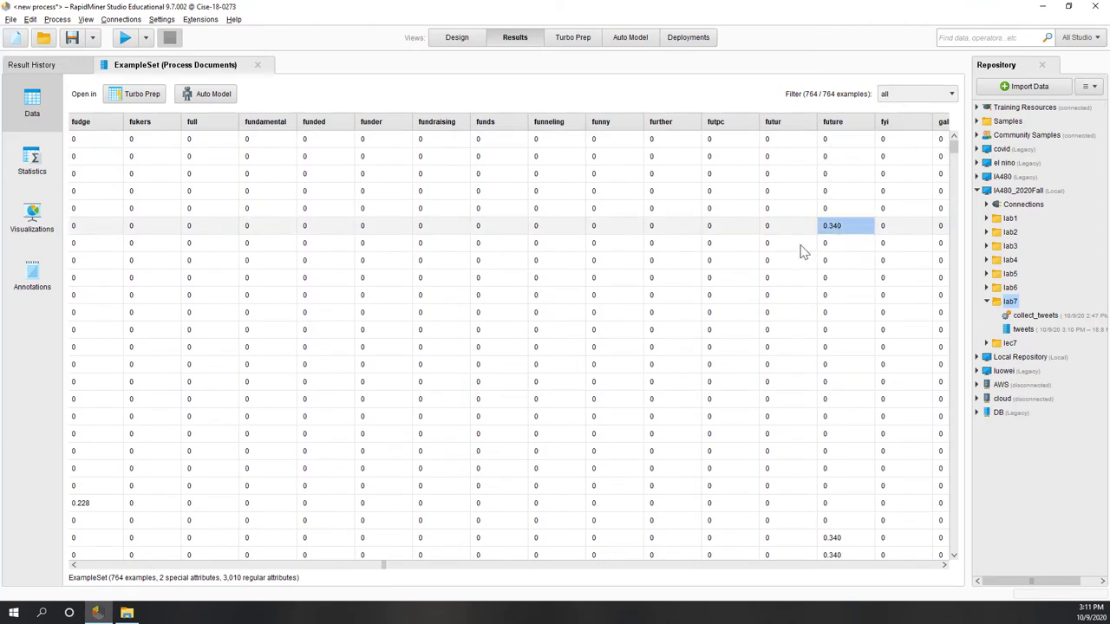
pyautogui.moveTo(385, 570); pyautogui.dragTo(335, 572)
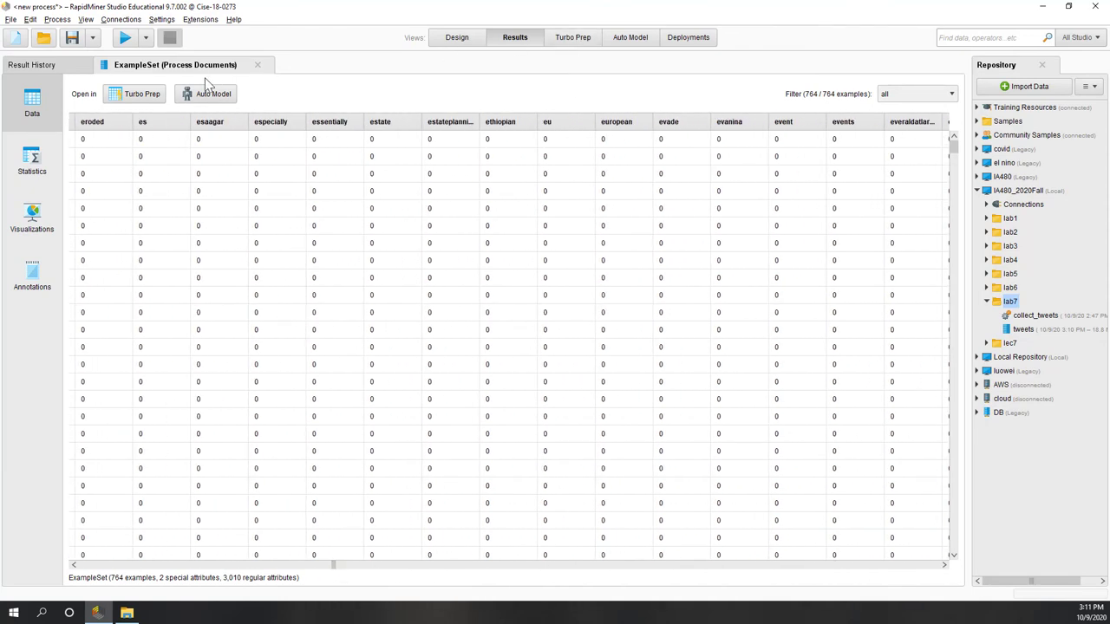
# Save the process as process_tweets in the lab7 folder of the IA480_2020Fall repository.
pyautogui.click(458, 38)
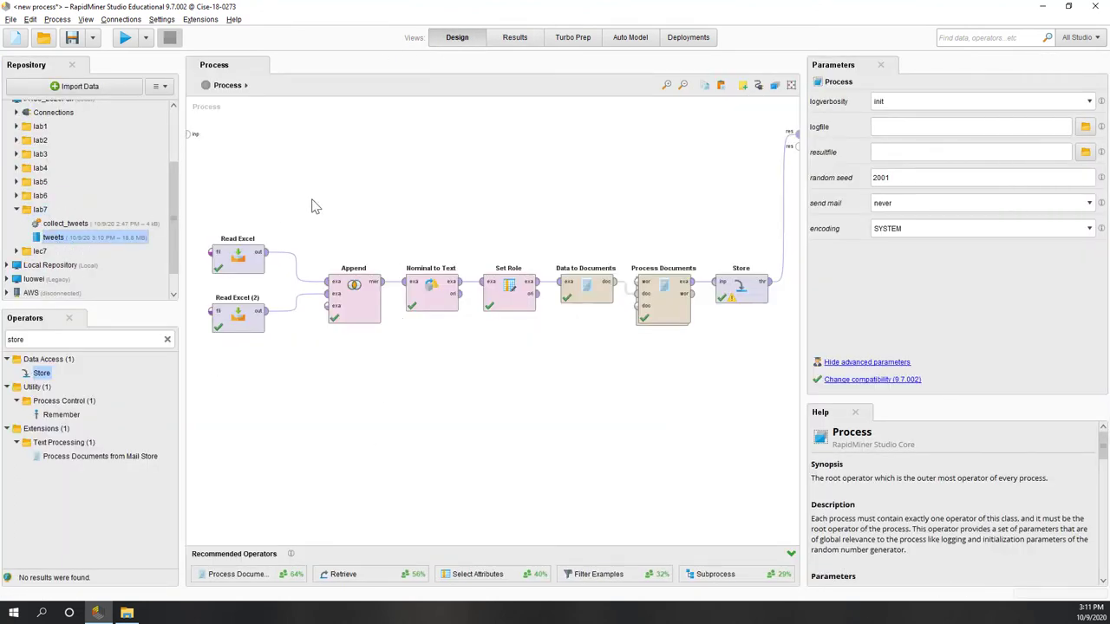
pyautogui.click(37, 210)
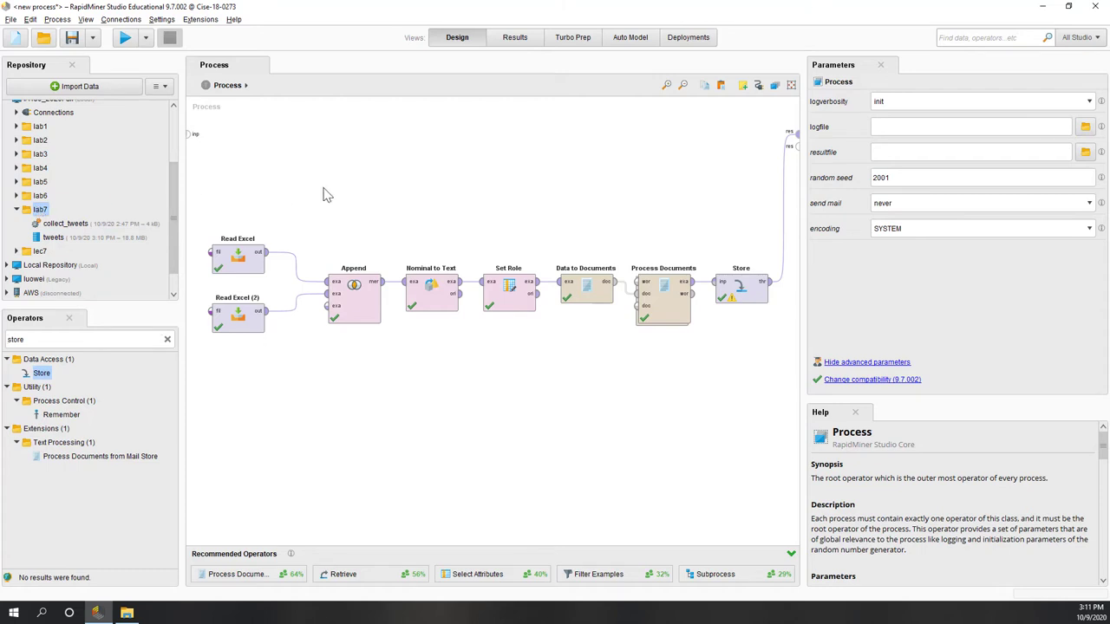
pyautogui.click(72, 37)
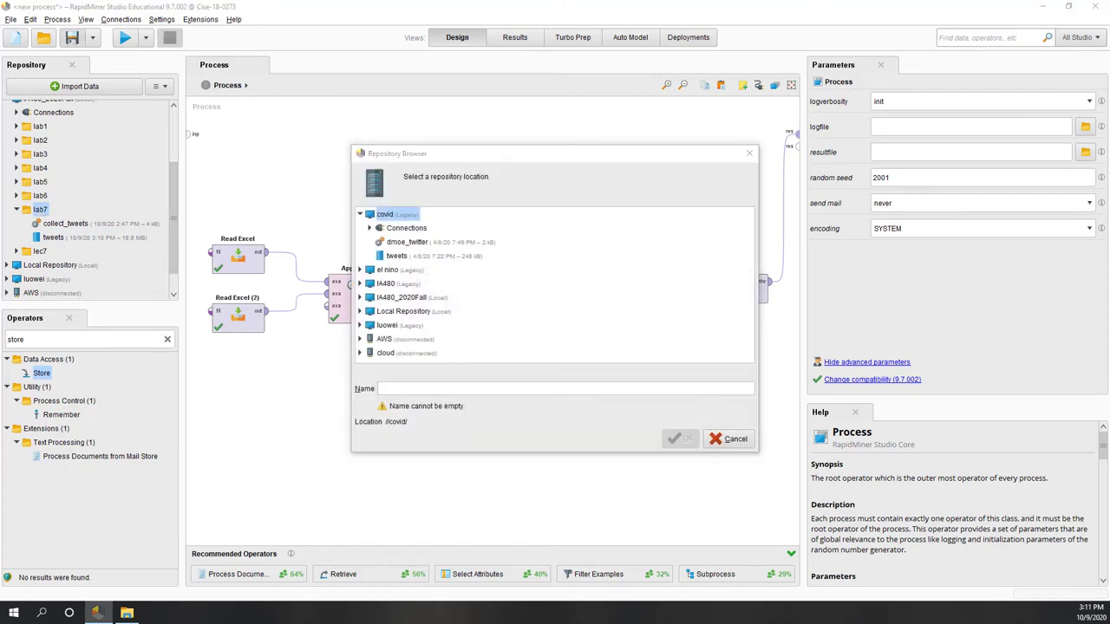
pyautogui.doubleClick(416, 298)
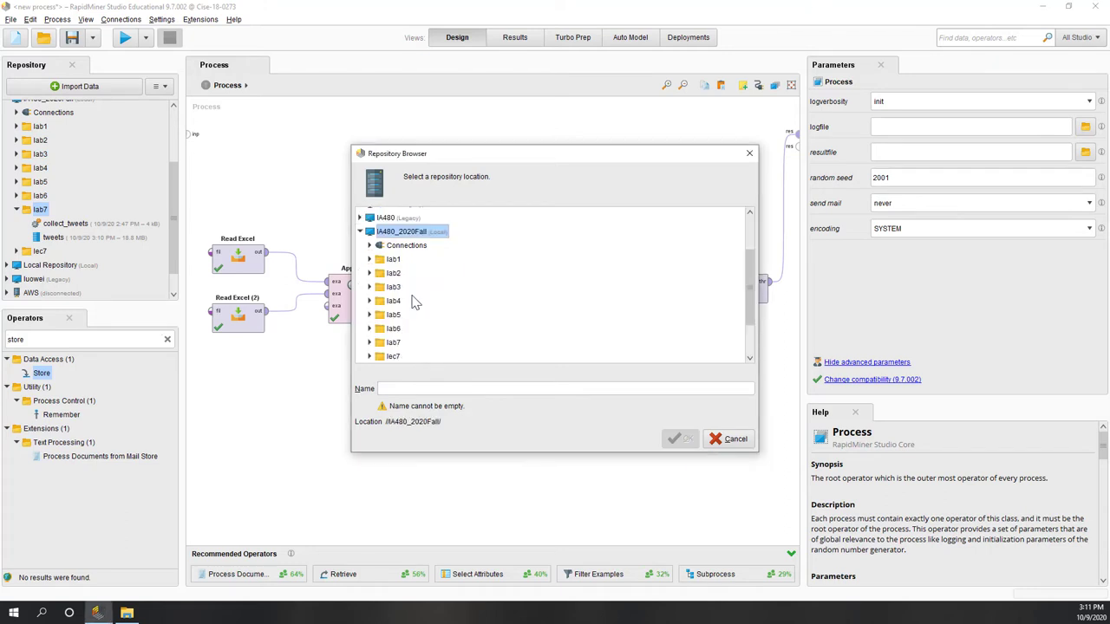
pyautogui.scroll(-2, 436, 317)
pyautogui.click(394, 311)
pyautogui.doubleClick(394, 312)
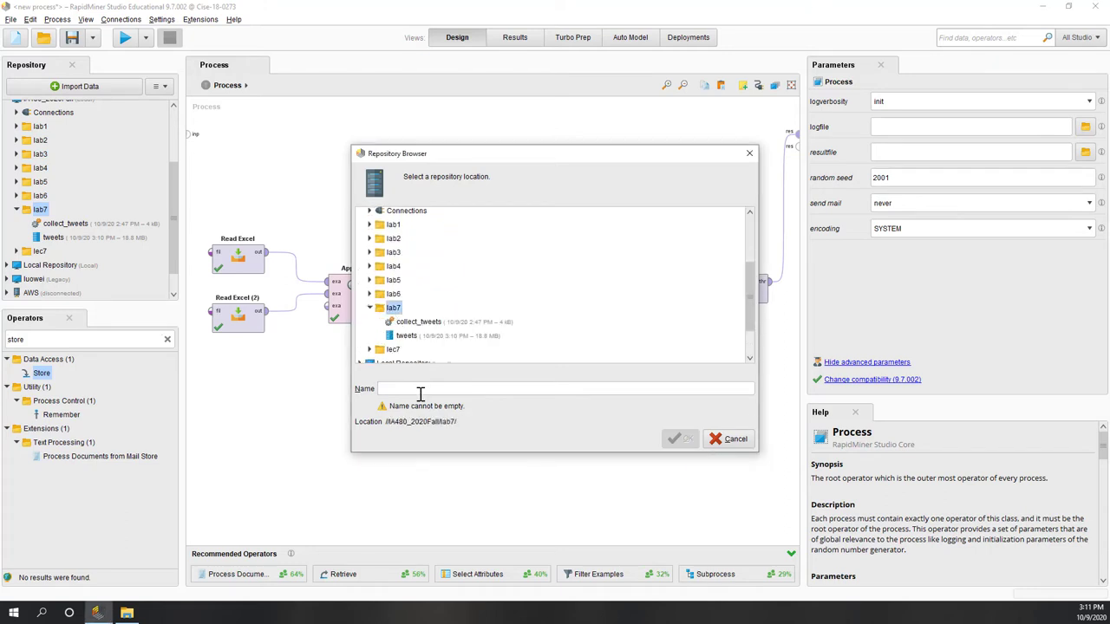
pyautogui.click(420, 391)
pyautogui.write('process_tweets')
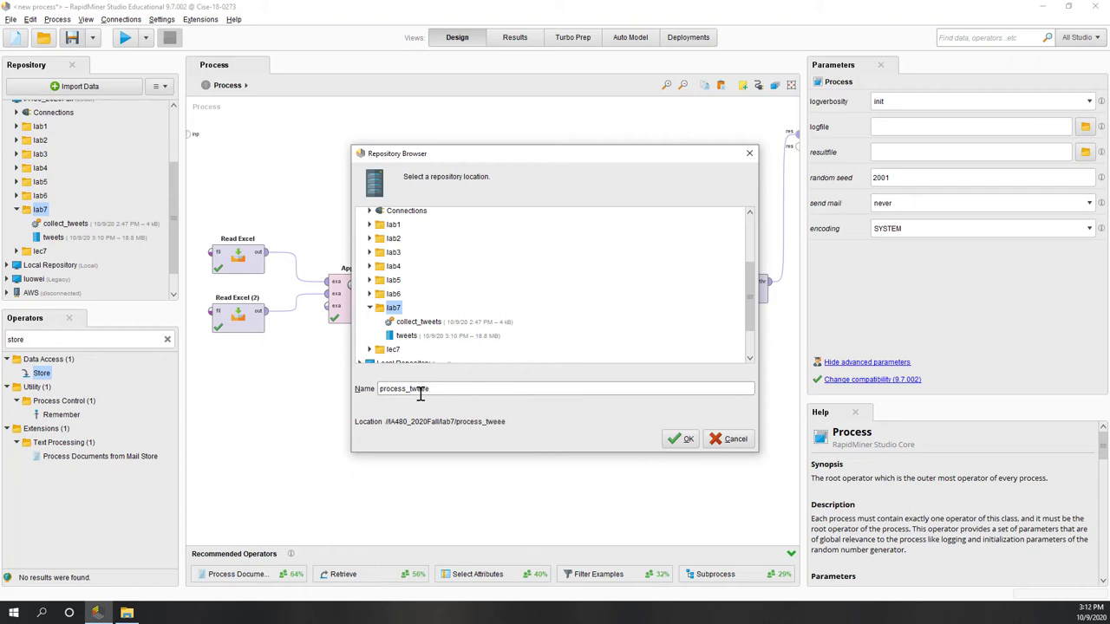
pyautogui.click(679, 439)
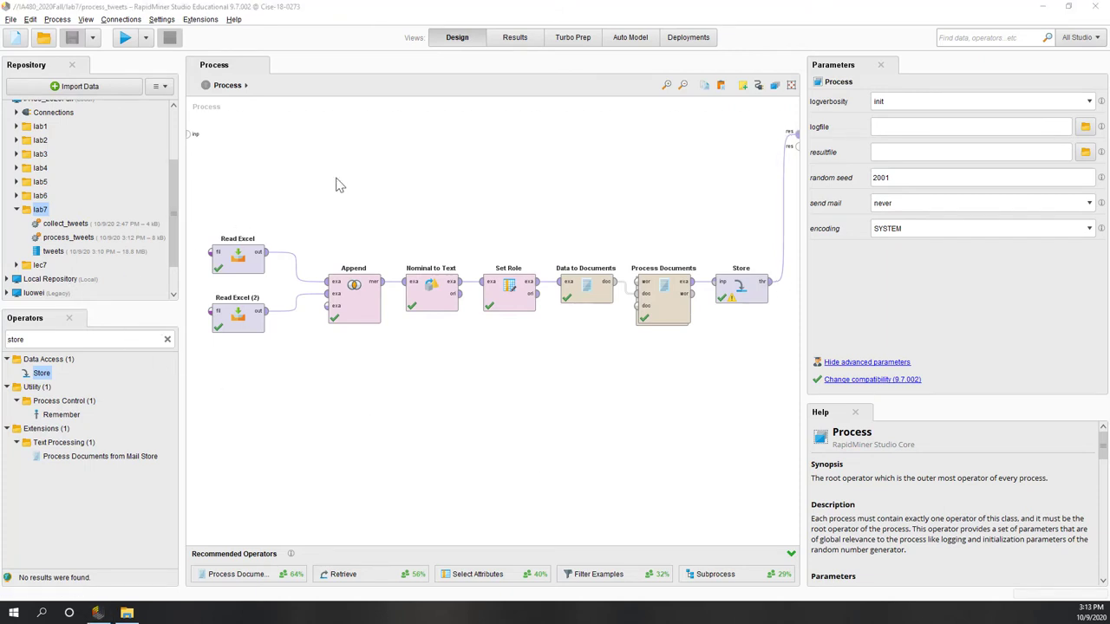
# Create a blank process, add the stored tweets data set from lab7, and connect its output to the result port.
pyautogui.click(15, 38)
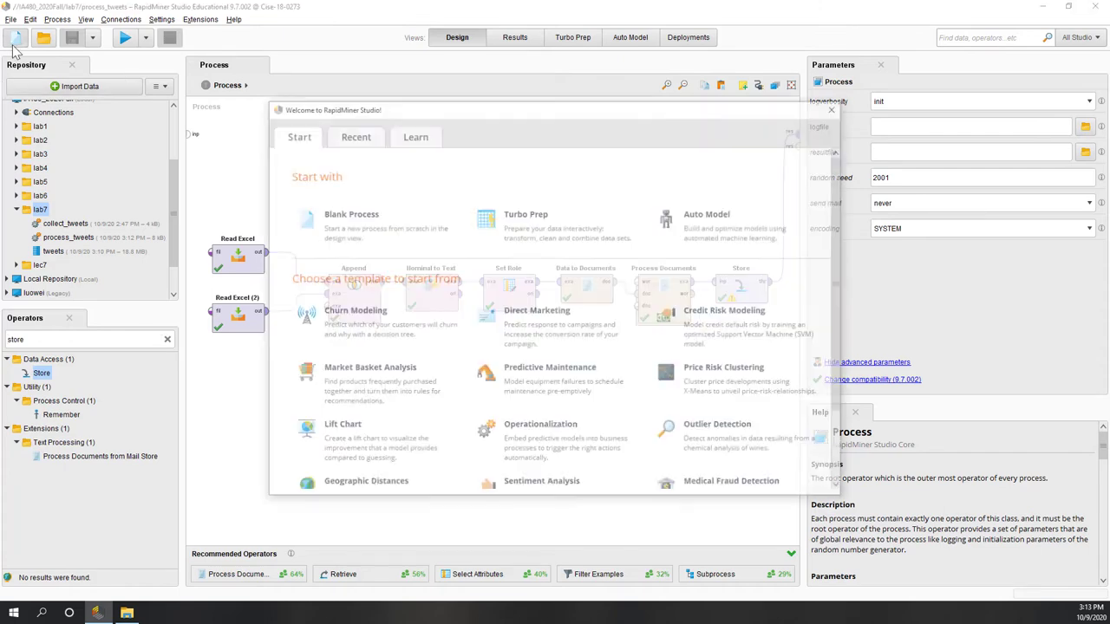
pyautogui.click(305, 212)
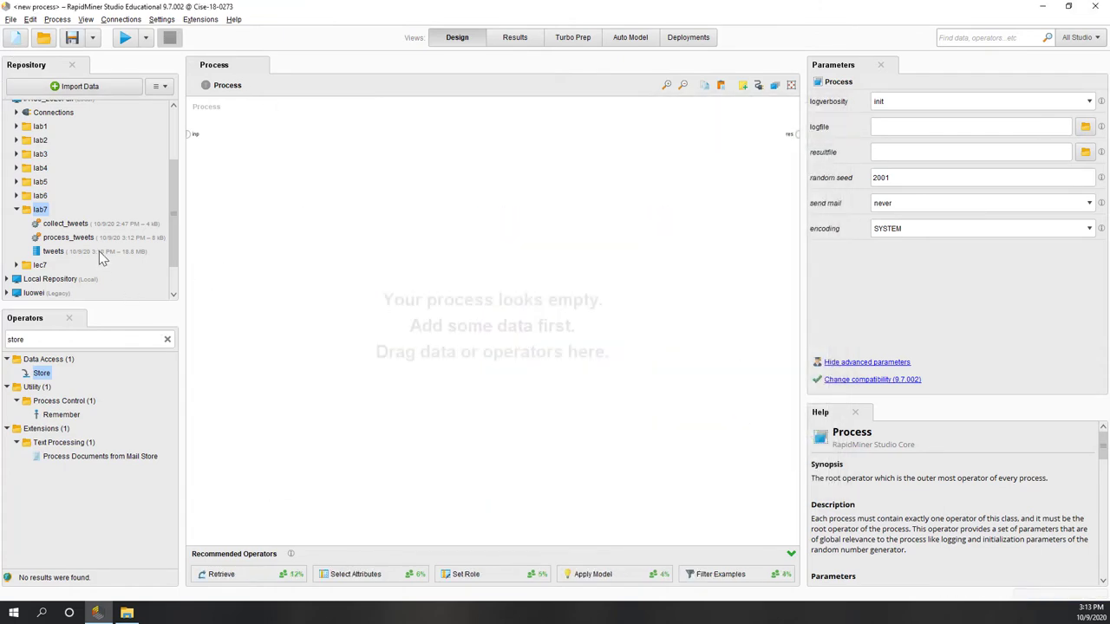
pyautogui.moveTo(99, 251); pyautogui.dragTo(261, 311)
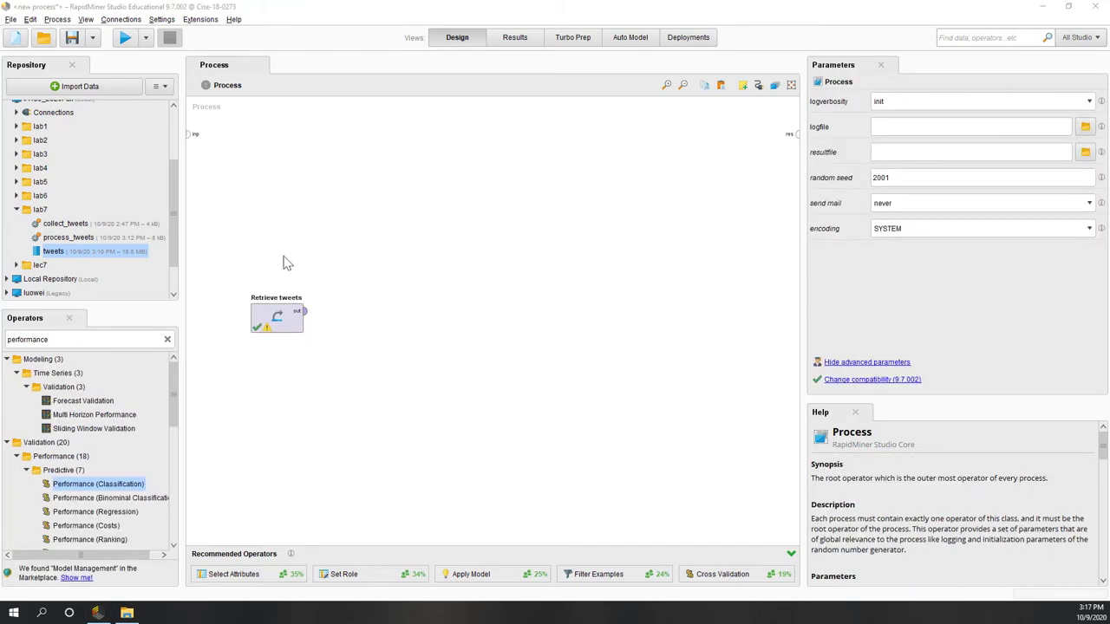
pyautogui.moveTo(295, 326); pyautogui.dragTo(294, 298)
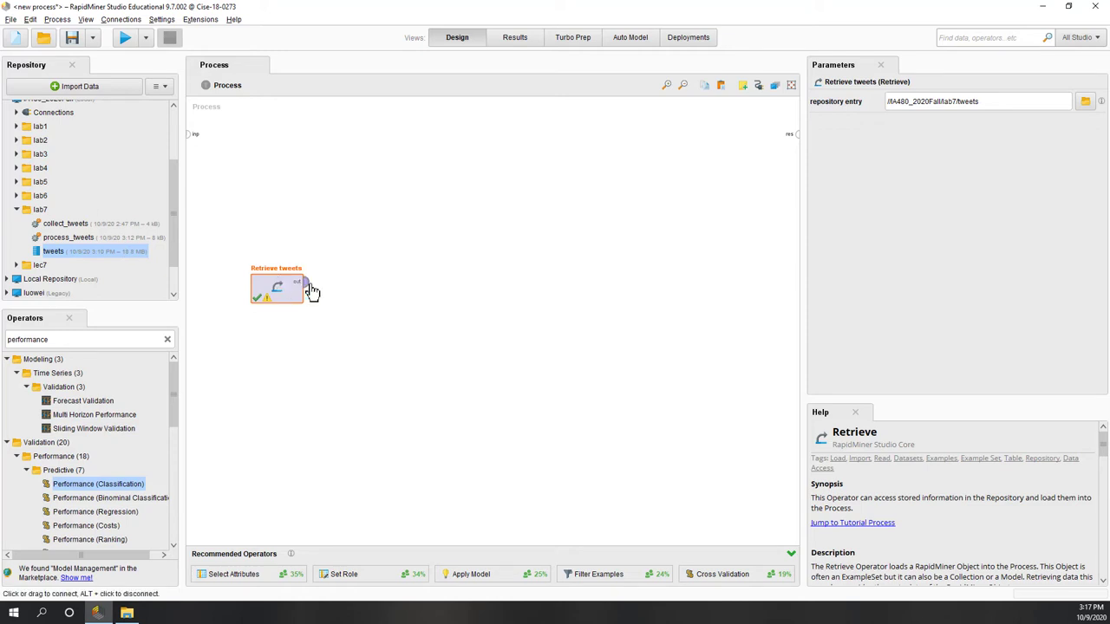
pyautogui.moveTo(311, 290); pyautogui.dragTo(796, 133)
pyautogui.click(94, 236)
pyautogui.click(292, 223)
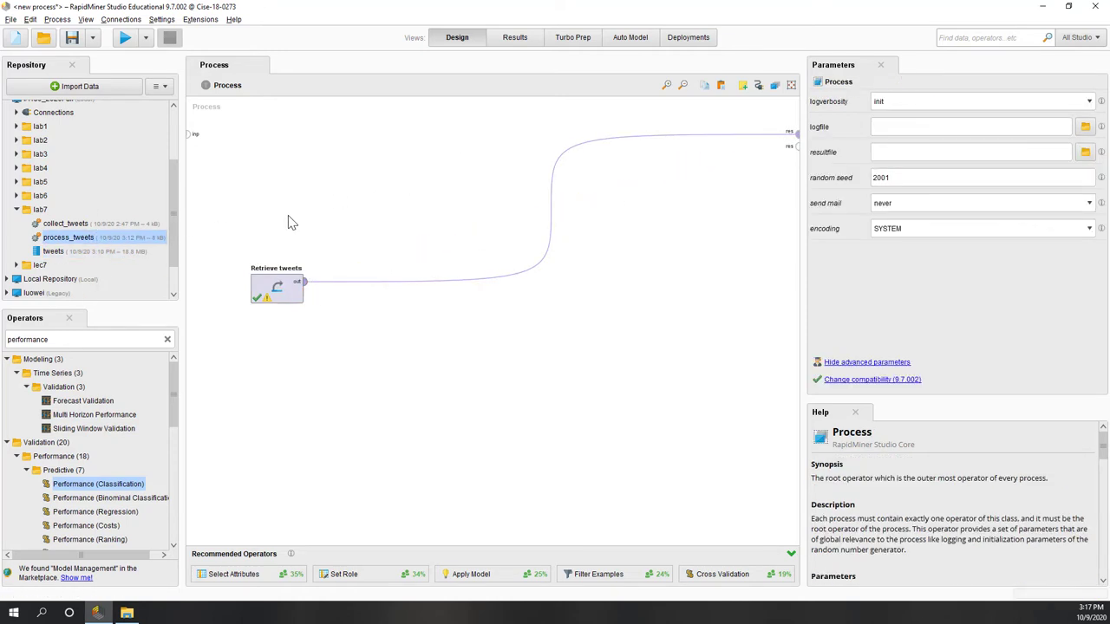
# Run the process and sort the retrieved tweets example set by Id in ascending order.
pyautogui.click(126, 39)
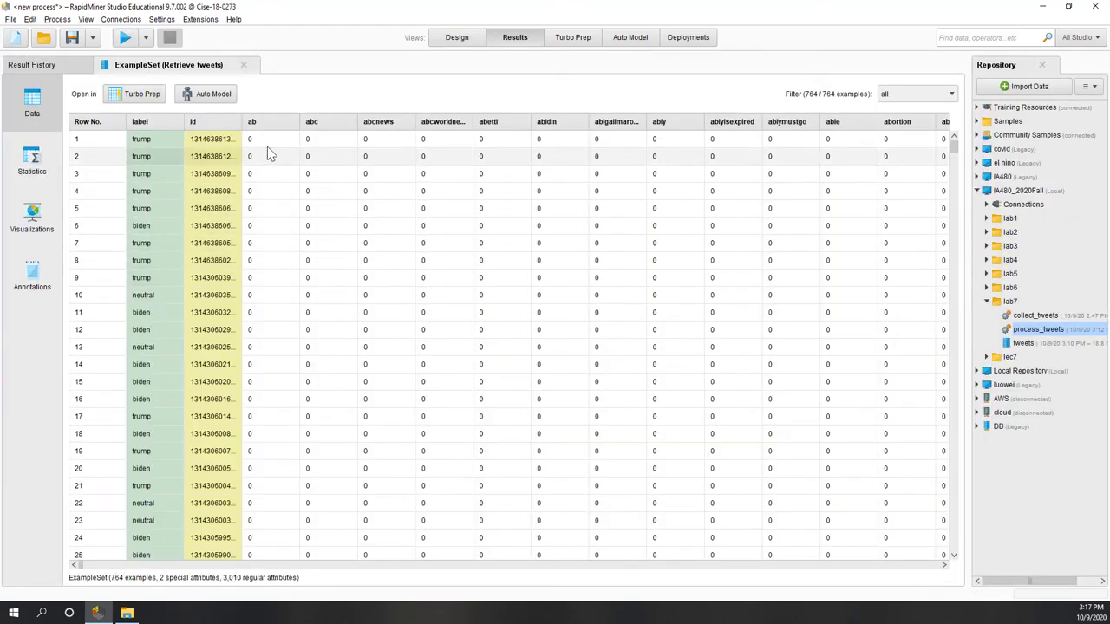
pyautogui.click(215, 127)
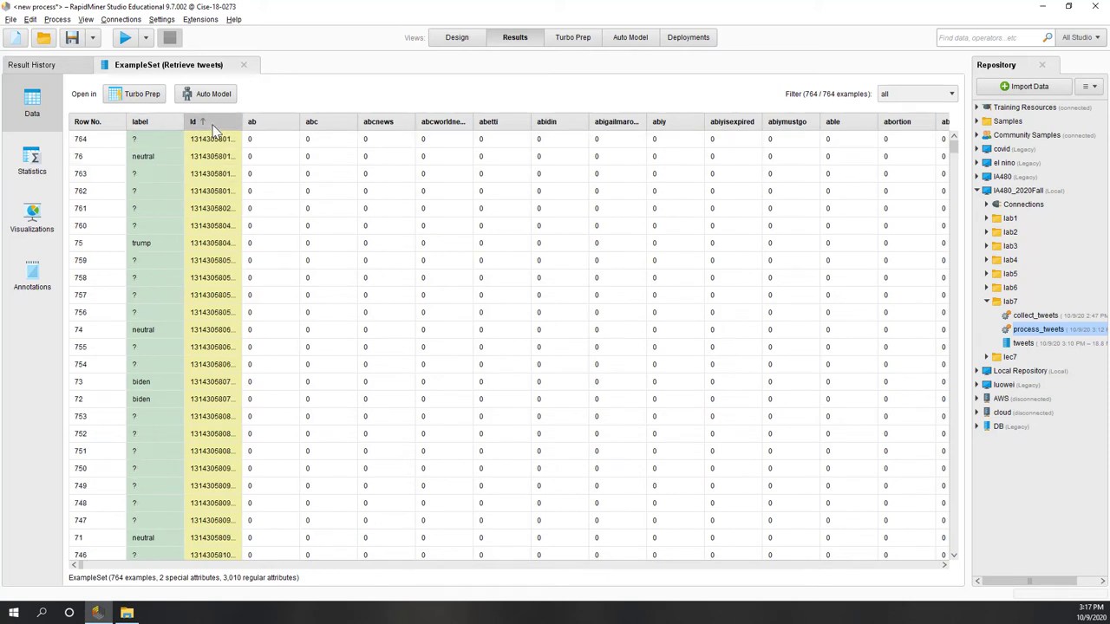
# Sort the retrieved tweets example set by label in descending order, and examine the label attribute's statistics in detail.
pyautogui.click(208, 122)
pyautogui.click(168, 122)
pyautogui.click(168, 121)
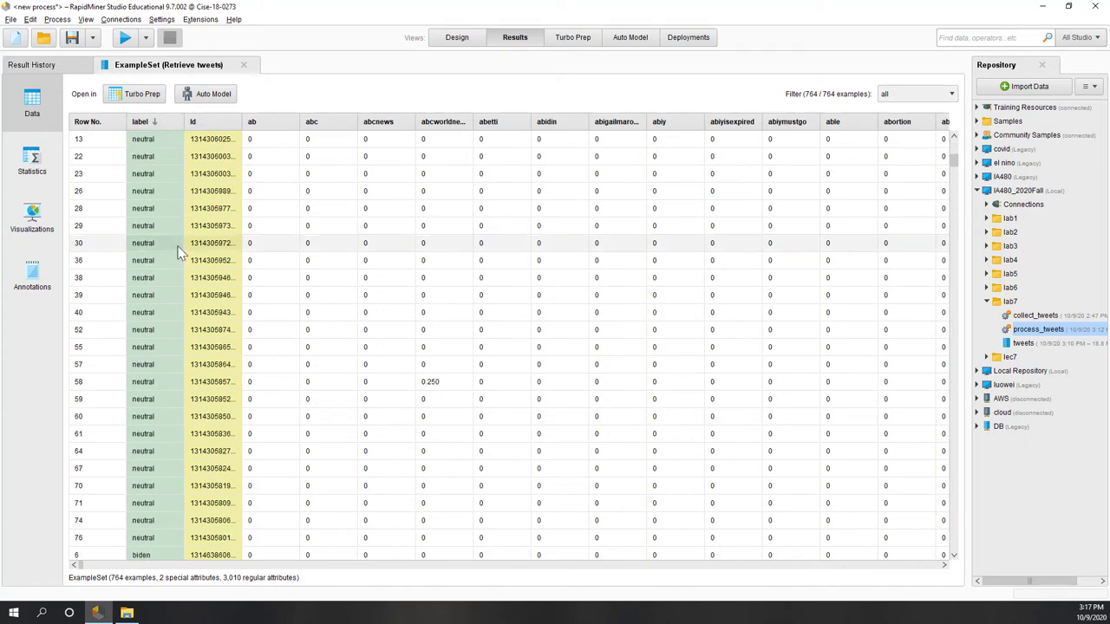
pyautogui.click(32, 160)
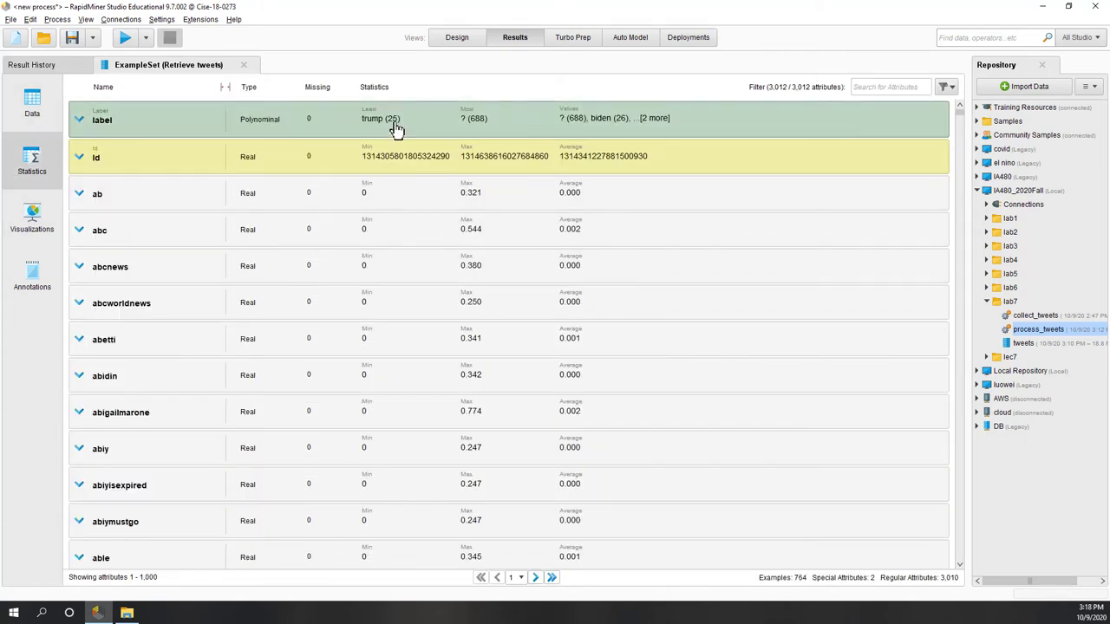
pyautogui.click(391, 126)
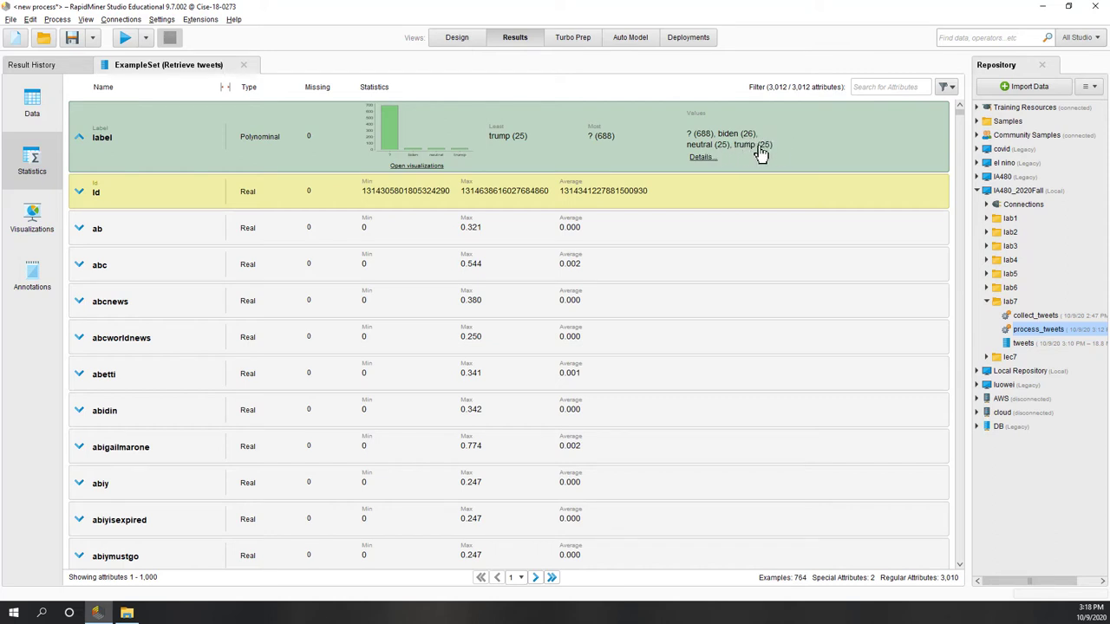
# Find the Filter Examples operator and insert it between Retrieve tweets and the result port.
pyautogui.click(455, 39)
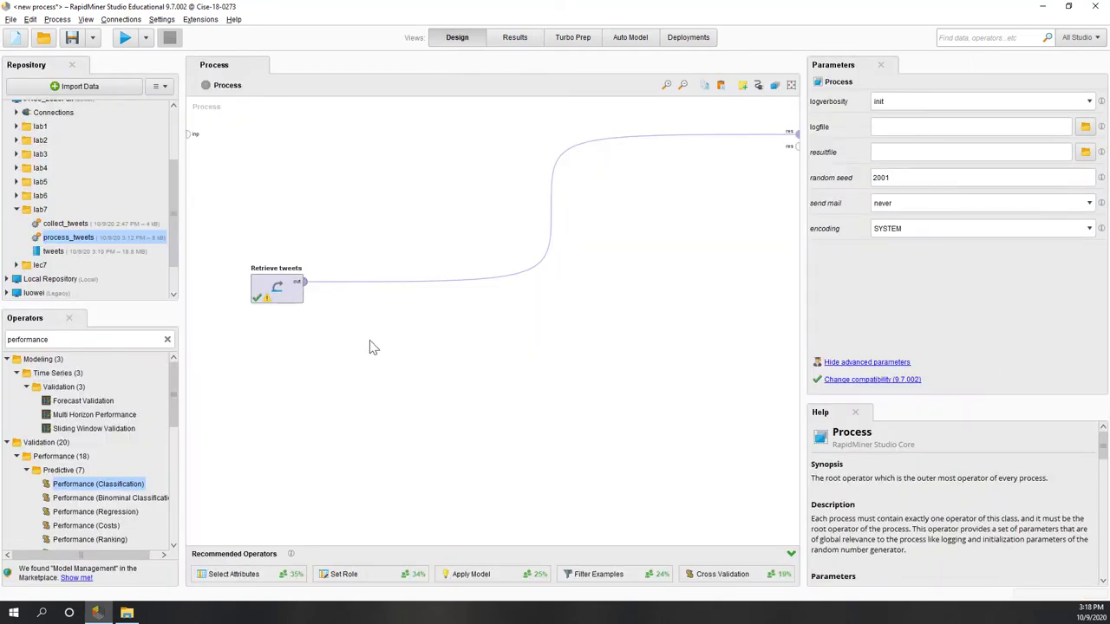
pyautogui.doubleClick(77, 339)
pyautogui.write('filter')
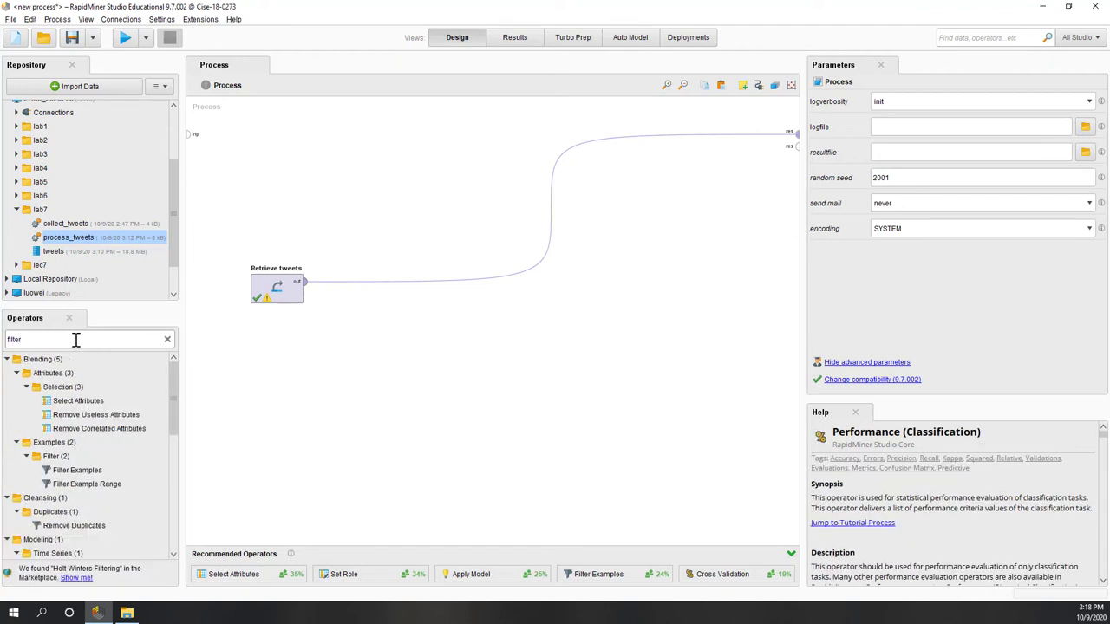
pyautogui.moveTo(124, 428); pyautogui.dragTo(127, 438)
pyautogui.moveTo(100, 477); pyautogui.dragTo(357, 303)
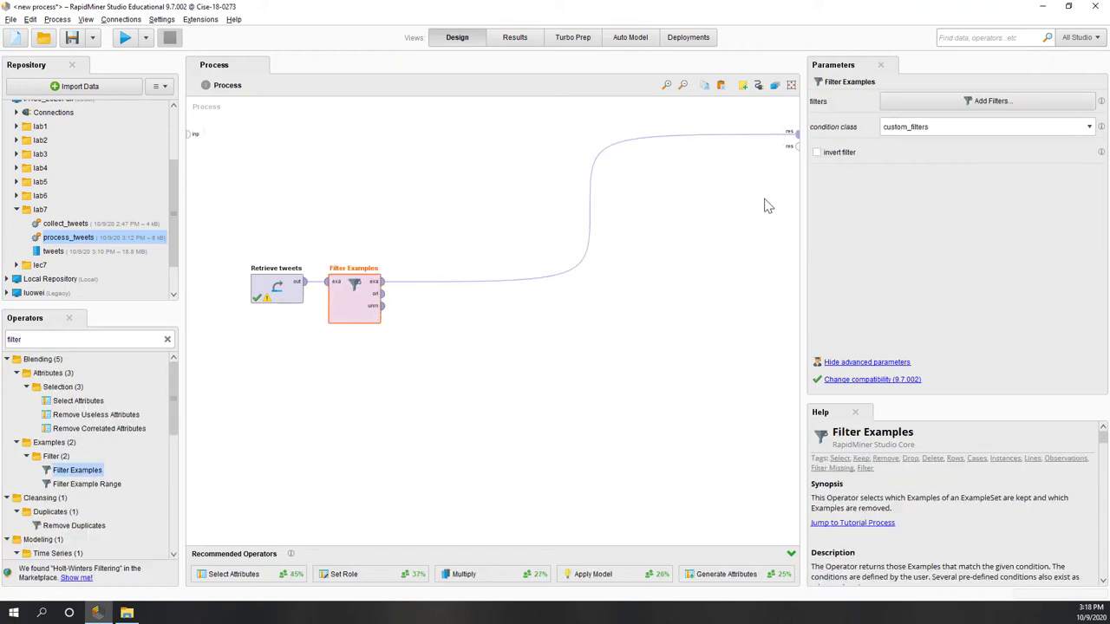
# Define a custom filter on Filter Examples that keeps rows where label does not equal ?
pyautogui.click(878, 104)
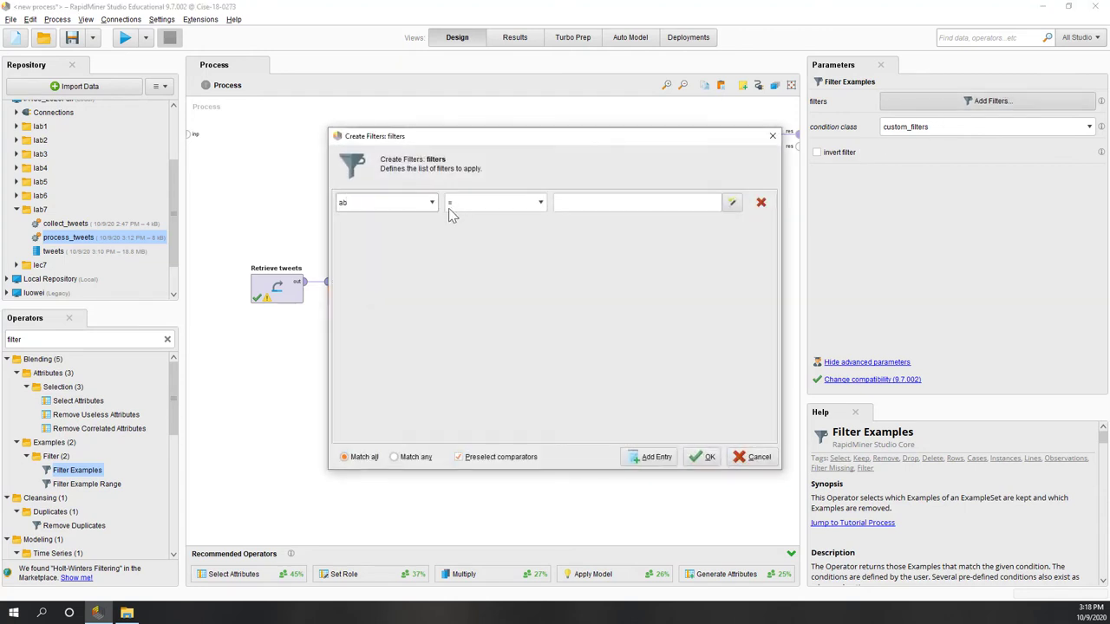
pyautogui.click(433, 204)
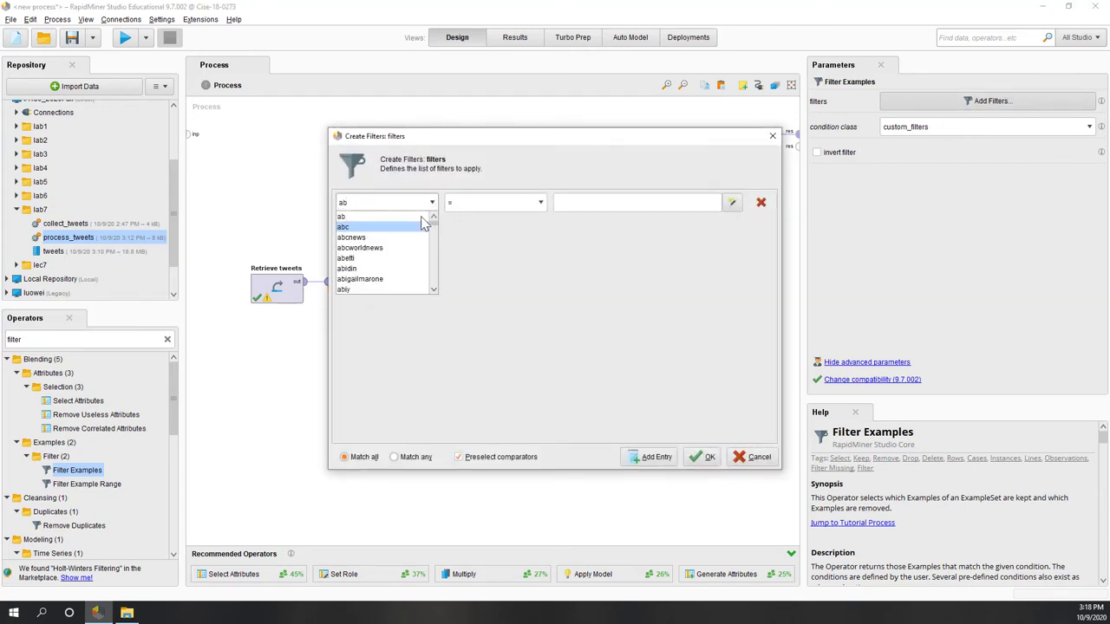
pyautogui.scroll(-3, 433, 232)
pyautogui.moveTo(433, 232); pyautogui.dragTo(434, 286)
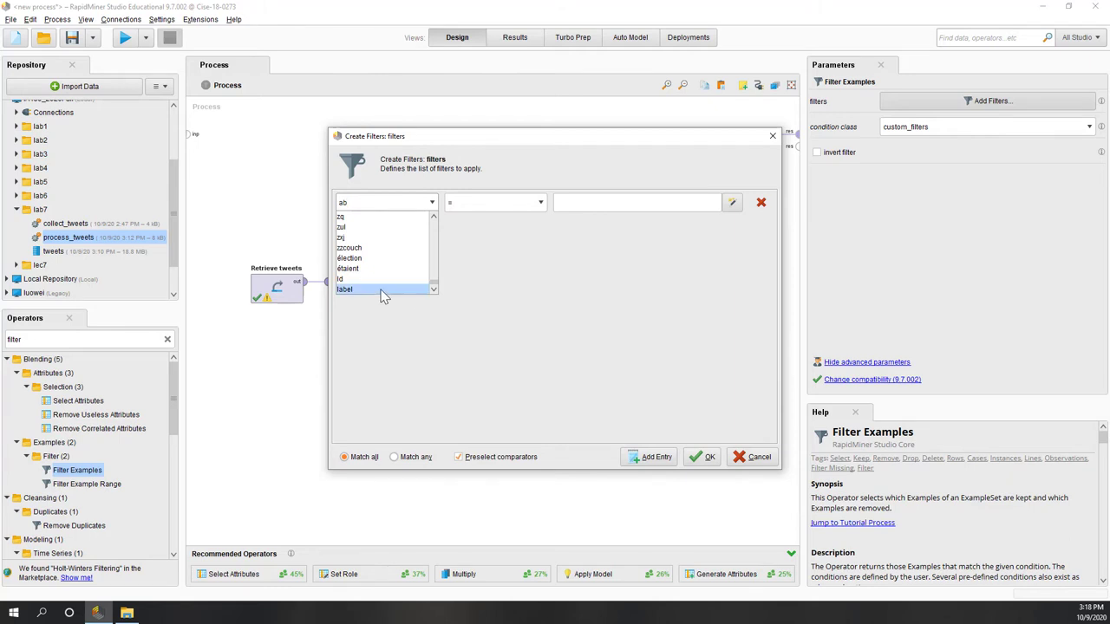
pyautogui.moveTo(377, 205); pyautogui.dragTo(265, 192)
pyautogui.click(360, 288)
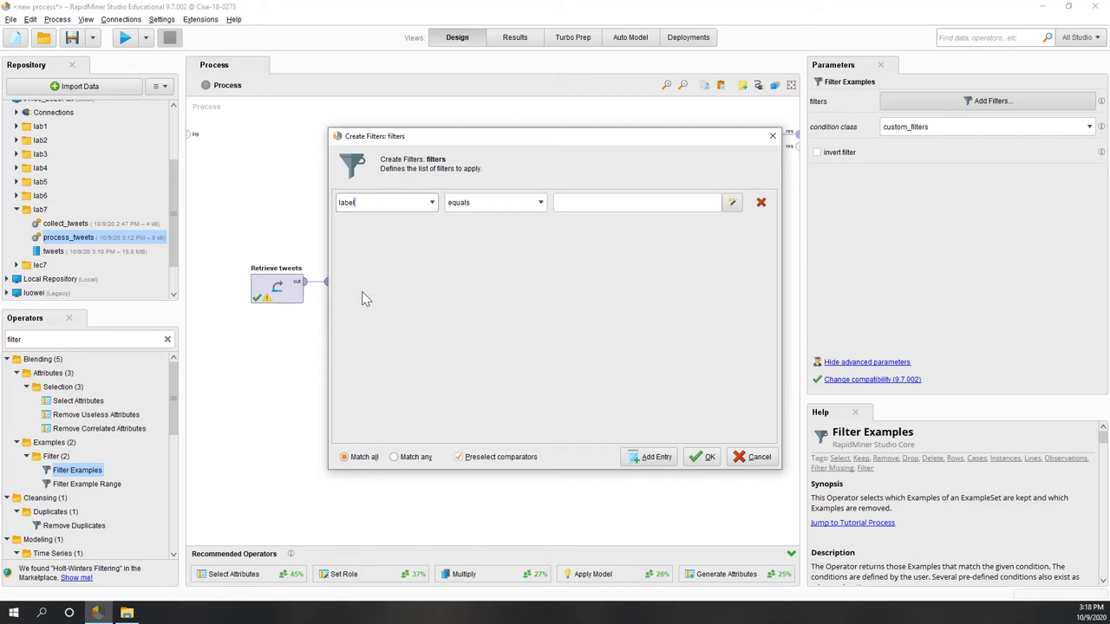
pyautogui.click(541, 202)
pyautogui.click(498, 225)
pyautogui.click(637, 205)
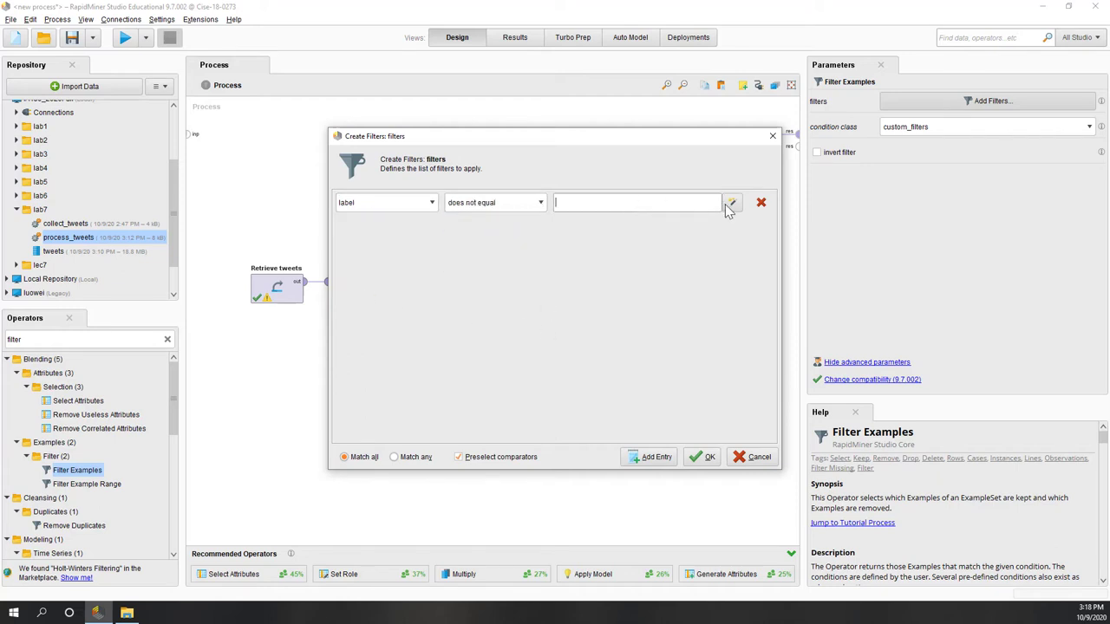
pyautogui.click(731, 205)
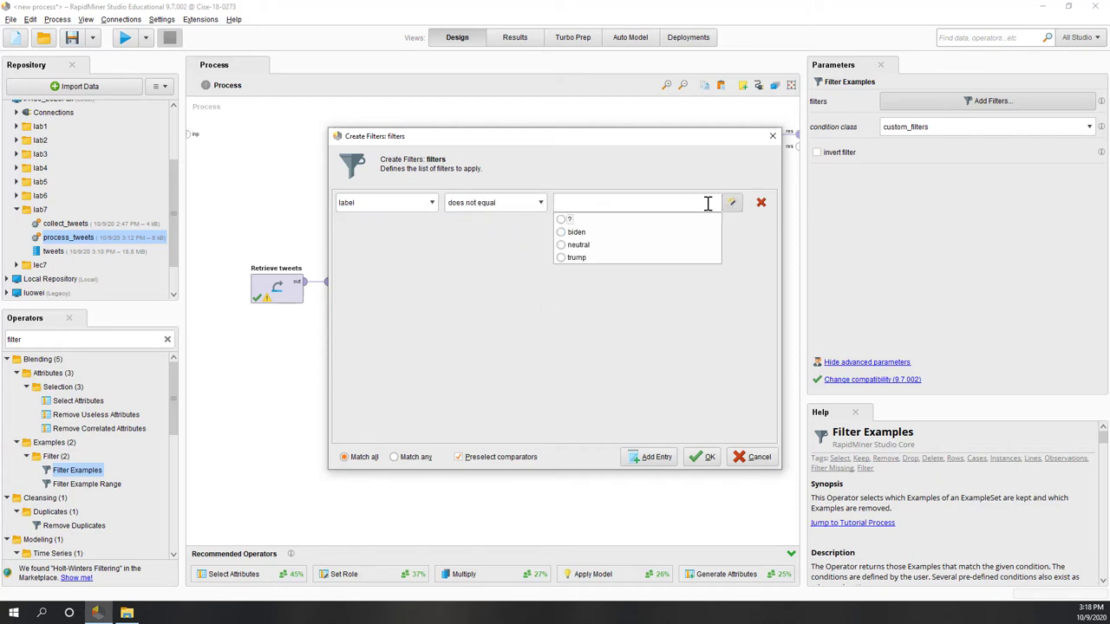
pyautogui.click(564, 220)
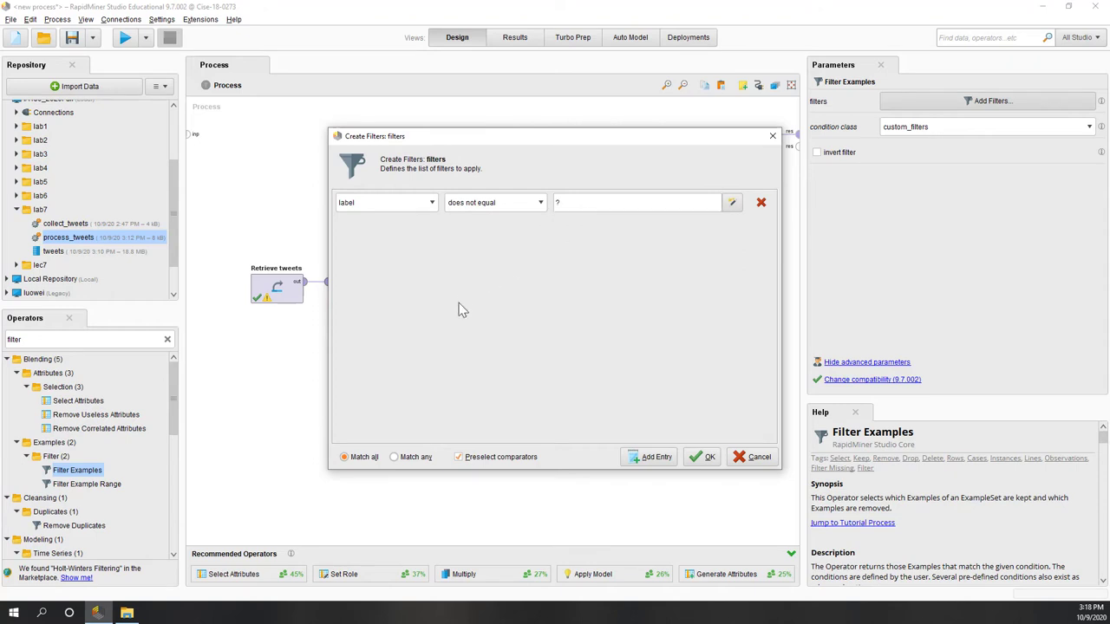
pyautogui.click(706, 457)
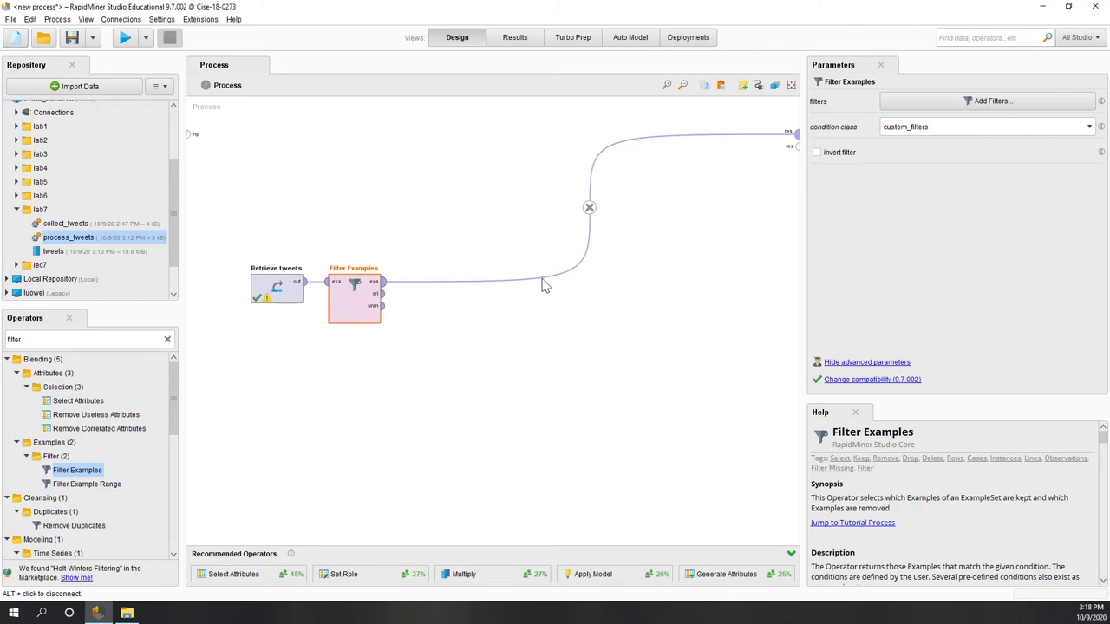
# Run the process and examine the label statistics of the filtered example set.
pyautogui.click(125, 39)
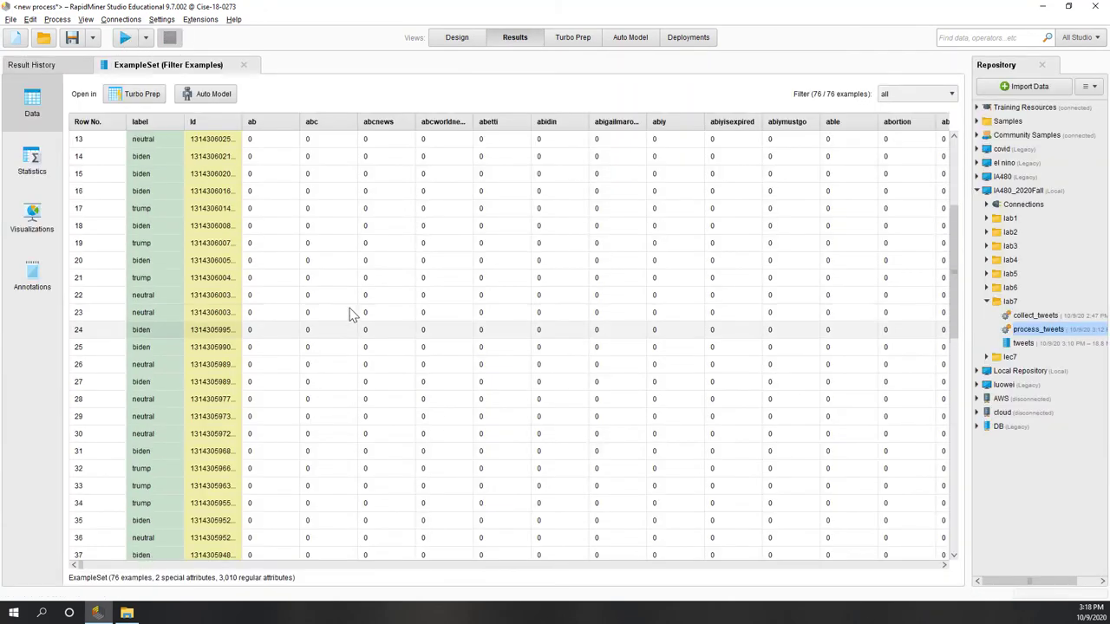
pyautogui.click(39, 172)
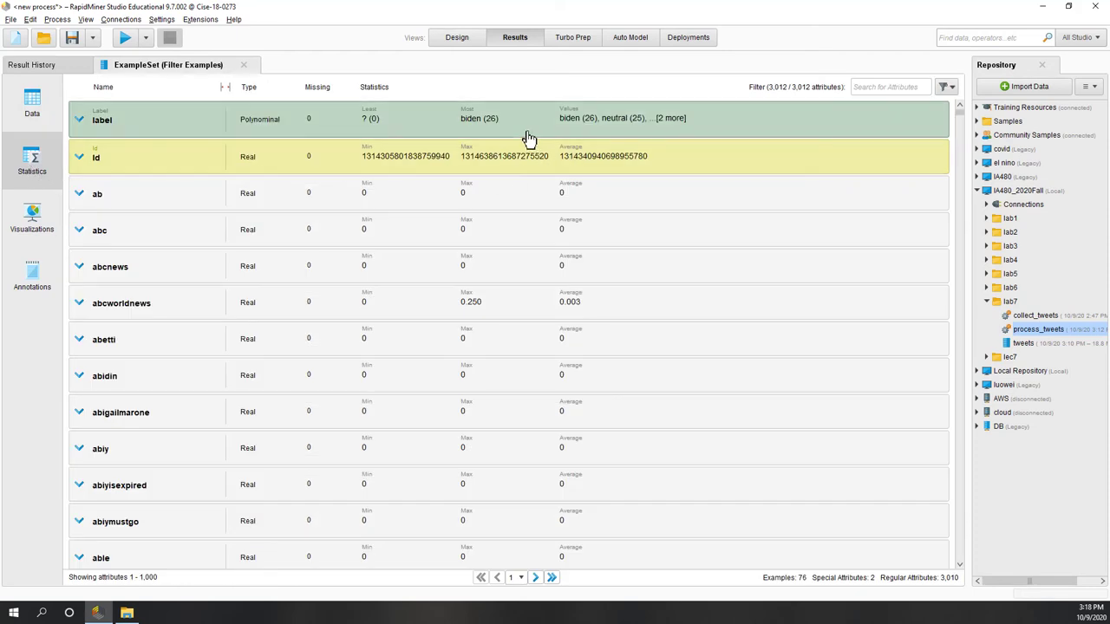
pyautogui.click(528, 139)
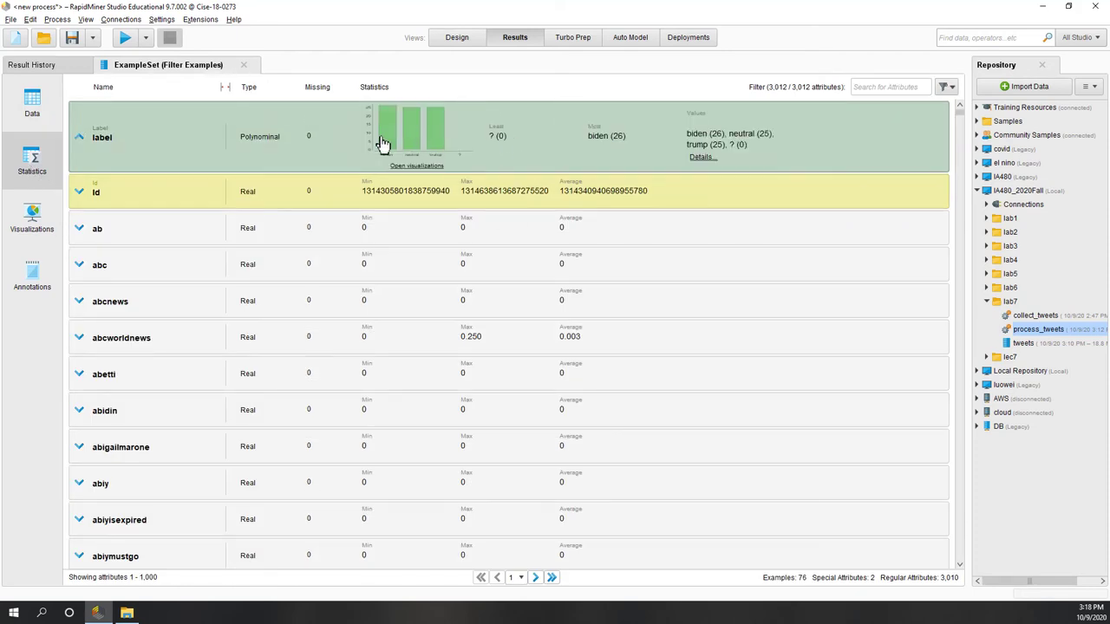
# Add Naive Bayes and Apply Model operators after Filter Examples, linking the Naive Bayes example output to Apply Model's unlabelled input.
pyautogui.click(465, 37)
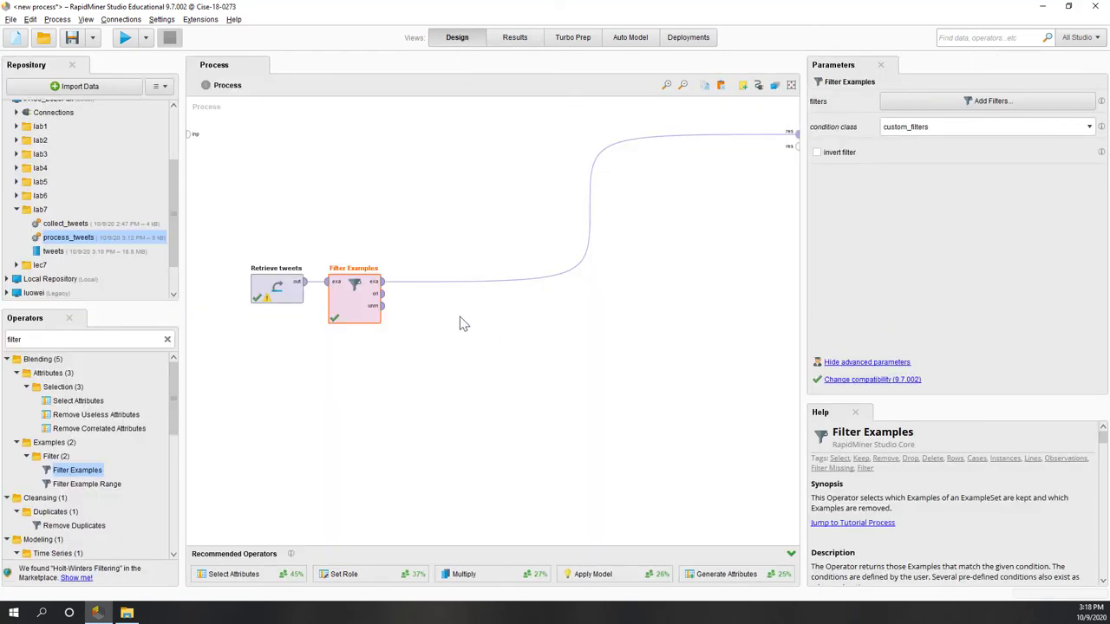
pyautogui.click(42, 338)
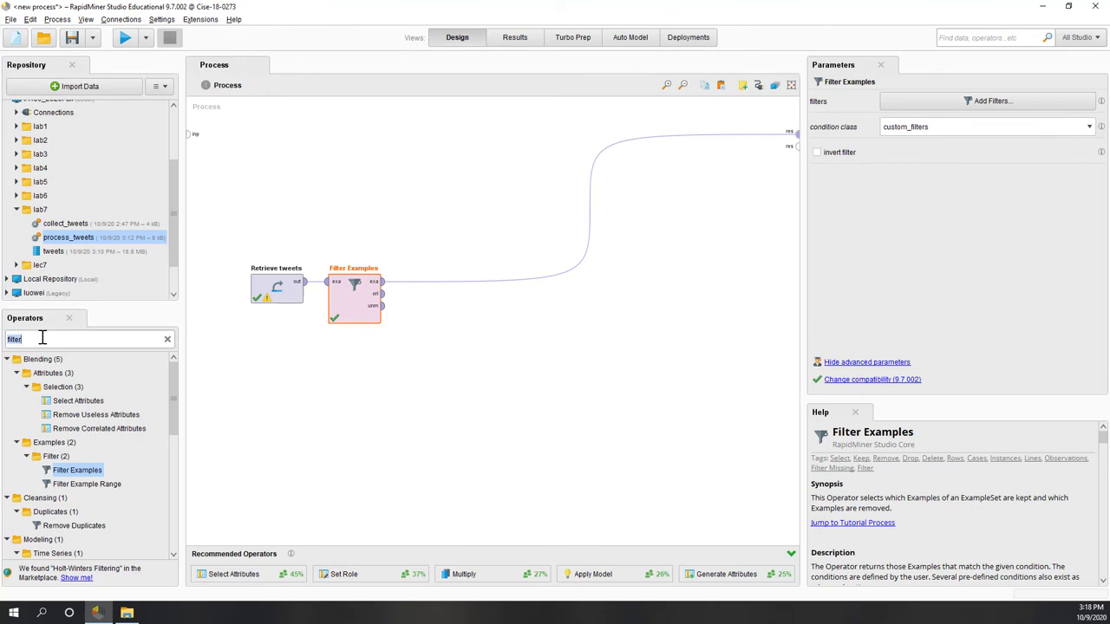
pyautogui.write('naive')
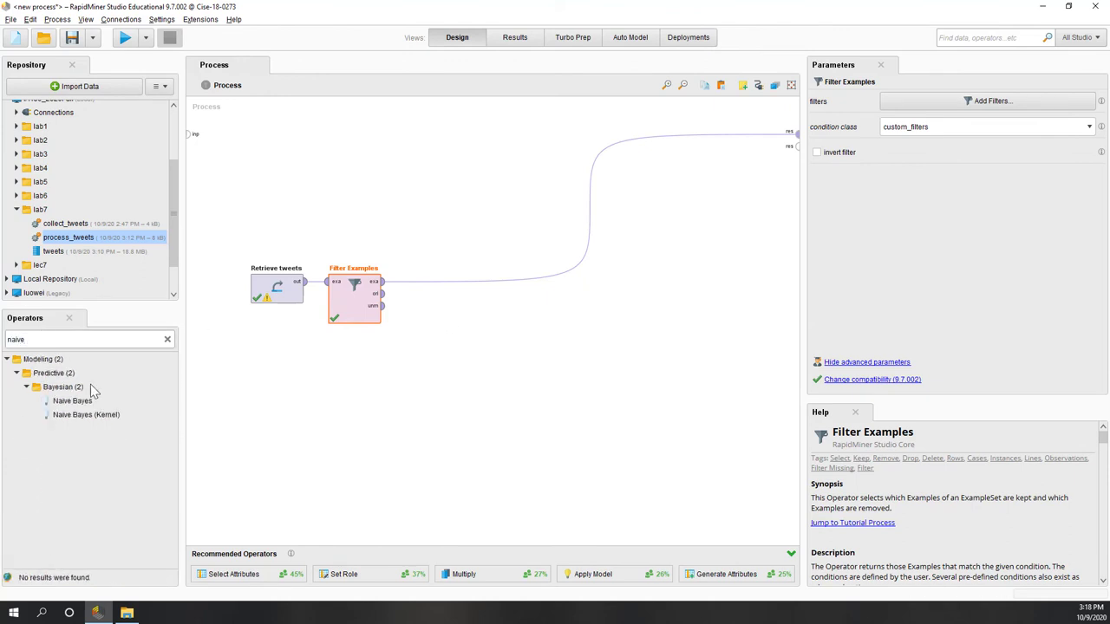
pyautogui.moveTo(73, 401); pyautogui.dragTo(440, 302)
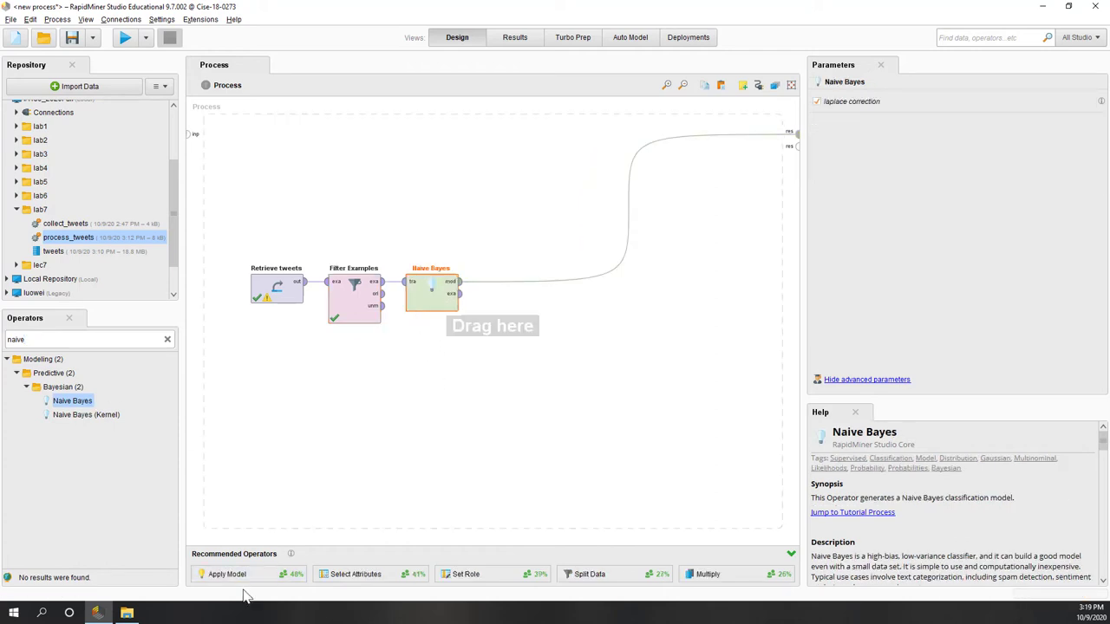
pyautogui.moveTo(240, 578); pyautogui.dragTo(483, 294)
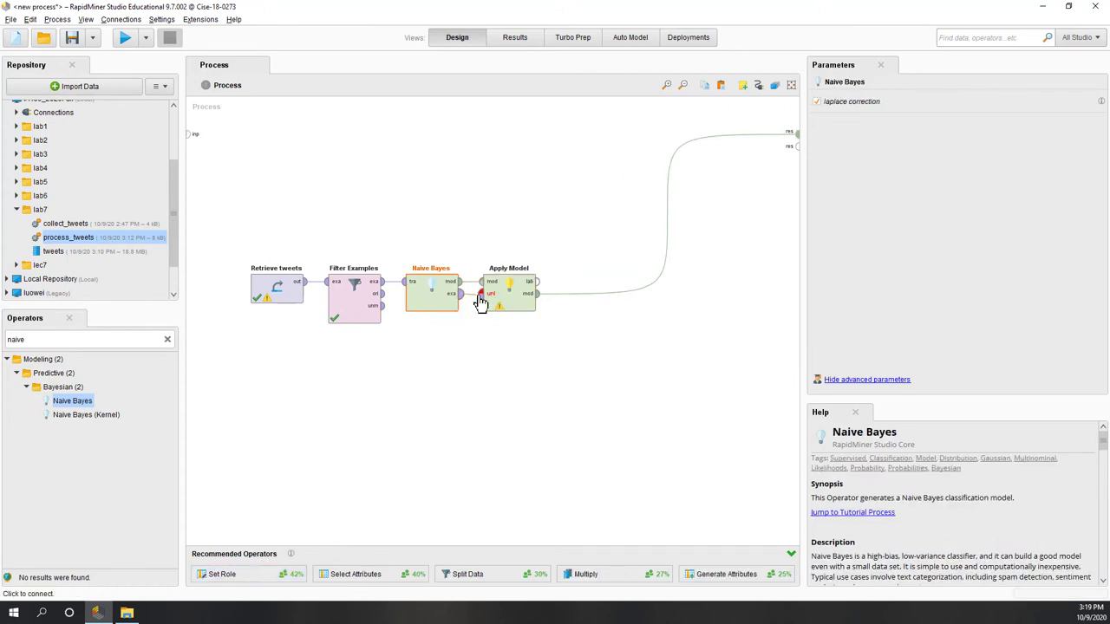
pyautogui.click(476, 402)
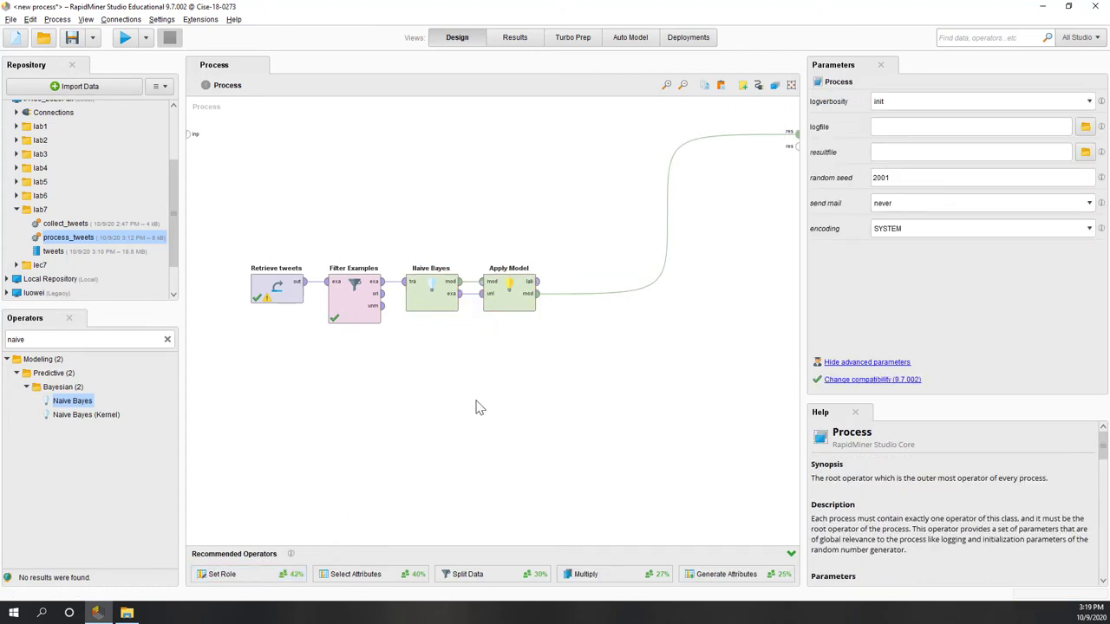
# Add a Performance (Classification) operator beside Apply Model, keeping Apply Model's model output wired directly to the result port.
pyautogui.click(81, 341)
pyautogui.write('performance')
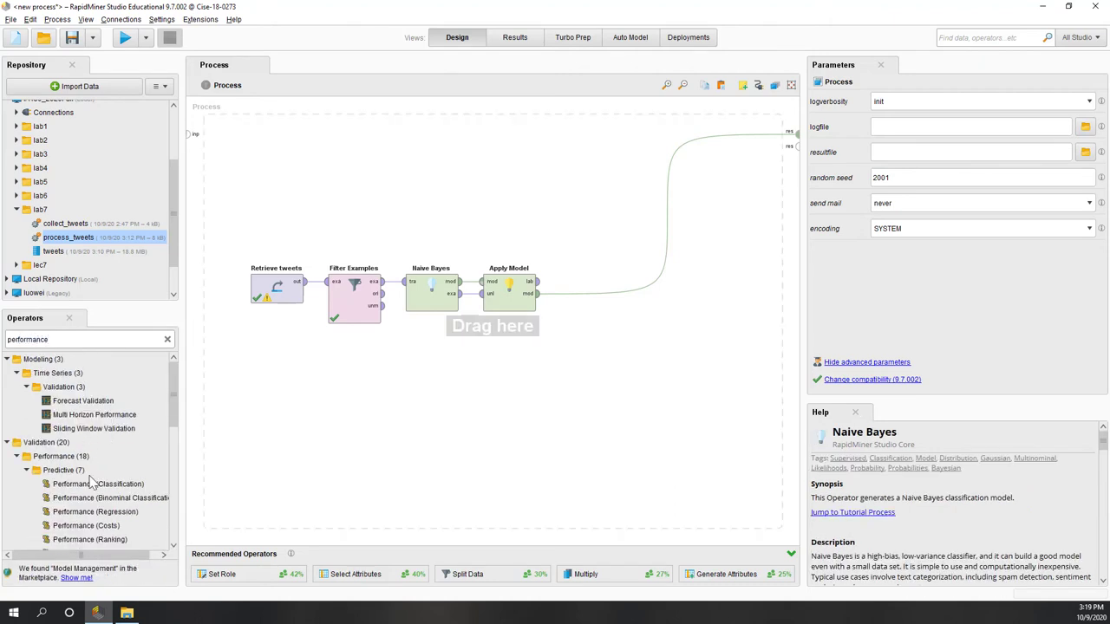
pyautogui.moveTo(95, 484); pyautogui.dragTo(590, 289)
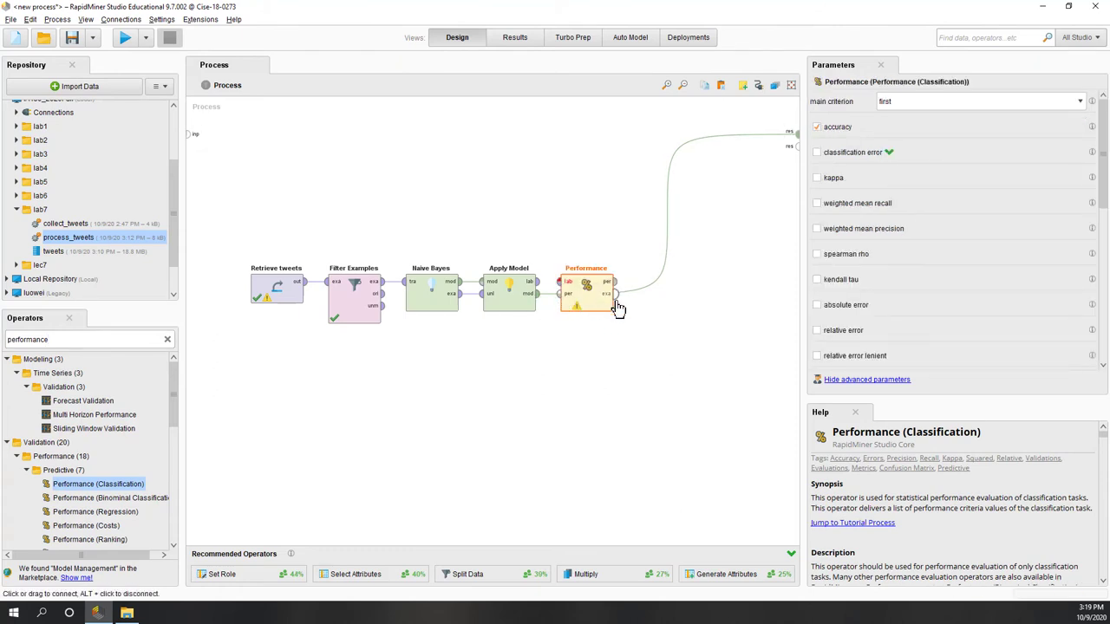
pyautogui.hotkey('ctrl', 'z')
# Connect Apply Model's labelled output to Performance and its performance output to the second result port, and enable the kappa criterion.
pyautogui.click(526, 286)
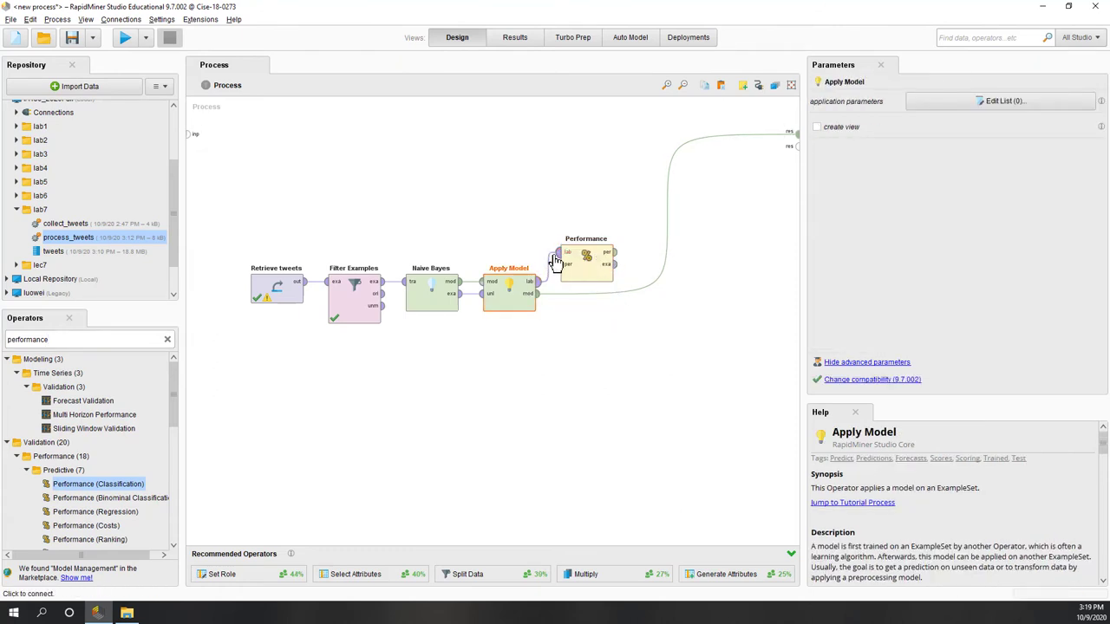
pyautogui.click(614, 252)
pyautogui.click(796, 147)
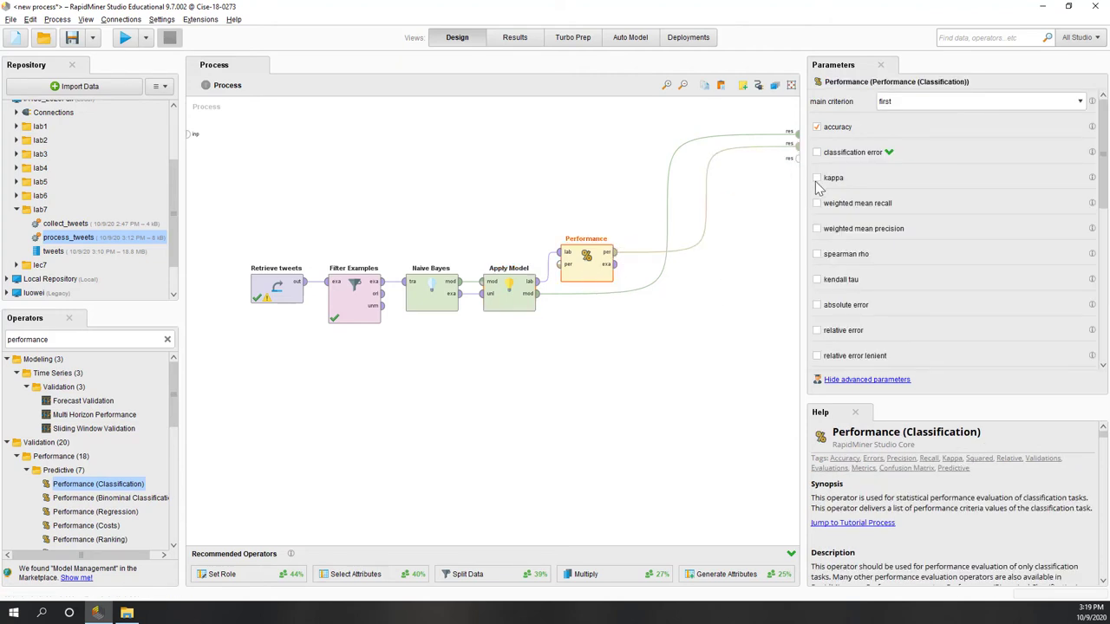
pyautogui.click(817, 179)
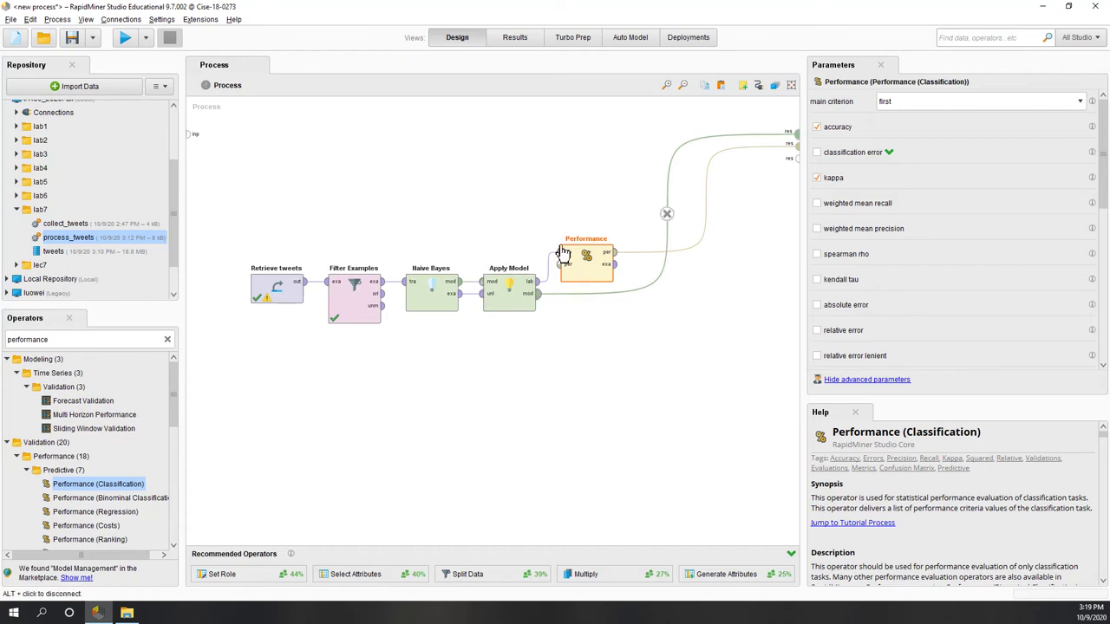
# Run the process and compare the accuracy and kappa results with the confusion matrix of the Naive Bayes model.
pyautogui.click(126, 39)
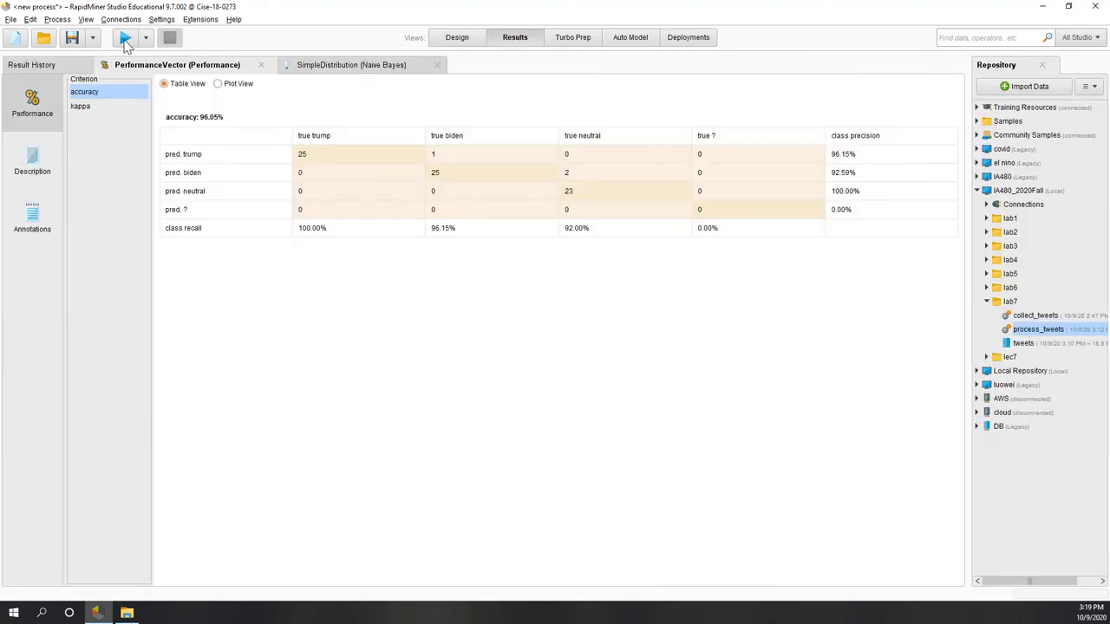
pyautogui.click(111, 110)
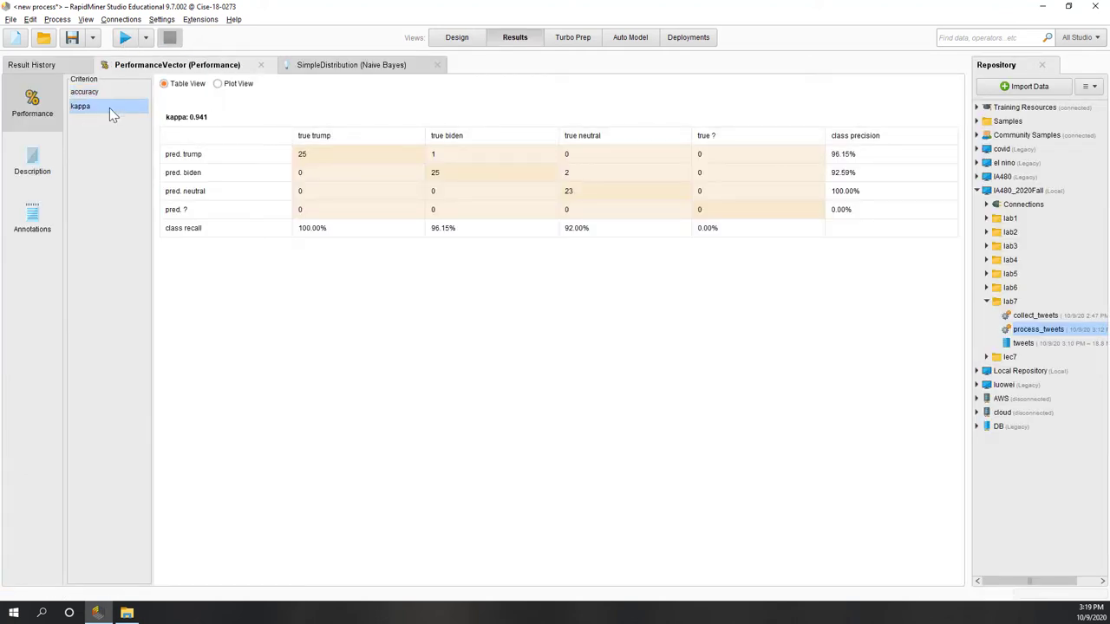
pyautogui.click(102, 96)
pyautogui.click(100, 109)
pyautogui.click(102, 95)
pyautogui.click(99, 108)
# Examine the Naive Bayes class distributions and the density chart for the register attribute, and return to the process design.
pyautogui.click(319, 66)
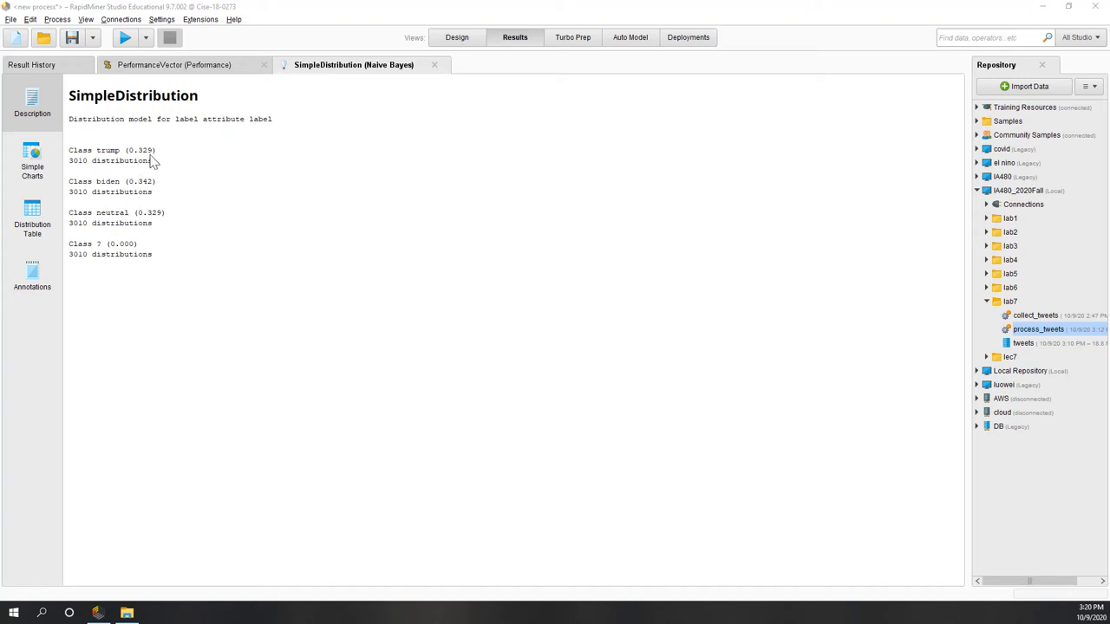
pyautogui.click(32, 160)
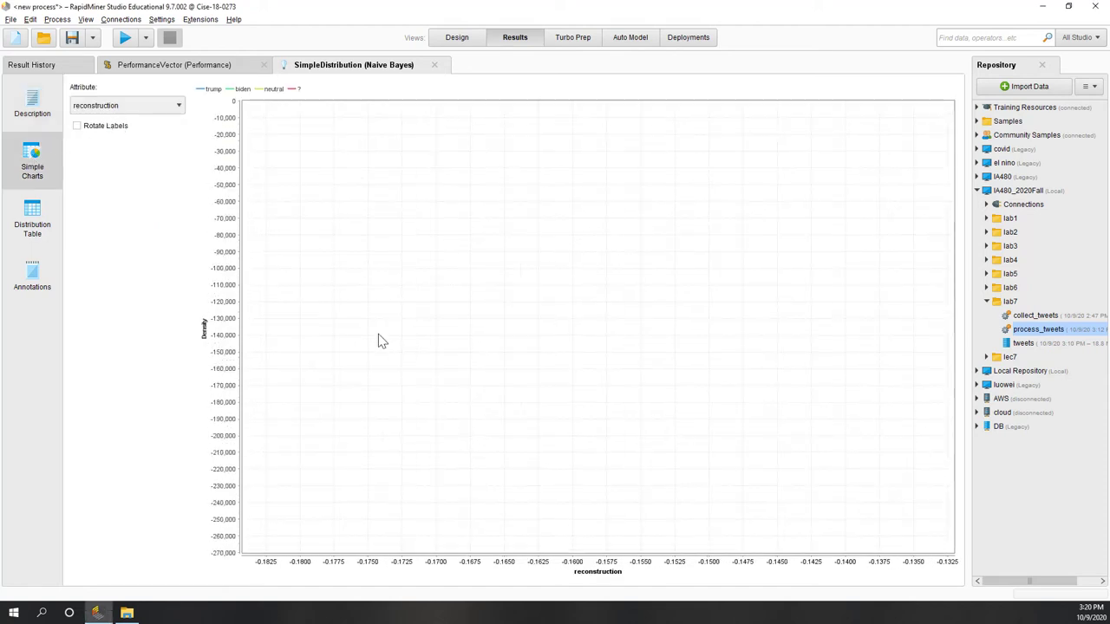
pyautogui.click(129, 105)
pyautogui.scroll(-3, 119, 160)
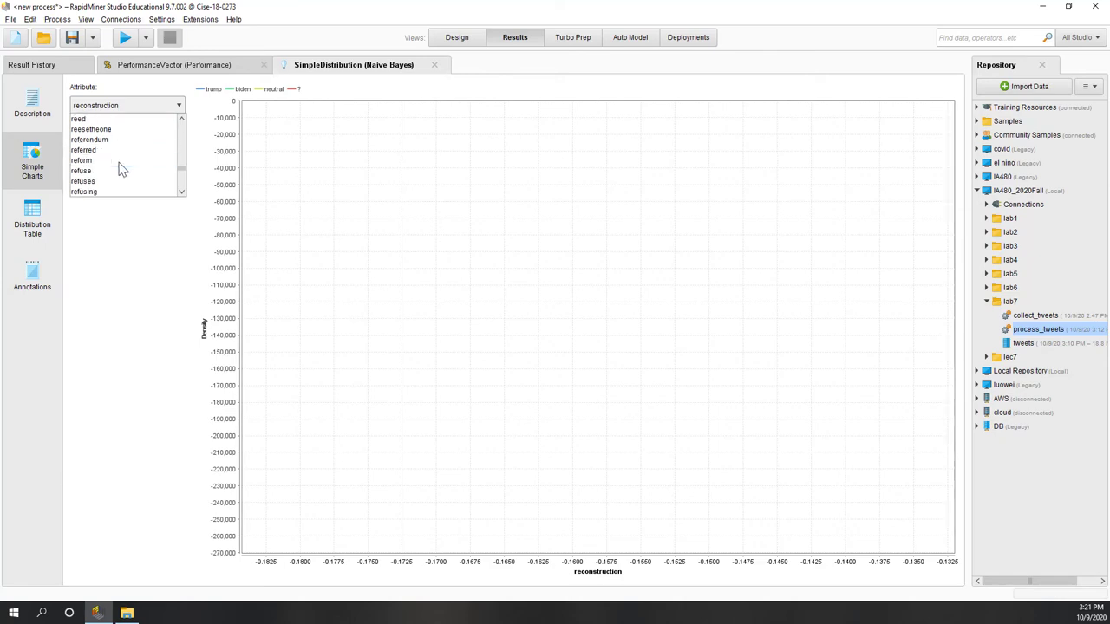
pyautogui.click(117, 181)
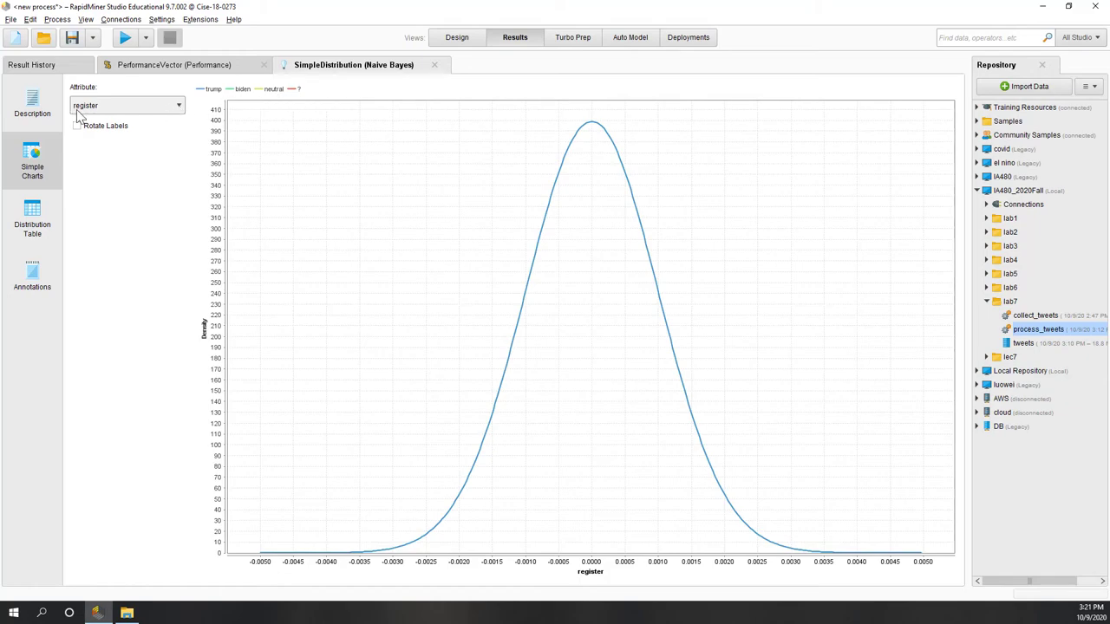
pyautogui.click(457, 39)
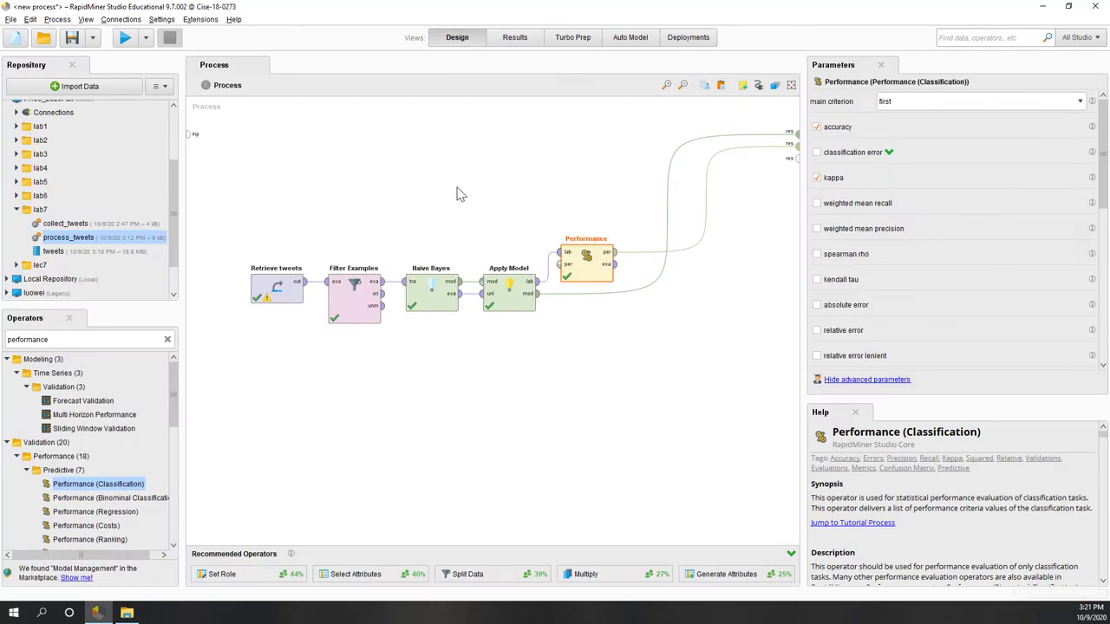
# Disconnect Apply Model's model output from the result port and move Performance into line with Apply Model.
pyautogui.moveTo(668, 221)
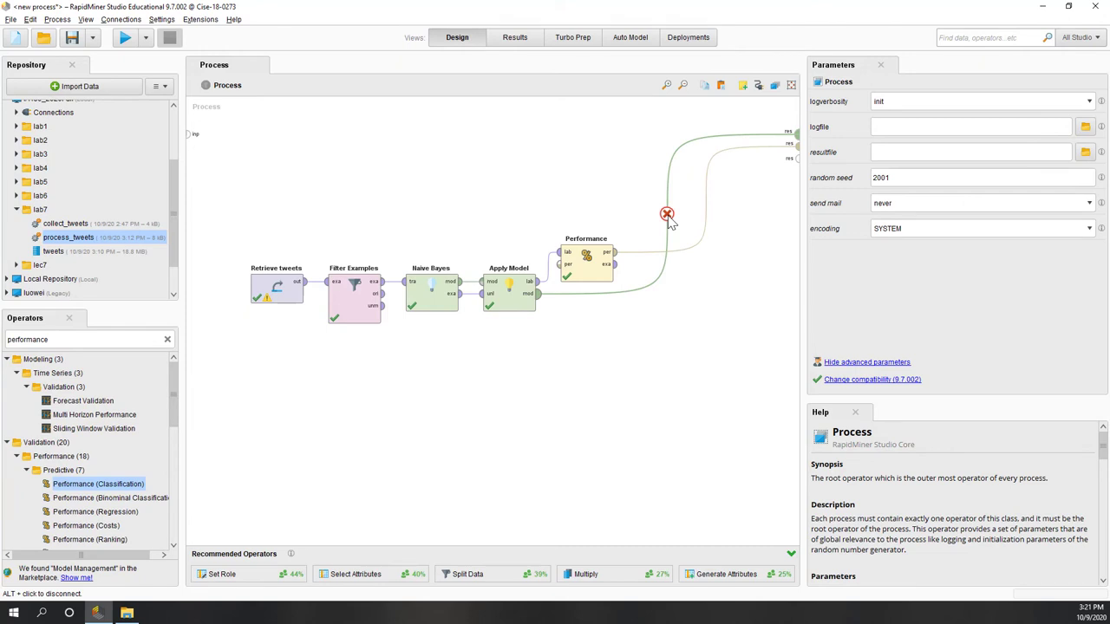
pyautogui.keyDown('alt'); pyautogui.click(667, 216); pyautogui.keyUp('alt')
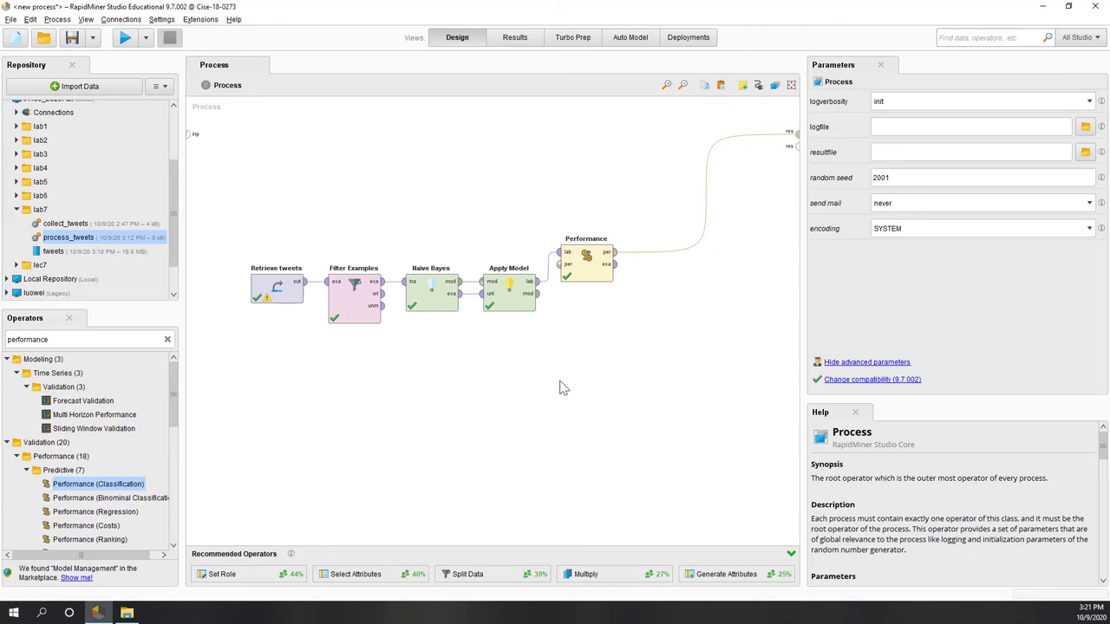
pyautogui.moveTo(587, 260); pyautogui.dragTo(625, 290)
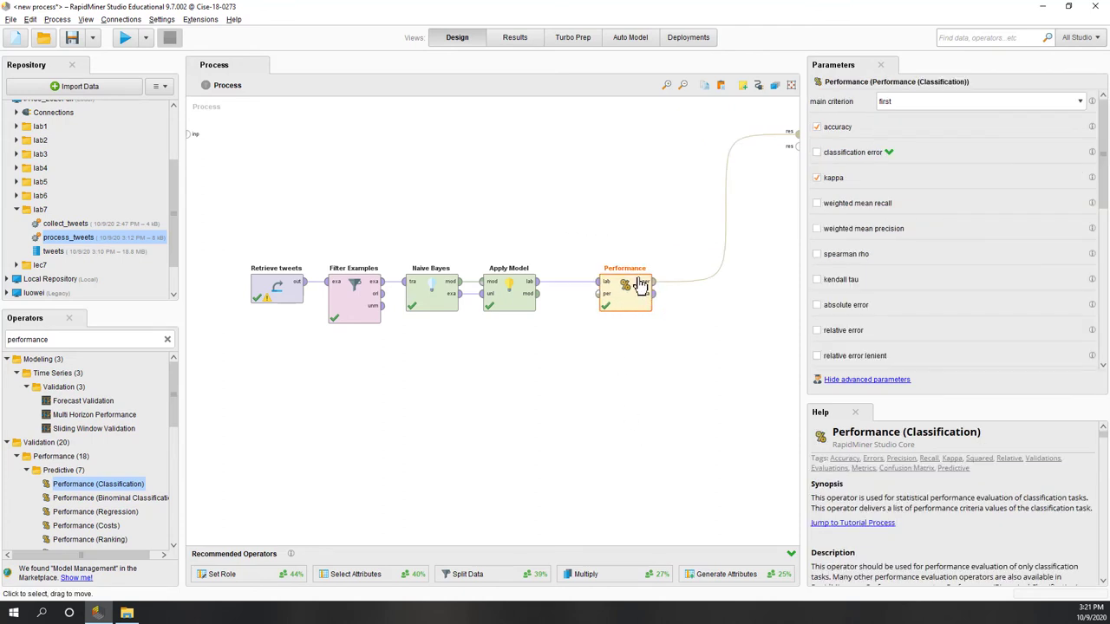
pyautogui.moveTo(384, 315)
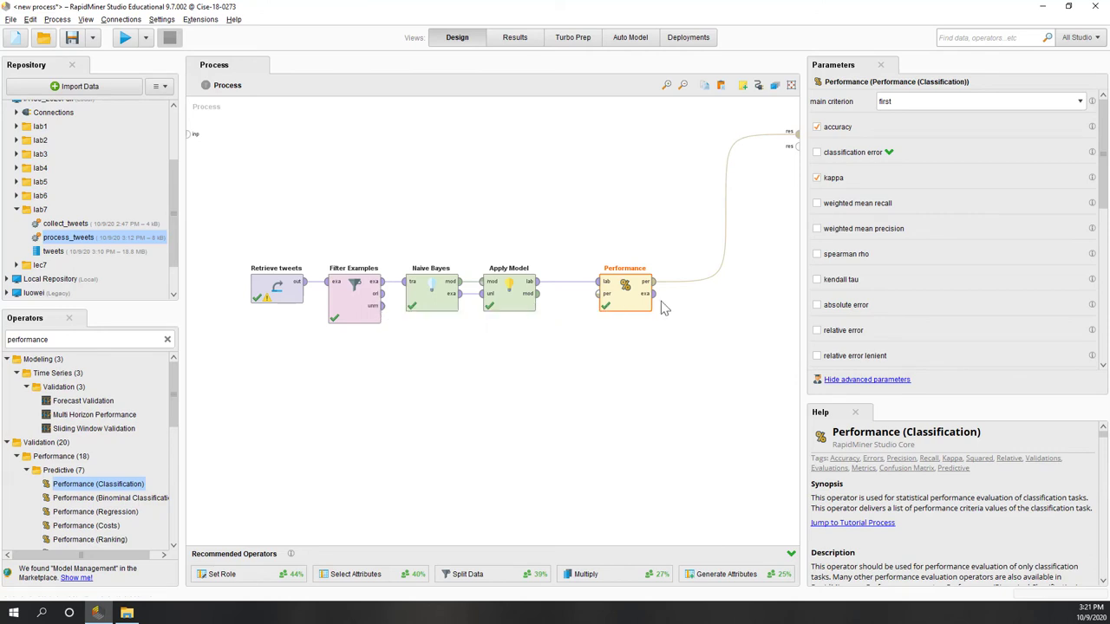
pyautogui.click(460, 419)
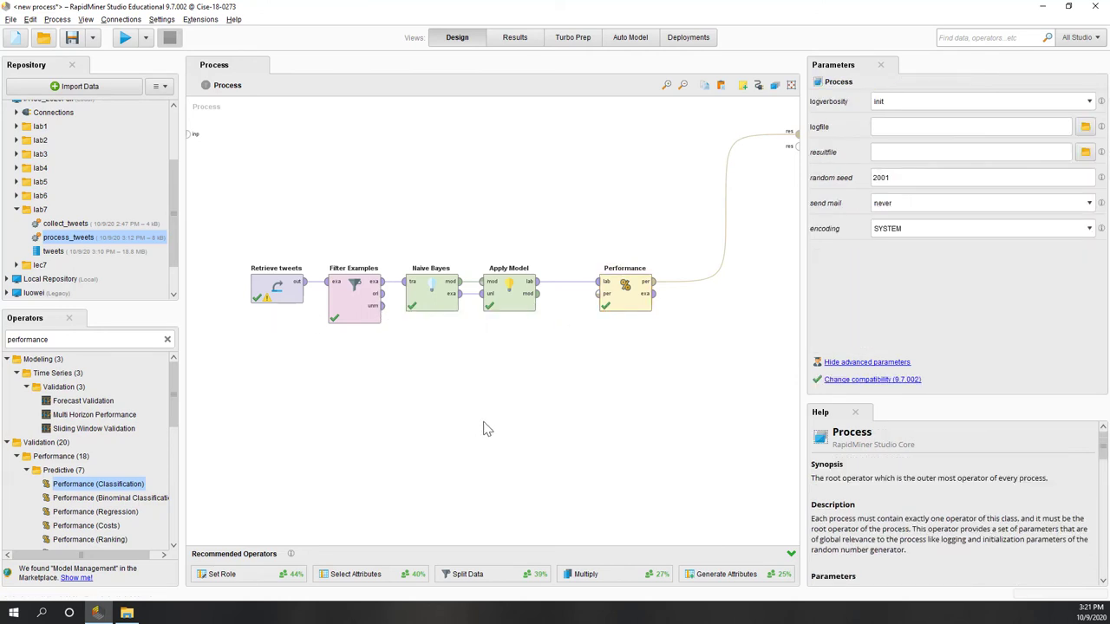
# Find the Apply Model operator and add a second one below the existing chain, between Apply Model and Performance.
pyautogui.doubleClick(71, 339)
pyautogui.write('apply')
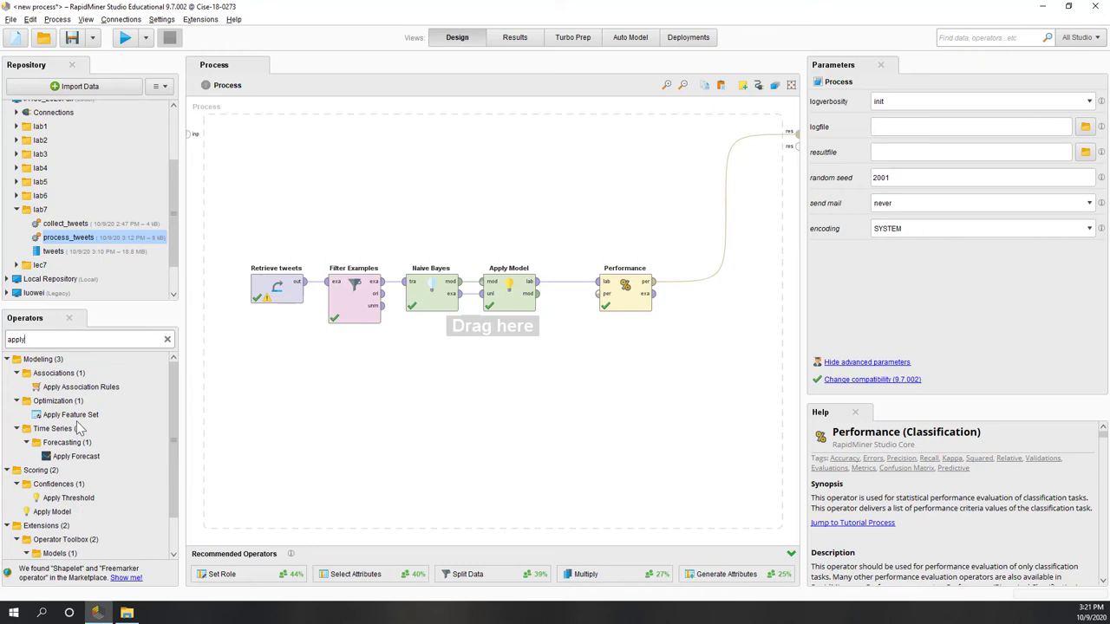
pyautogui.write(' model')
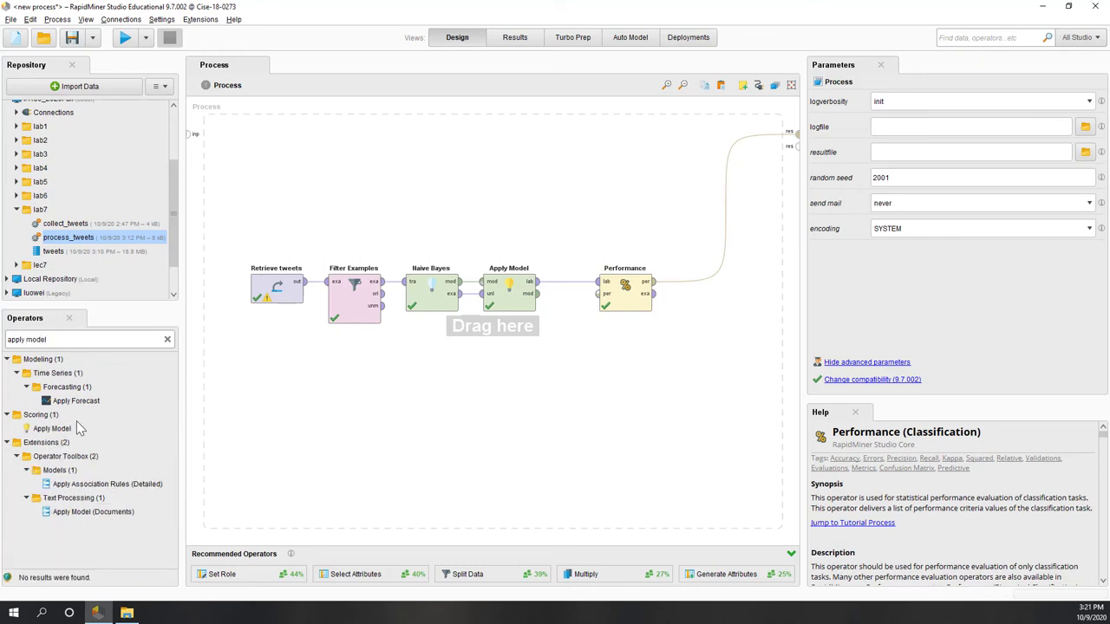
pyautogui.click(54, 429)
pyautogui.moveTo(58, 436); pyautogui.dragTo(592, 416)
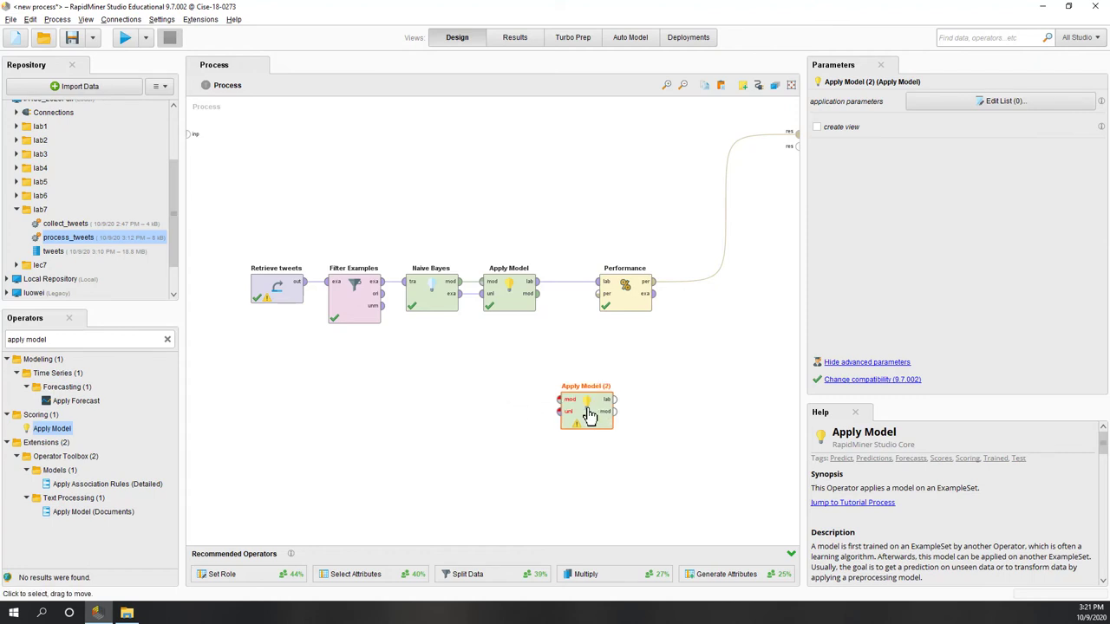
# Feed the second Apply Model from Apply Model's model output and Filter Examples' unmatched output, and connect its labelled output to the second result port.
pyautogui.click(534, 305)
pyautogui.moveTo(536, 297); pyautogui.dragTo(560, 399)
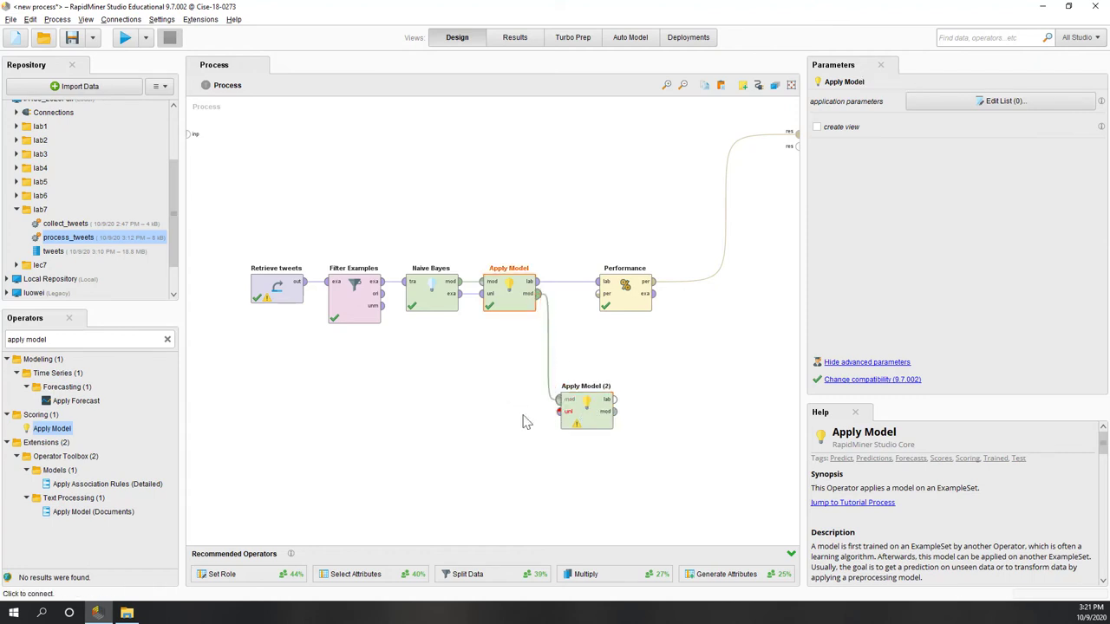
pyautogui.click(474, 456)
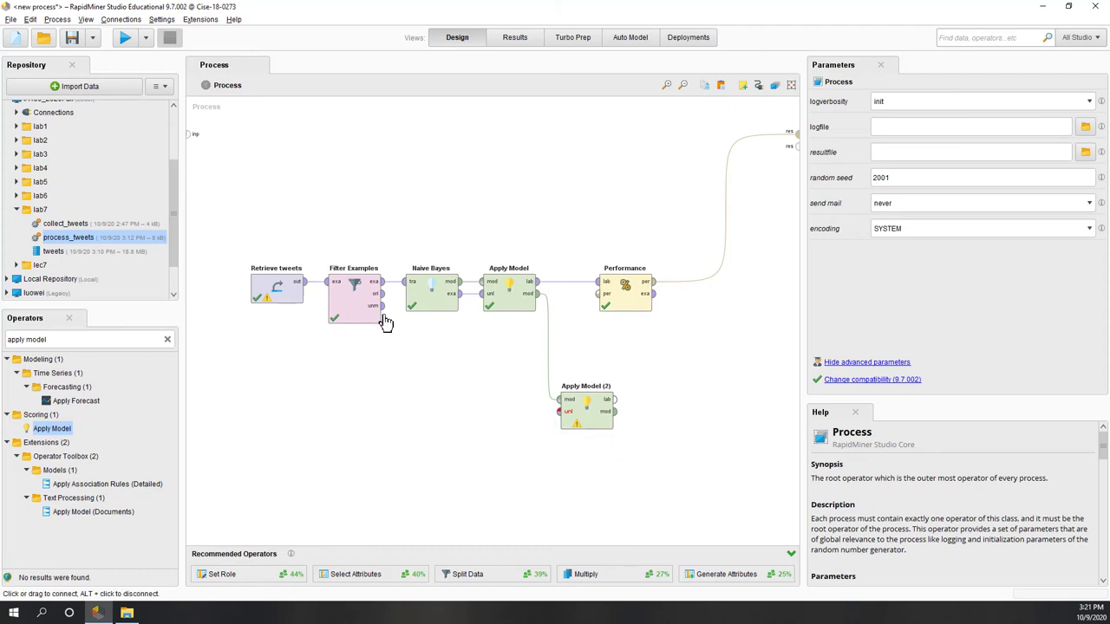
pyautogui.moveTo(382, 308); pyautogui.dragTo(559, 412)
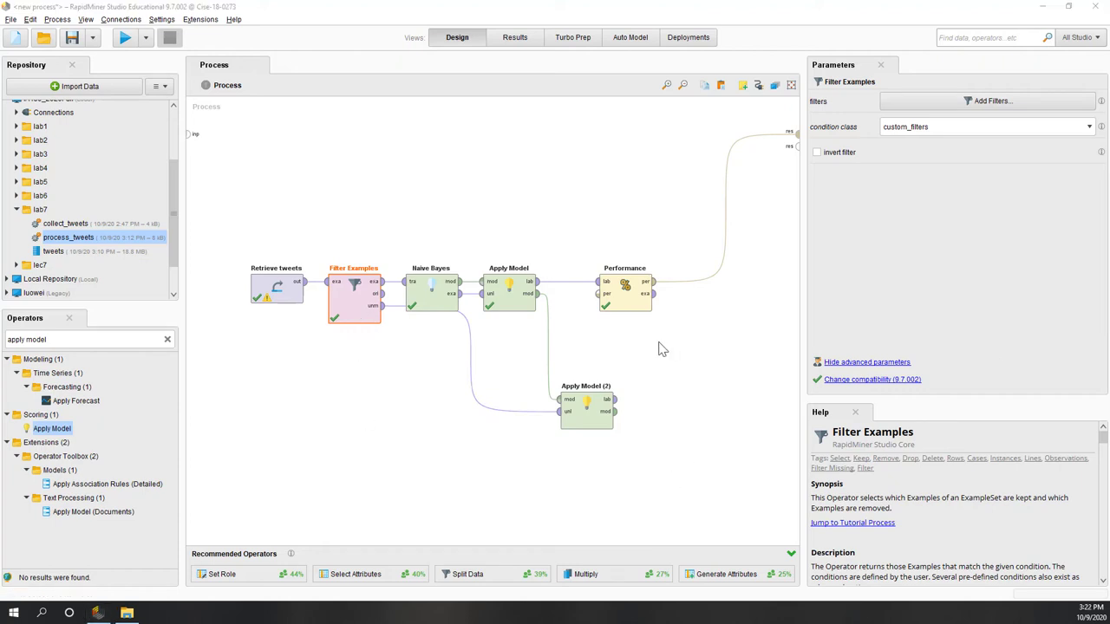
pyautogui.moveTo(623, 404); pyautogui.dragTo(796, 144)
pyautogui.click(731, 464)
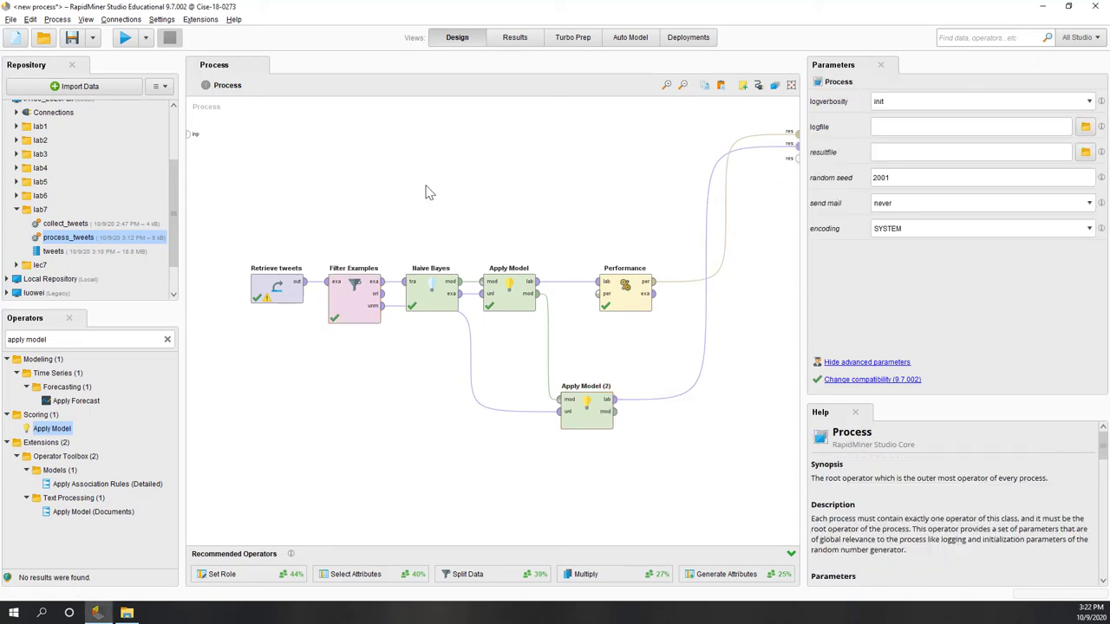
# Run the process, examine the predictions for the unlabeled tweets and the prediction(label) statistics, and return to the process design.
pyautogui.click(125, 39)
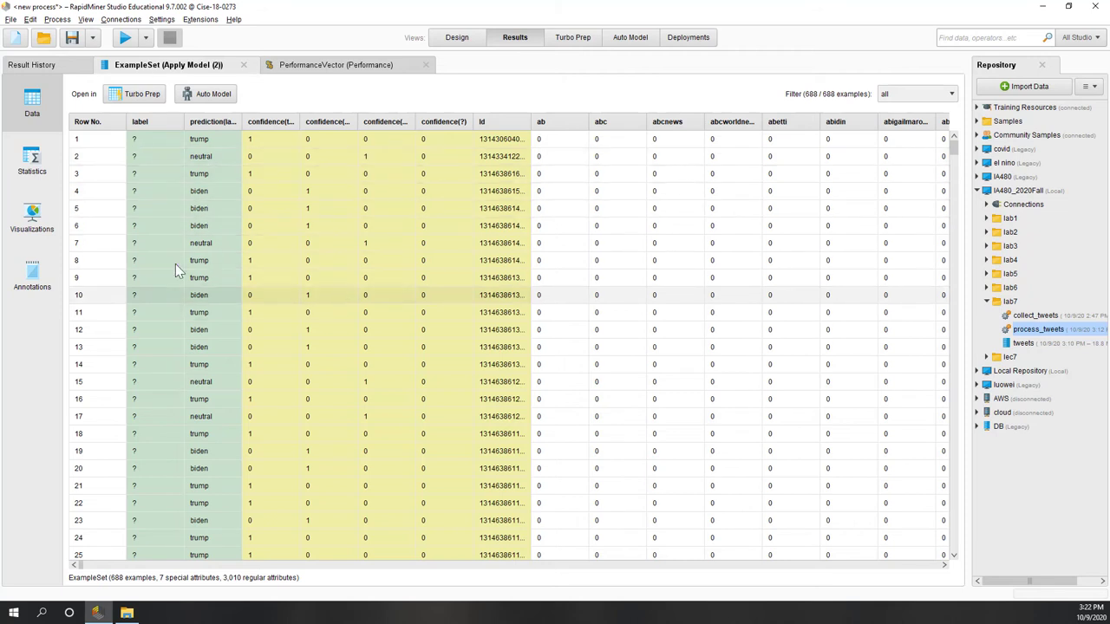
pyautogui.click(31, 164)
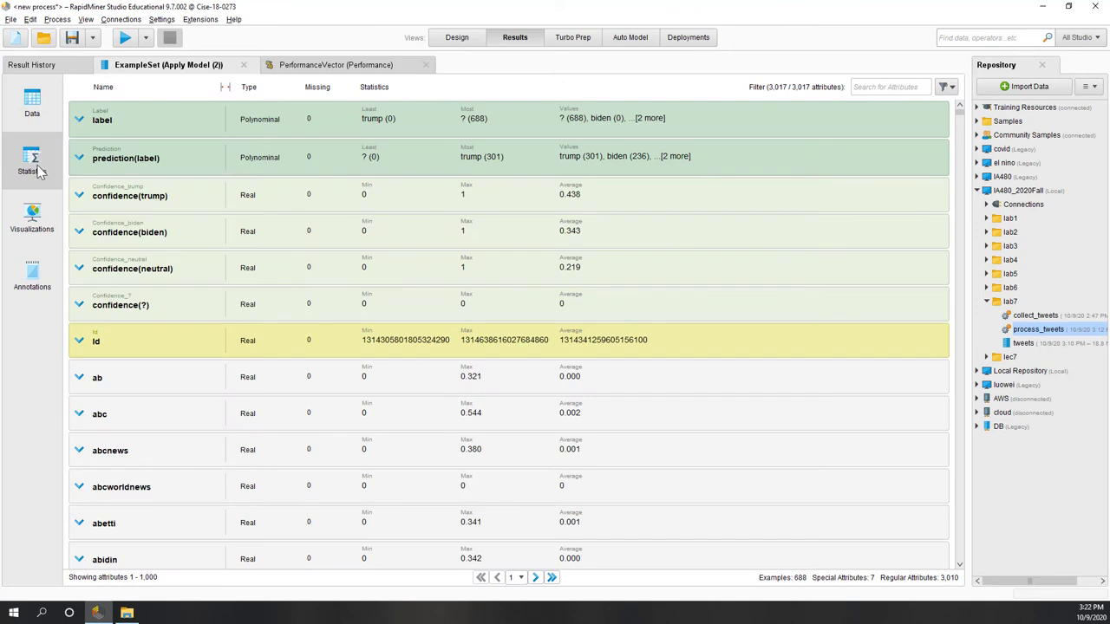
pyautogui.click(339, 173)
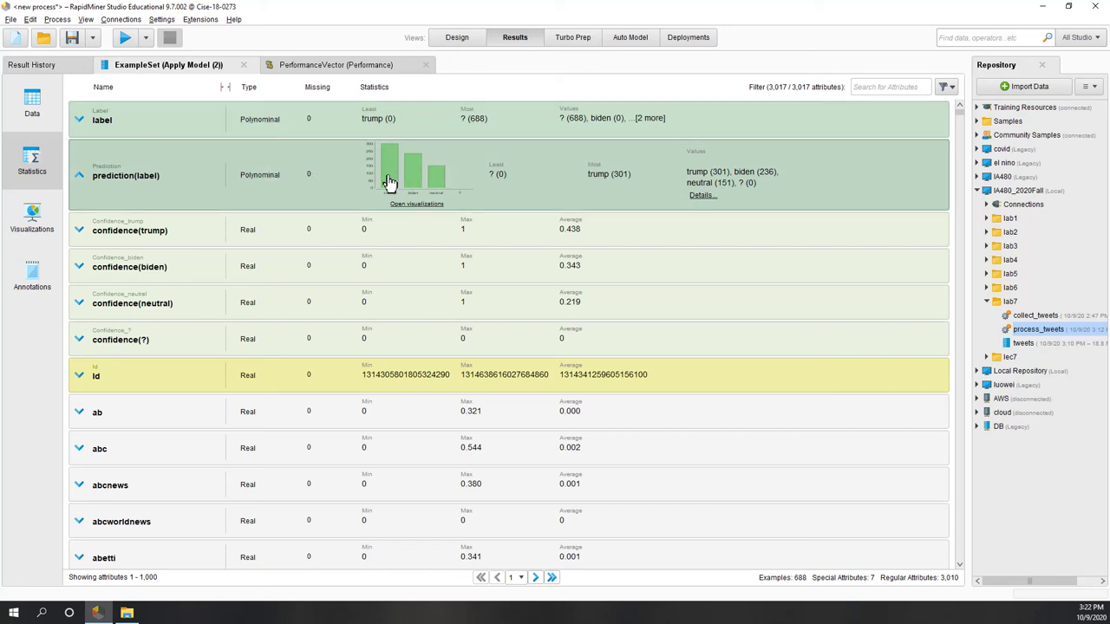
pyautogui.click(458, 41)
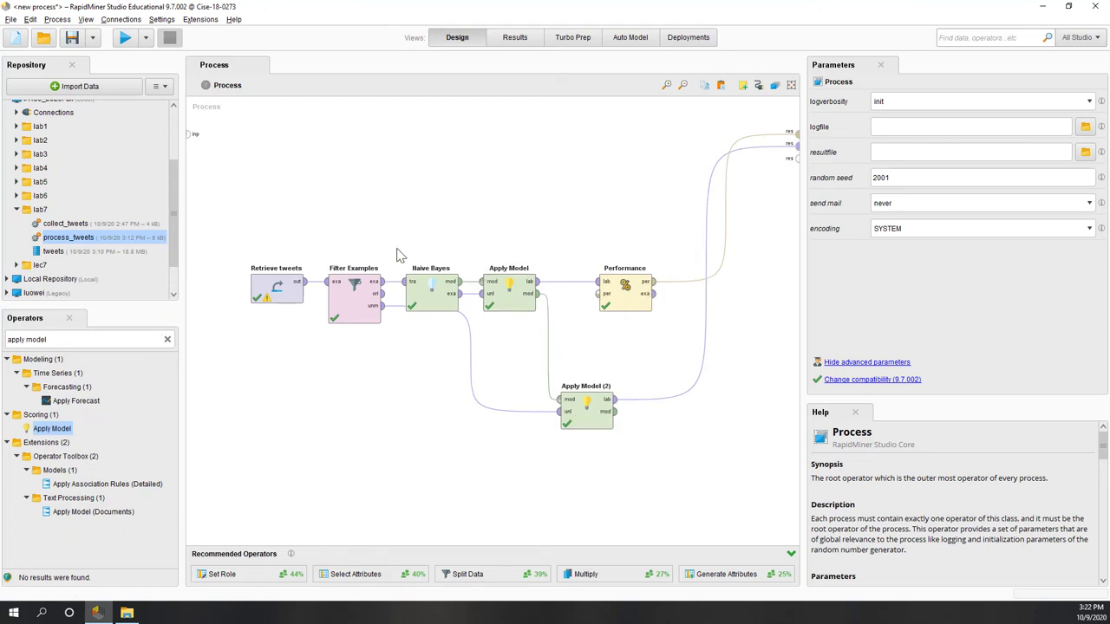
# Move Naive Bayes, Apply Model and Performance above Filter Examples, and place the second Apply Model closer below them.
pyautogui.moveTo(404, 247); pyautogui.dragTo(673, 365)
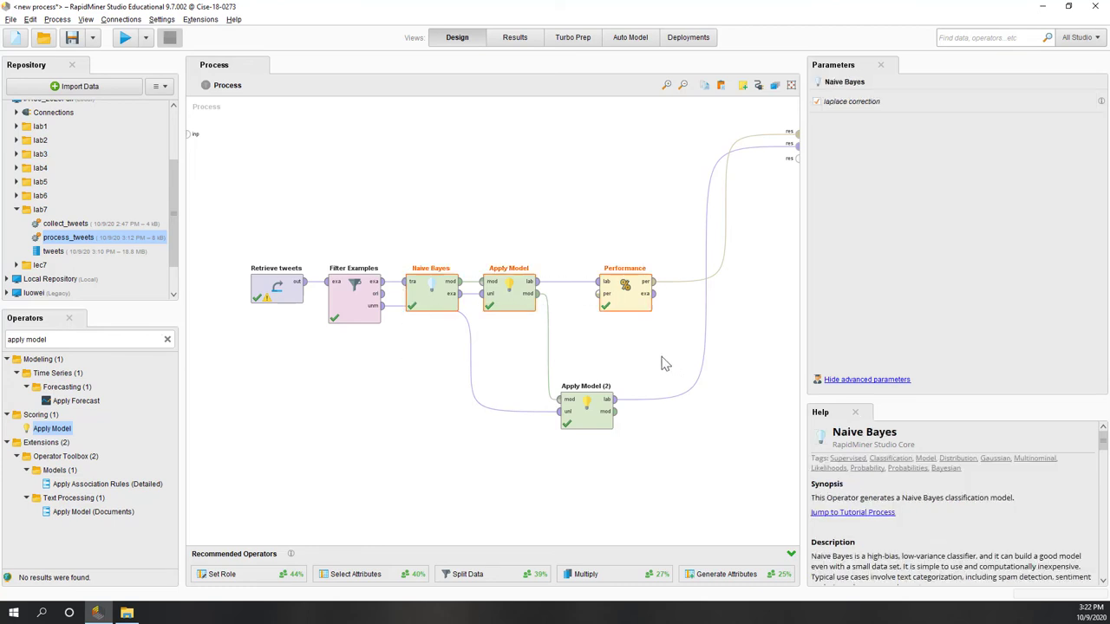
pyautogui.moveTo(445, 289); pyautogui.dragTo(441, 235)
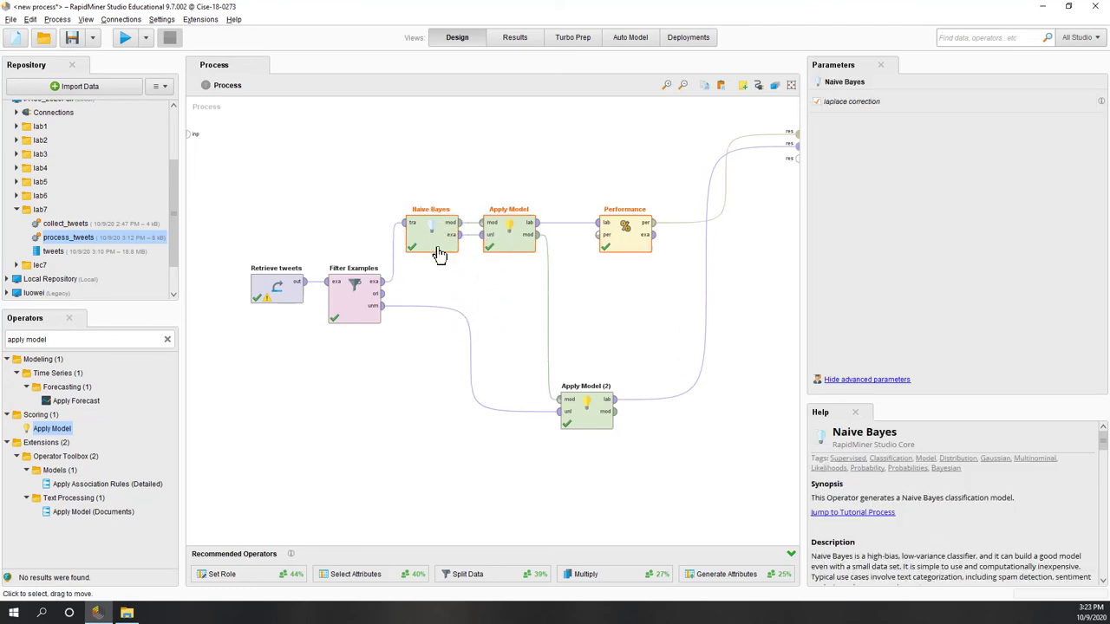
pyautogui.click(668, 301)
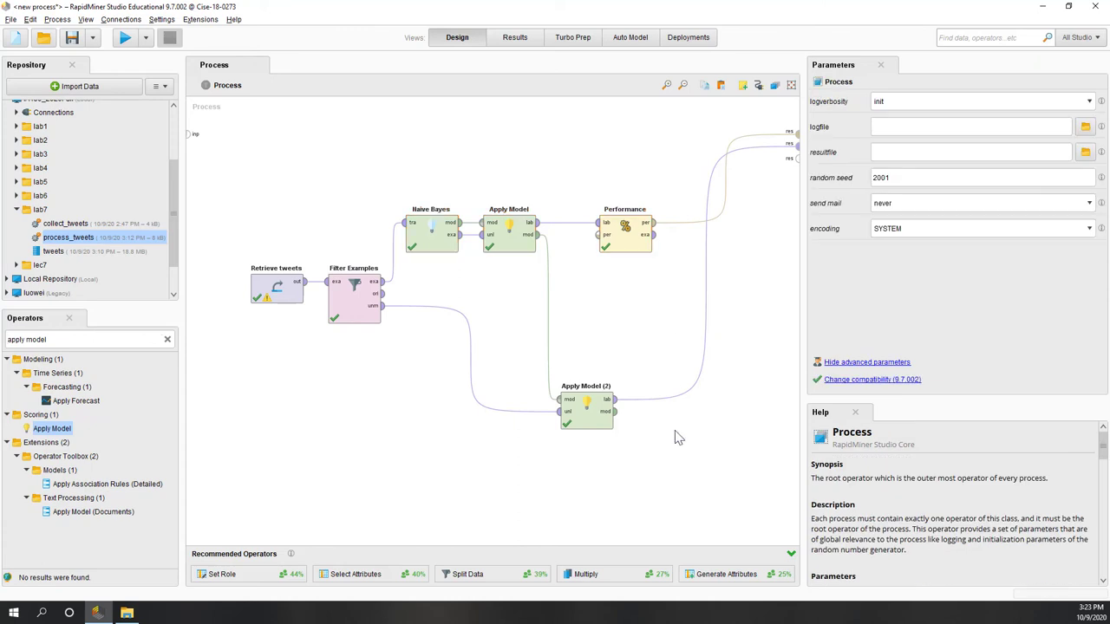
pyautogui.moveTo(590, 422); pyautogui.dragTo(512, 391)
pyautogui.click(640, 445)
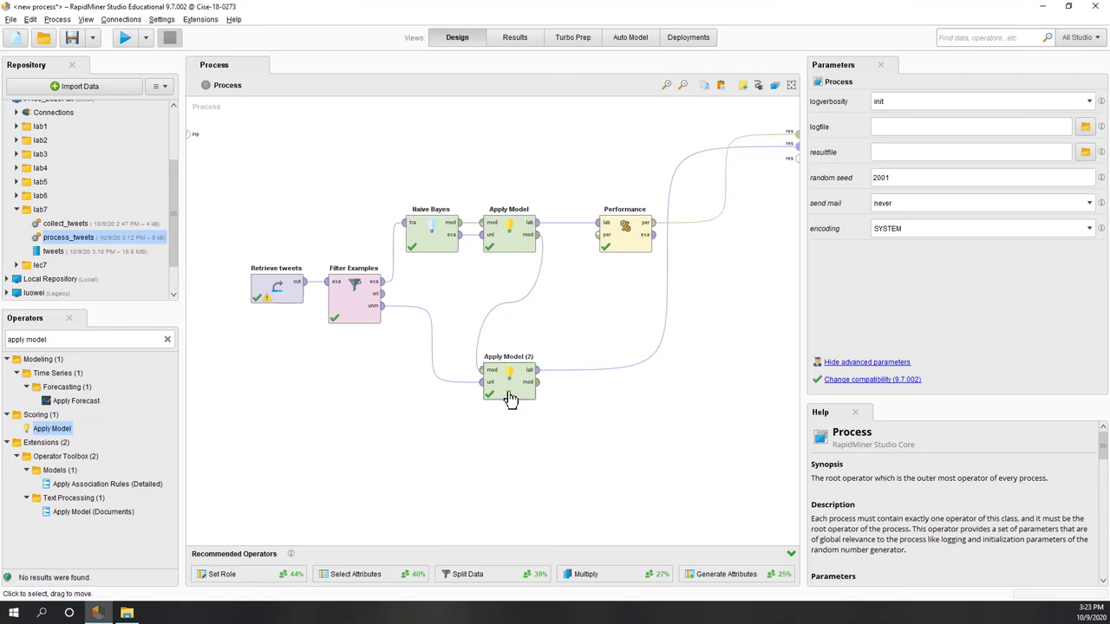
pyautogui.moveTo(512, 395); pyautogui.dragTo(567, 347)
pyautogui.click(629, 407)
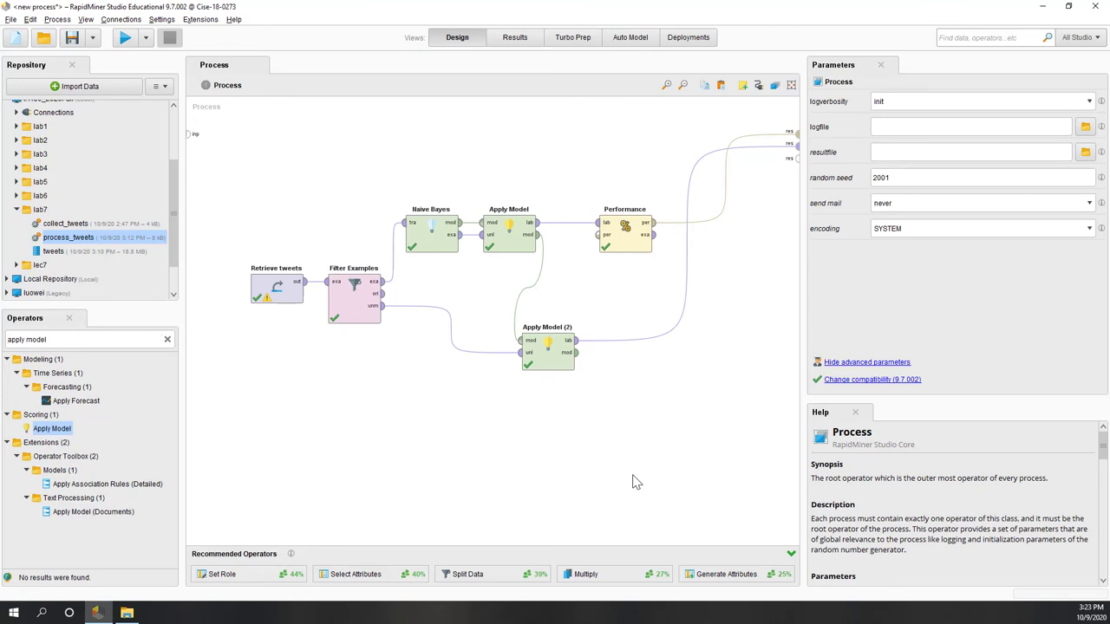
# Add a Read Excel operator below the second Apply Model and set its file to un-labeled.xlsx from Downloads.
pyautogui.click(76, 339)
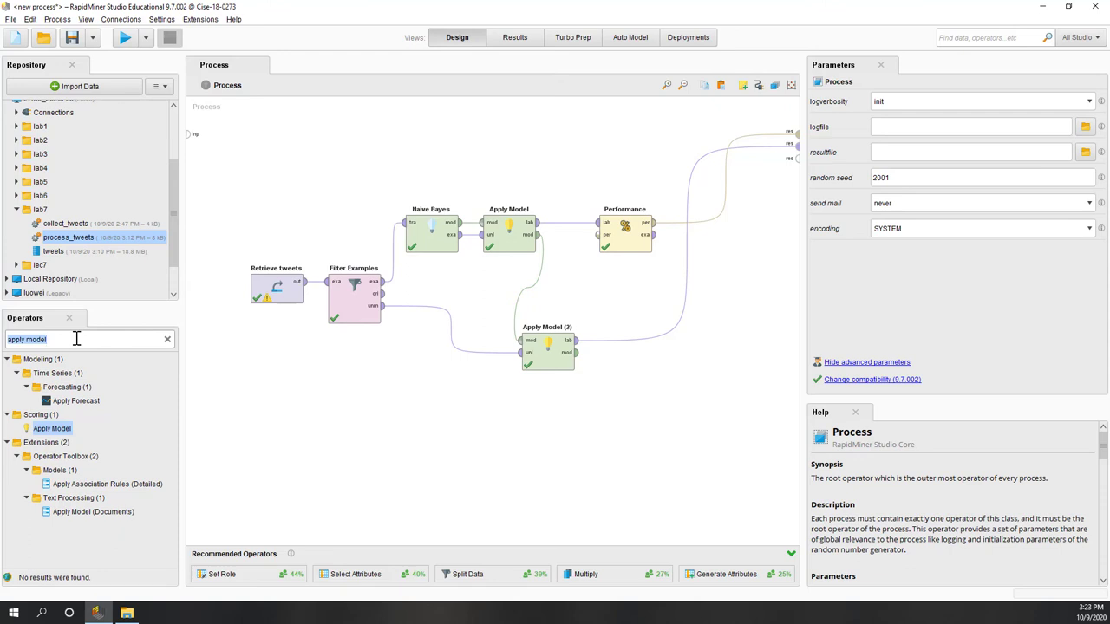
pyautogui.write('rea')
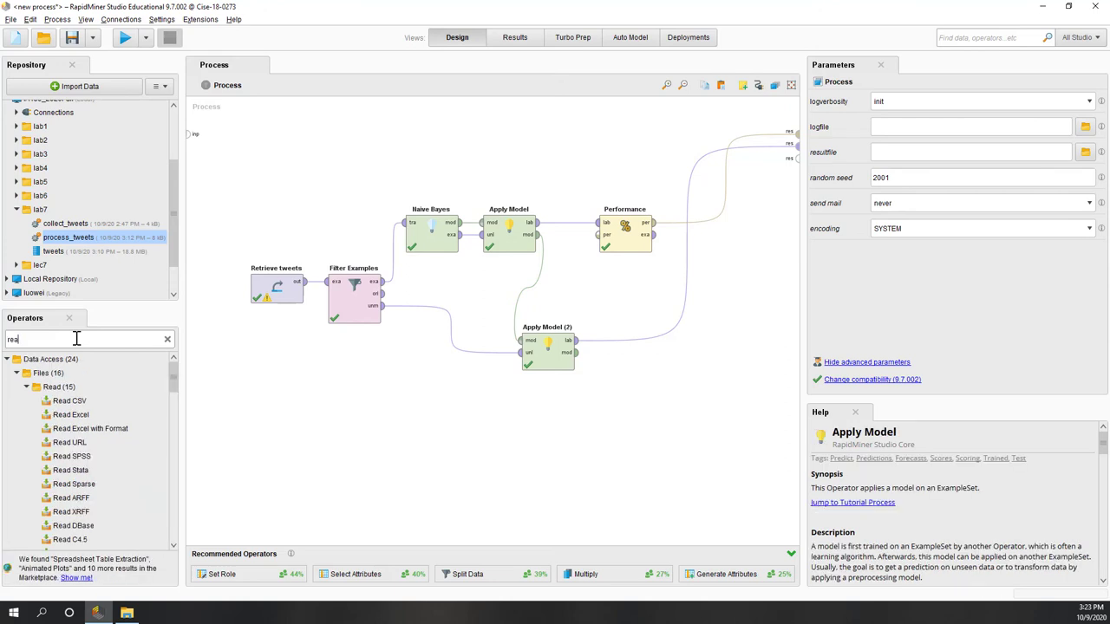
pyautogui.moveTo(87, 413); pyautogui.dragTo(538, 449)
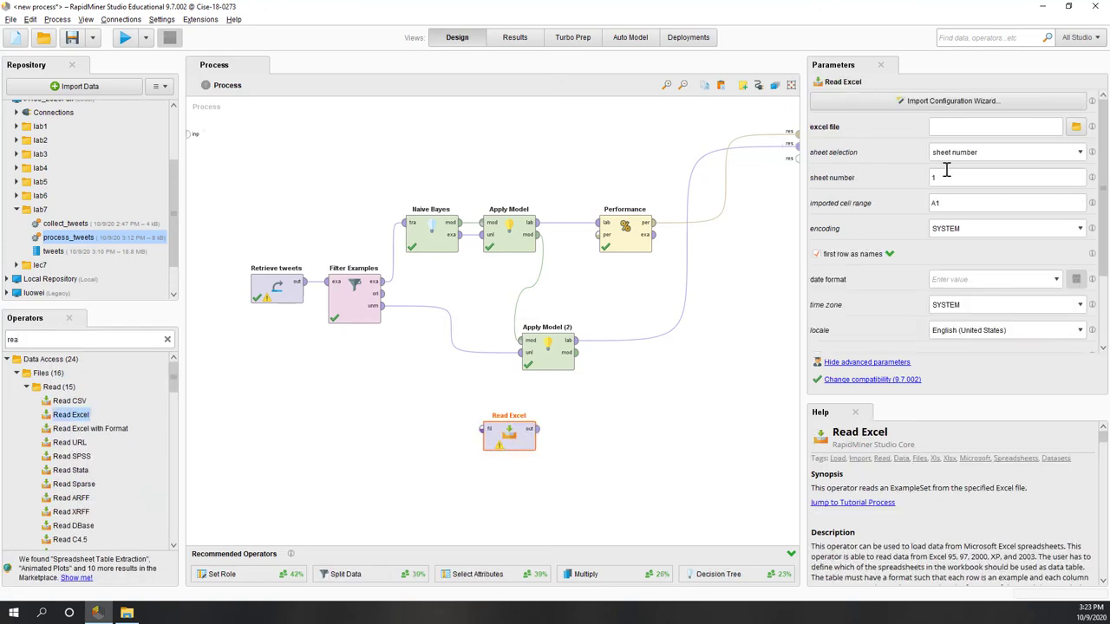
pyautogui.click(1076, 128)
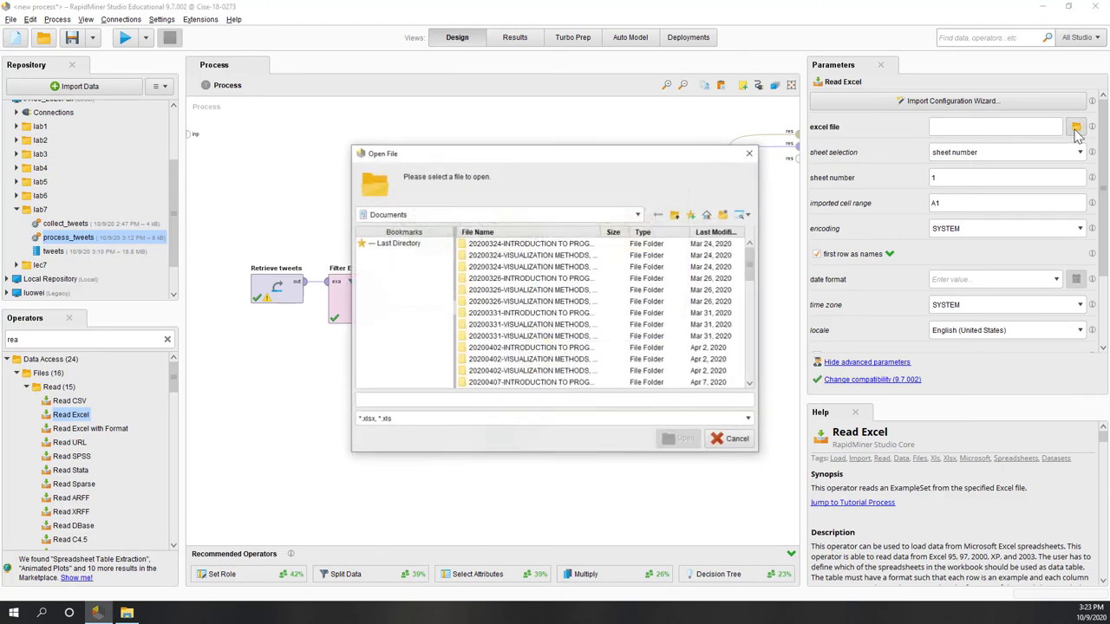
pyautogui.click(392, 244)
pyautogui.click(491, 255)
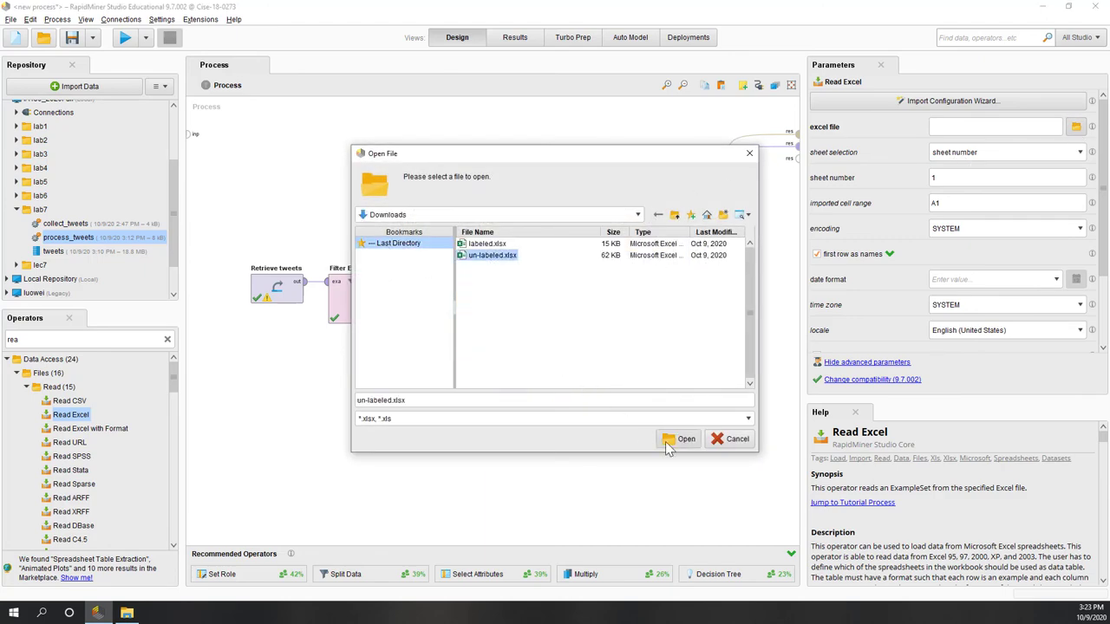
pyautogui.click(676, 440)
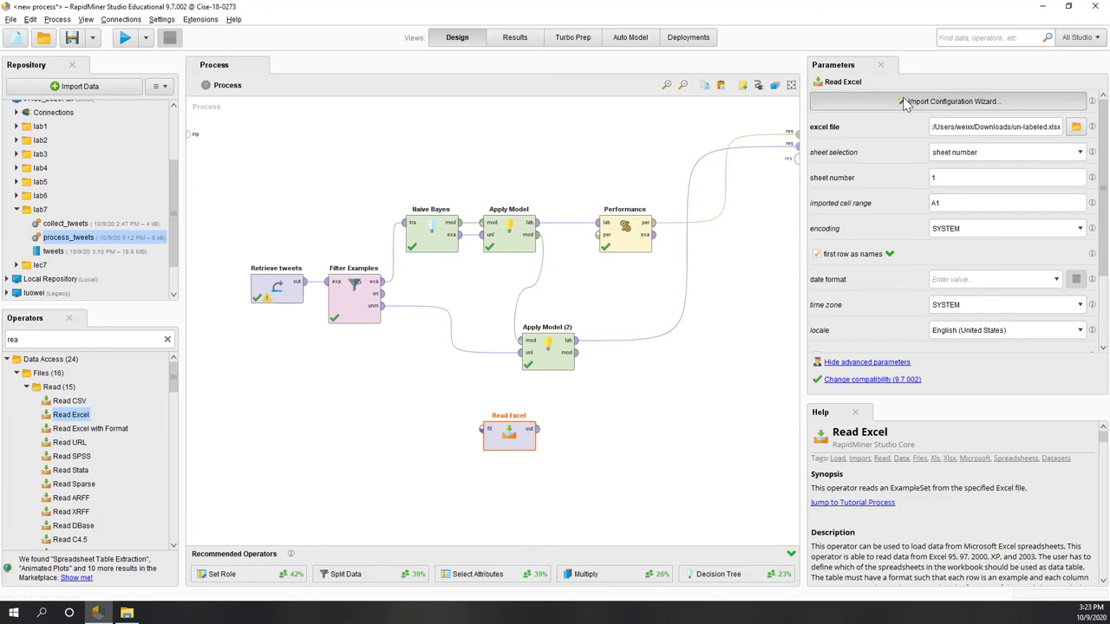
# Complete Read Excel's import configuration for un-labeled.xlsx, keeping the default cell selection and column formats.
pyautogui.click(952, 102)
pyautogui.click(337, 189)
pyautogui.click(409, 199)
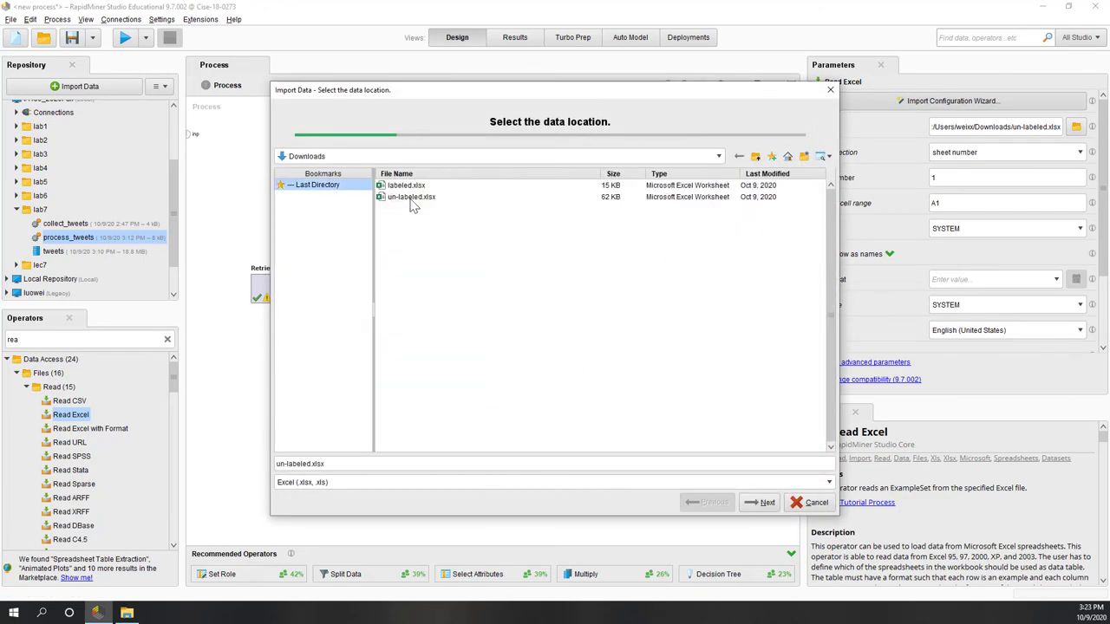
pyautogui.click(762, 510)
pyautogui.click(760, 504)
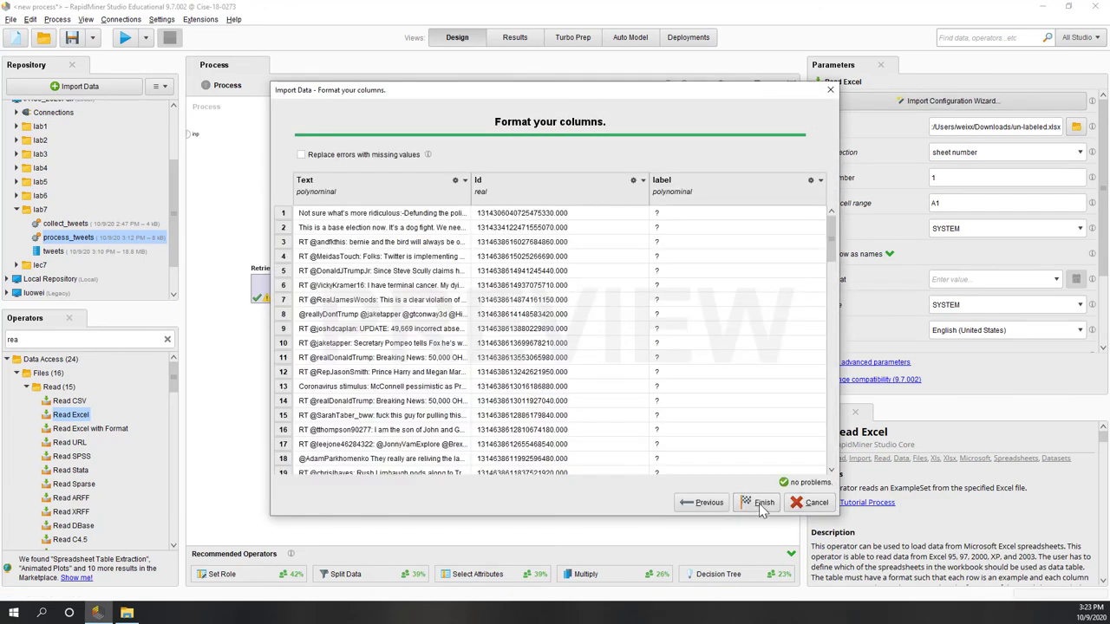
pyautogui.click(761, 504)
pyautogui.click(631, 507)
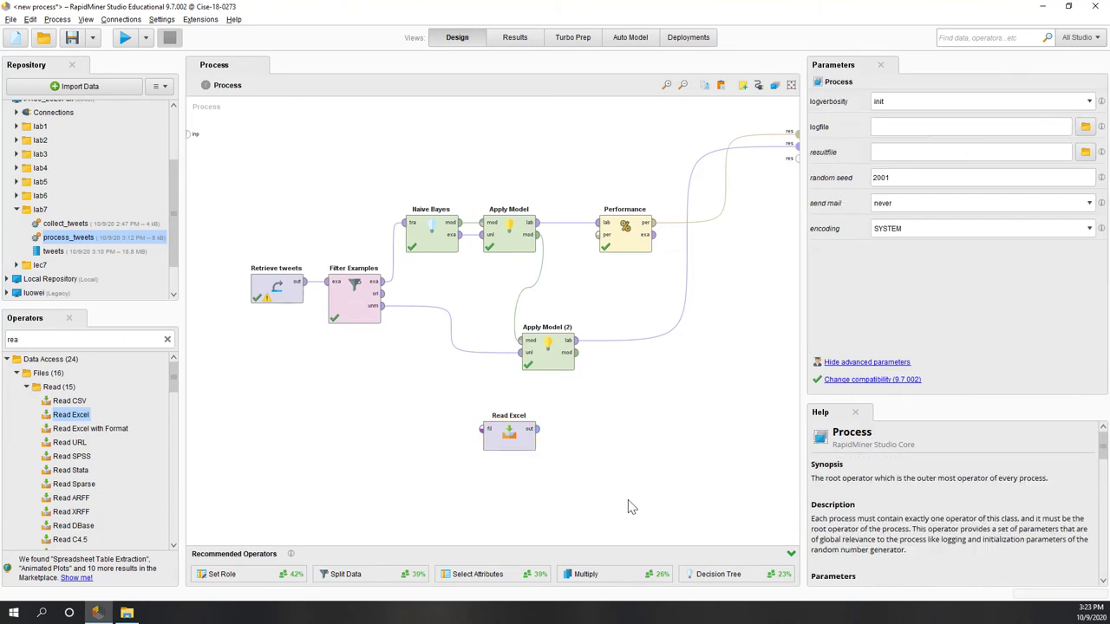
# Shift Read Excel aside, add a Set Role operator after it, and connect Read Excel's output to Set Role.
pyautogui.moveTo(498, 440); pyautogui.dragTo(461, 440)
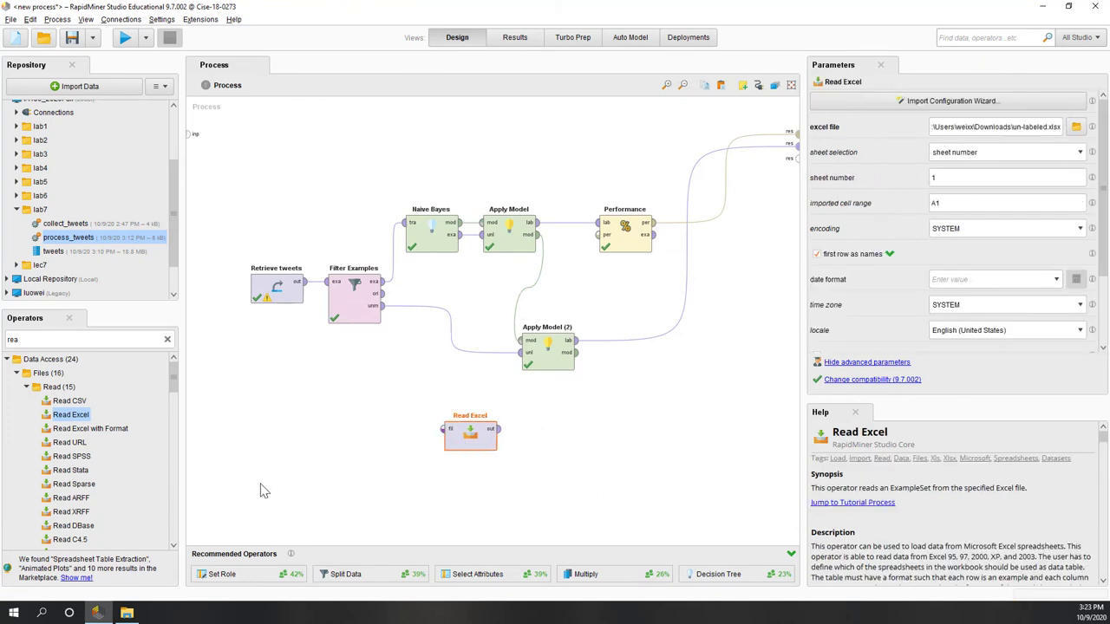
pyautogui.click(109, 339)
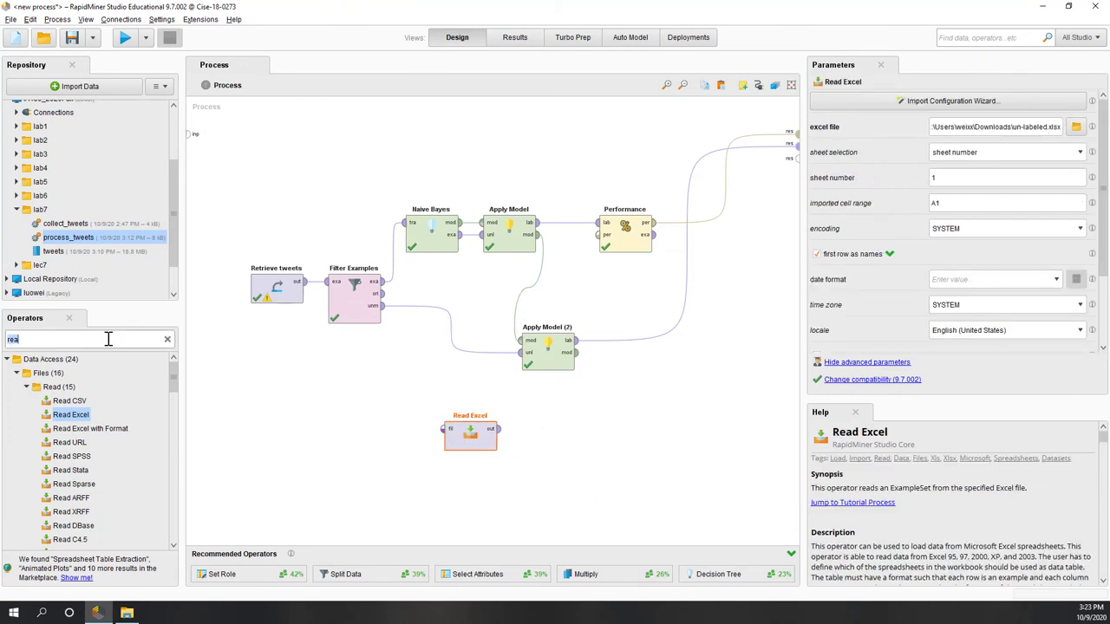
pyautogui.write('set role')
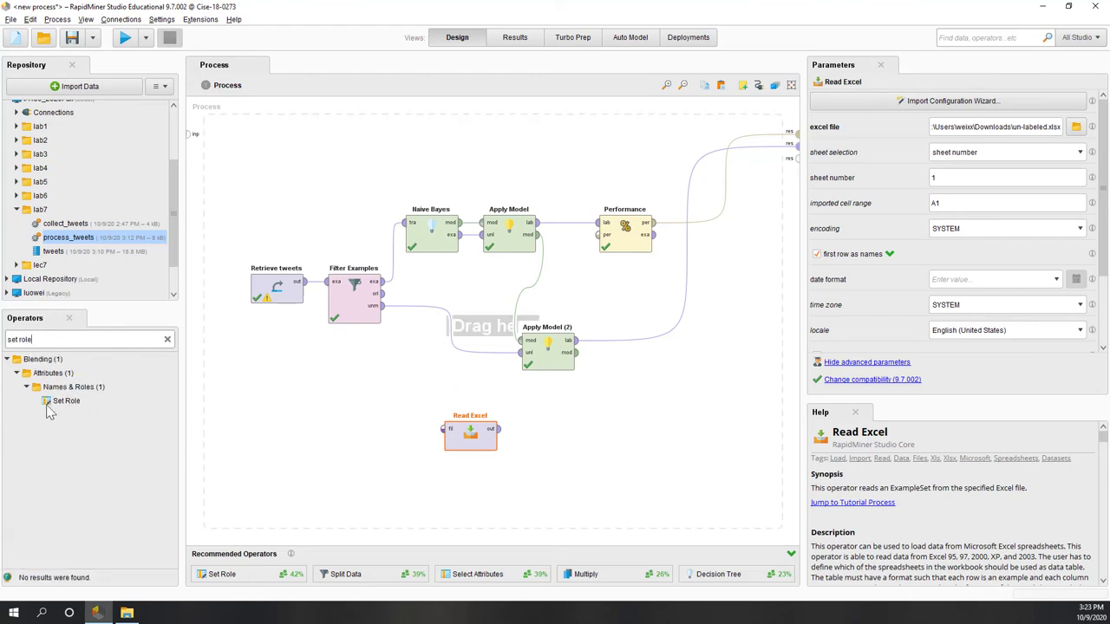
pyautogui.moveTo(53, 402); pyautogui.dragTo(270, 433)
pyautogui.moveTo(550, 440); pyautogui.dragTo(548, 438)
pyautogui.click(490, 438)
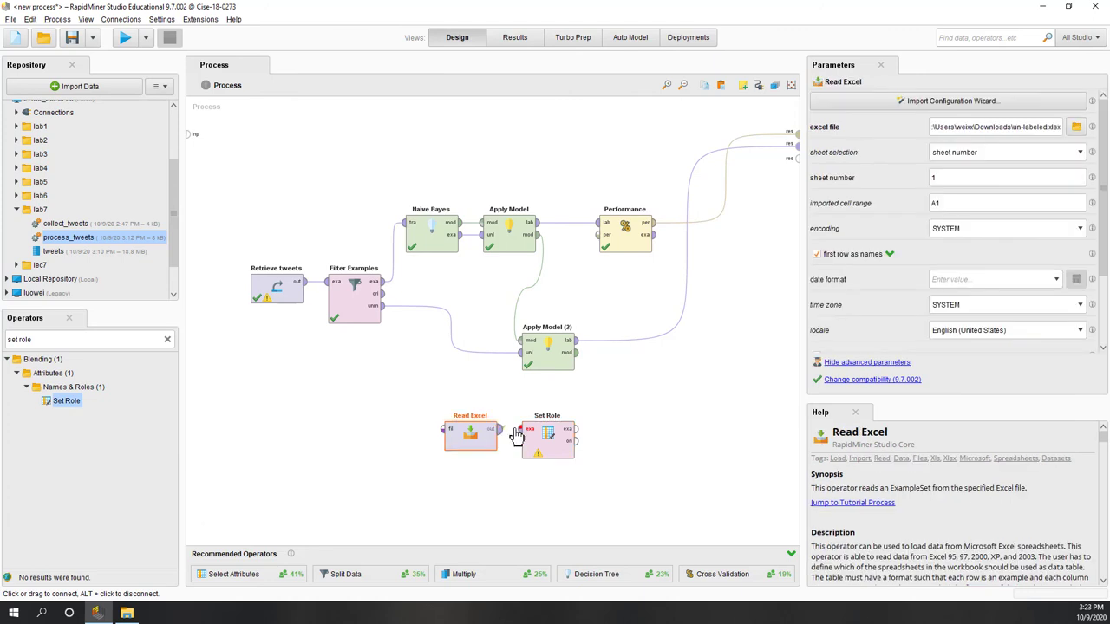
pyautogui.click(545, 453)
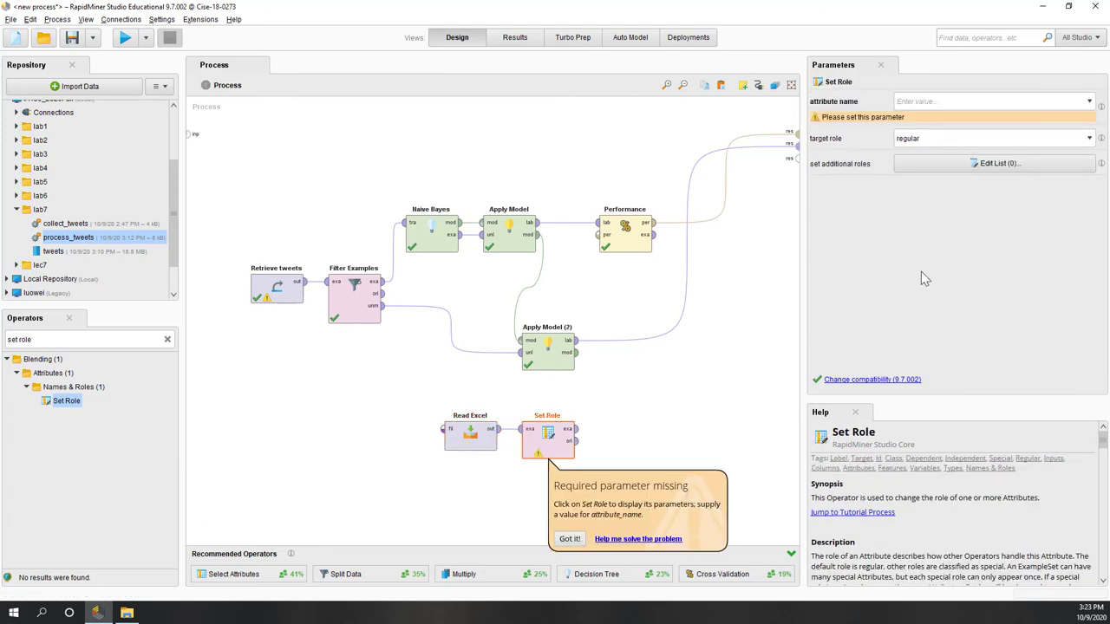
# Configure Set Role to give the Id attribute the target role id.
pyautogui.click(1091, 101)
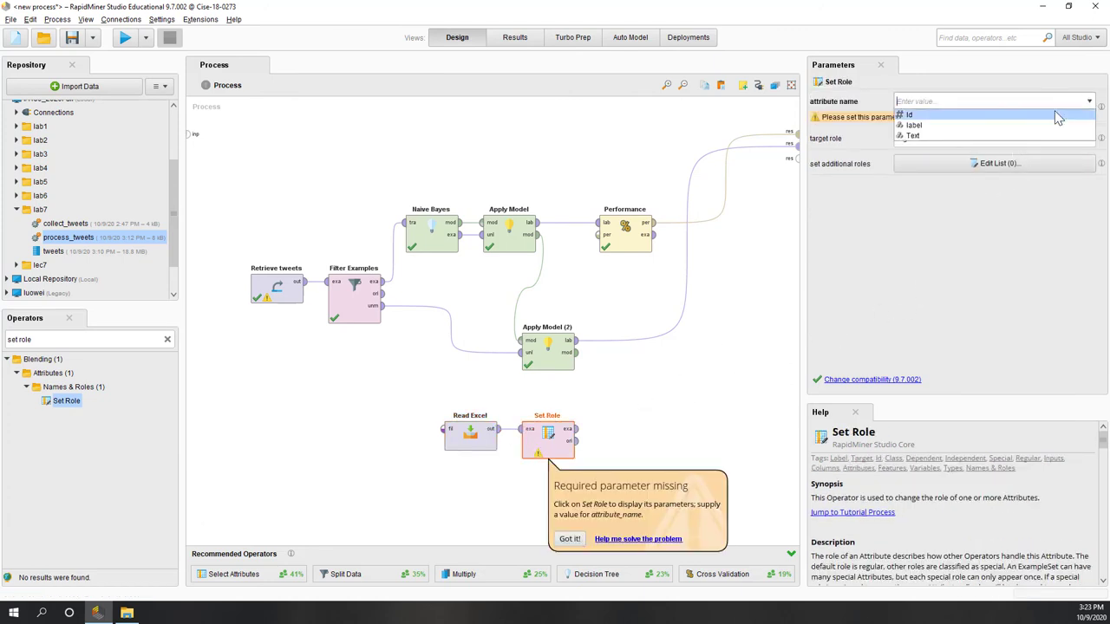
pyautogui.click(1062, 113)
pyautogui.click(1091, 126)
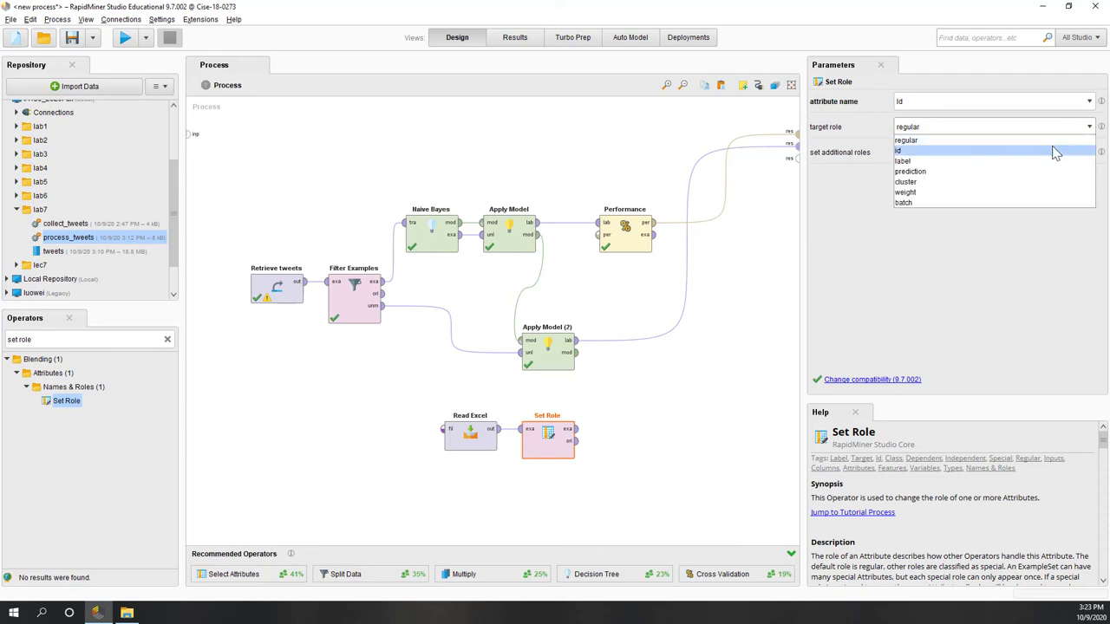
pyautogui.click(1056, 153)
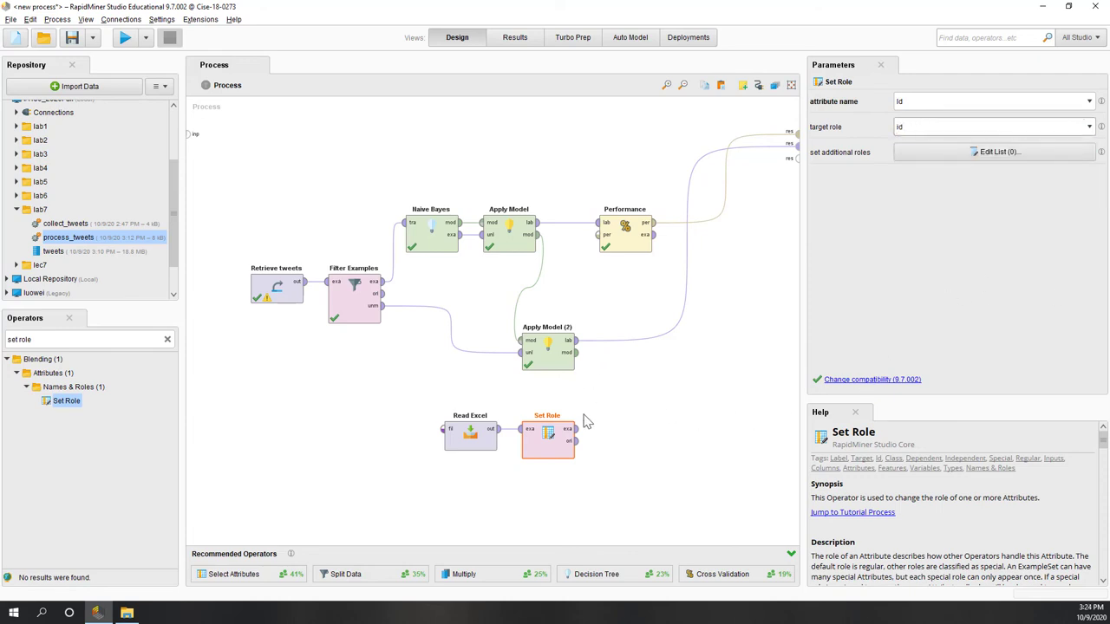
# Add a Join operator, connecting the second Apply Model's labelled output to its left input and Set Role's example output to its right input.
pyautogui.tripleClick(128, 340)
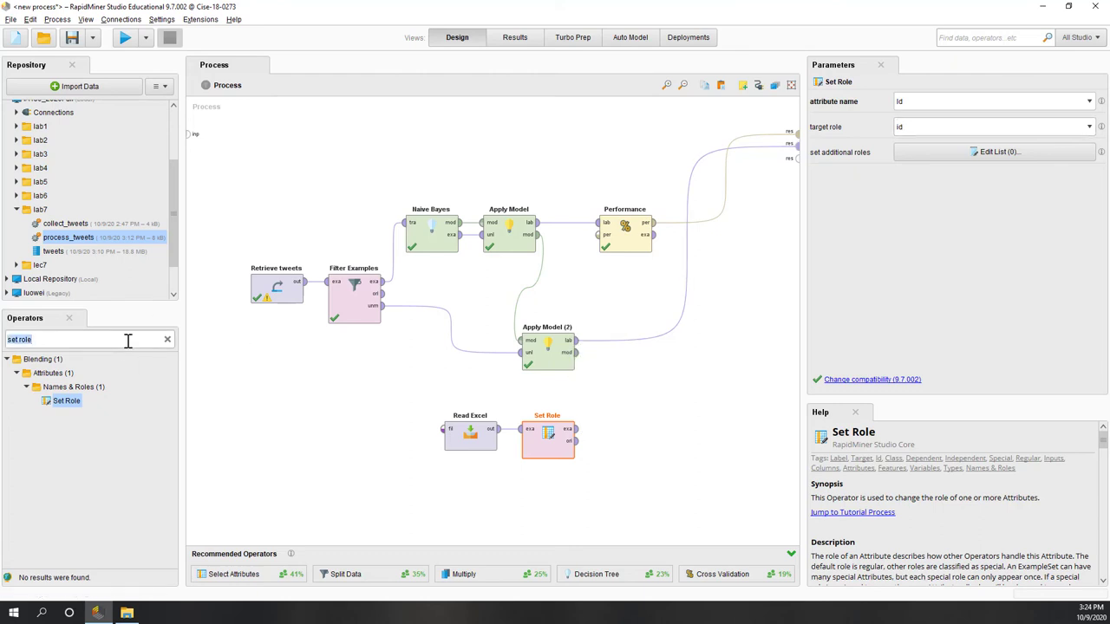
pyautogui.write('join')
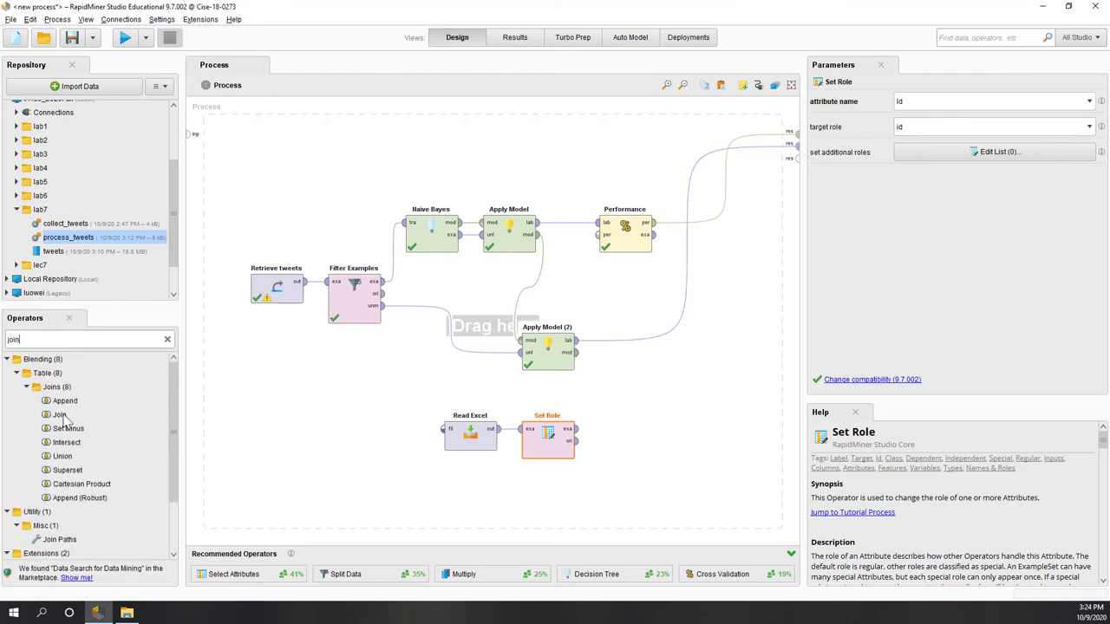
pyautogui.moveTo(59, 416); pyautogui.dragTo(665, 382)
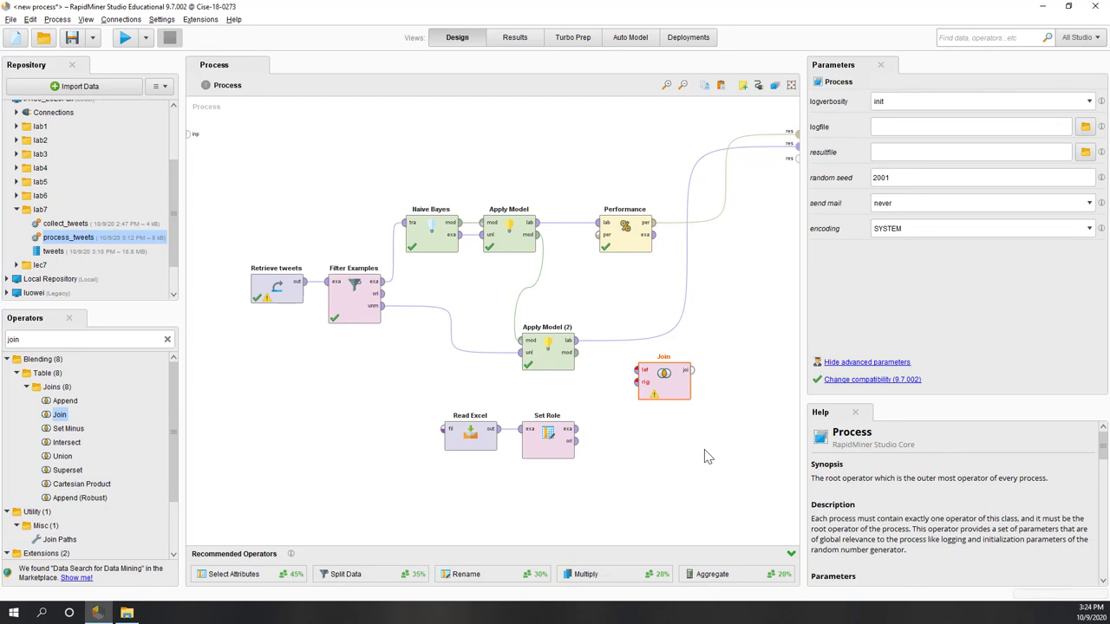
pyautogui.click(575, 340)
pyautogui.click(644, 370)
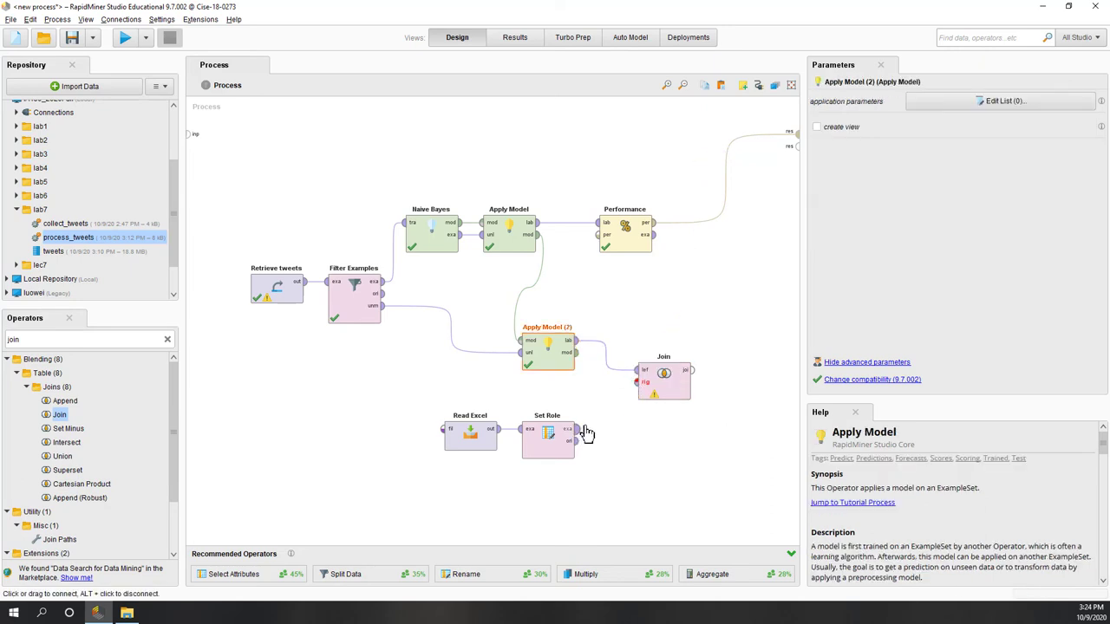
pyautogui.click(574, 429)
pyautogui.click(645, 382)
pyautogui.click(680, 398)
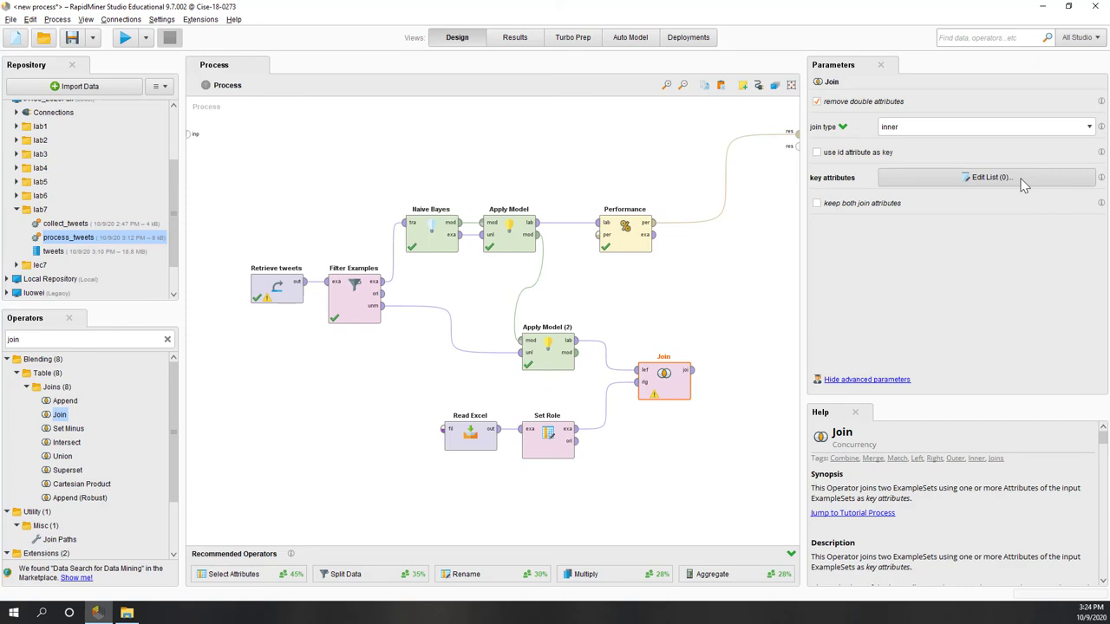
# Try using the id attribute as Join's key and inspect the operator's warning.
pyautogui.click(959, 181)
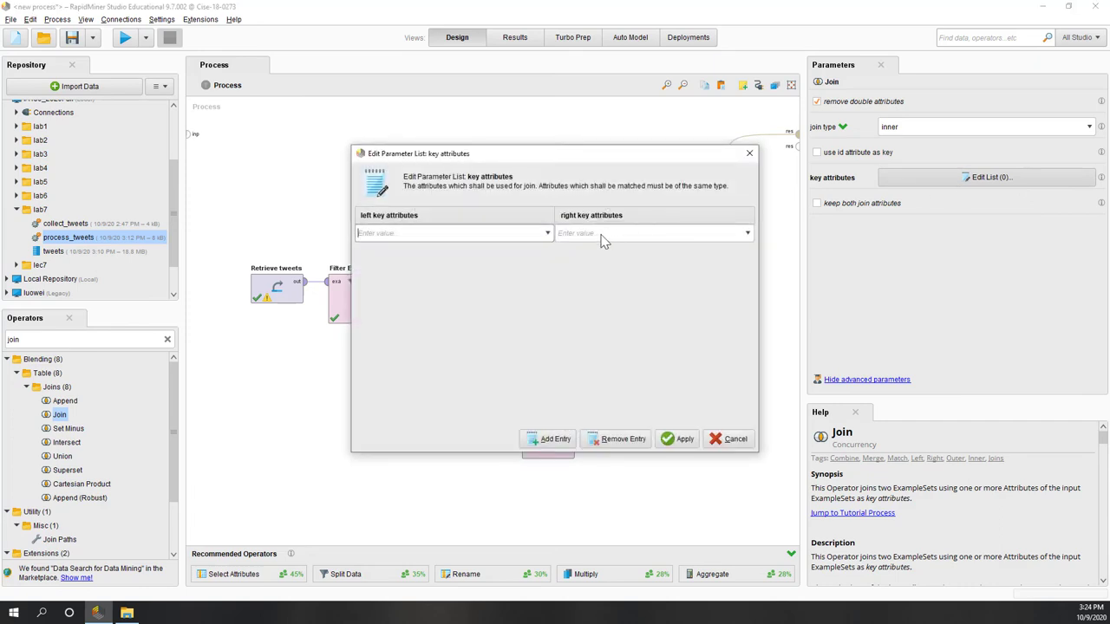
pyautogui.click(749, 153)
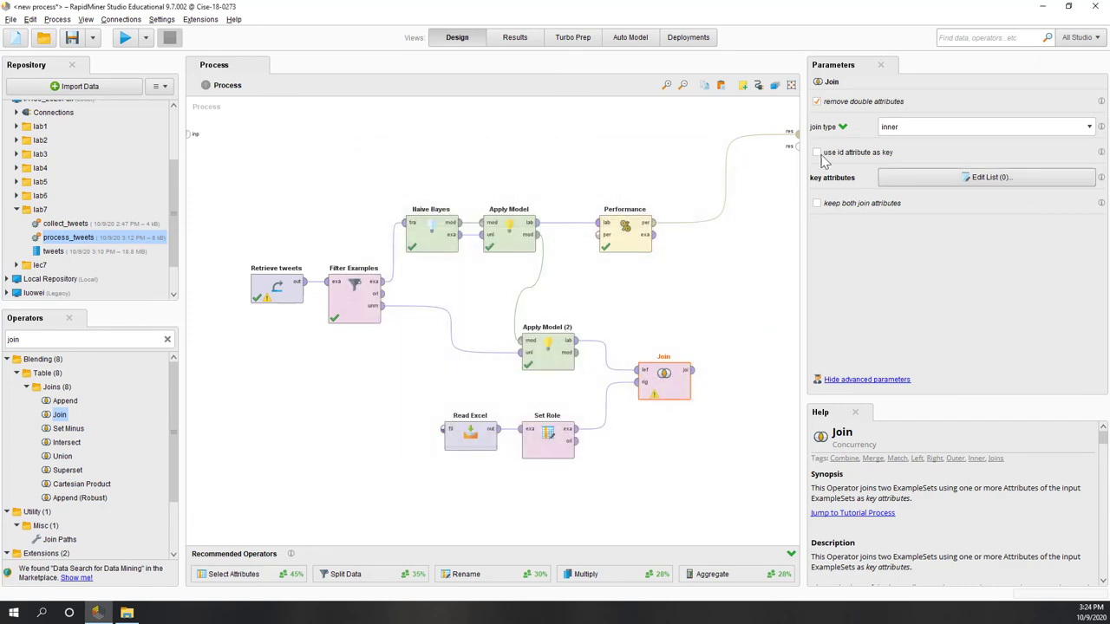
pyautogui.click(817, 154)
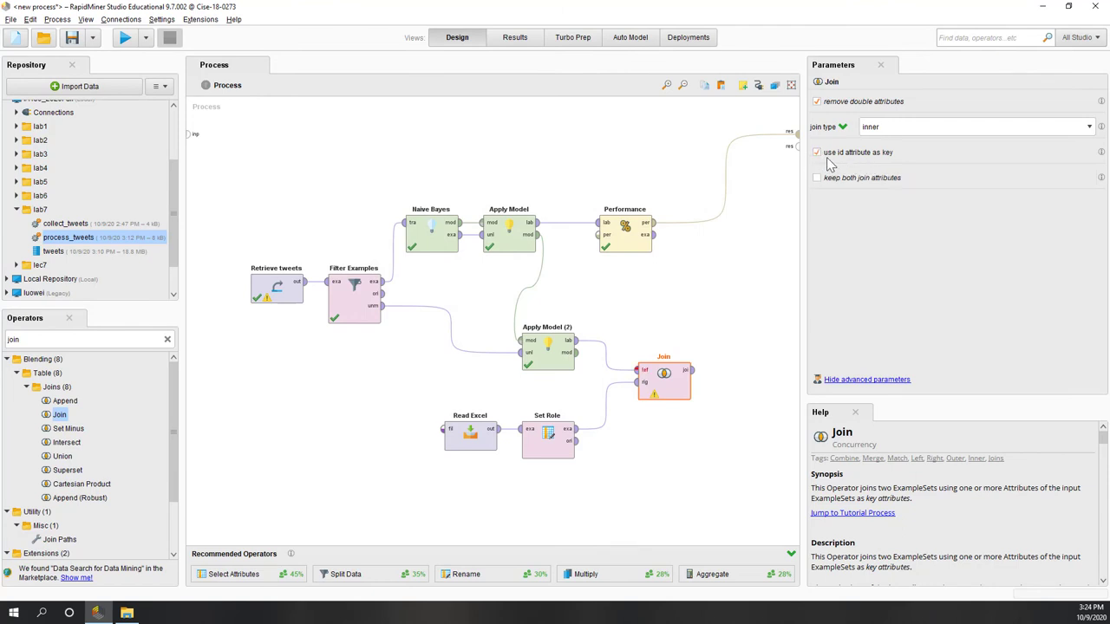
pyautogui.click(681, 476)
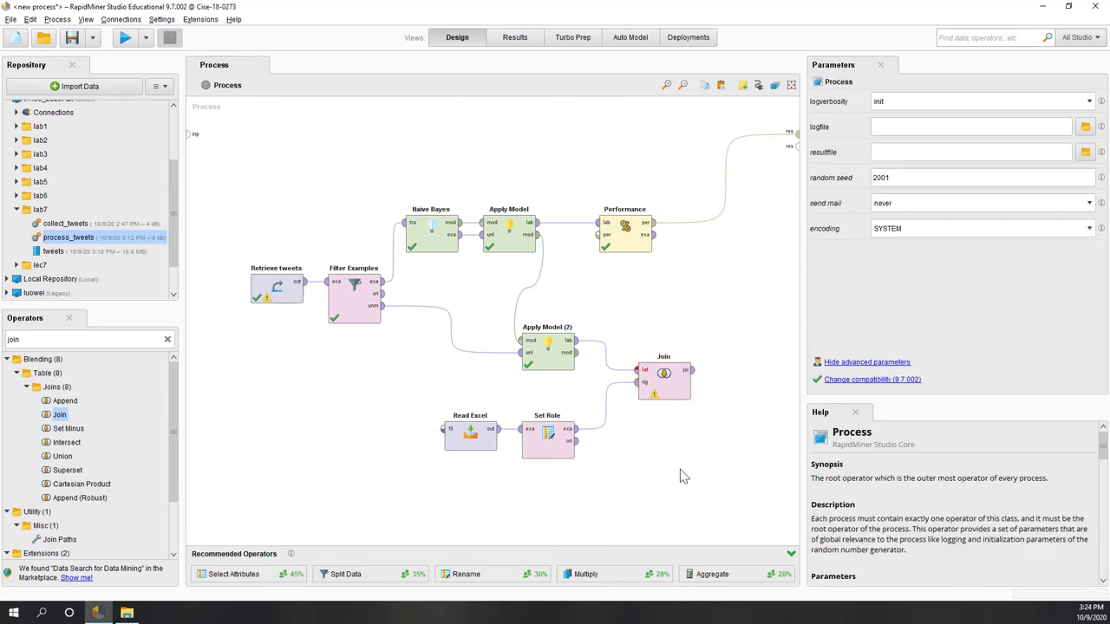
pyautogui.click(662, 374)
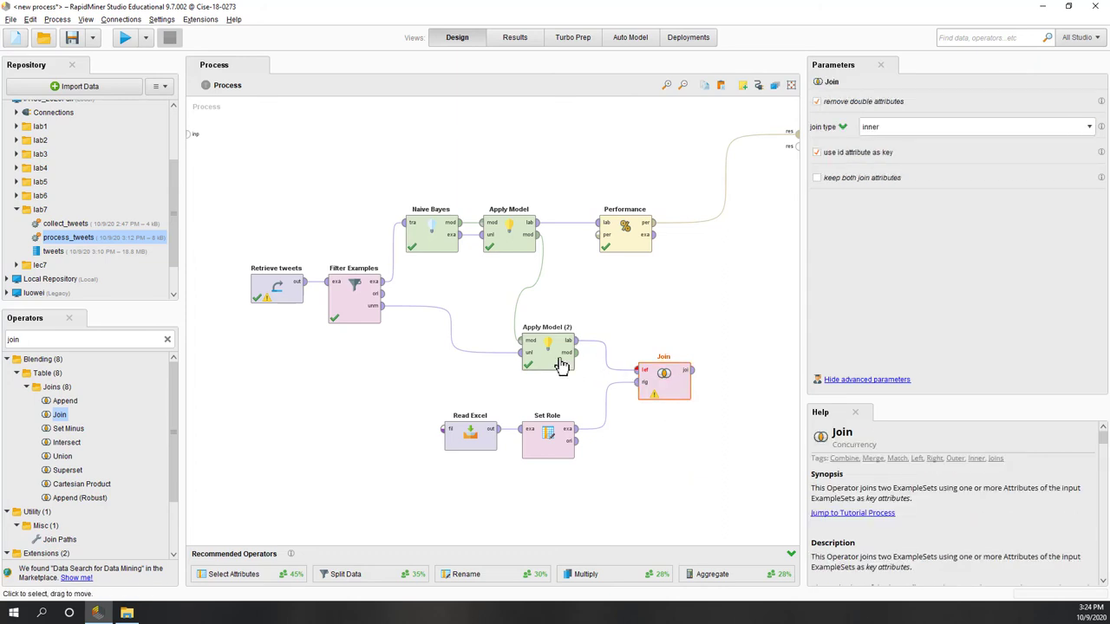
pyautogui.click(560, 364)
pyautogui.click(655, 380)
pyautogui.moveTo(657, 401)
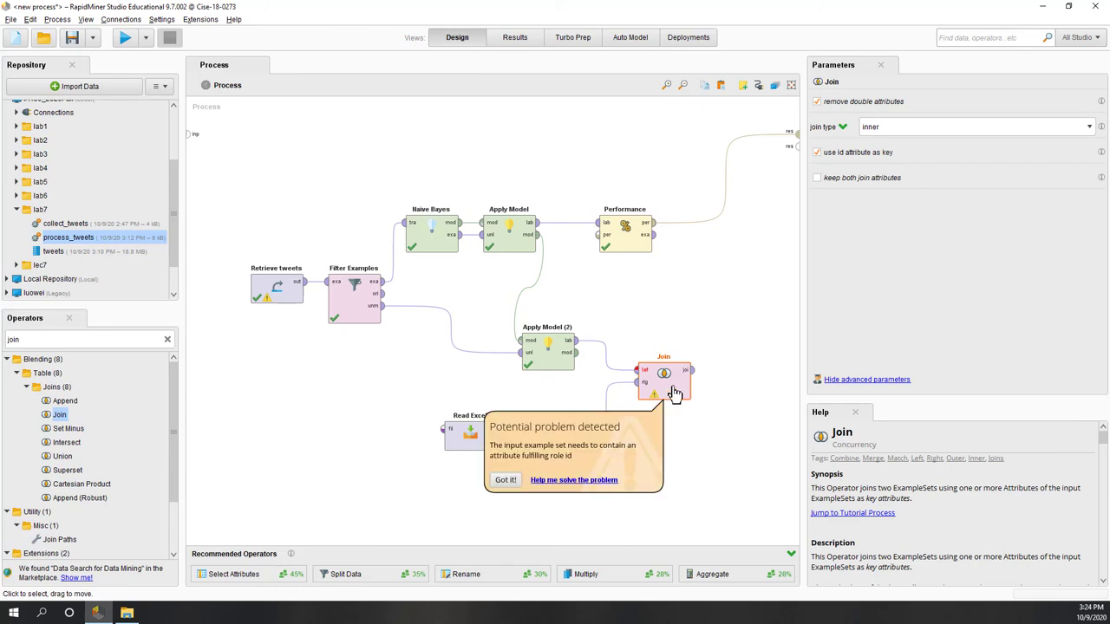
pyautogui.click(851, 154)
# Set Join's left and right key attributes to Id and dismiss the leftover warning bubble.
pyautogui.click(937, 178)
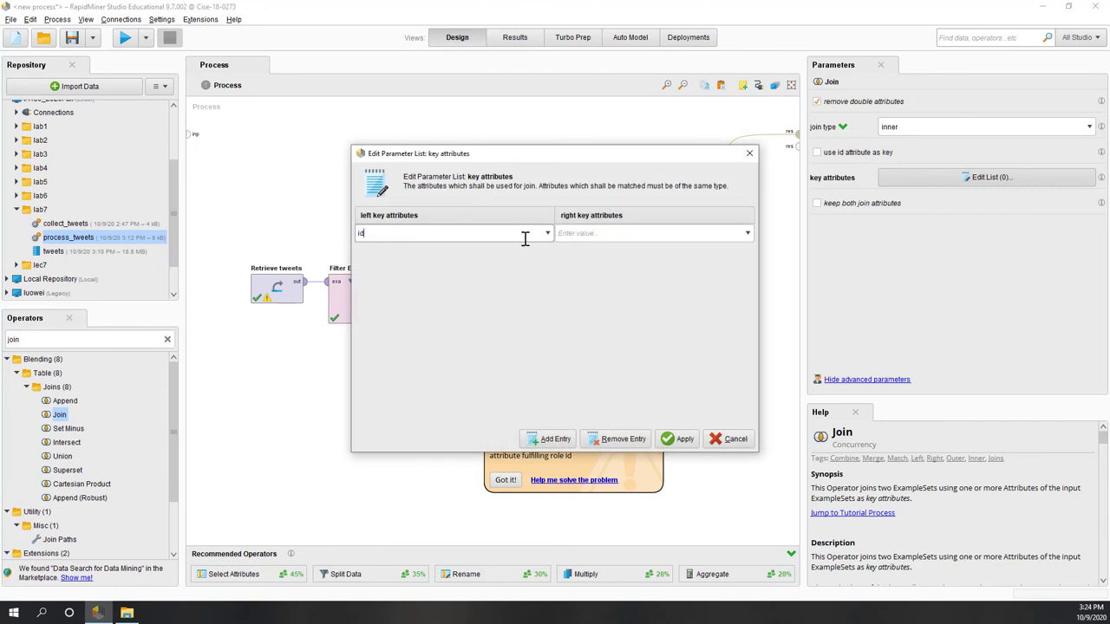
pyautogui.click(586, 232)
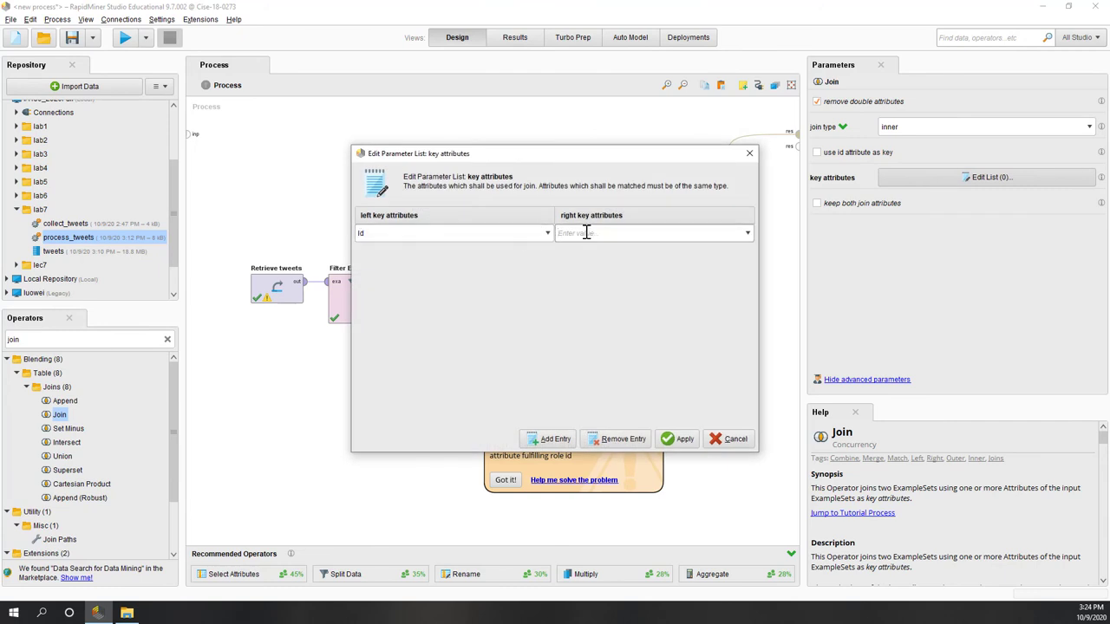
pyautogui.click(682, 439)
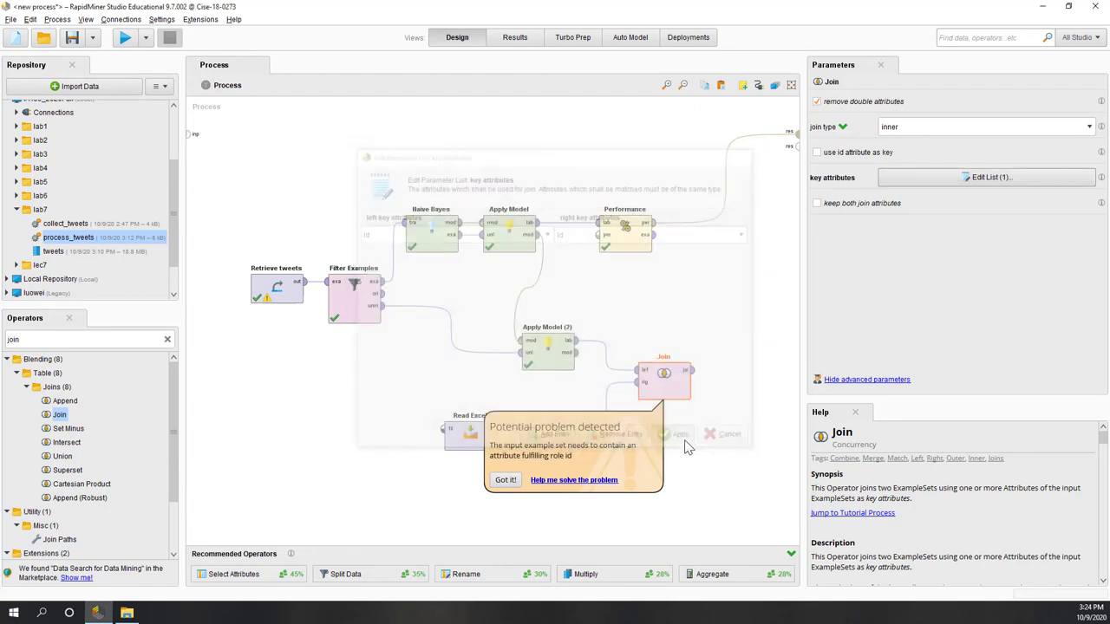
pyautogui.click(504, 479)
pyautogui.click(685, 499)
# Add the recommended Select Attributes operator after Join and connect Join's output to it.
pyautogui.click(668, 395)
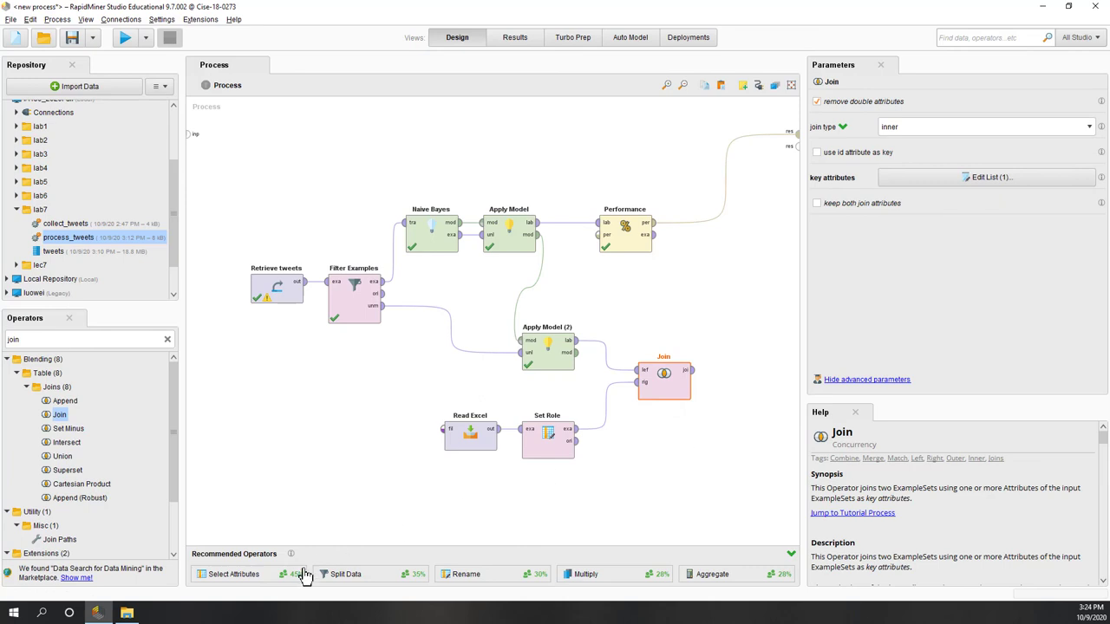
pyautogui.moveTo(260, 578); pyautogui.dragTo(742, 382)
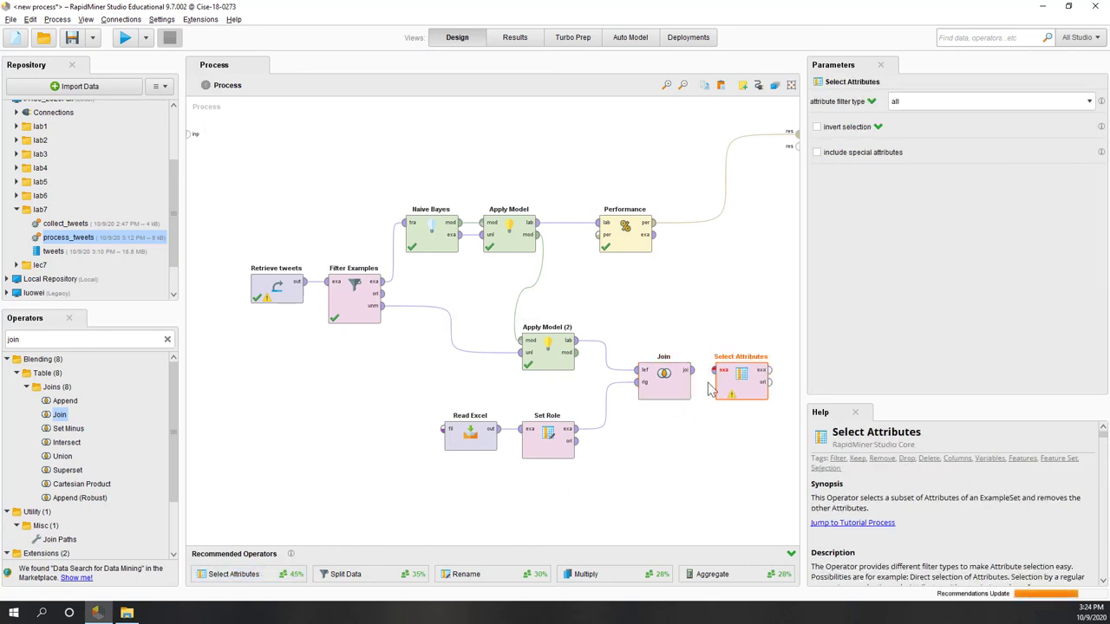
pyautogui.click(688, 371)
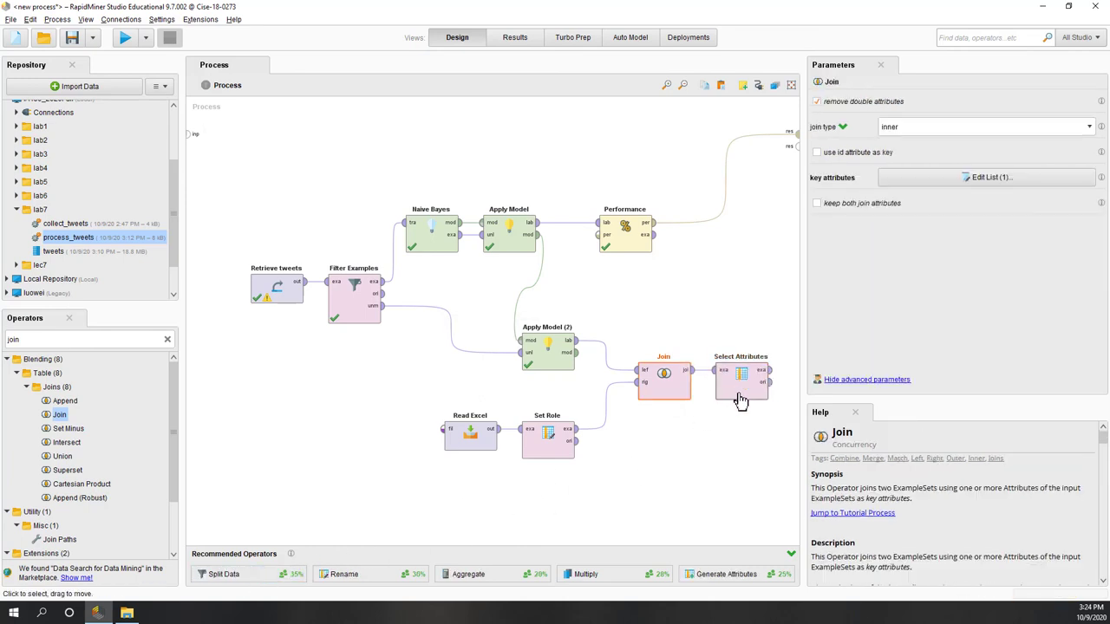
pyautogui.click(936, 177)
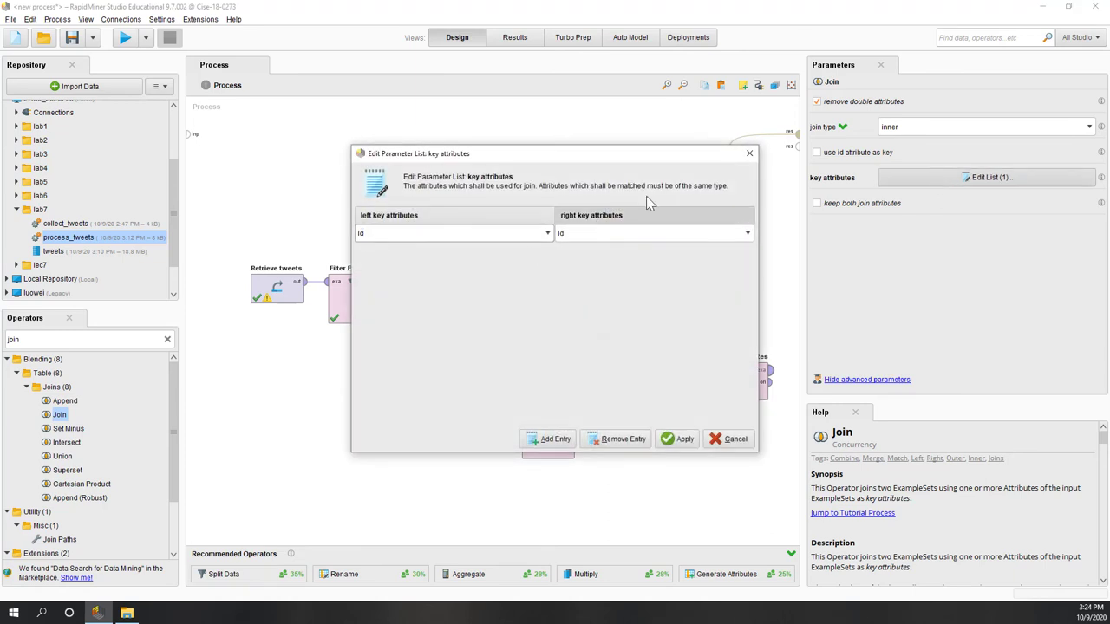
pyautogui.click(749, 152)
# Set Select Attributes' filter type to subset and add the nominal Text attribute to the selected attributes.
pyautogui.click(745, 392)
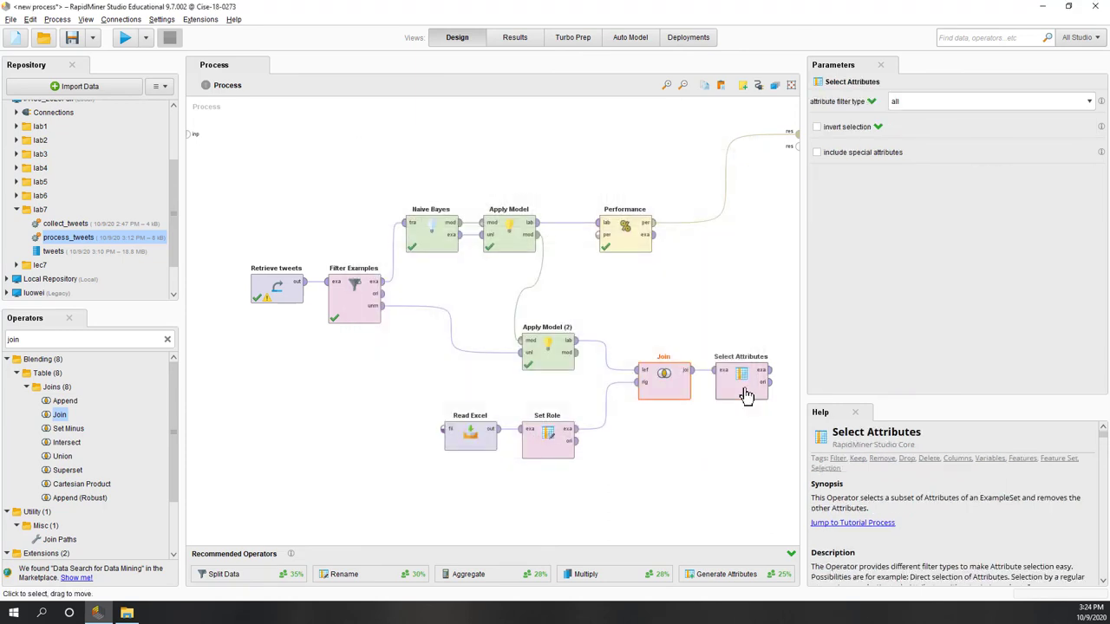
pyautogui.click(949, 102)
pyautogui.click(950, 135)
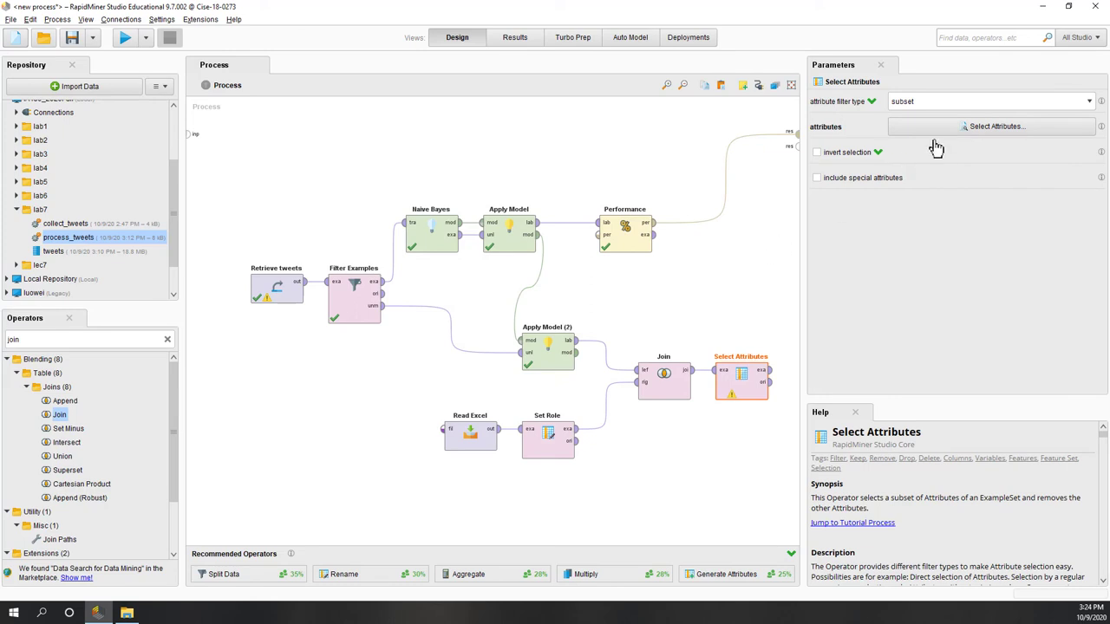
pyautogui.click(959, 128)
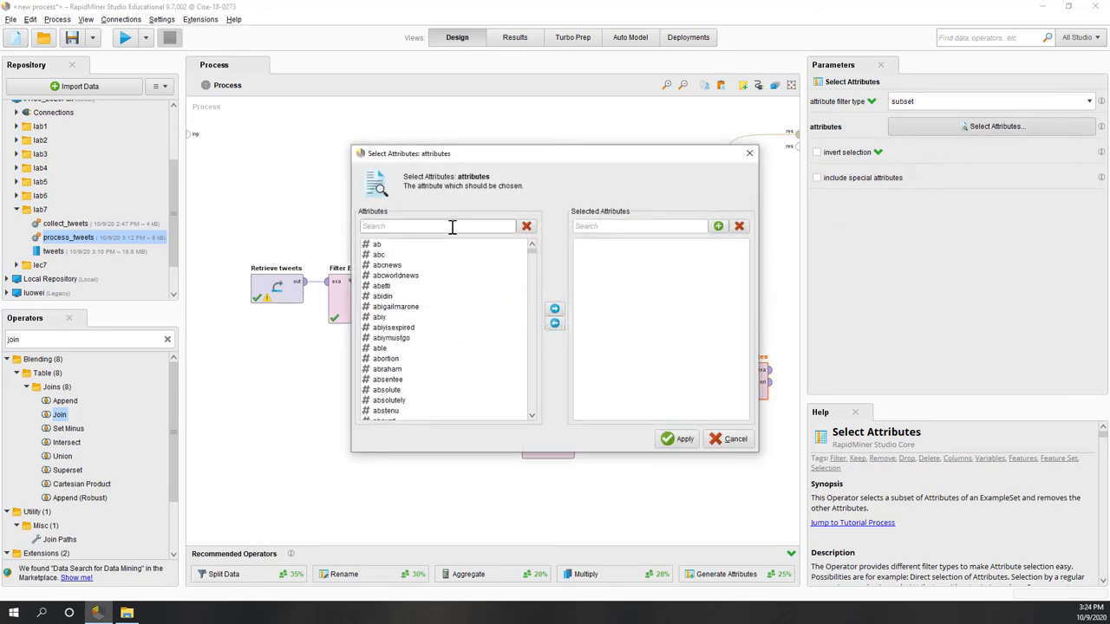
pyautogui.write('text')
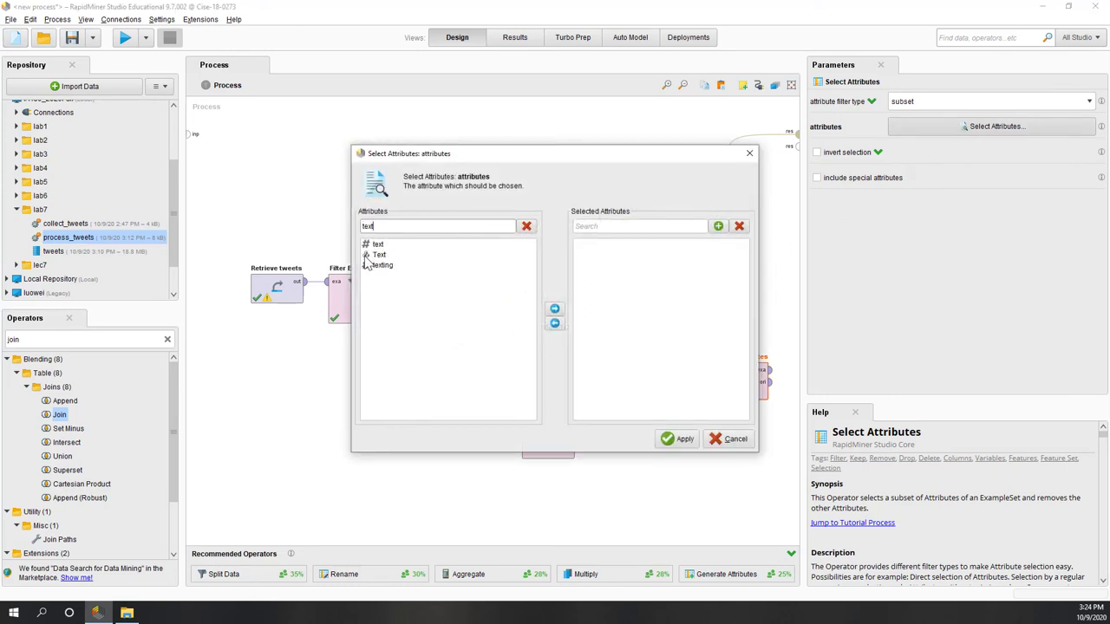
pyautogui.click(379, 255)
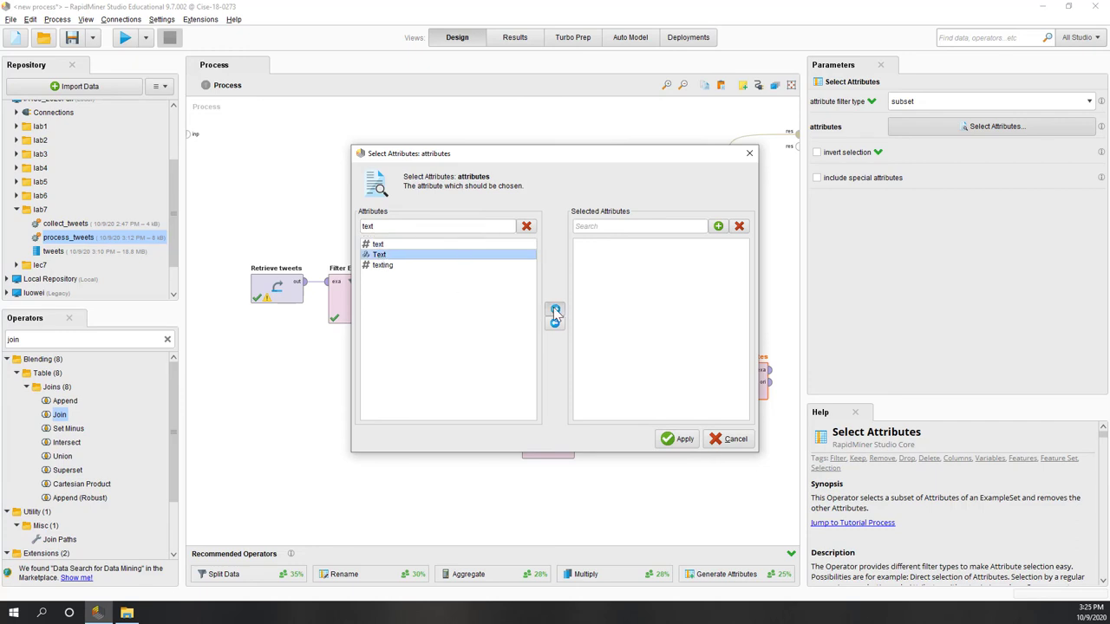
pyautogui.click(555, 308)
# Add prediction(label) to the selected attributes, look for an id attribute, and apply the selection.
pyautogui.click(436, 225)
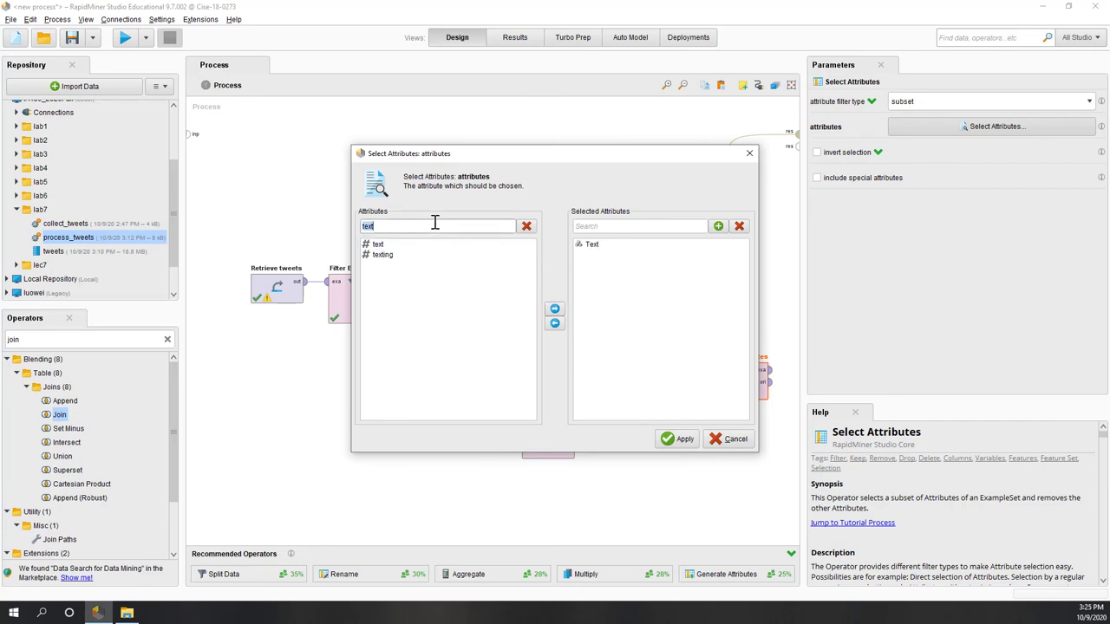
pyautogui.write('pre')
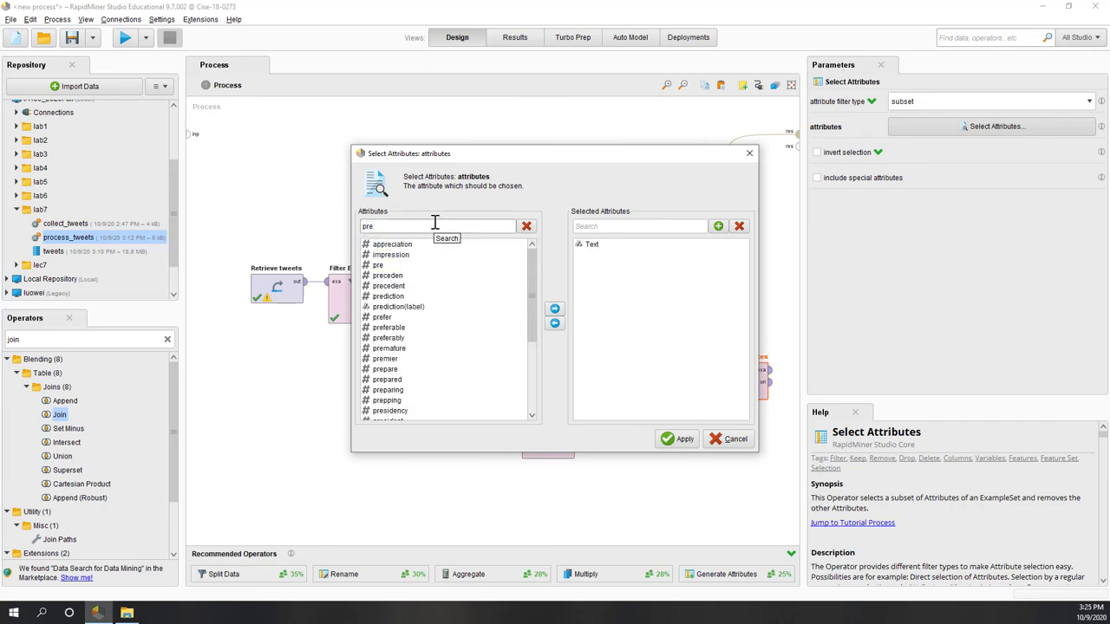
pyautogui.click(409, 307)
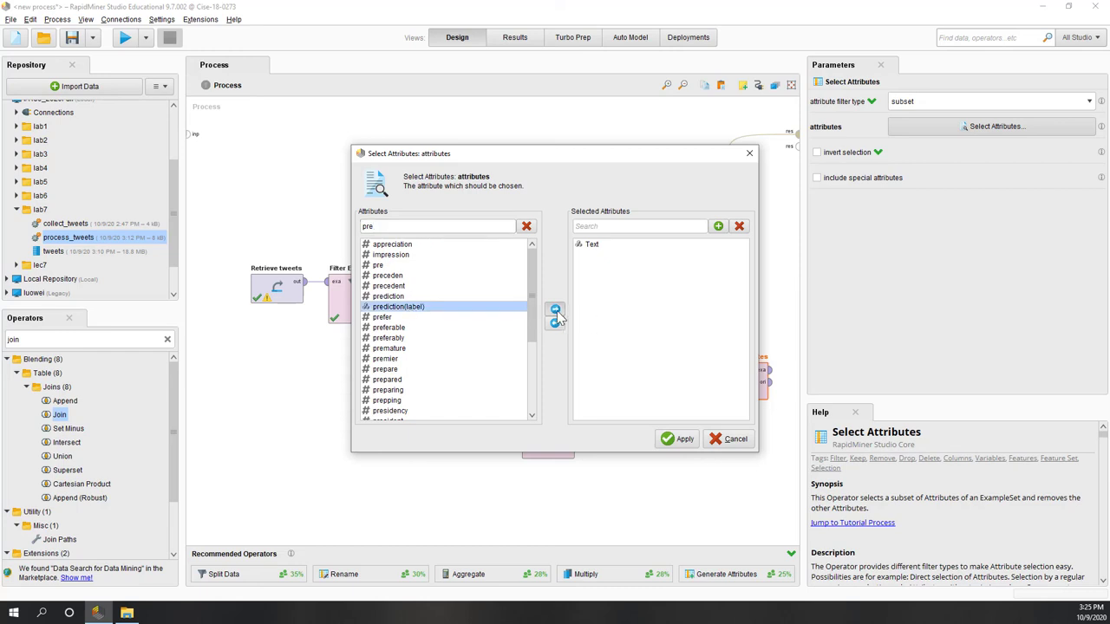
pyautogui.click(556, 311)
pyautogui.click(422, 226)
pyautogui.write('id')
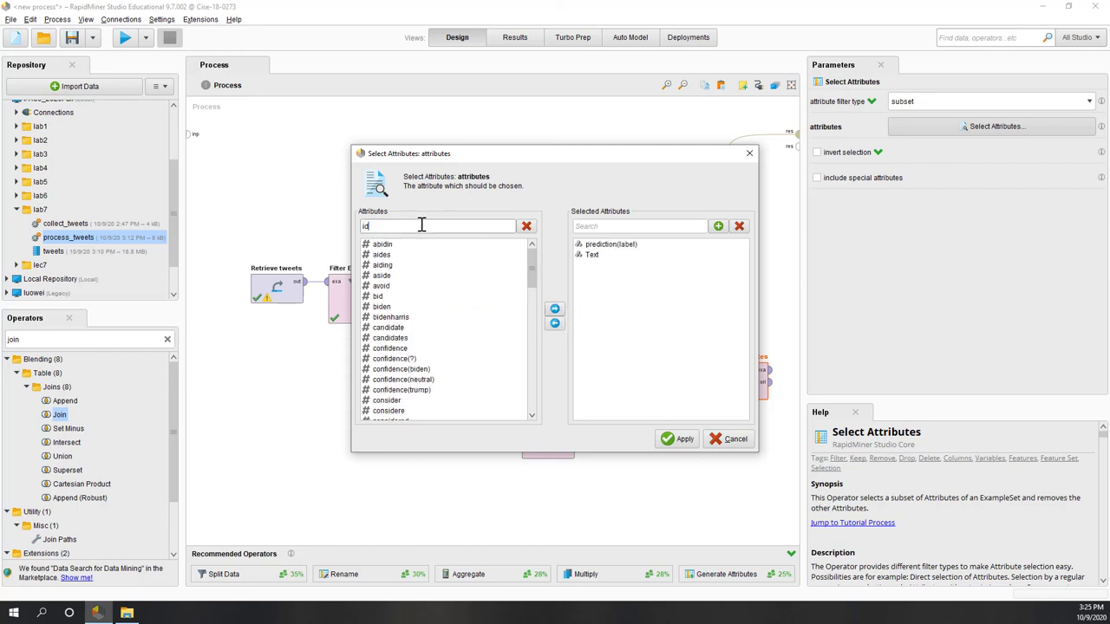
pyautogui.moveTo(527, 267); pyautogui.dragTo(534, 391)
pyautogui.scroll(15, 535, 358)
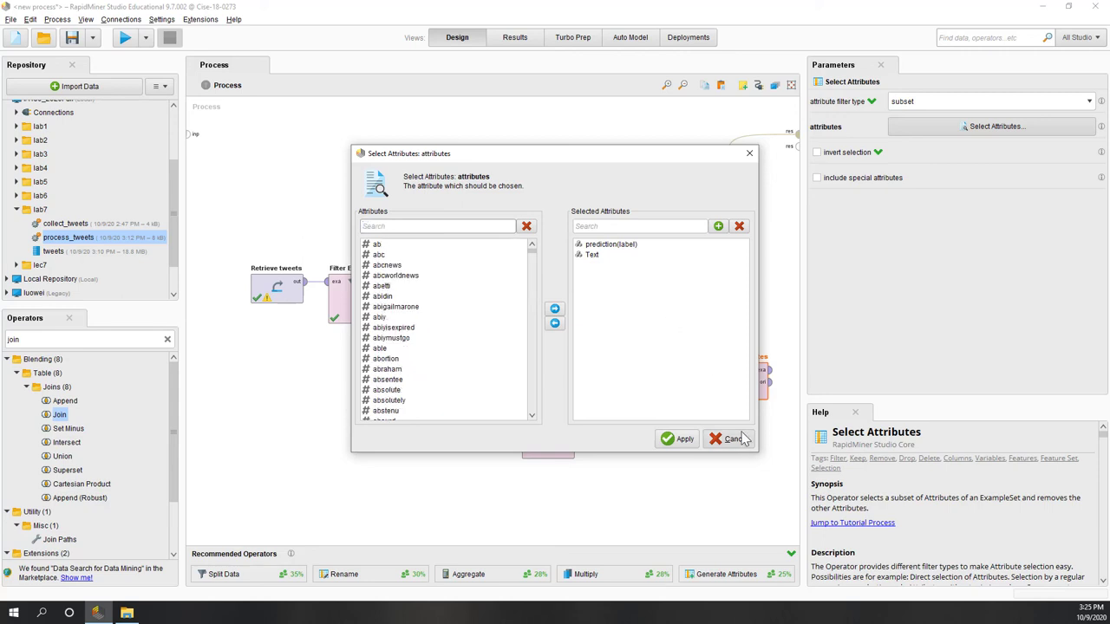
pyautogui.click(679, 439)
# Connect Select Attributes' example output to the second process result port.
pyautogui.click(768, 371)
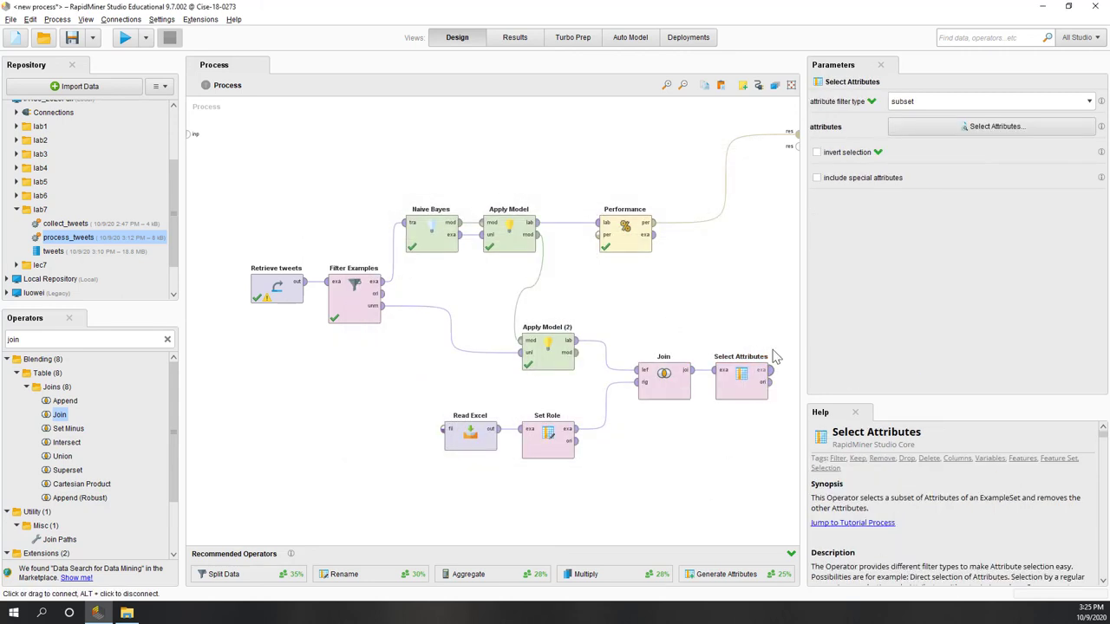
pyautogui.click(797, 146)
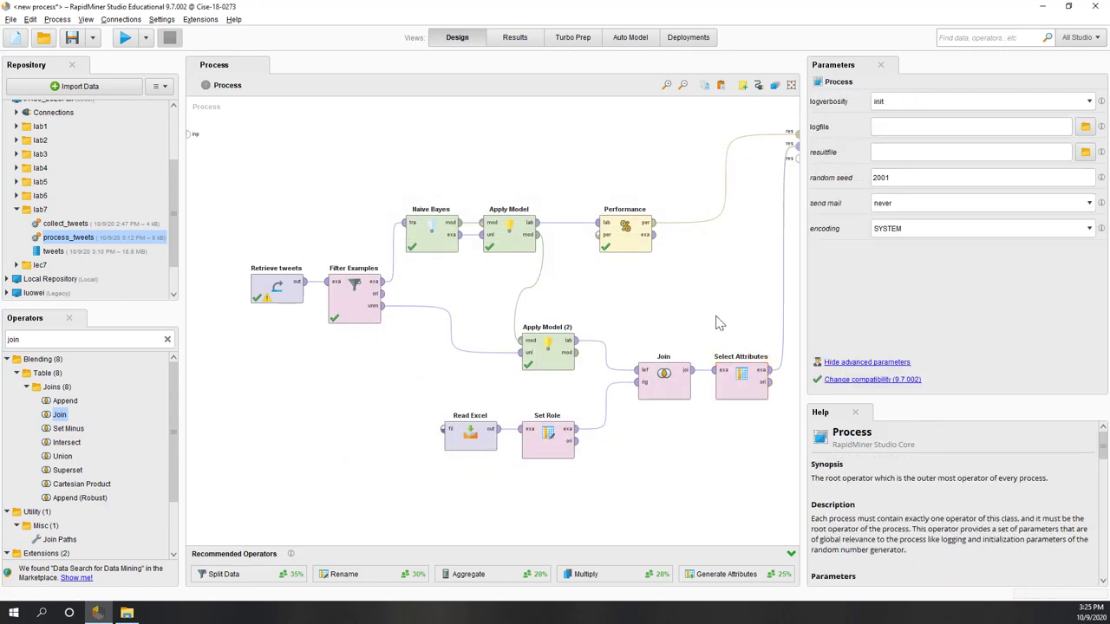
# Run the process and widen the Text column in the resulting example set so the tweets are readable.
pyautogui.click(125, 37)
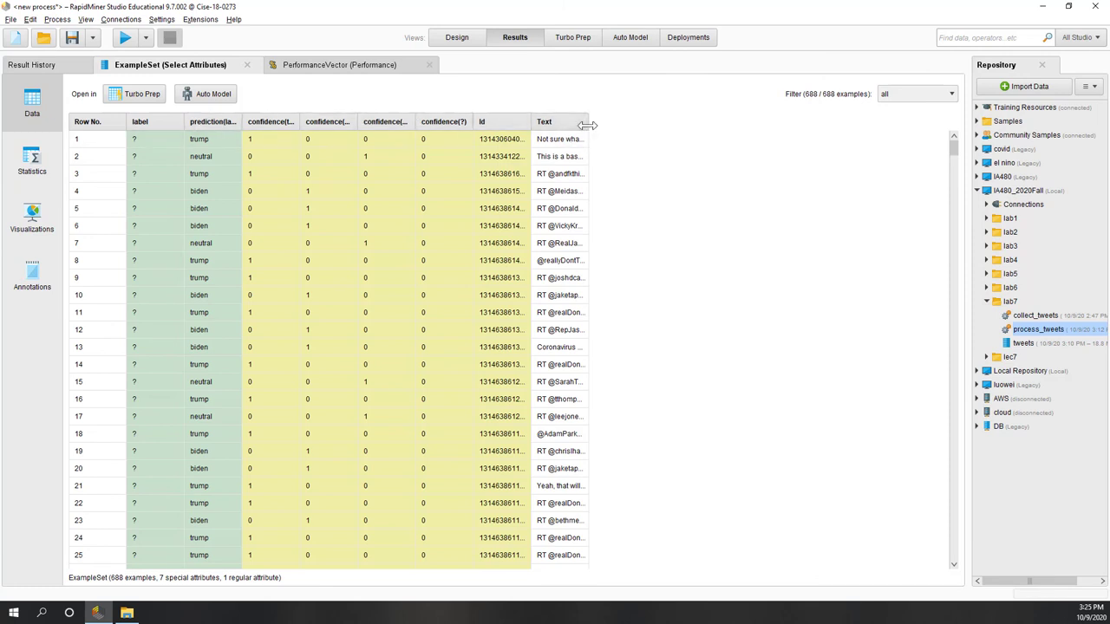
pyautogui.moveTo(588, 125); pyautogui.dragTo(920, 158)
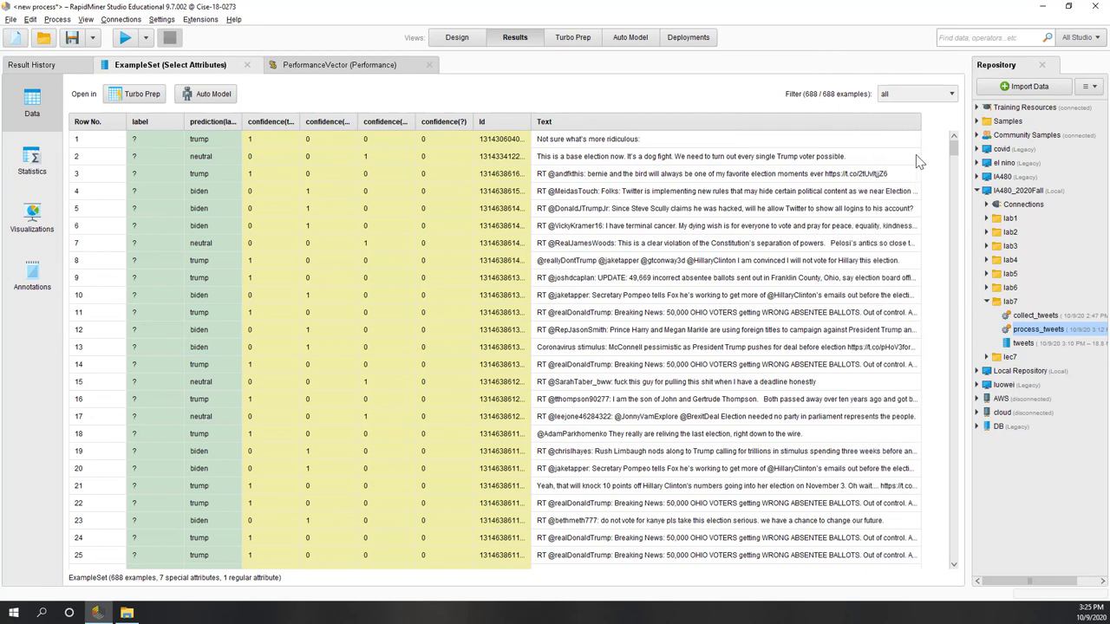
# Compare the predicted labels with the tweet text in rows 1, 2, 3 and 13 of the result example set.
pyautogui.click(640, 144)
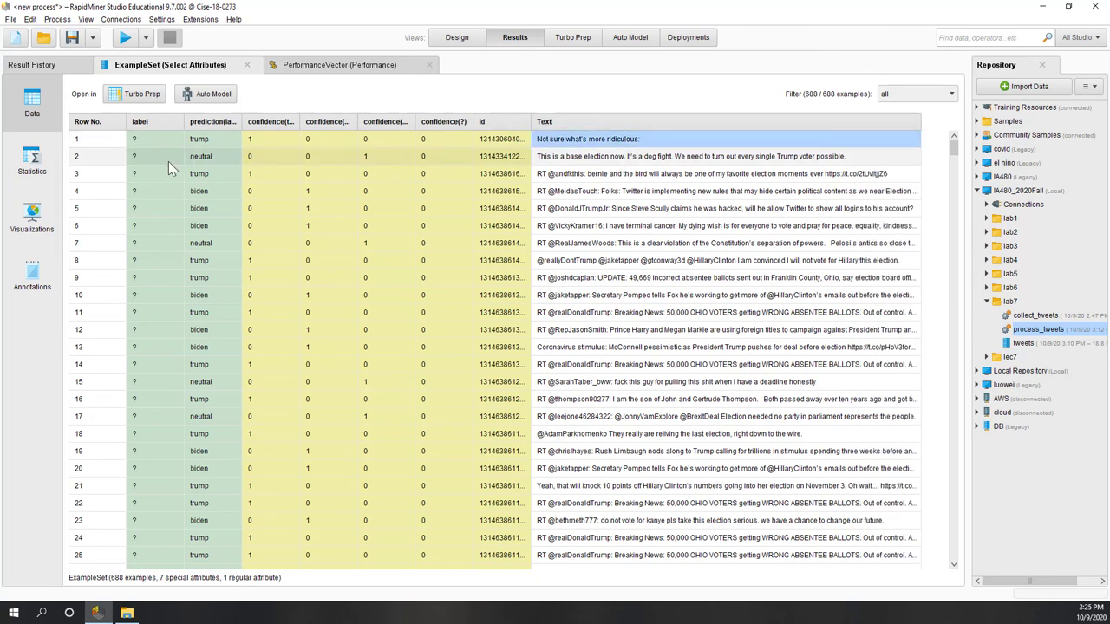
pyautogui.click(212, 158)
pyautogui.click(609, 160)
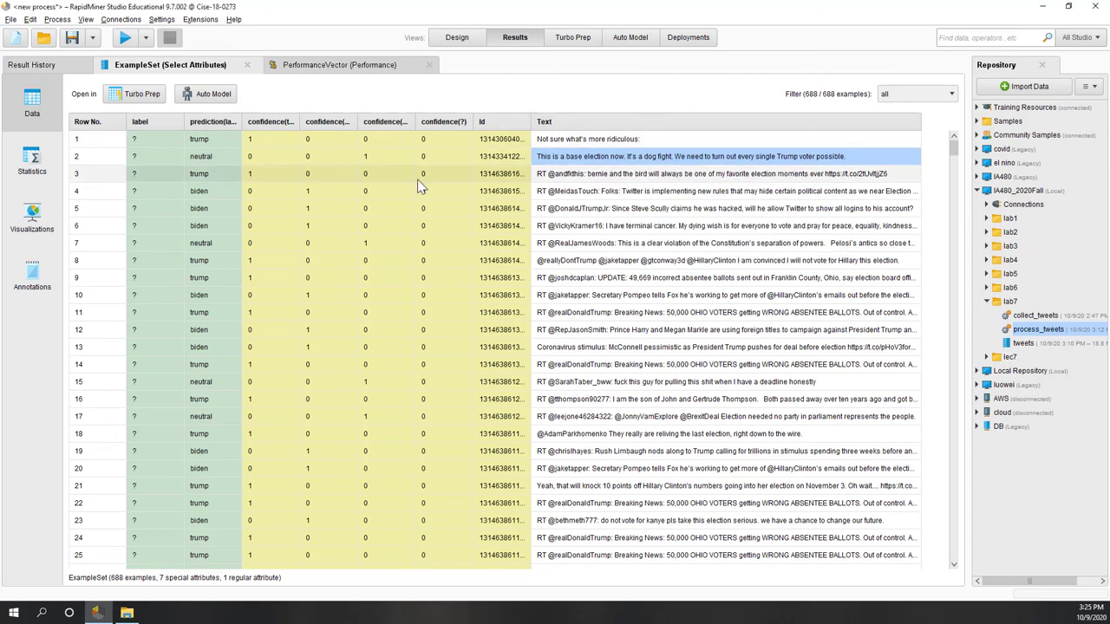
pyautogui.click(581, 179)
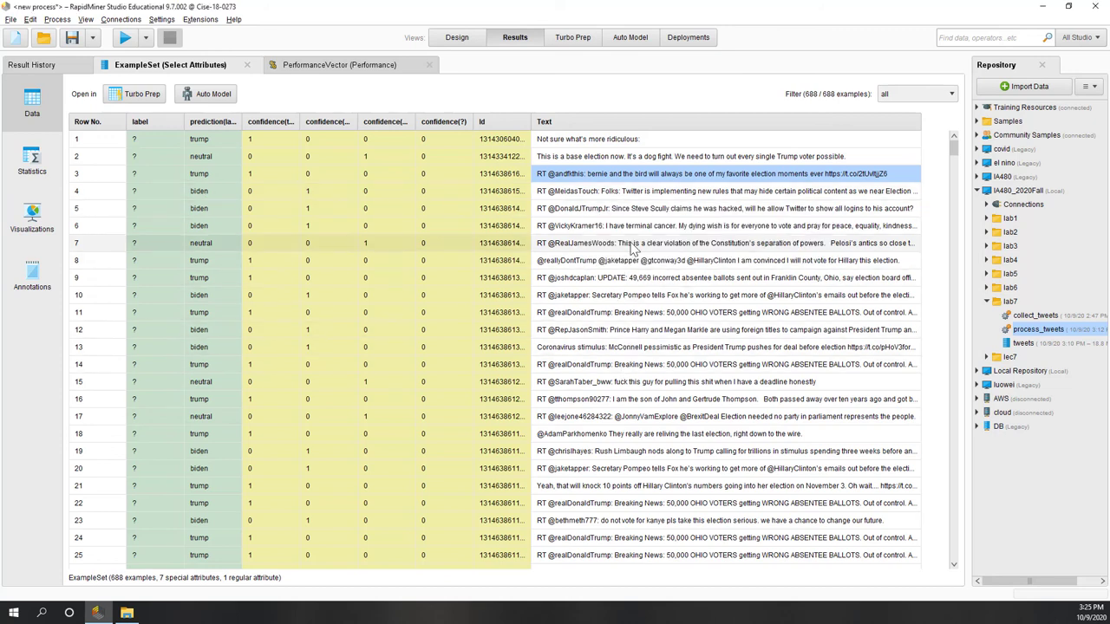
pyautogui.scroll(-3, 626, 250)
pyautogui.scroll(3, 626, 250)
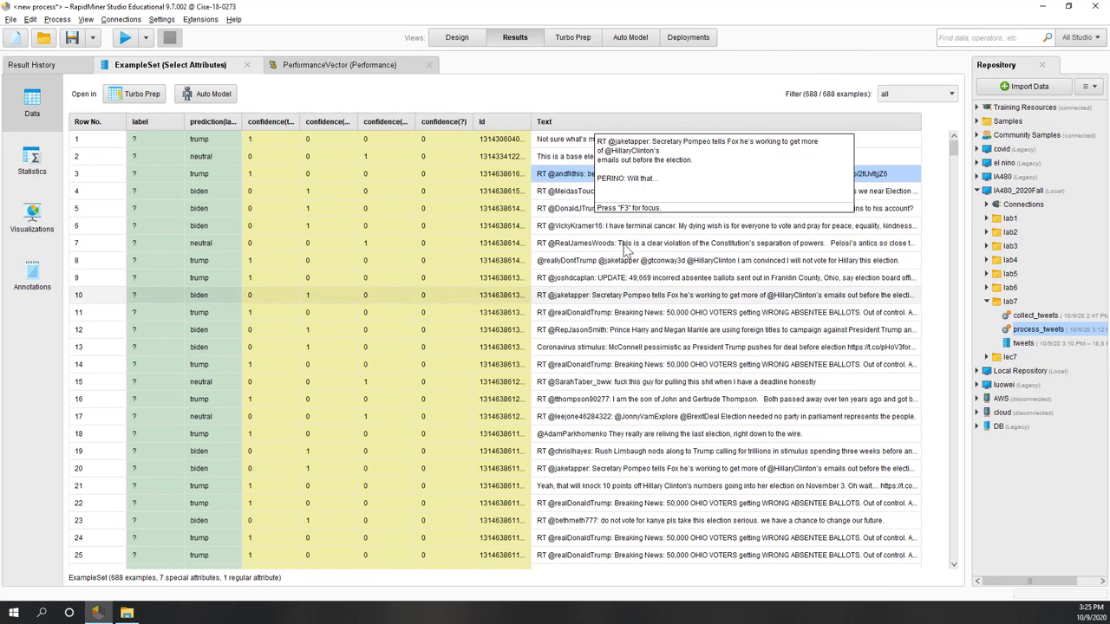
pyautogui.click(619, 346)
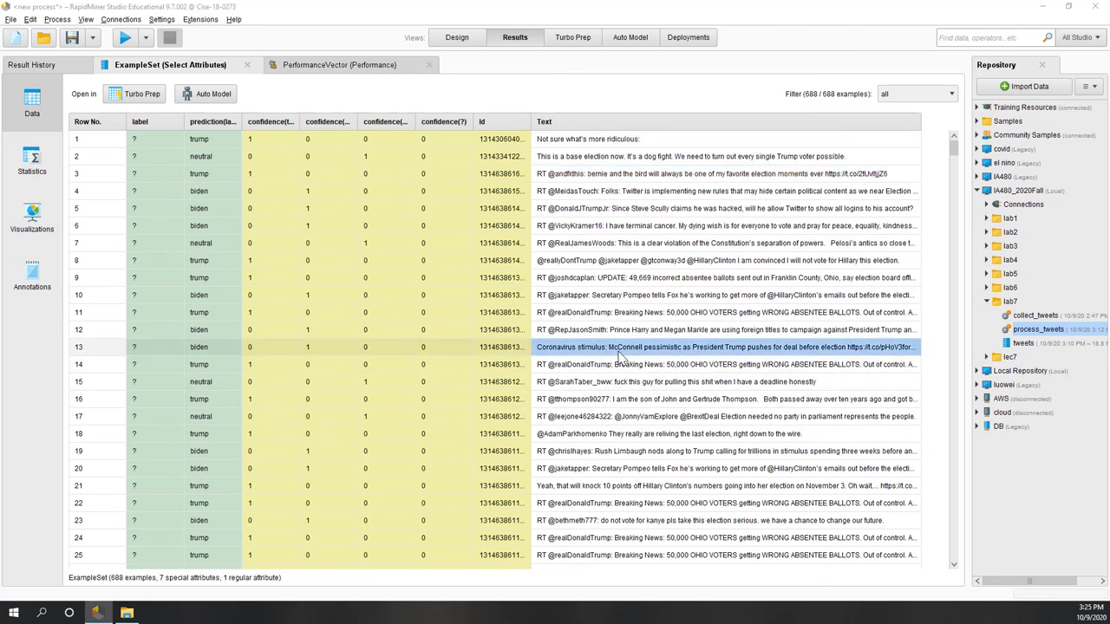
# Check the predictions against the tweet text further down the example set, including rows 31 and 29.
pyautogui.scroll(-2, 619, 358)
pyautogui.scroll(-2, 619, 358)
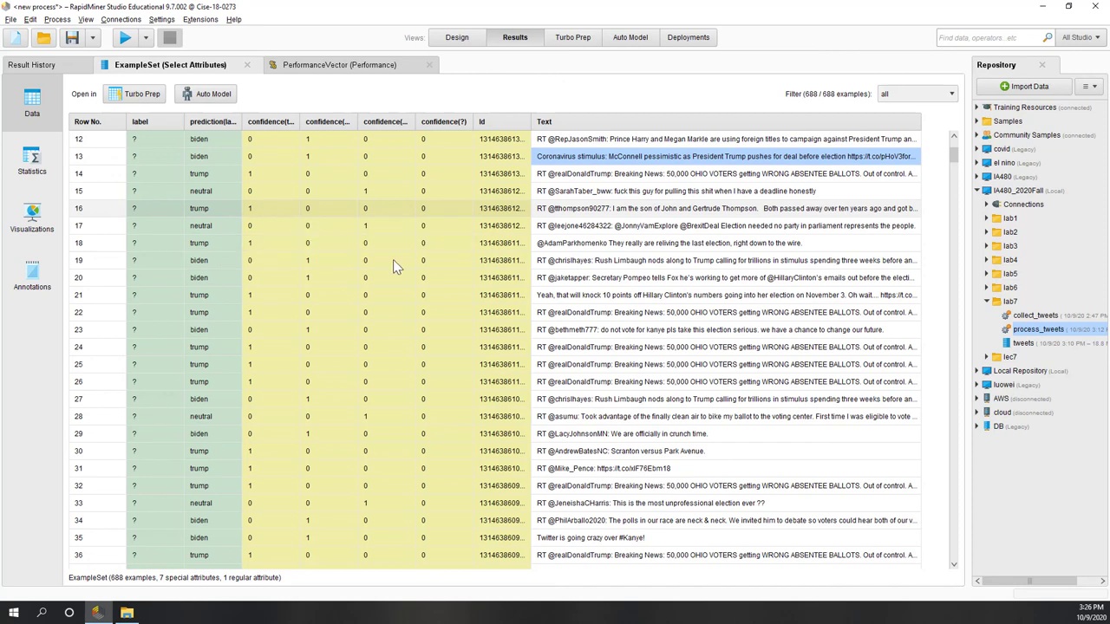
pyautogui.click(585, 473)
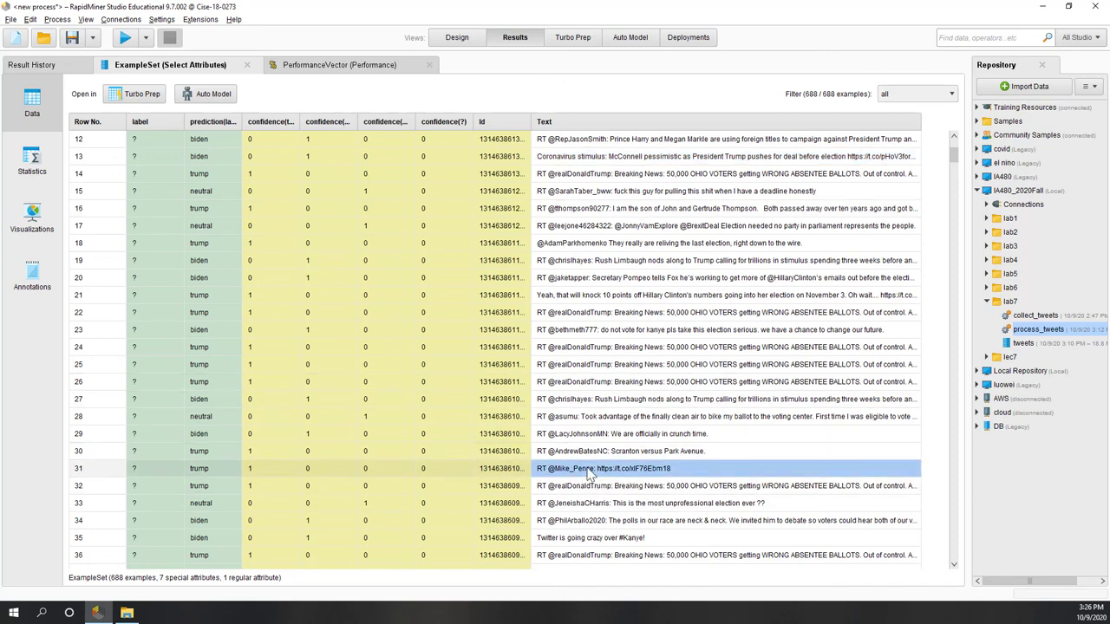
pyautogui.click(677, 437)
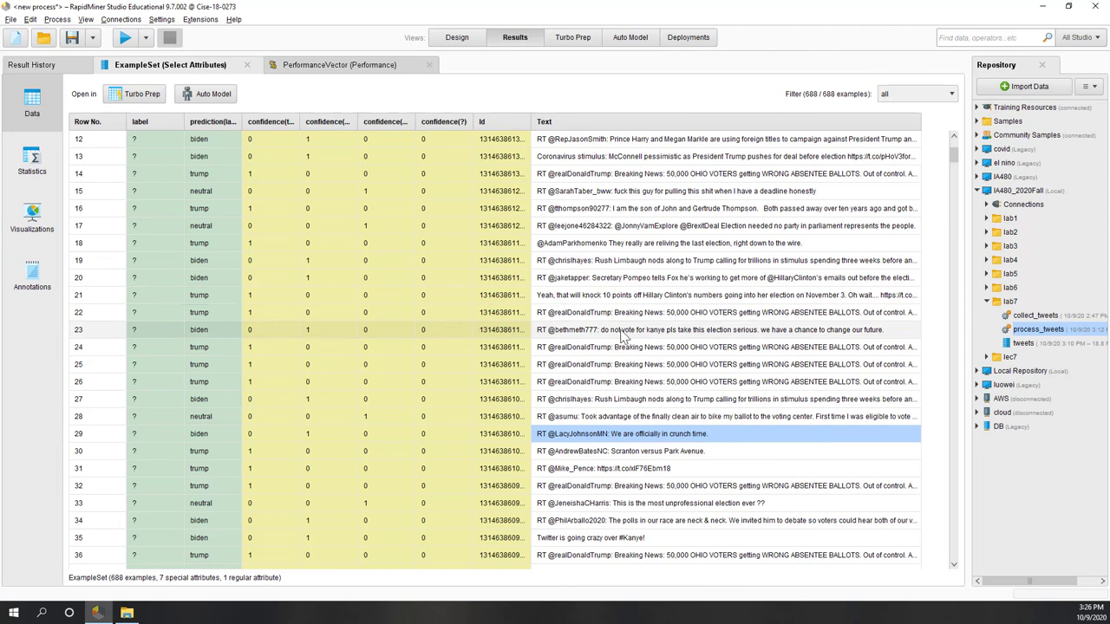
pyautogui.scroll(-2, 644, 506)
pyautogui.scroll(-3, 642, 506)
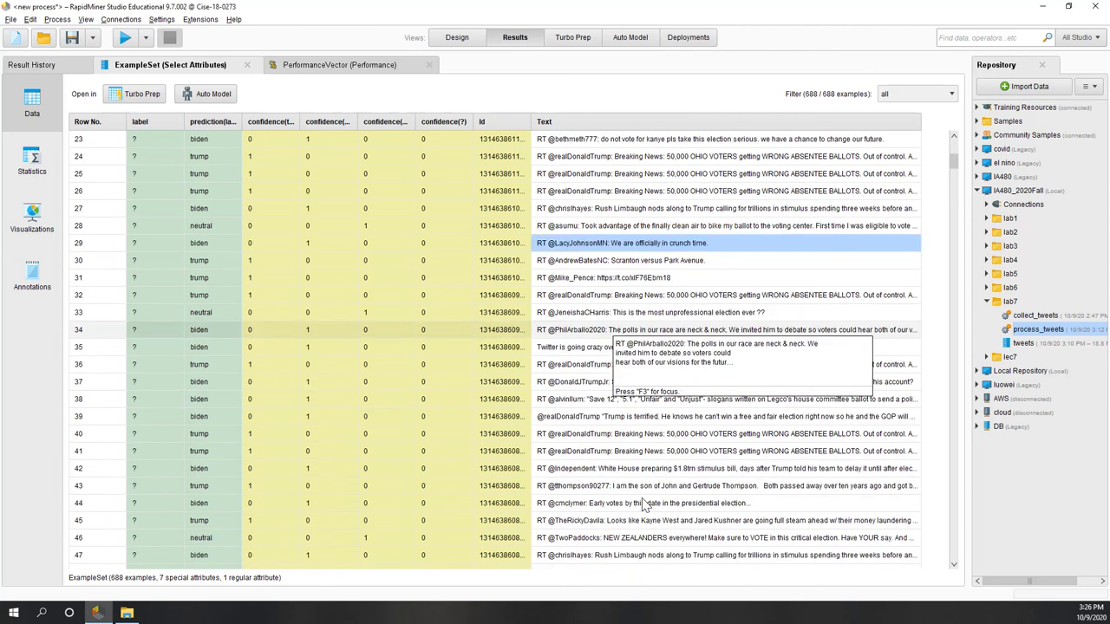
# Save the process as prediction in the lab7 folder of the IA480_2020Fall repository.
pyautogui.click(457, 39)
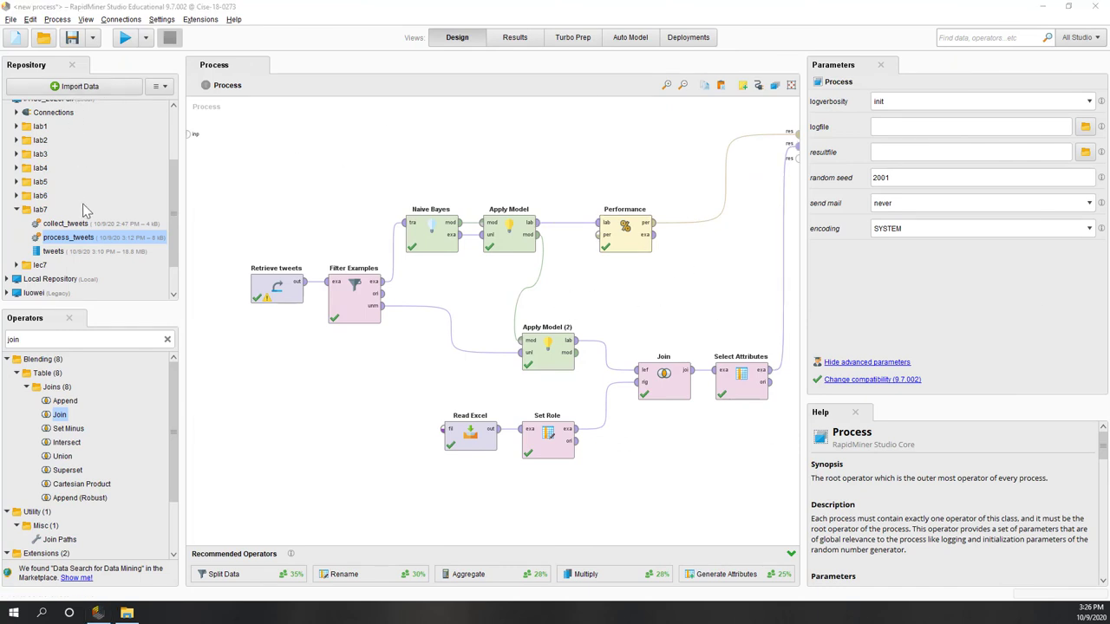
pyautogui.click(72, 37)
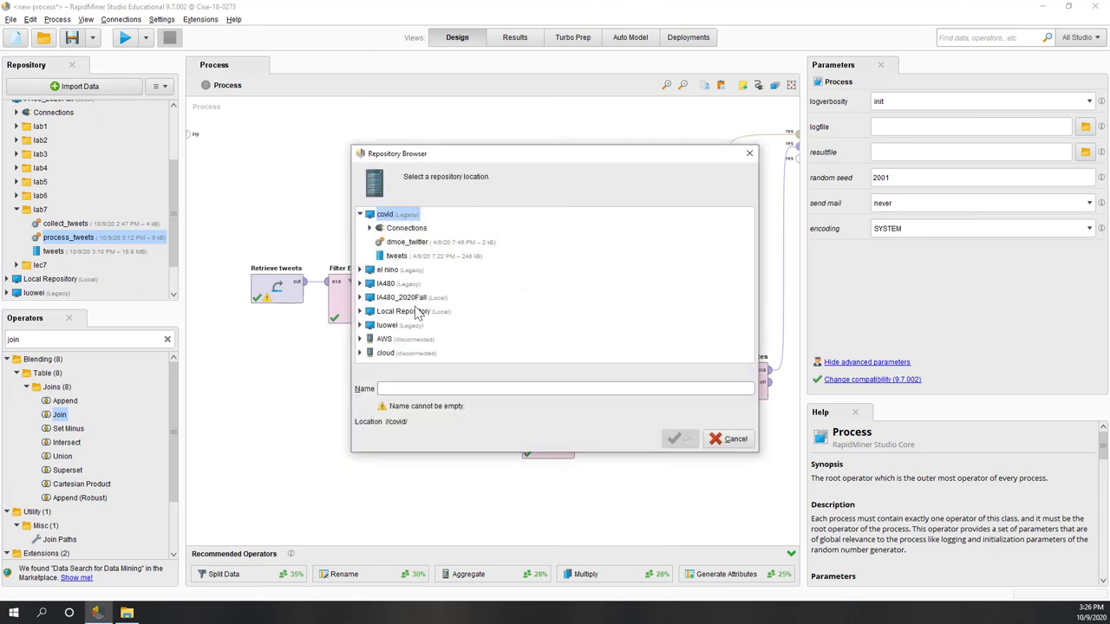
pyautogui.doubleClick(413, 298)
pyautogui.click(396, 344)
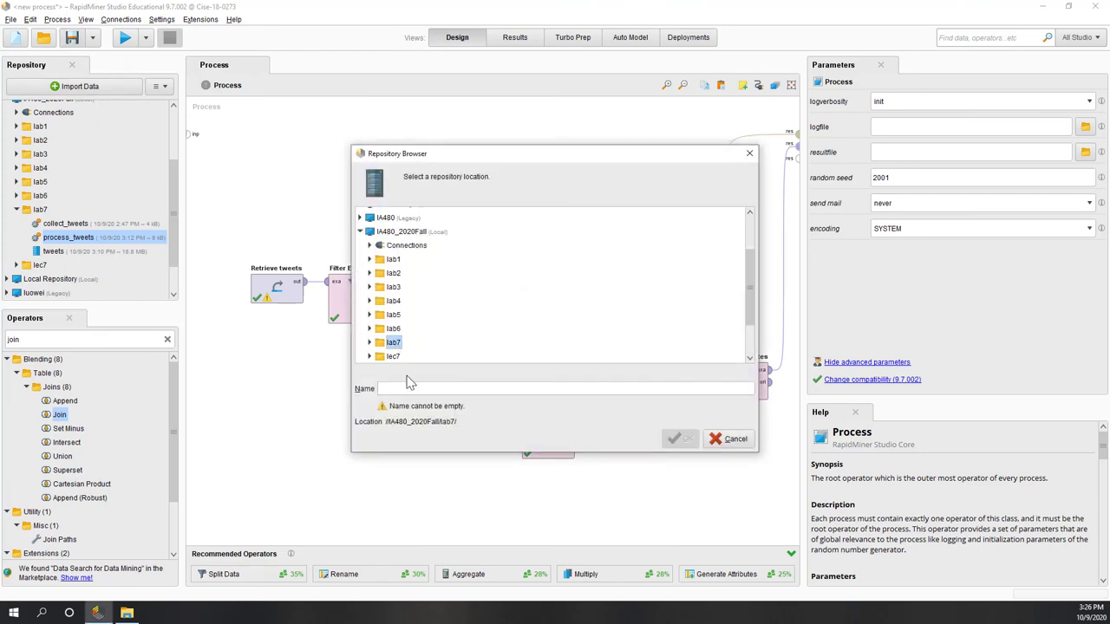
pyautogui.click(410, 387)
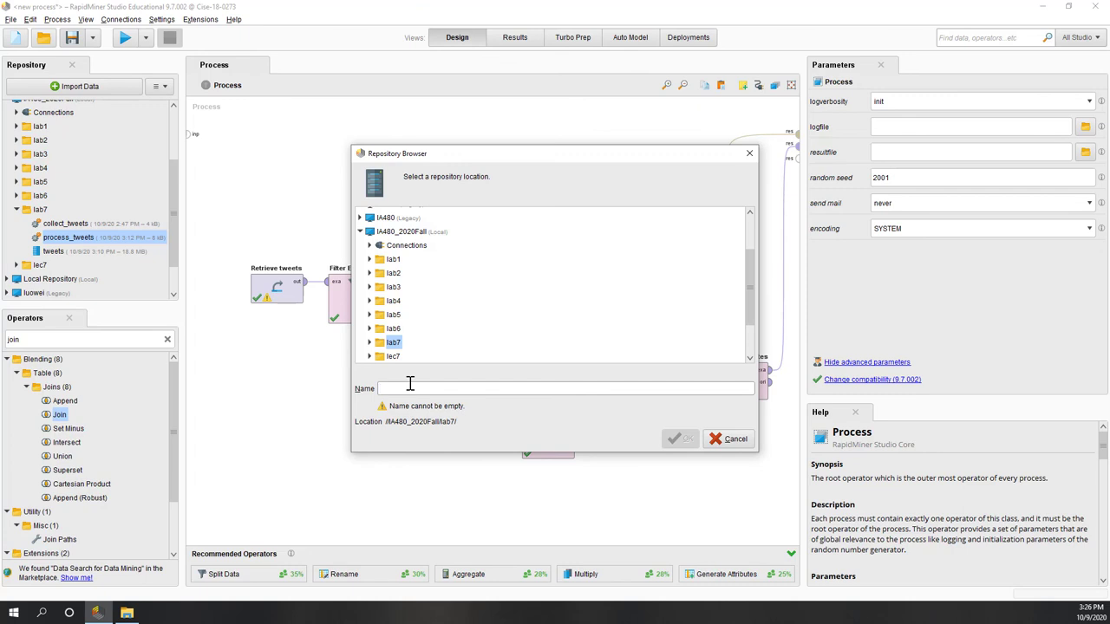
pyautogui.write('prediction')
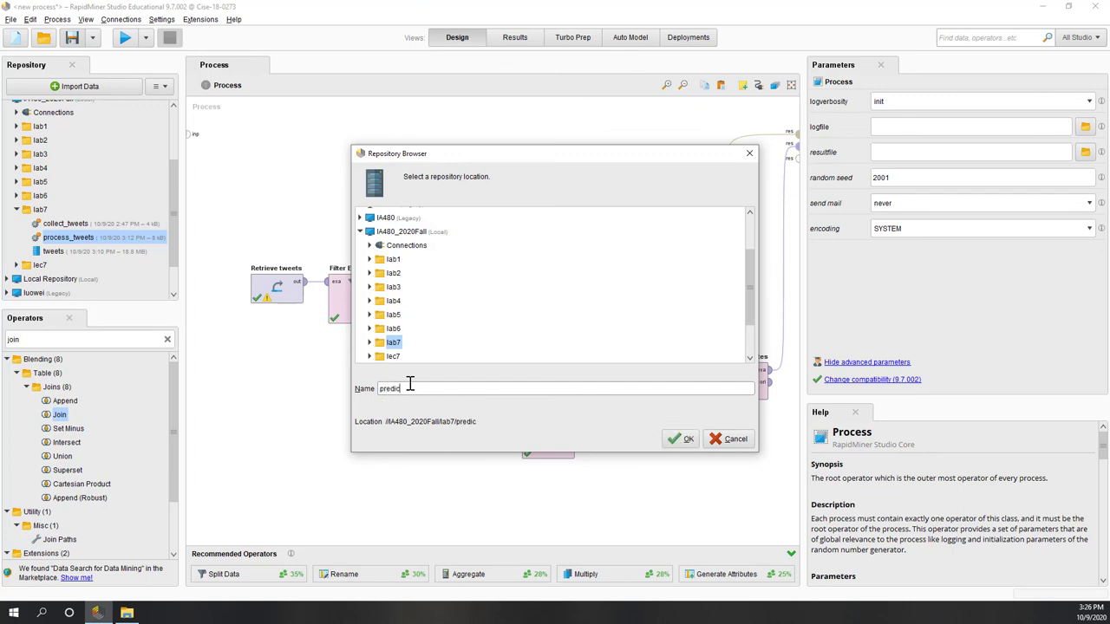
pyautogui.click(673, 443)
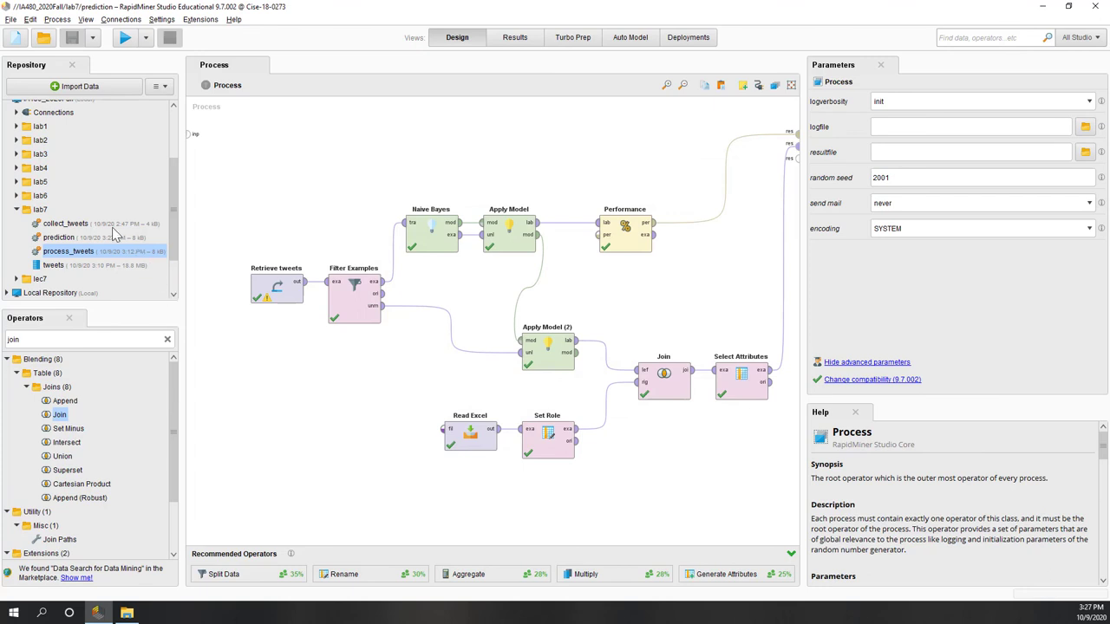
# Open the collect_tweets process and review the parameters of Search Twitter and the first Write Excel operator.
pyautogui.doubleClick(105, 224)
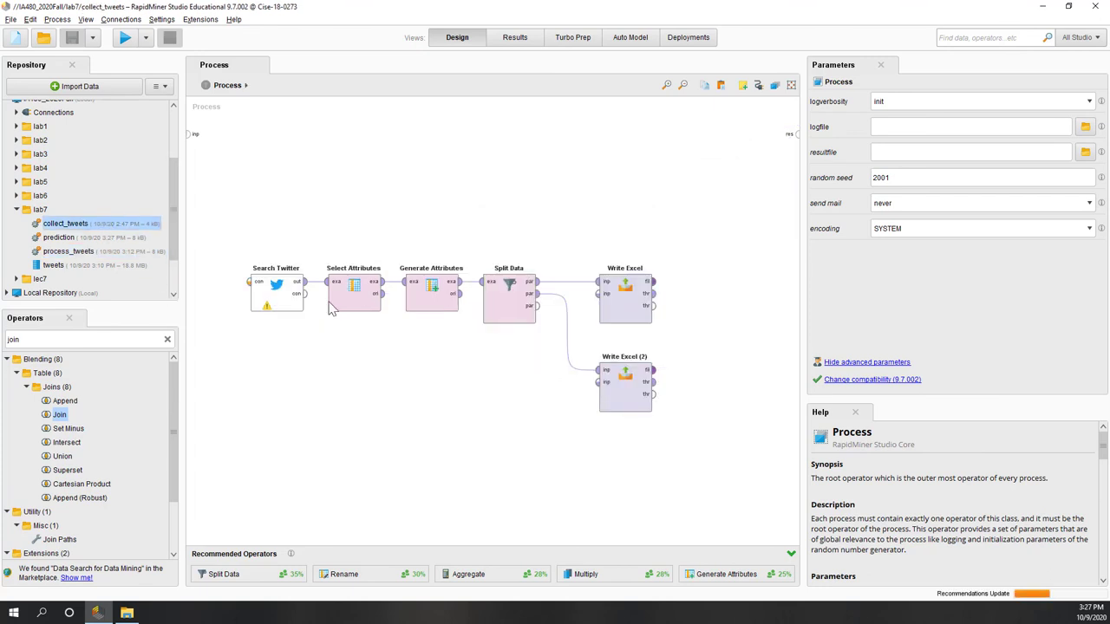
pyautogui.click(285, 300)
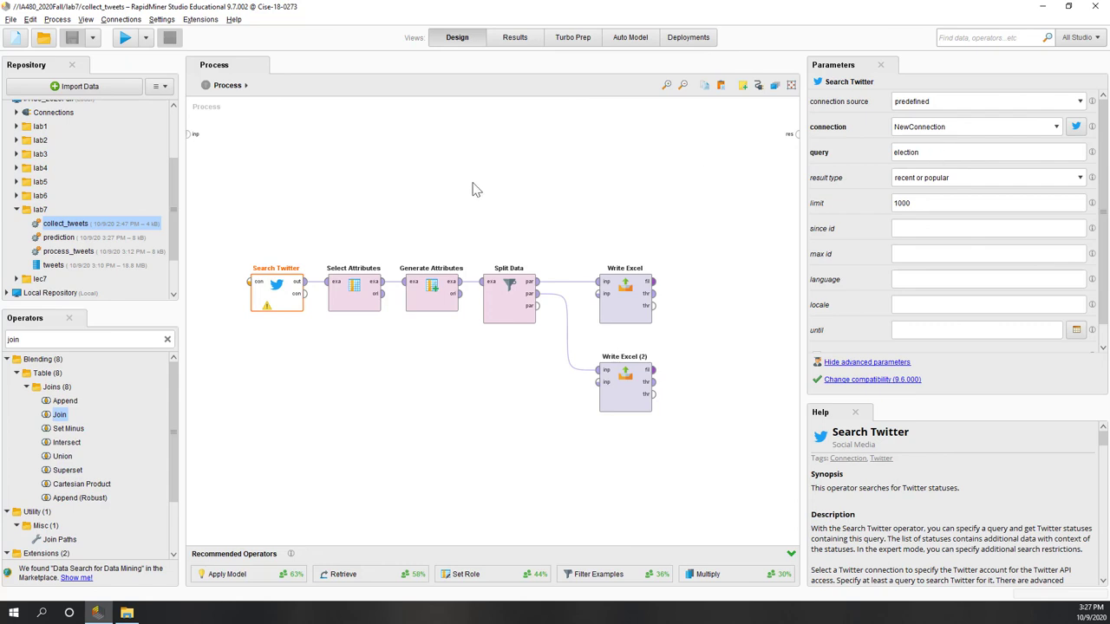
pyautogui.click(497, 222)
pyautogui.click(612, 308)
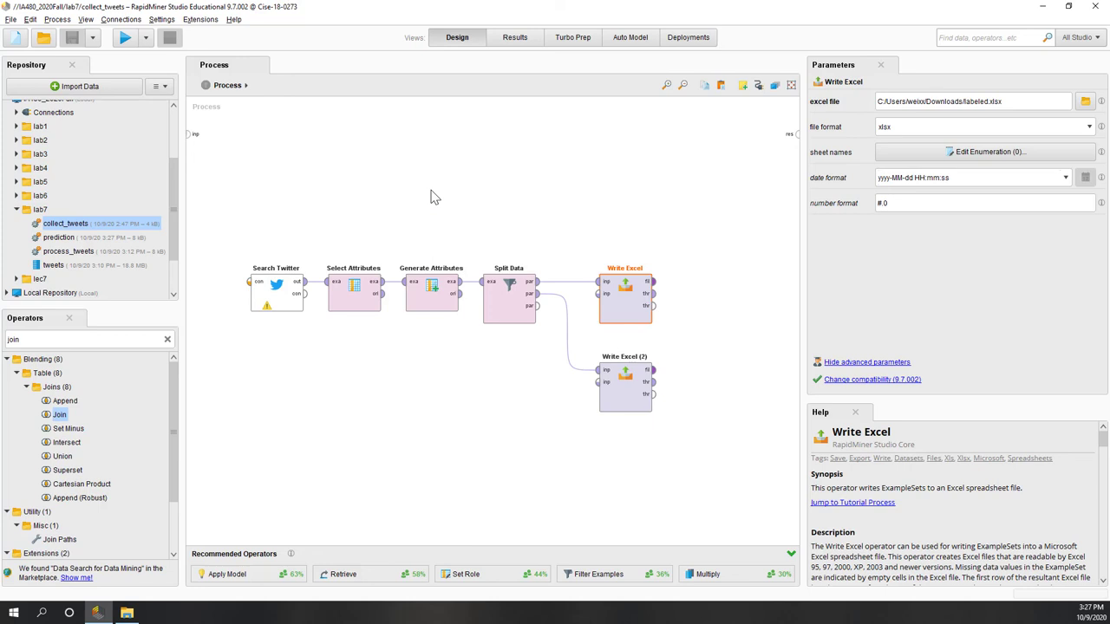
# Open the process_tweets process and review its Process Documents and Data to Documents operators.
pyautogui.doubleClick(111, 252)
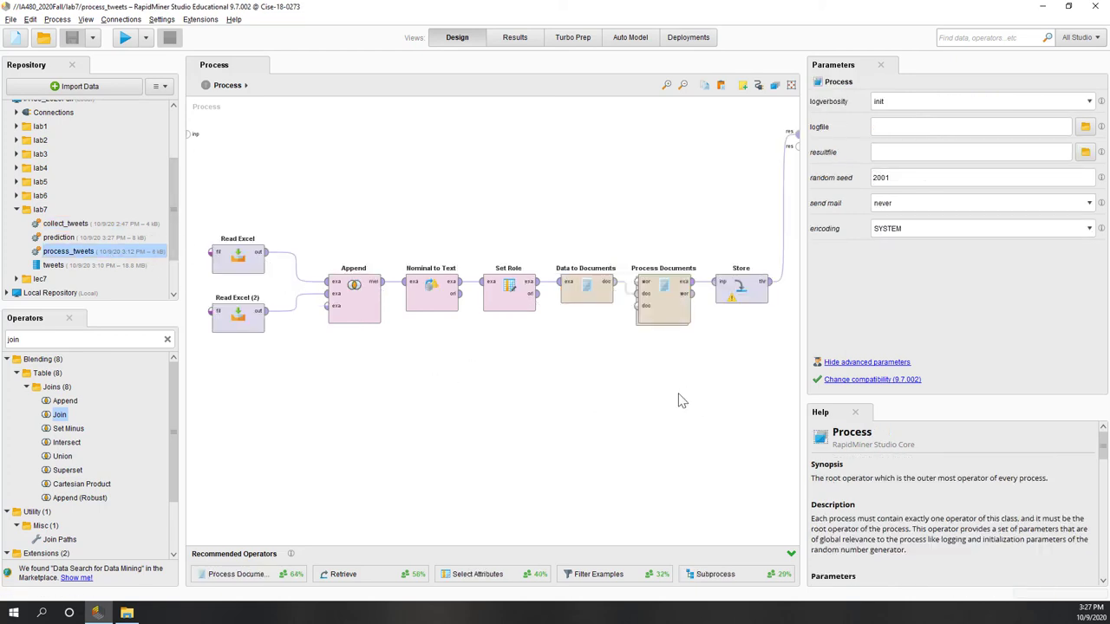
pyautogui.click(664, 317)
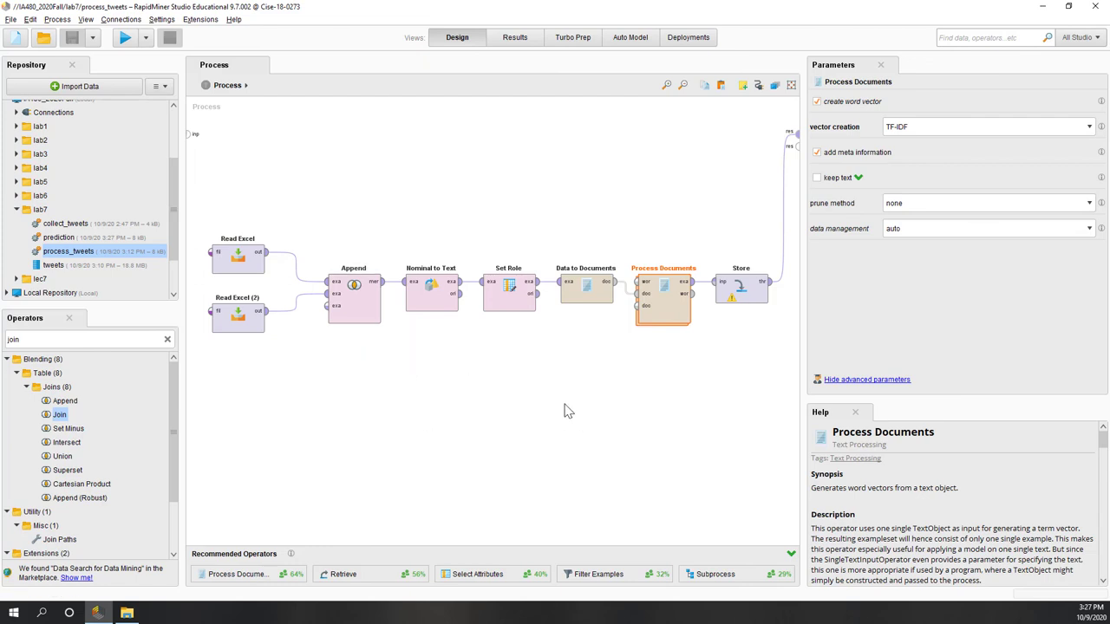
pyautogui.click(591, 297)
pyautogui.click(659, 325)
# Reopen the prediction process to review Filter Examples and Naive Bayes, and look further down its predicted example set.
pyautogui.doubleClick(60, 238)
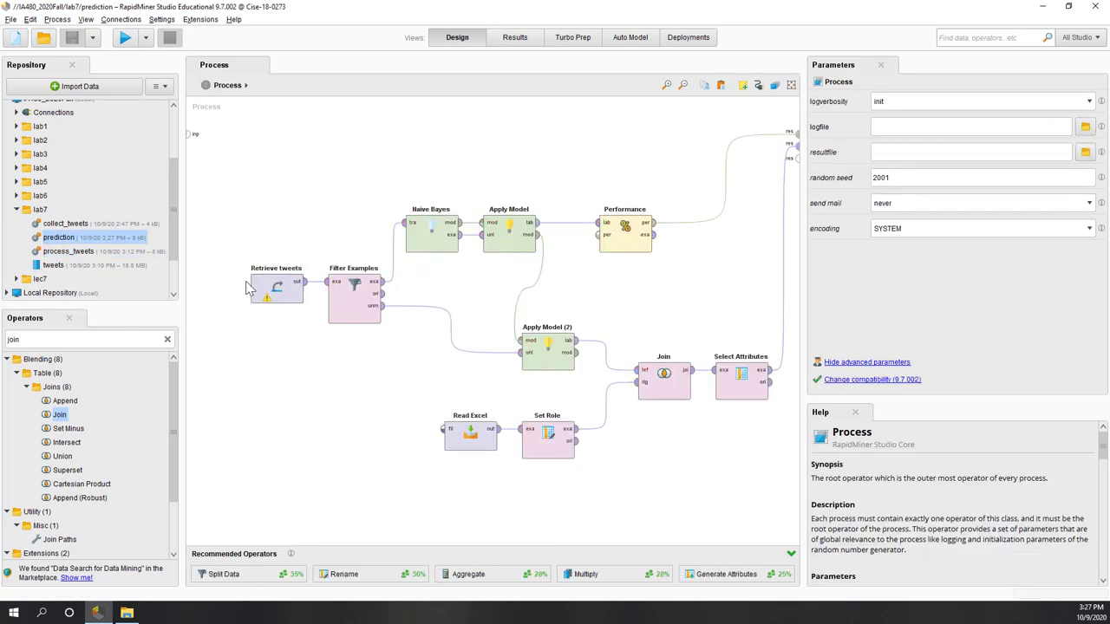
pyautogui.click(357, 312)
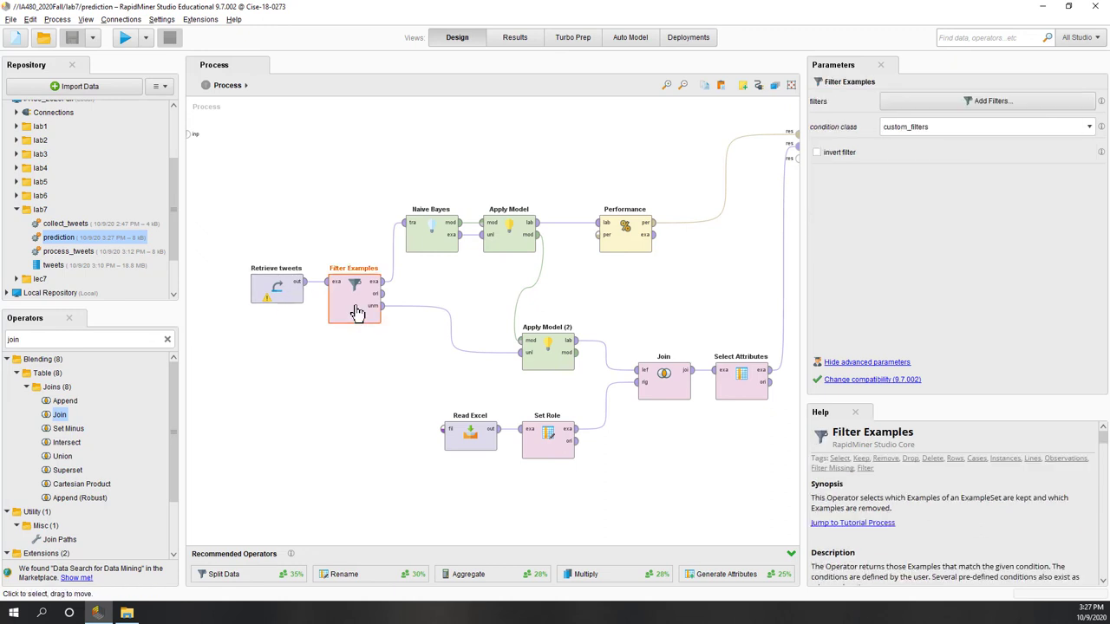
pyautogui.click(415, 251)
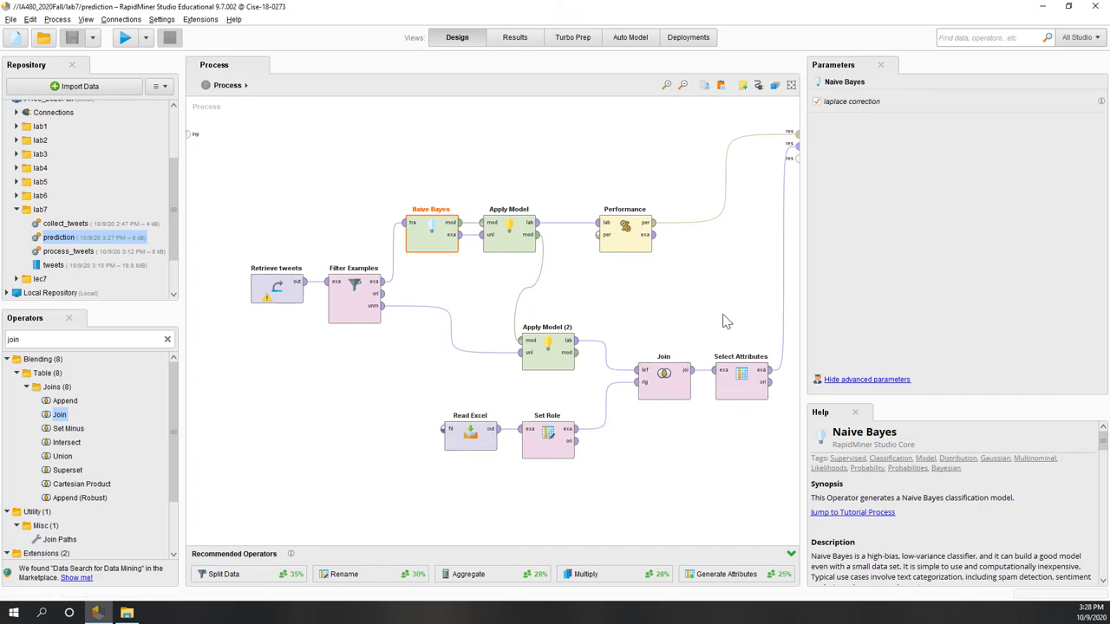
pyautogui.click(514, 37)
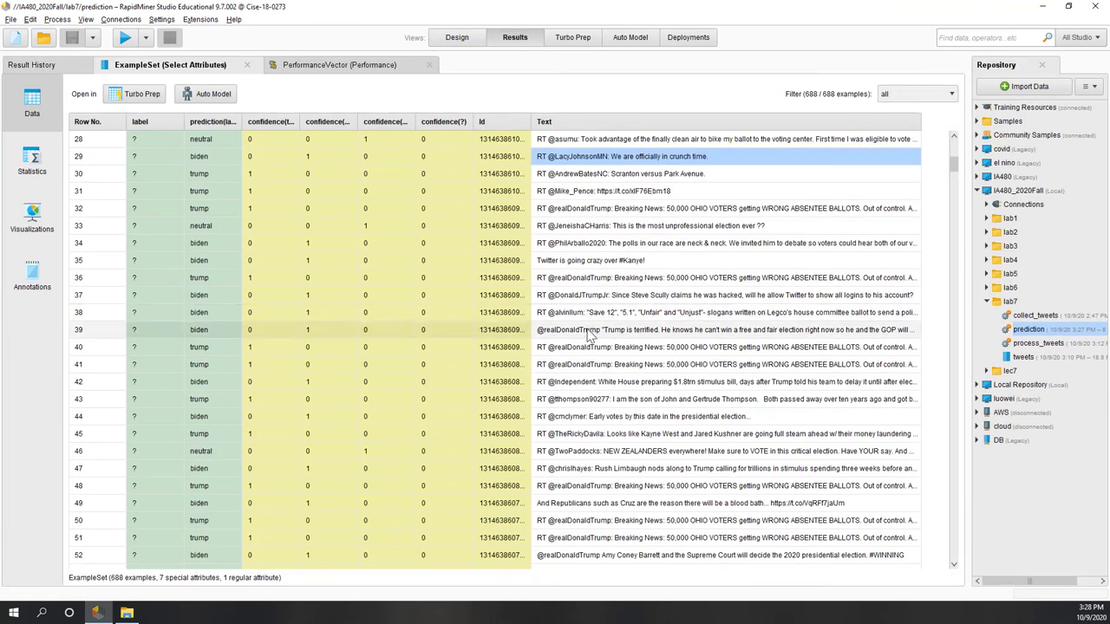
pyautogui.scroll(-8, 590, 336)
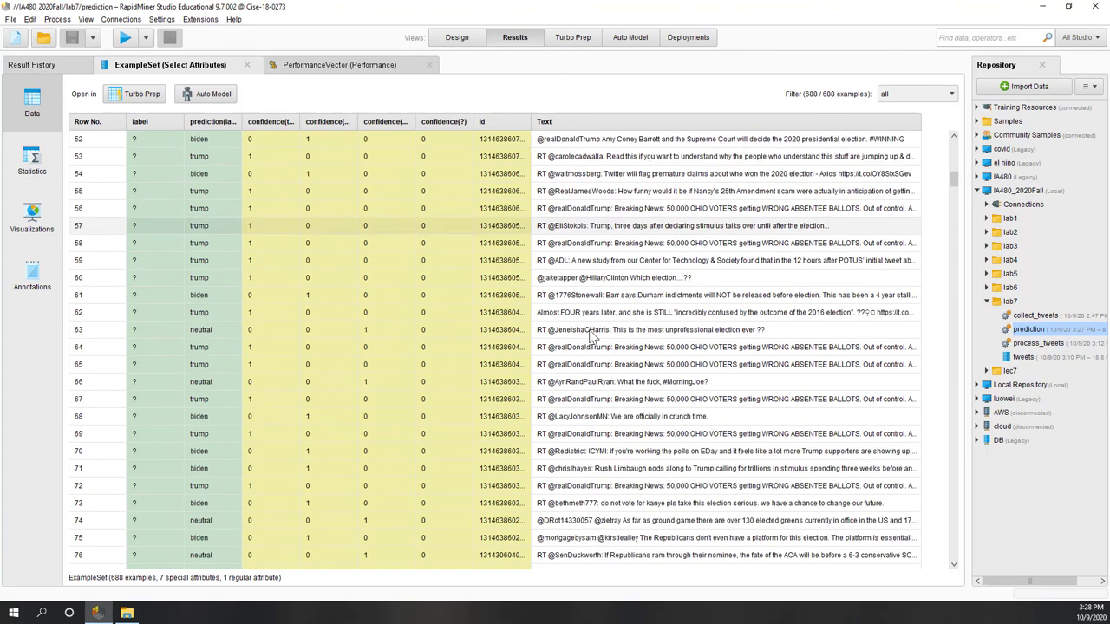